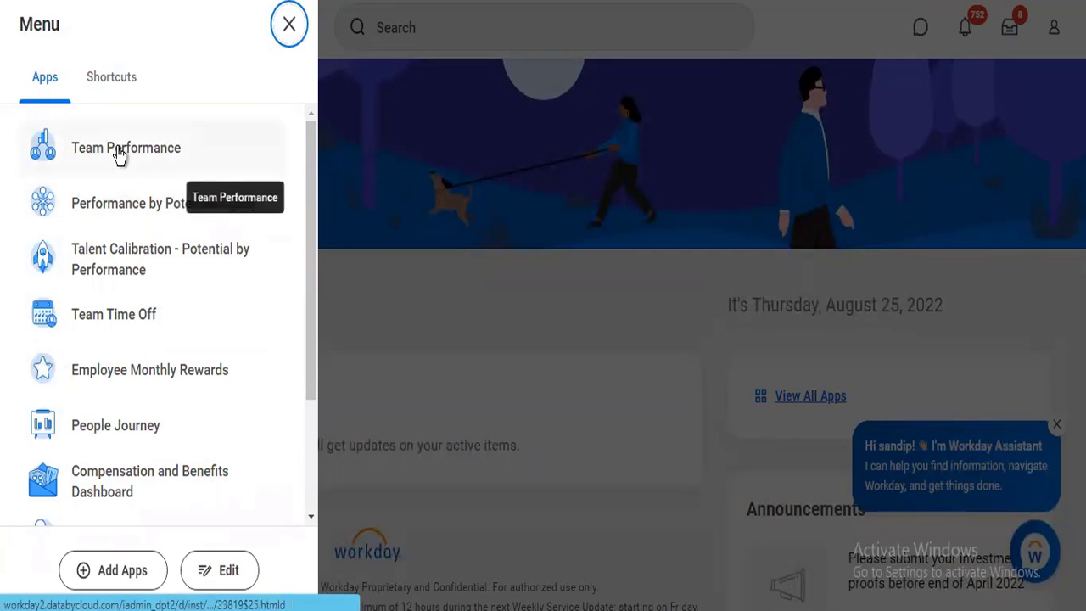
# Step: Open the Team Performance app and expand its full list of actions
pyautogui.click(118, 155)
pyautogui.click(456, 243)
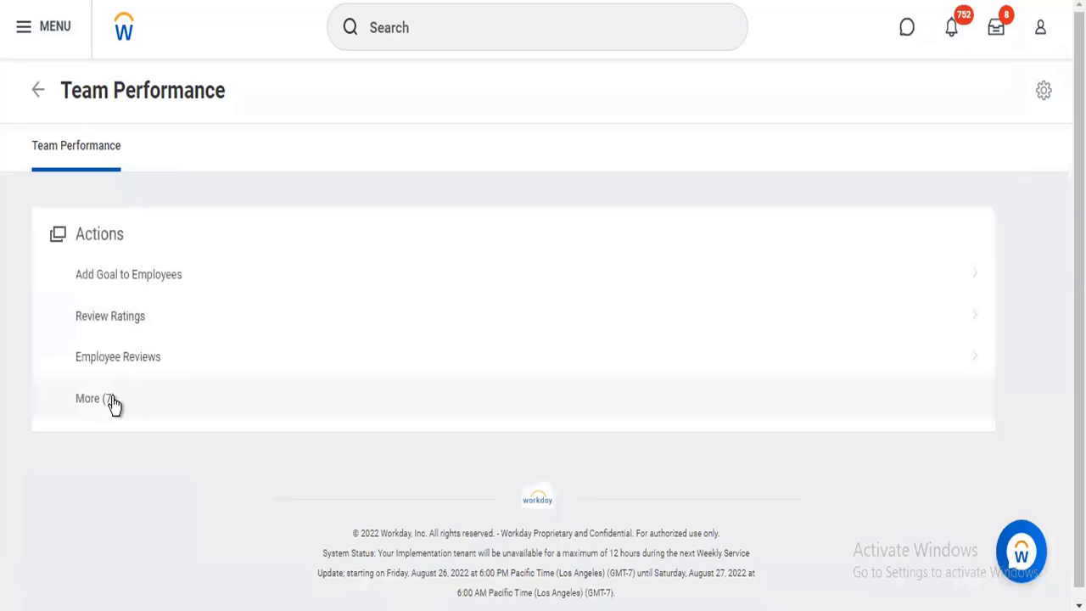
pyautogui.click(111, 400)
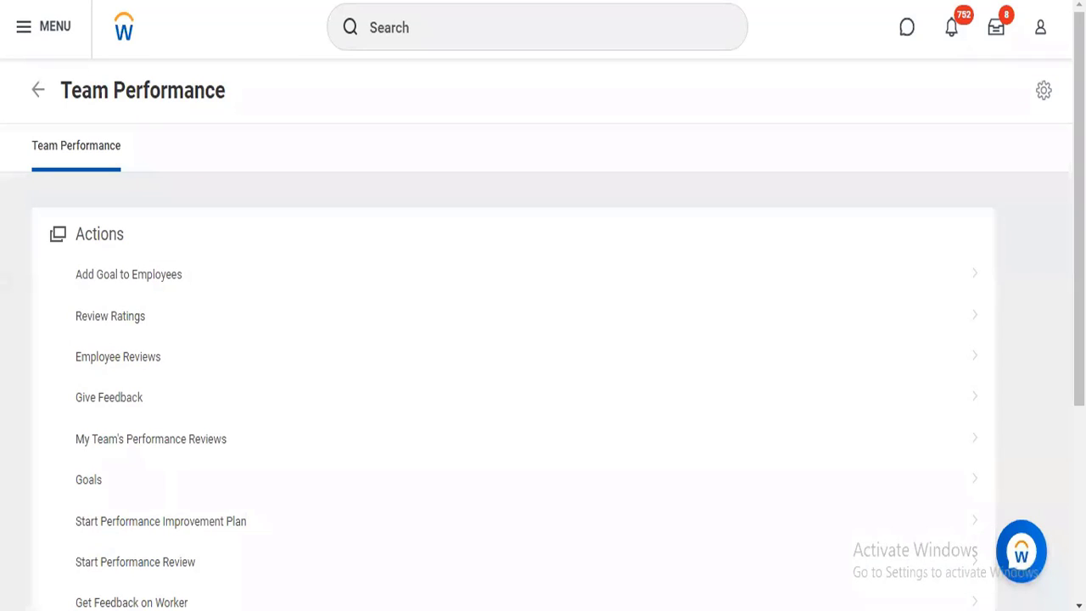
pyautogui.rightClick(310, 53)
pyautogui.press('Escape')
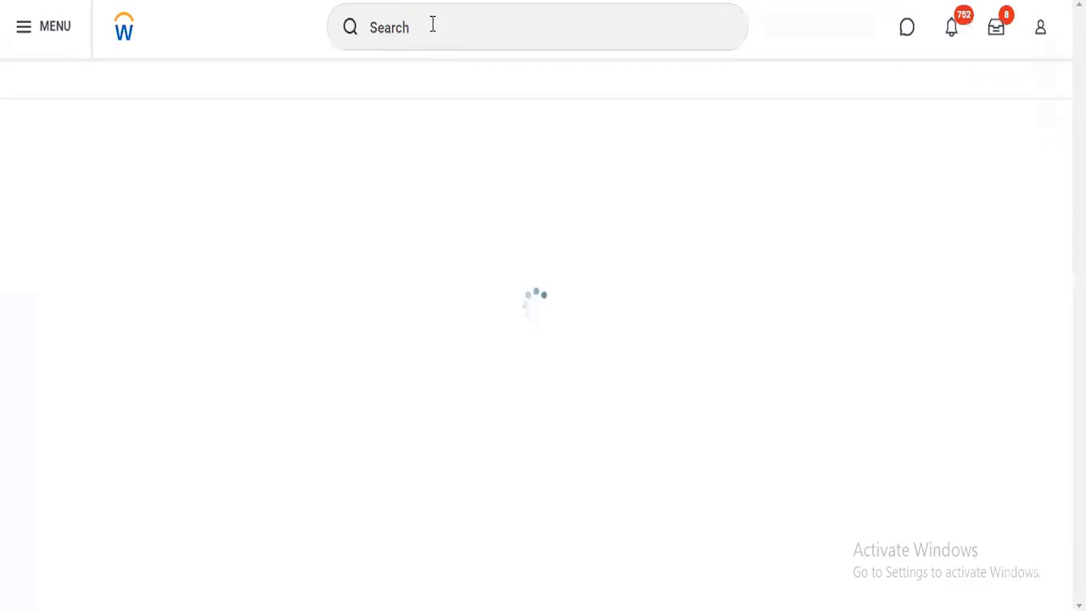
pyautogui.click(431, 25)
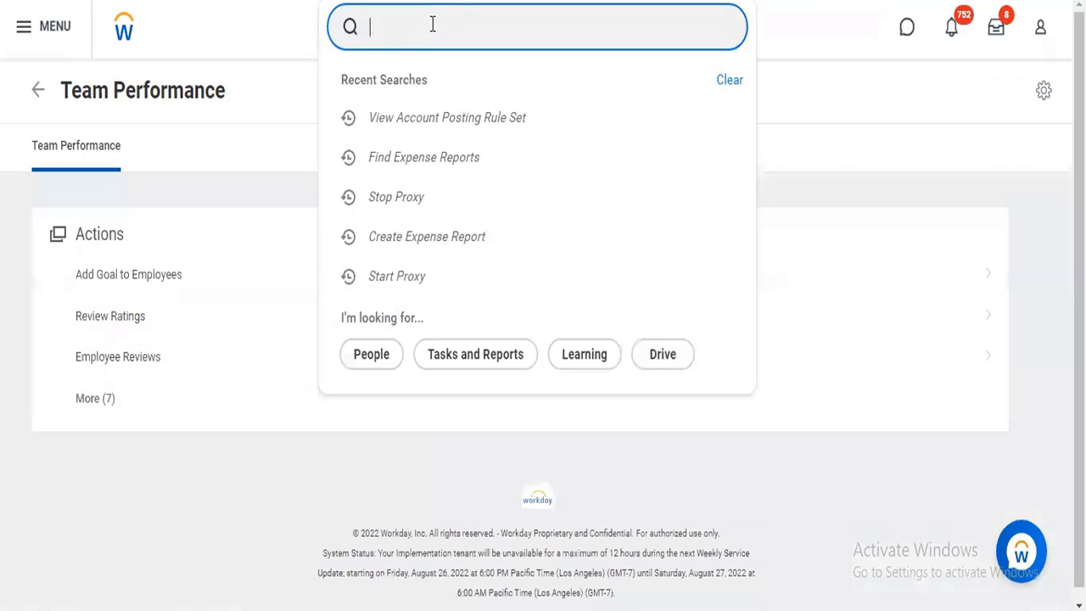
pyautogui.write('bp:')
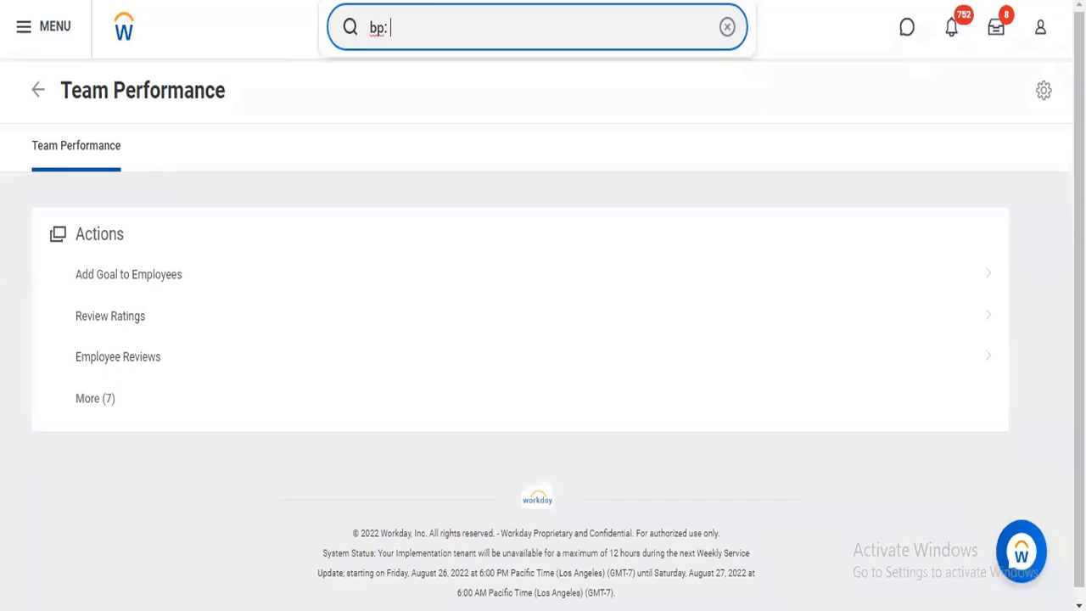
# Step: Open Start Performance Review from the full Team Performance actions and browse employees in the Potential Sales Rep Candidates talent pool
pyautogui.click(95, 398)
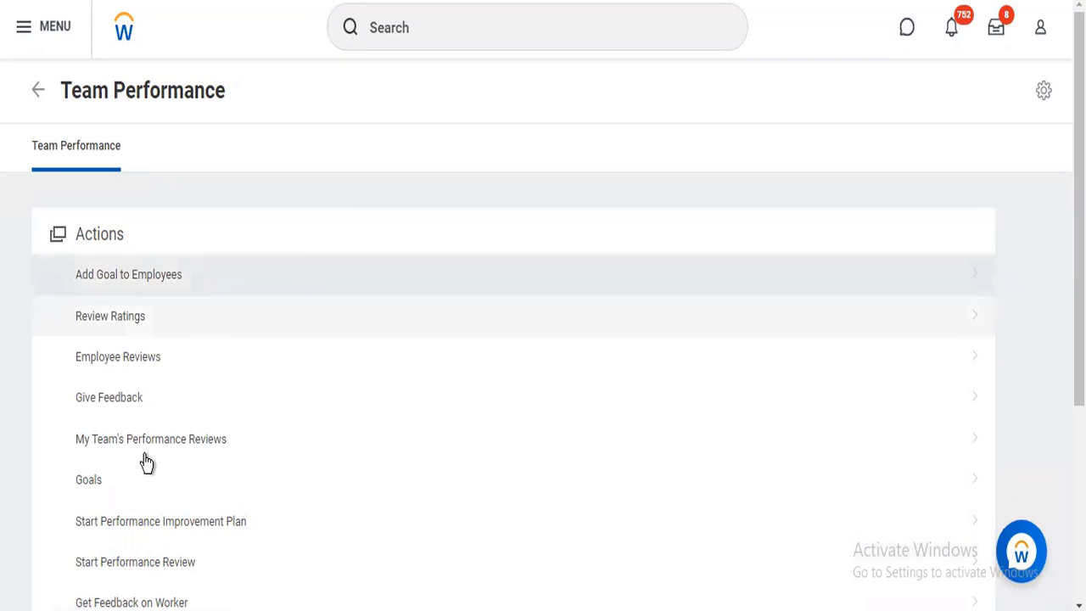
pyautogui.click(140, 568)
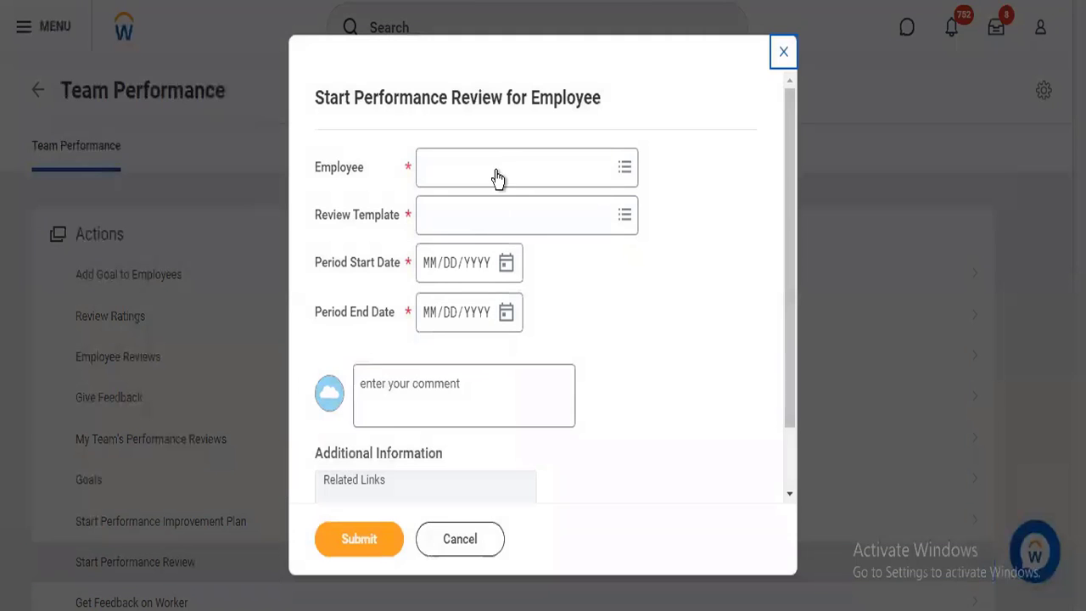
pyautogui.click(495, 168)
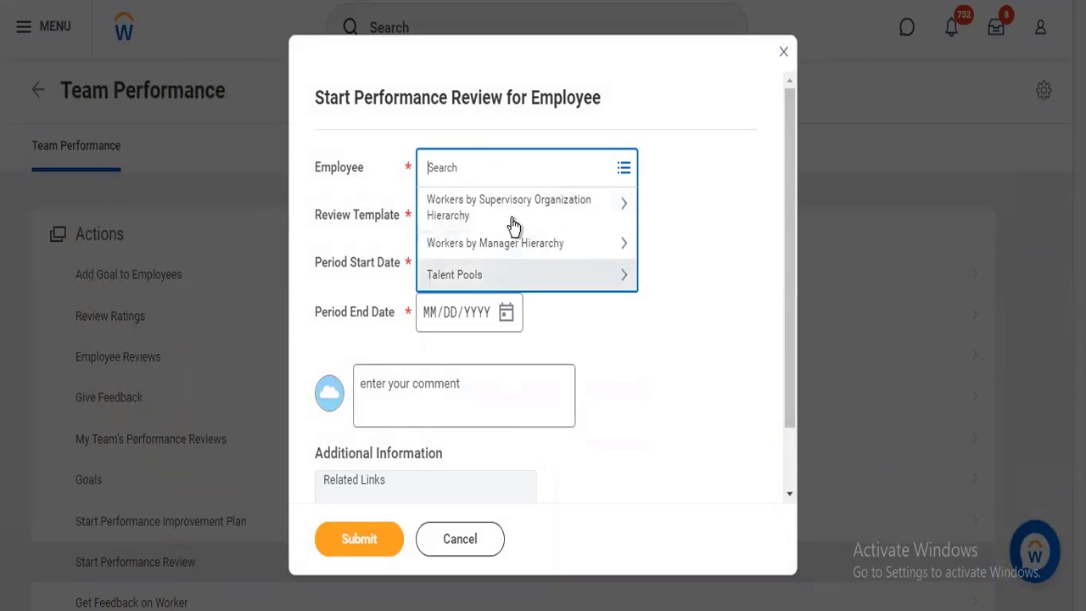
pyautogui.click(515, 220)
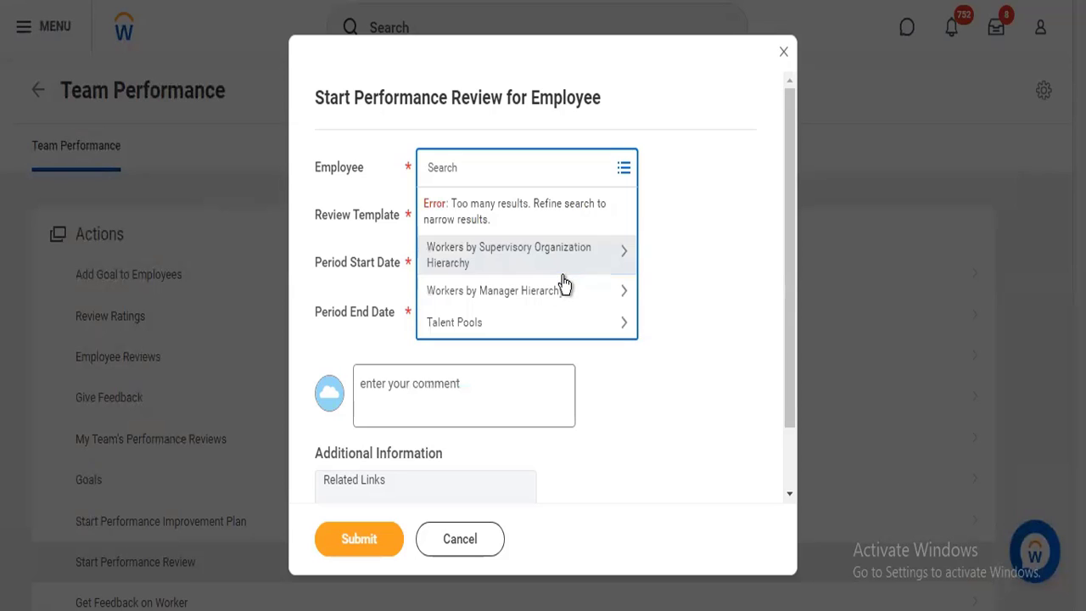
pyautogui.click(526, 324)
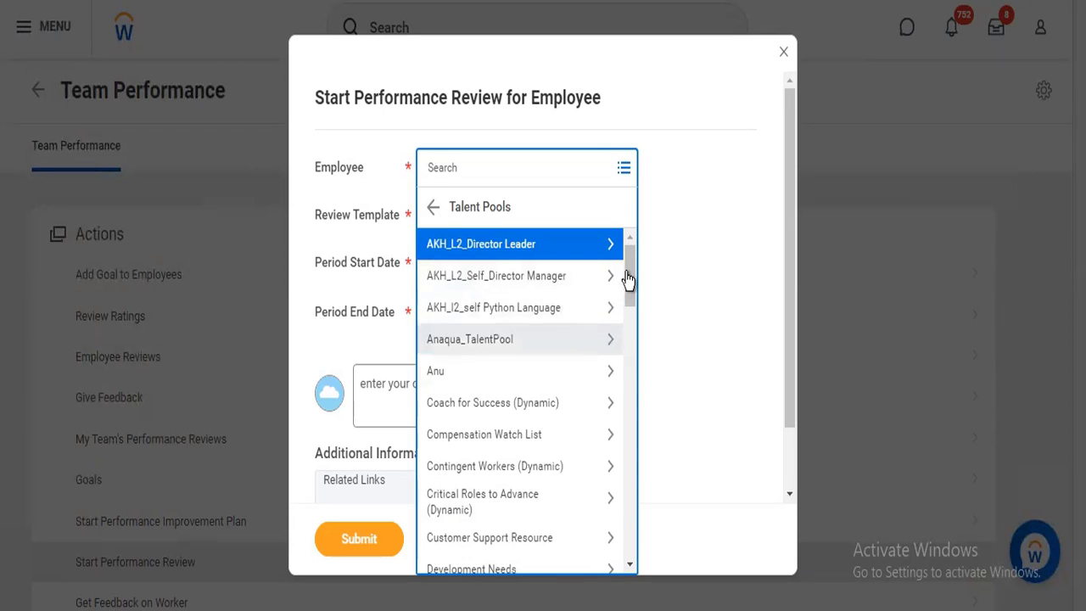
pyautogui.moveTo(628, 292); pyautogui.dragTo(625, 360)
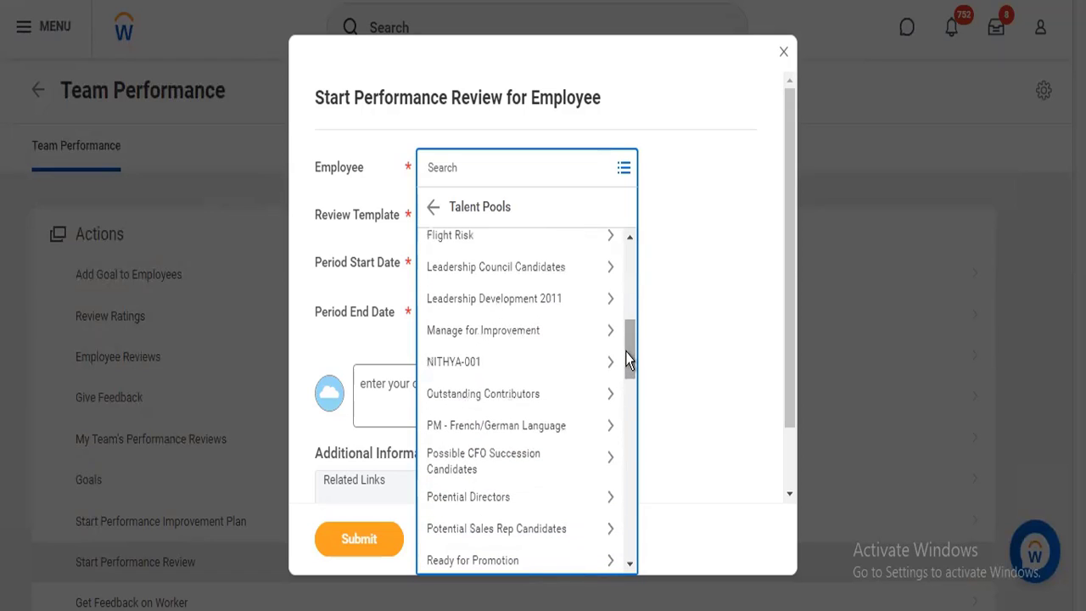
pyautogui.click(599, 527)
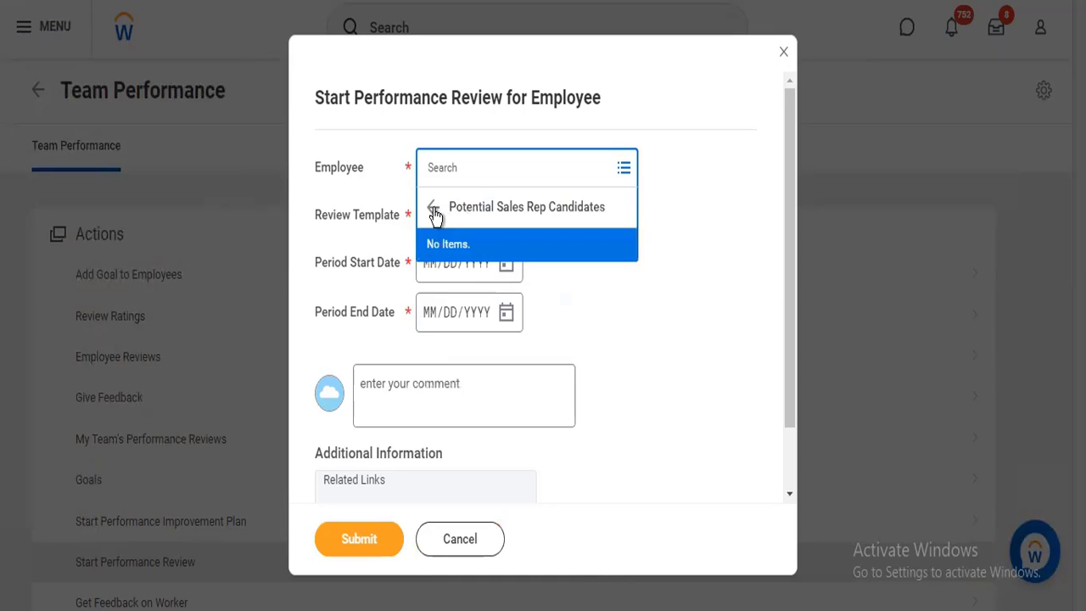
pyautogui.click(433, 208)
# Step: Search the Employee field by the employee's first name, then cancel the performance review form
pyautogui.click(471, 169)
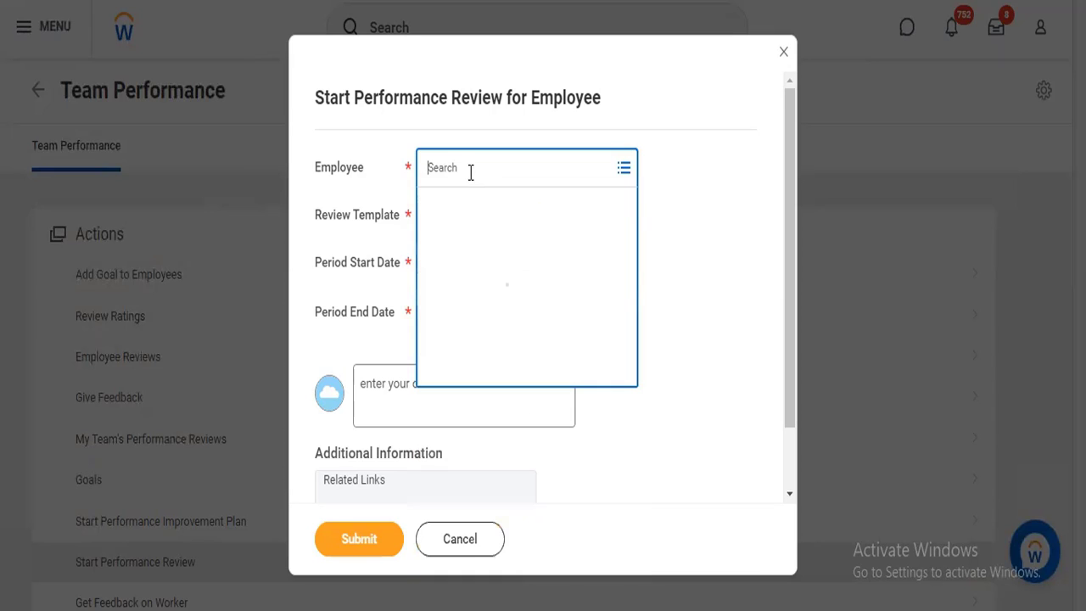
pyautogui.write('logan')
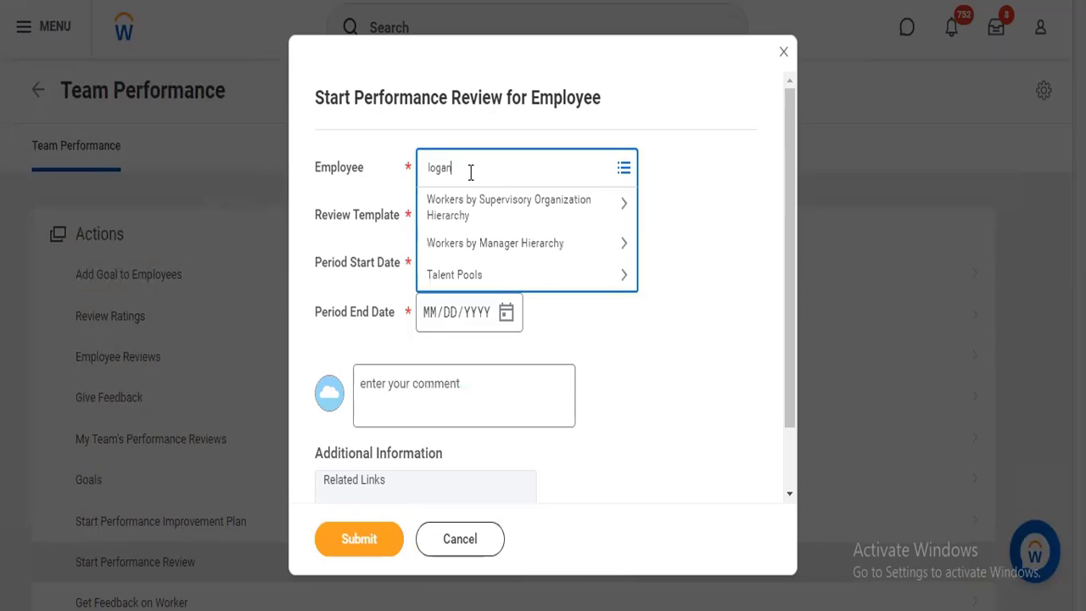
pyautogui.press('Return')
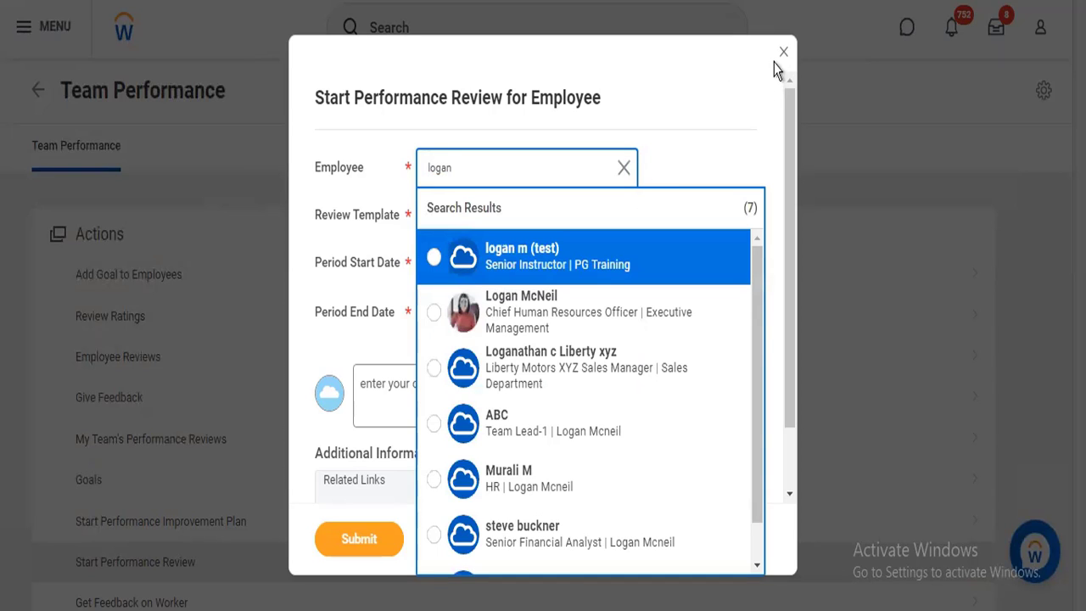
pyautogui.click(515, 498)
pyautogui.click(469, 543)
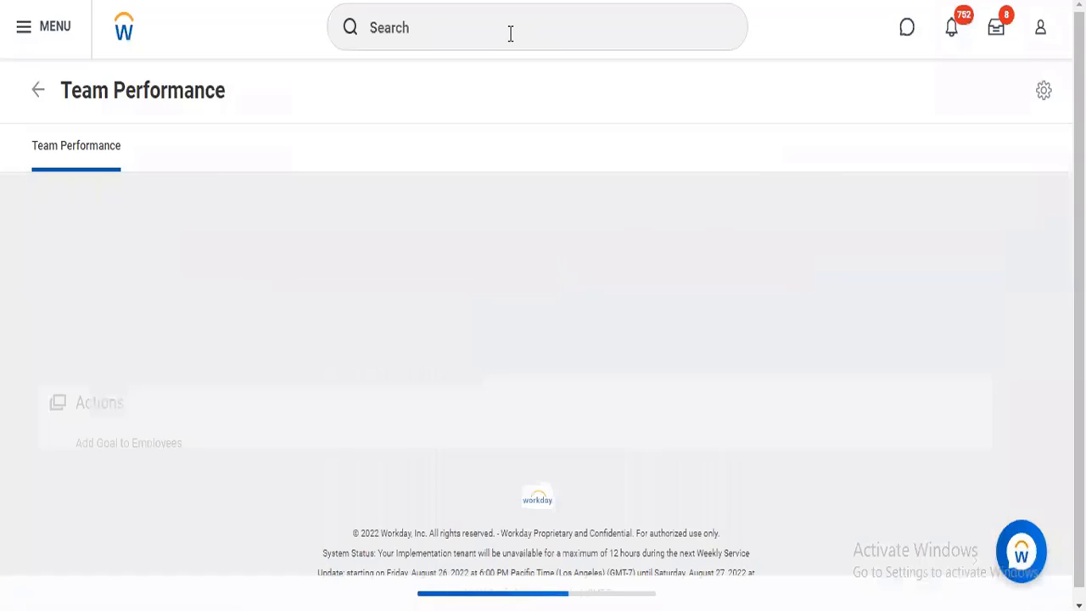
# Step: Search for "start pro" and open the Start Proxy task
pyautogui.click(509, 33)
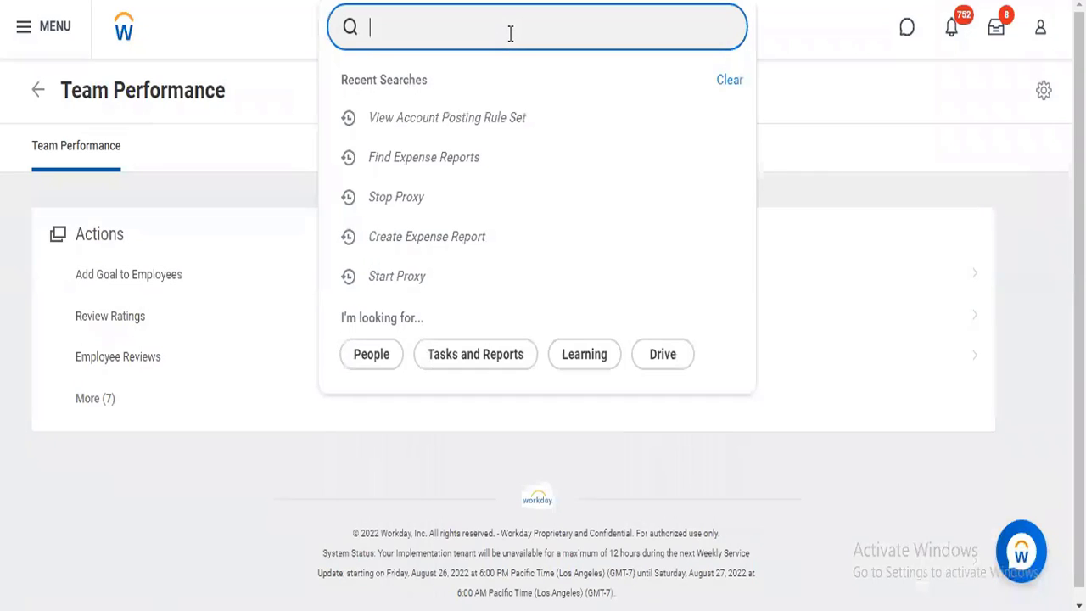
pyautogui.write('start proce')
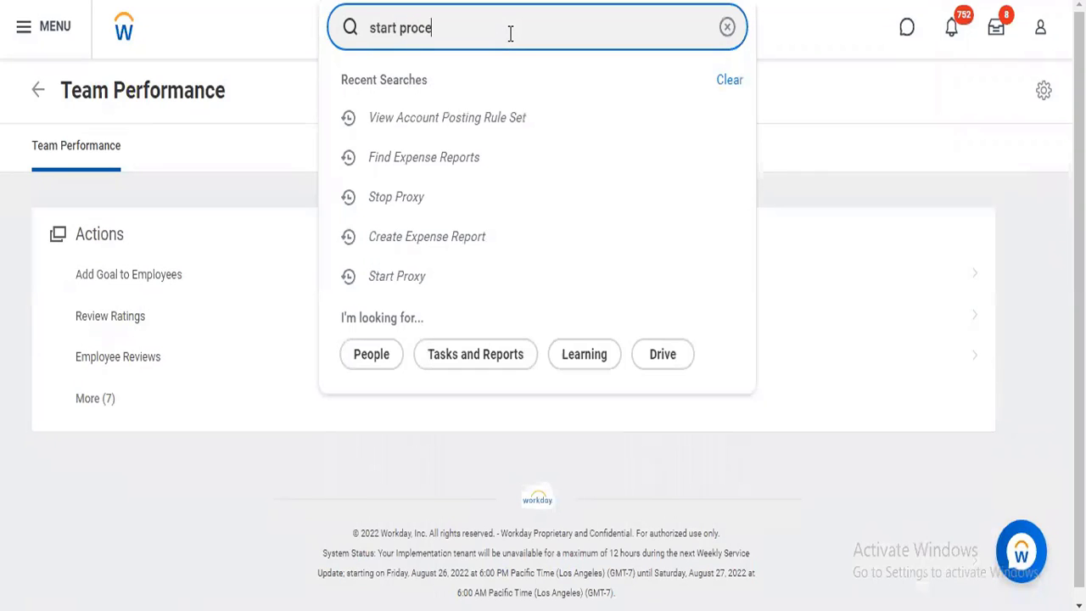
pyautogui.press('BackSpace')
pyautogui.press('BackSpace')
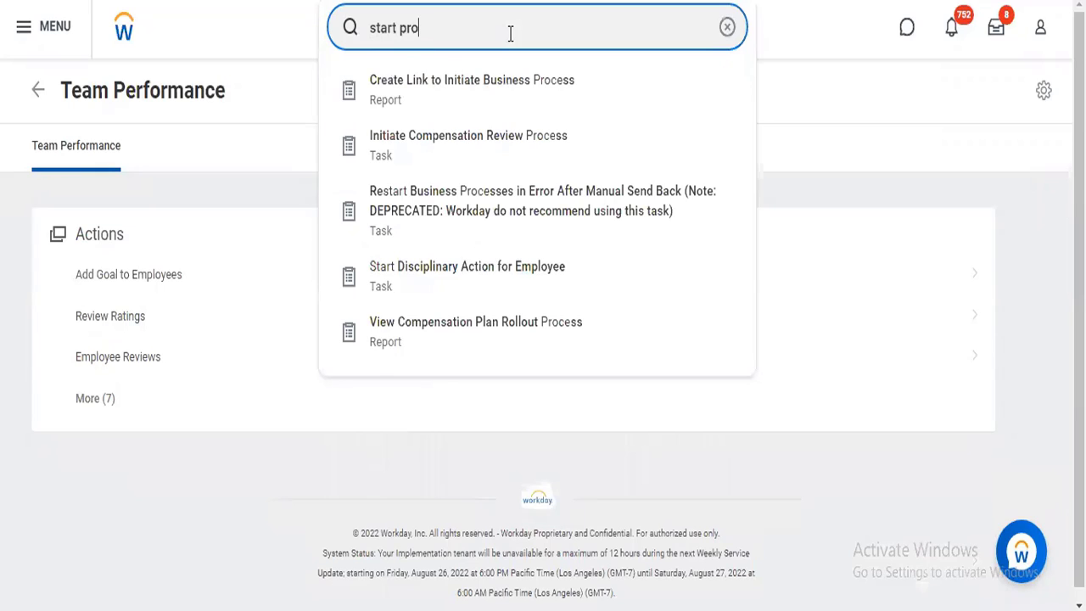
pyautogui.click(447, 97)
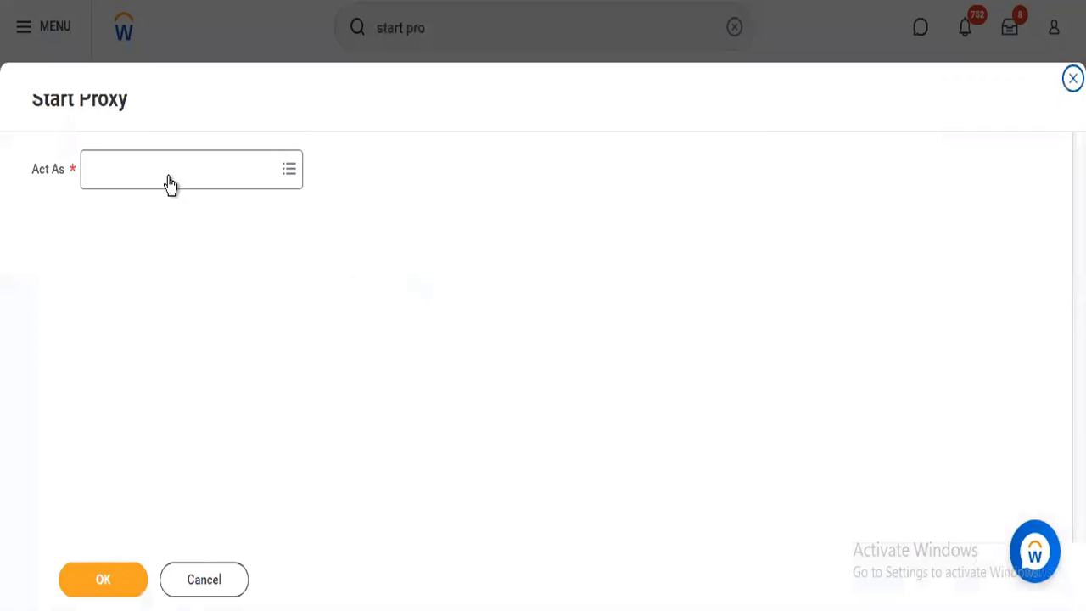
# Step: Start the proxy session acting as the Chief Human Resources Officer in Executive Management, found by first name
pyautogui.click(169, 176)
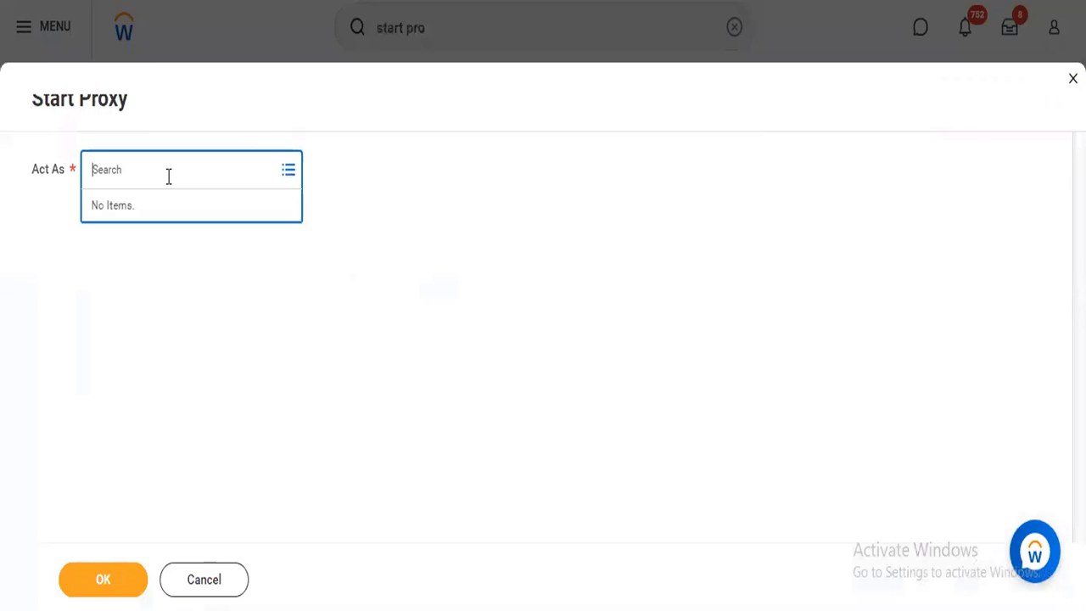
pyautogui.write('logan')
pyautogui.press('Return')
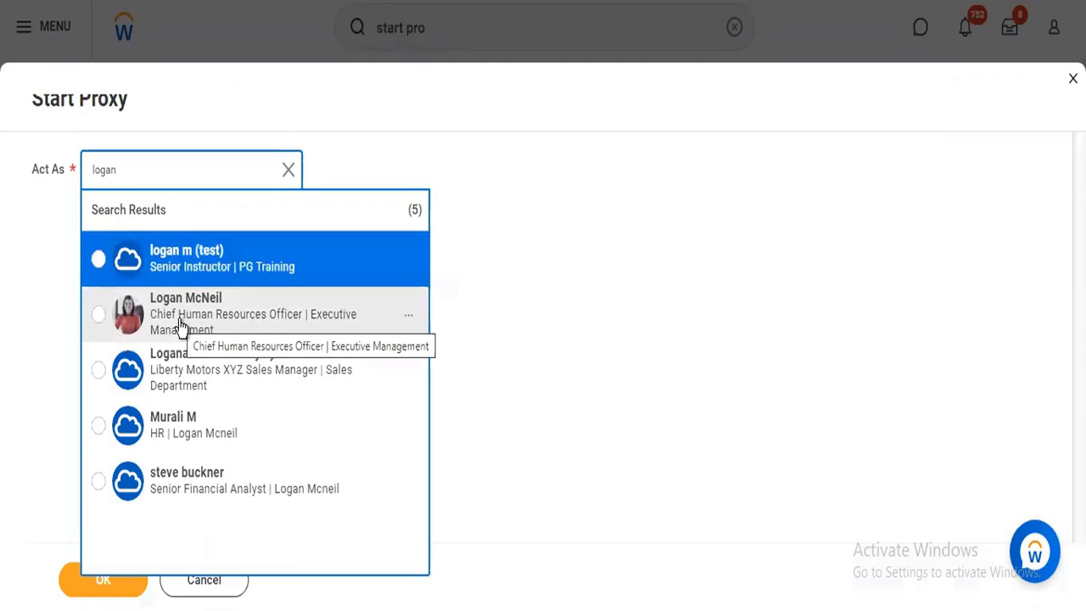
pyautogui.click(225, 337)
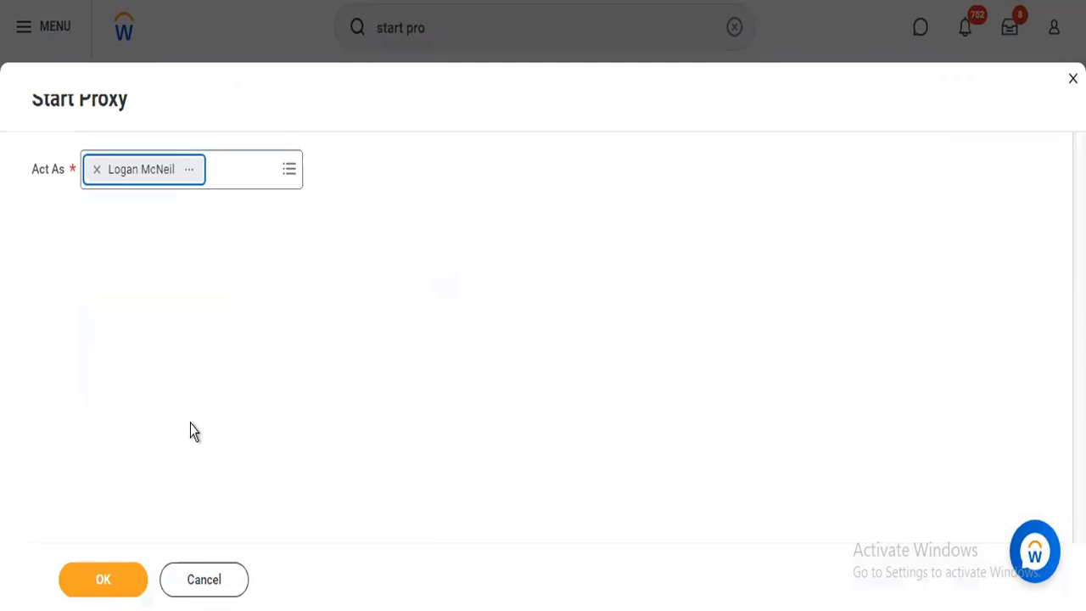
pyautogui.click(105, 584)
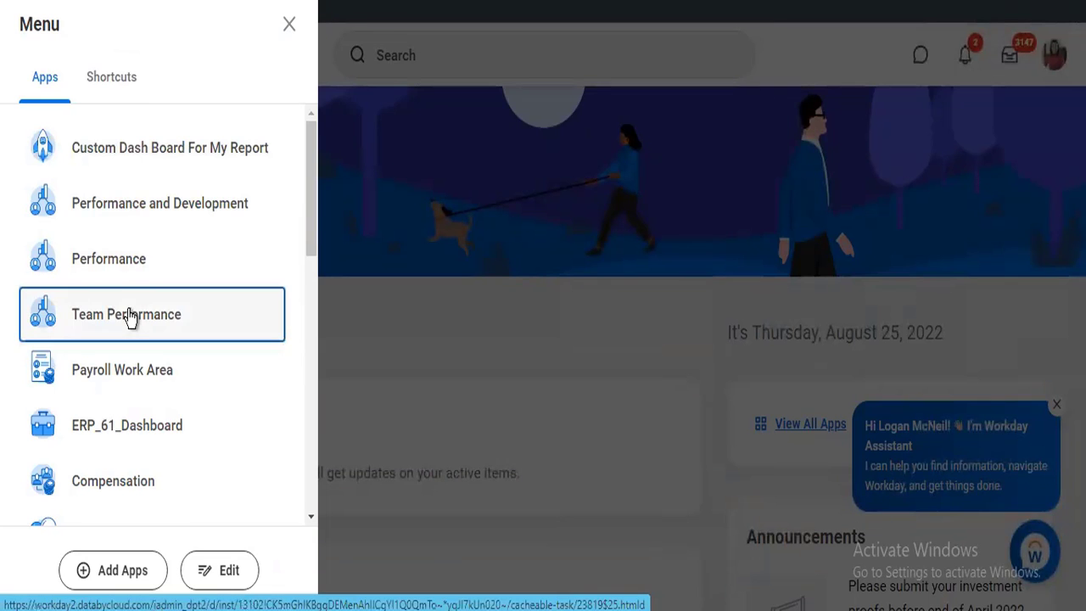
# Step: Open the full Team Performance action list as the proxied user and duplicate its browser tab
pyautogui.click(128, 312)
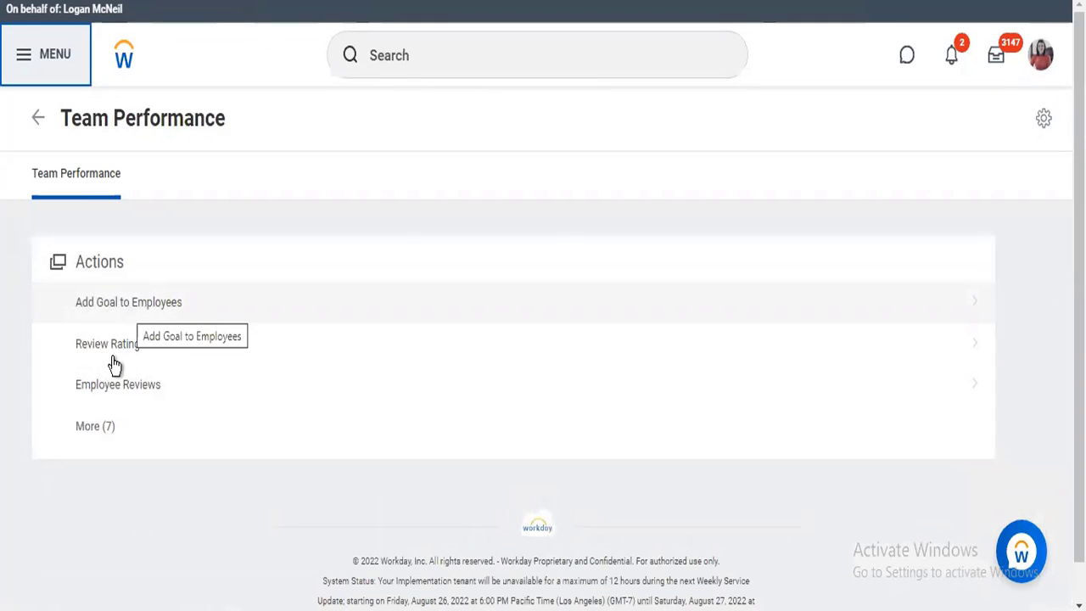
pyautogui.click(95, 427)
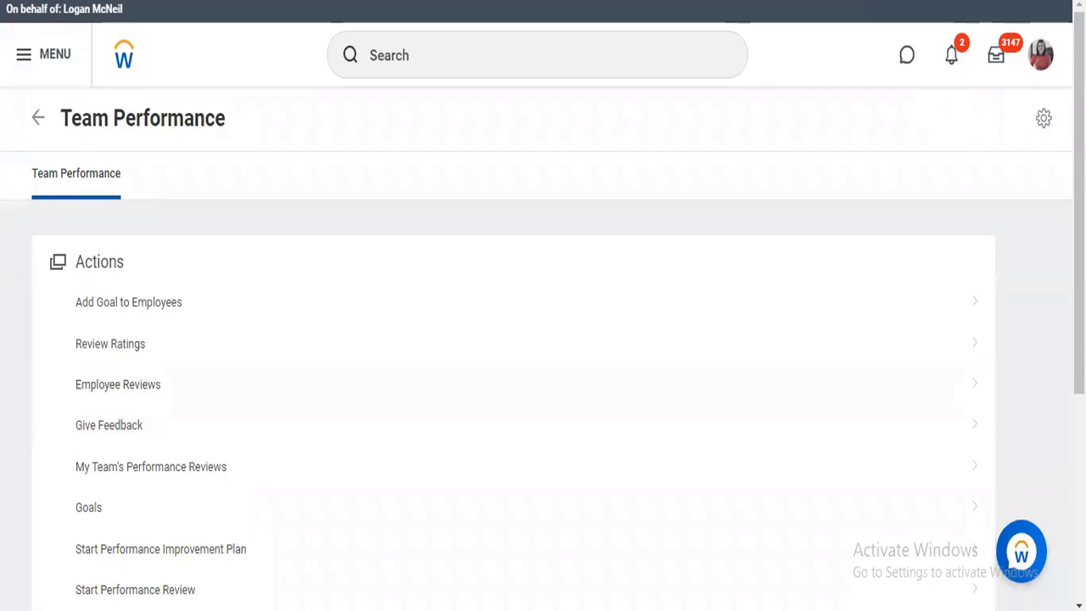
pyautogui.rightClick(278, 1)
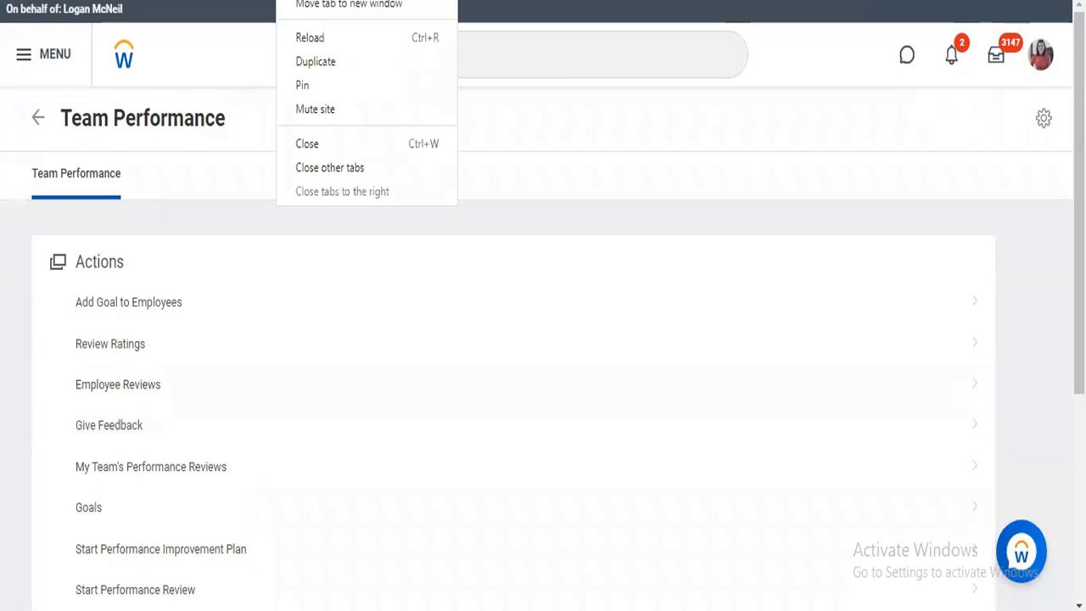
pyautogui.click(315, 62)
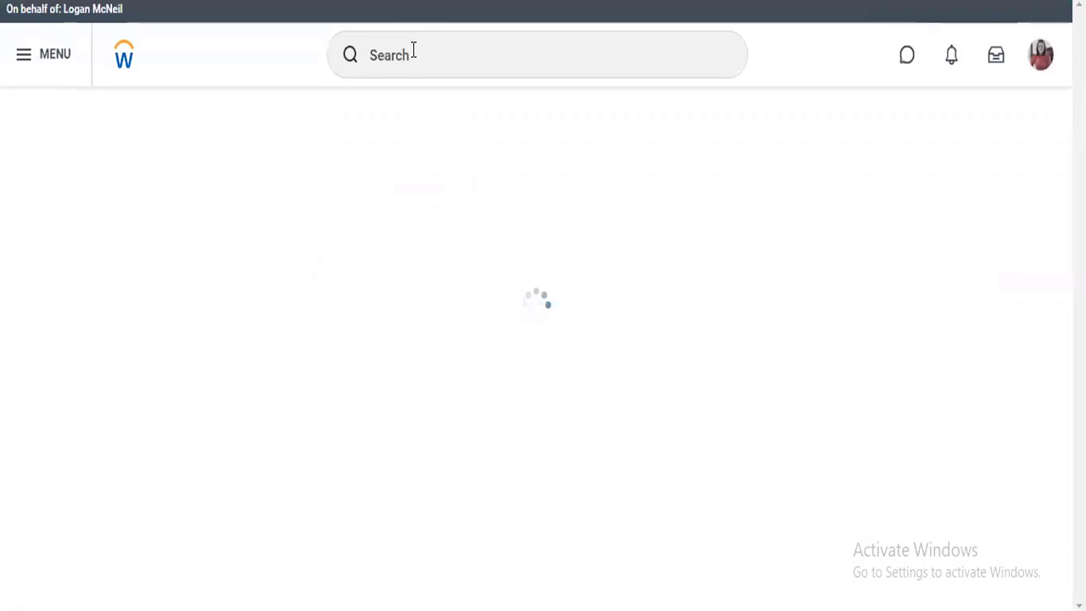
# Step: Search for "bp: hire" and open the Hire (Alpha_Hire) business process definition
pyautogui.click(414, 52)
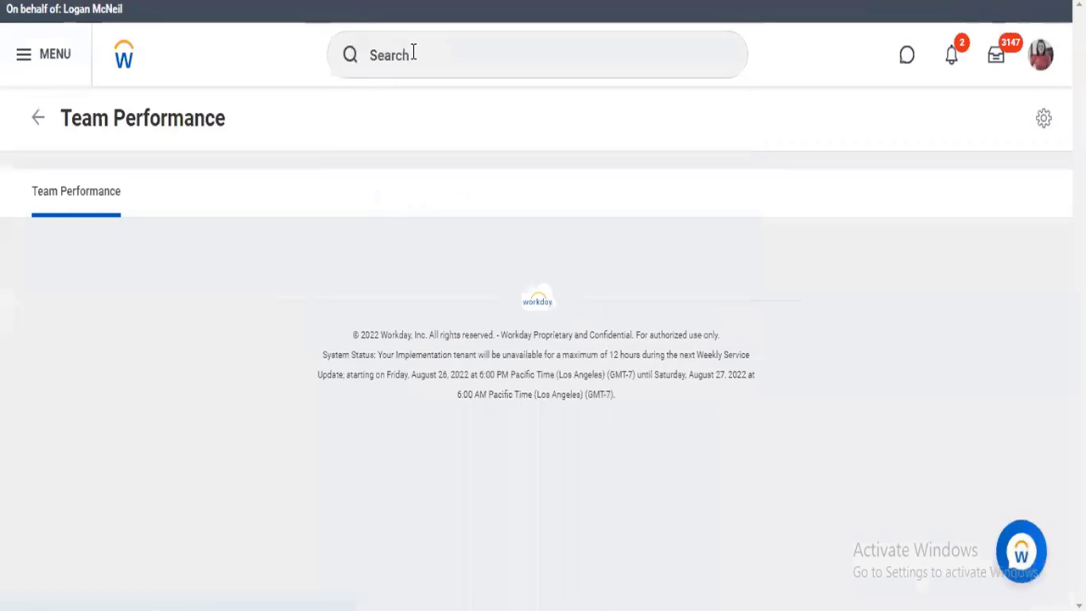
pyautogui.click(413, 52)
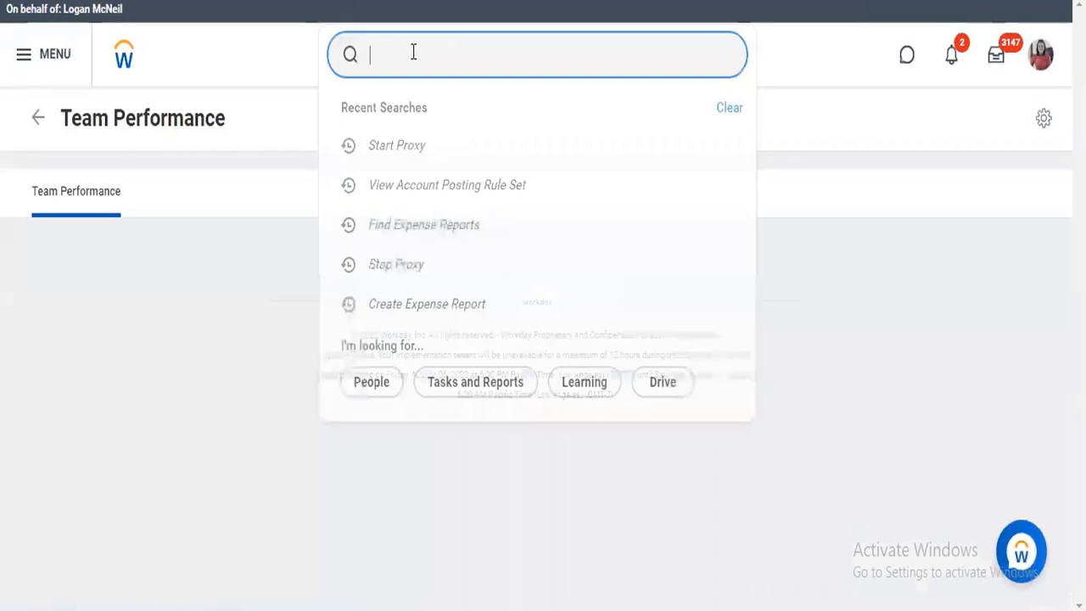
pyautogui.write('bp:')
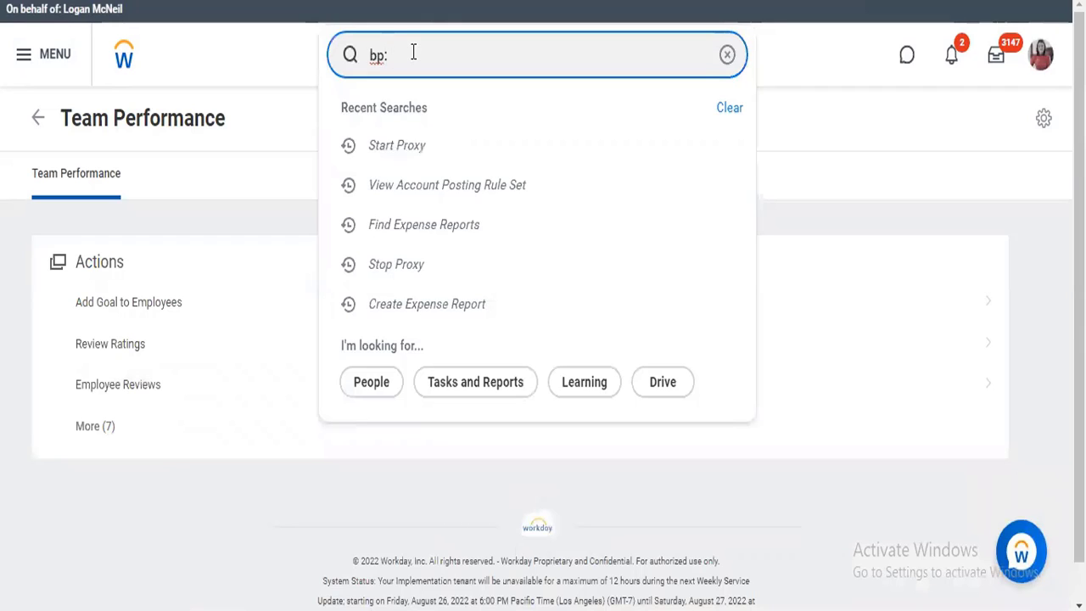
pyautogui.write(' hire')
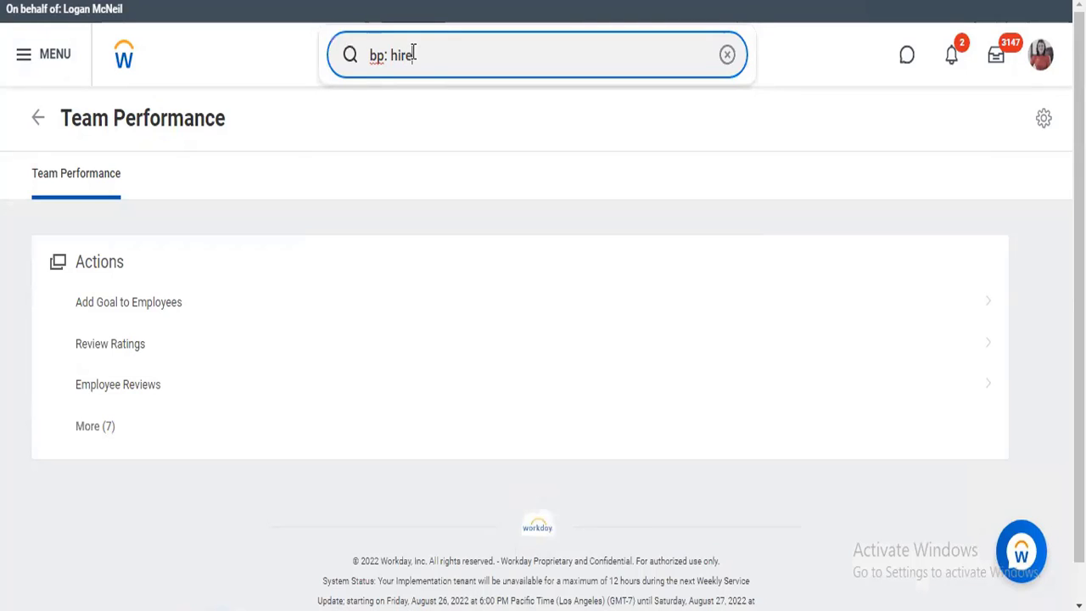
pyautogui.press('Return')
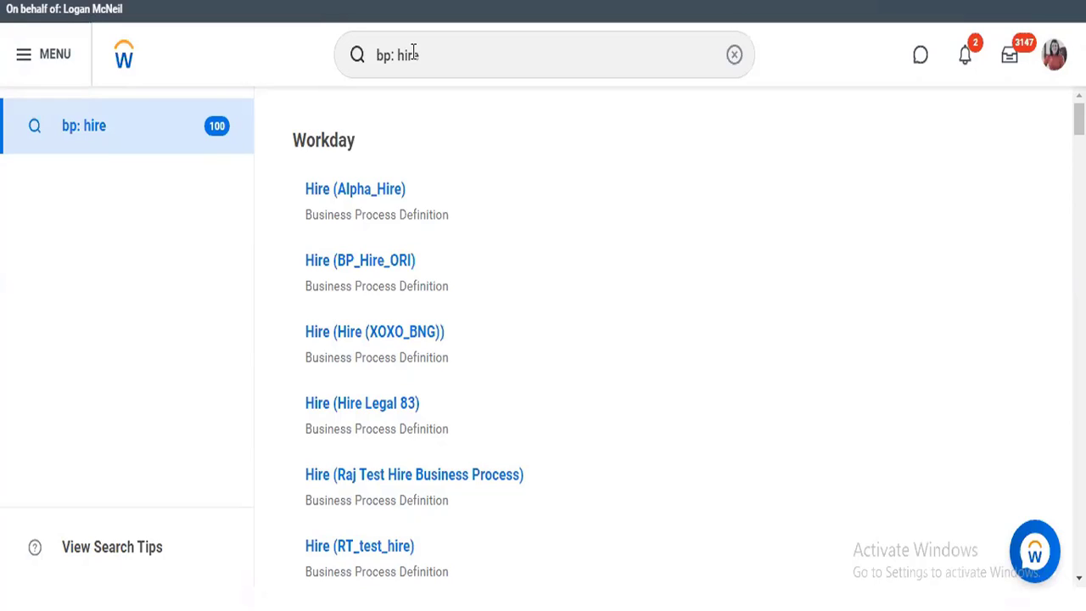
pyautogui.click(383, 190)
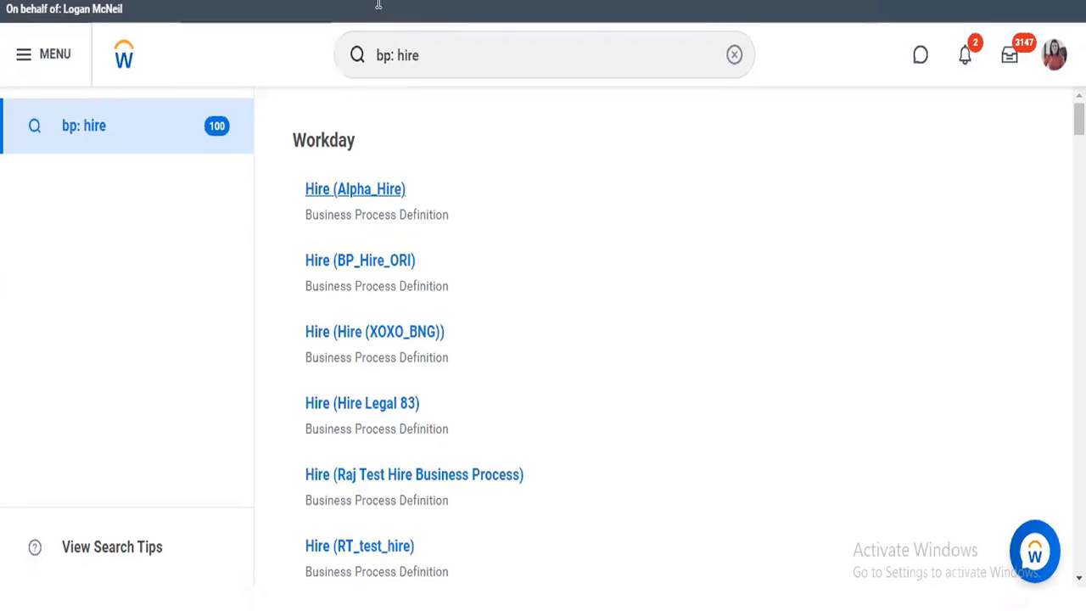
pyautogui.click(365, 190)
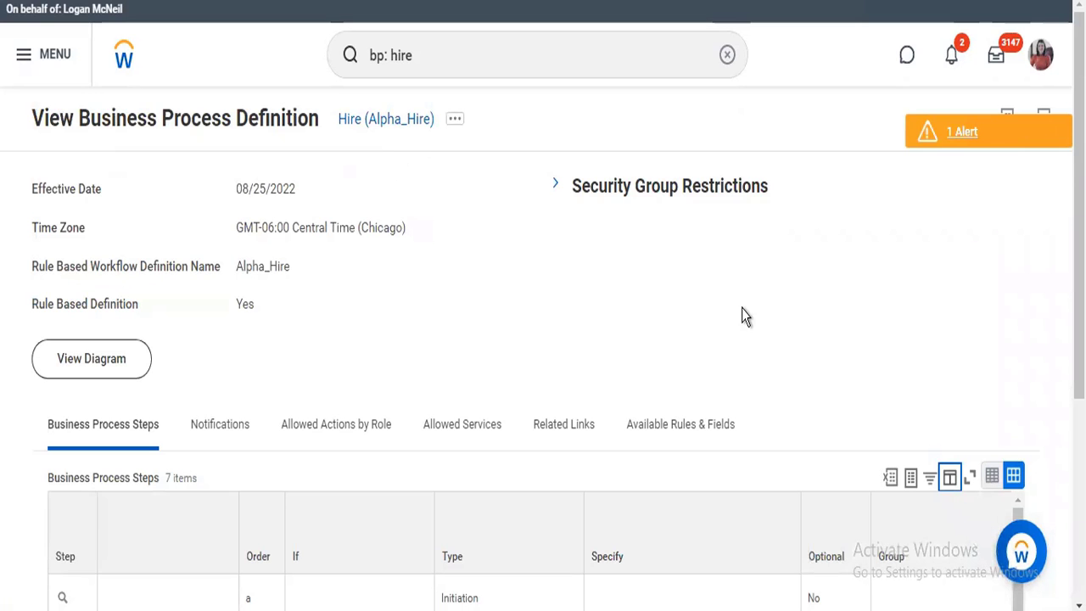
# Step: Examine the business process steps of the Hire (Alpha_Hire) definition, including their conditions, types and responsible groups
pyautogui.scroll(-4, 707, 400)
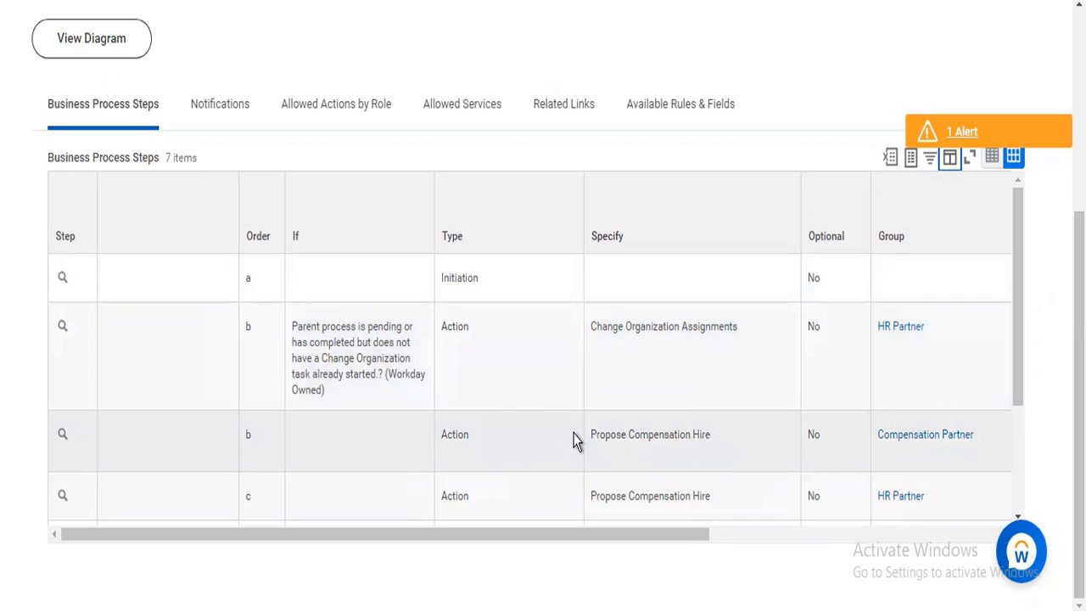
pyautogui.moveTo(687, 458)
pyautogui.scroll(-1, 1018, 416)
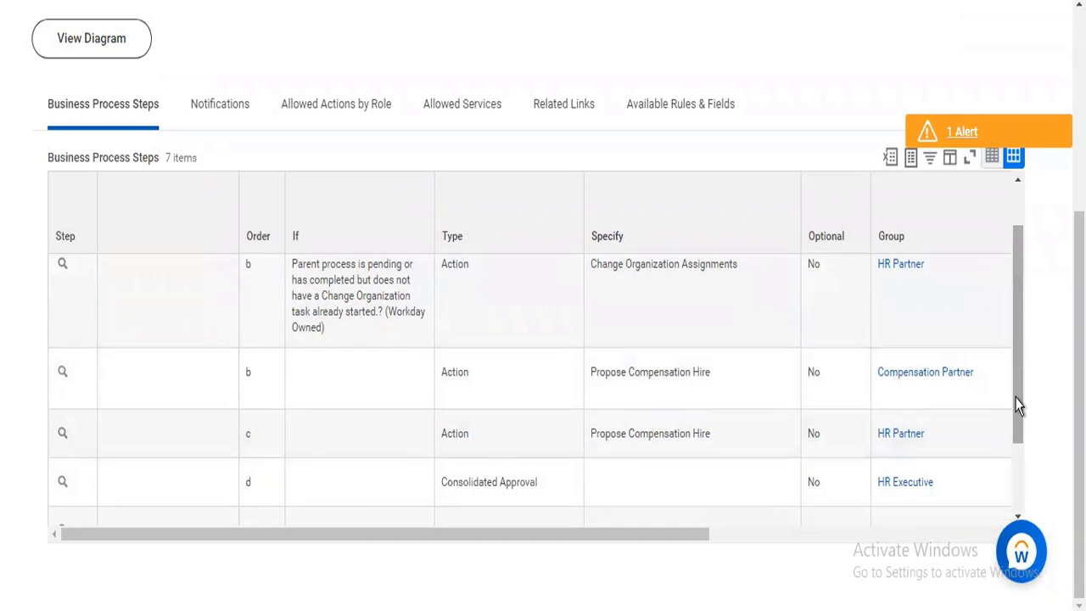
pyautogui.scroll(-2, 1018, 437)
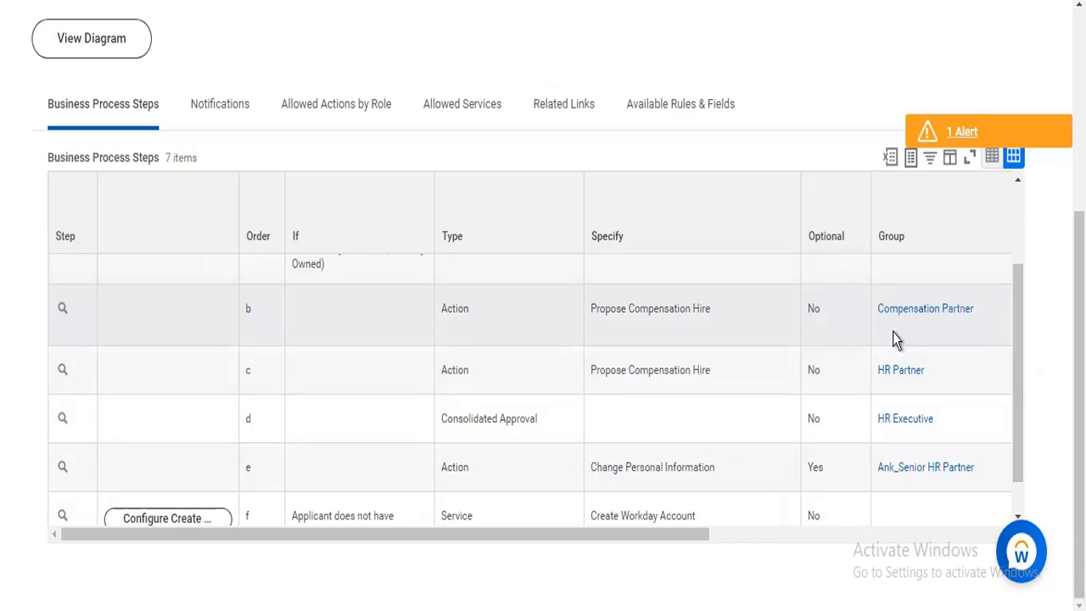
pyautogui.moveTo(554, 424)
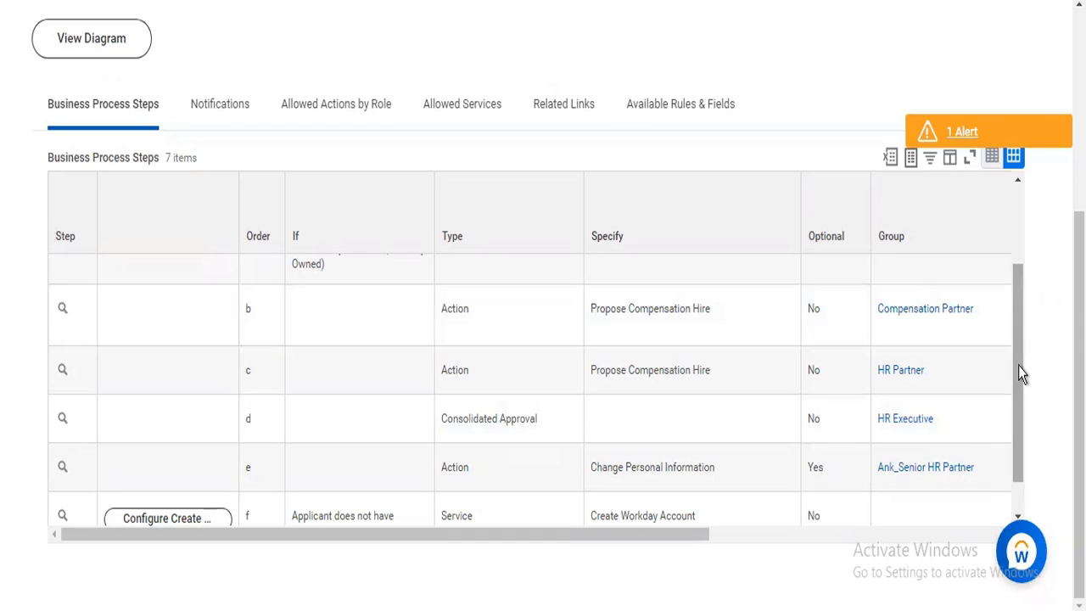
pyautogui.moveTo(1019, 348)
pyautogui.mouseDown()
pyautogui.moveTo(1018, 320)
pyautogui.moveTo(1018, 370)
pyautogui.mouseUp()
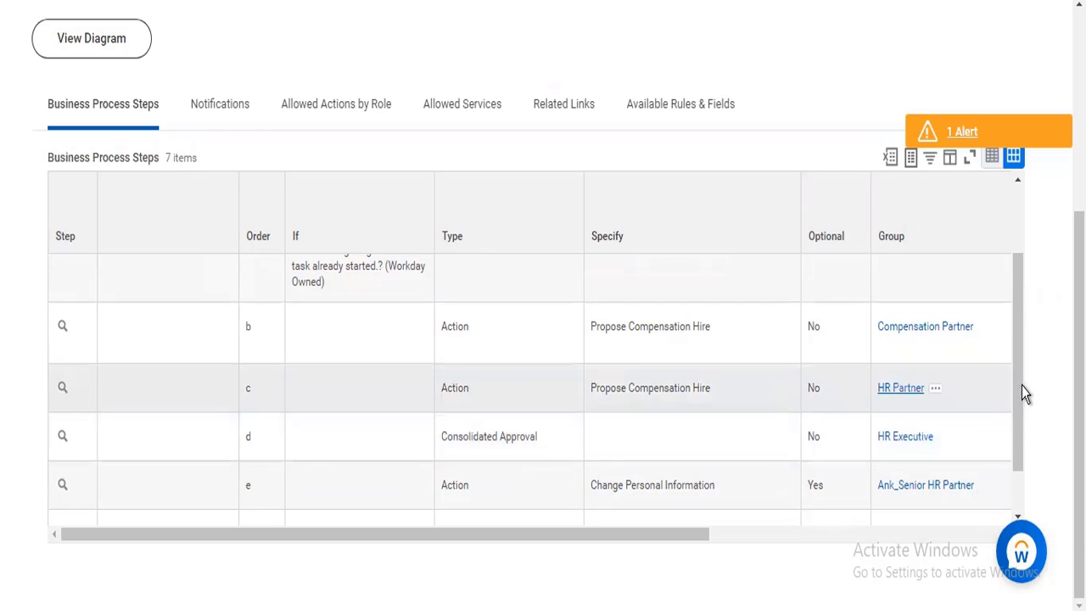
pyautogui.scroll(-2, 1023, 429)
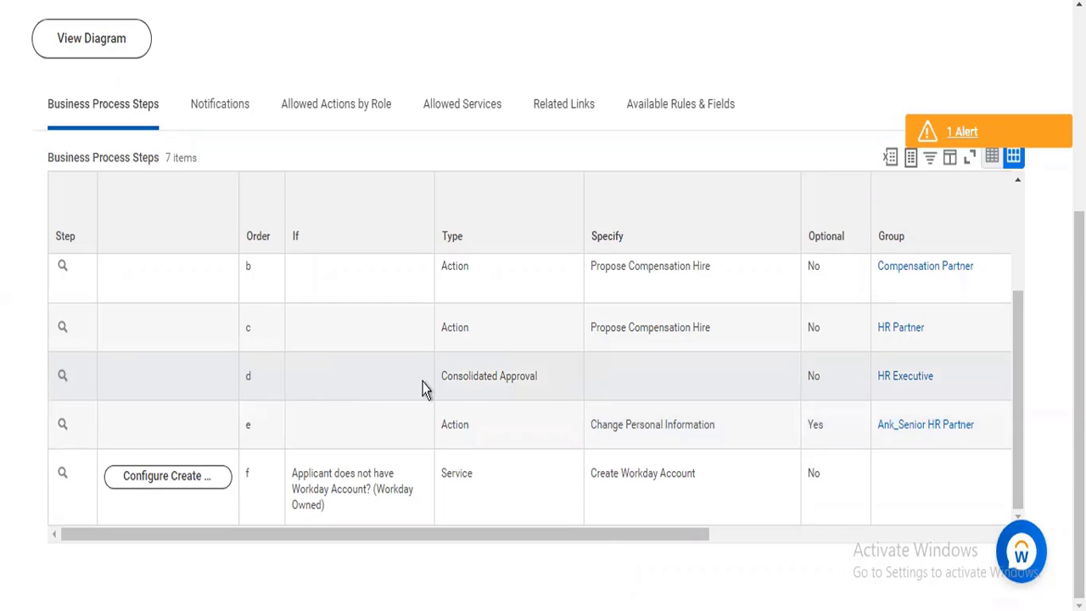
# Step: Open Maintain Step Conditions for the step d Consolidated Approval and view the rule options for its entry condition
pyautogui.moveTo(455, 374)
pyautogui.click(76, 380)
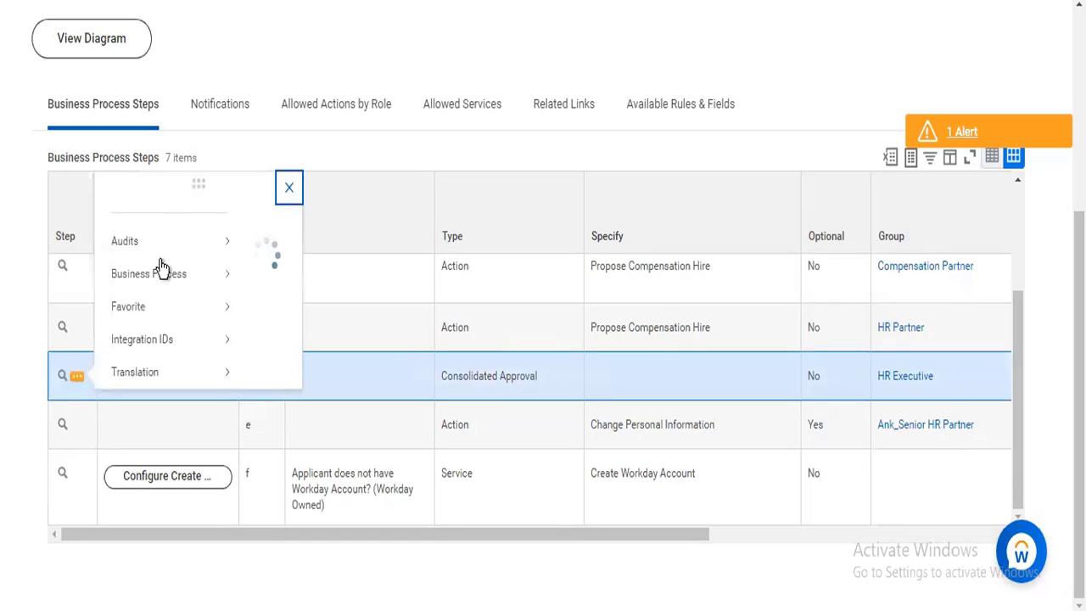
pyautogui.moveTo(165, 219)
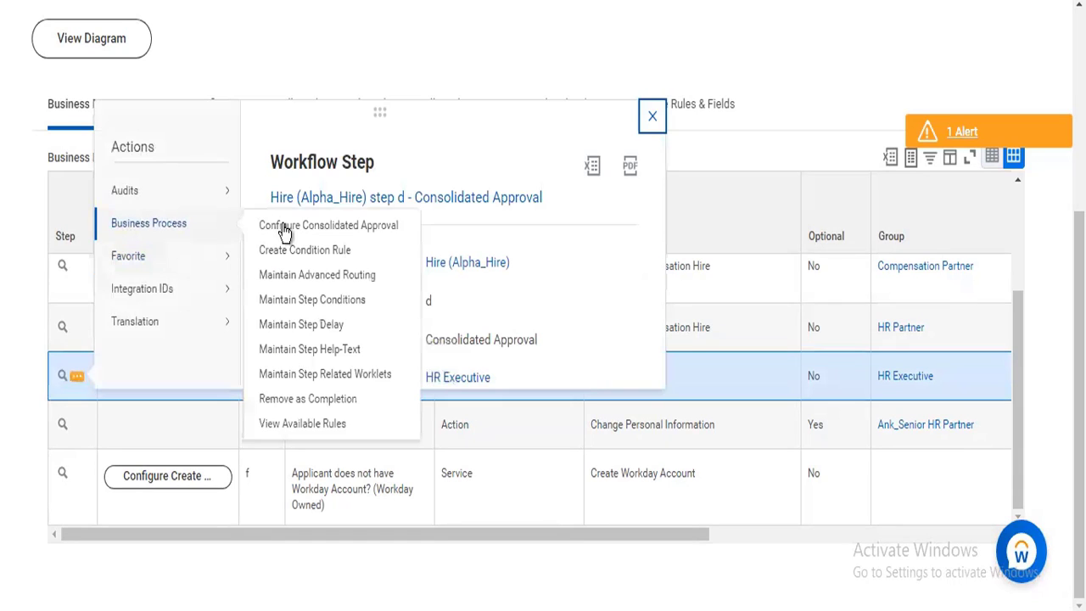
pyautogui.click(316, 300)
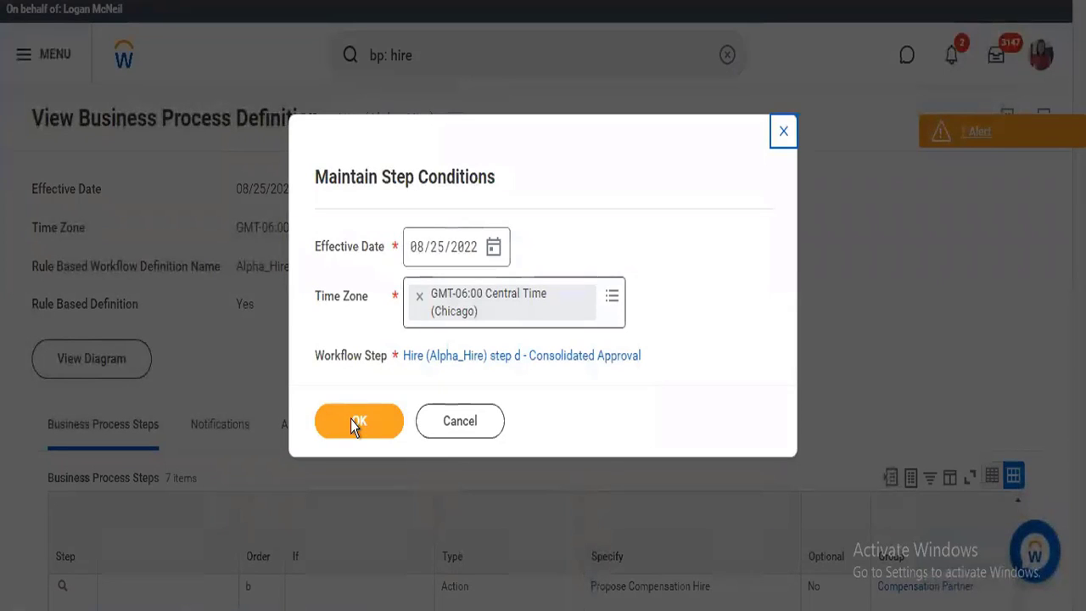
pyautogui.click(351, 419)
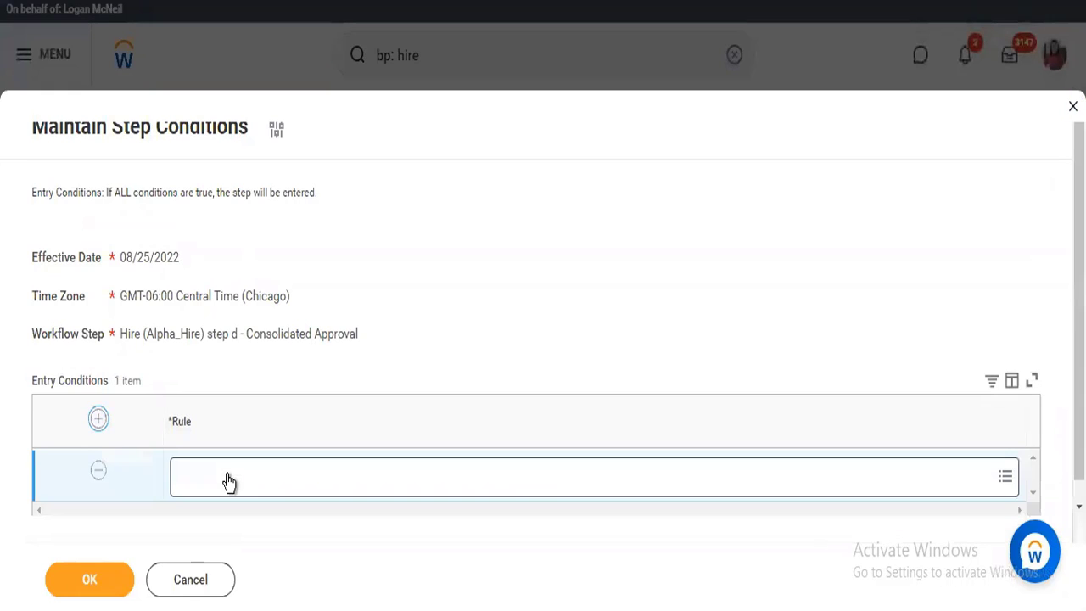
pyautogui.click(229, 477)
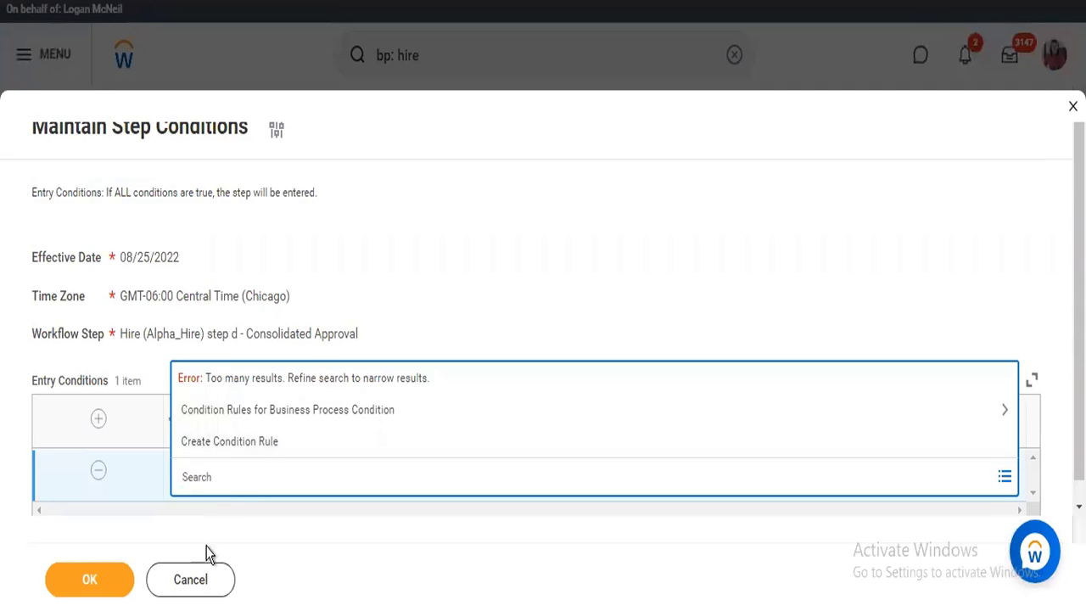
# Step: Close Maintain Step Conditions, discarding the changes, and return to the Hire (Alpha_Hire) definition
pyautogui.click(195, 576)
pyautogui.click(169, 581)
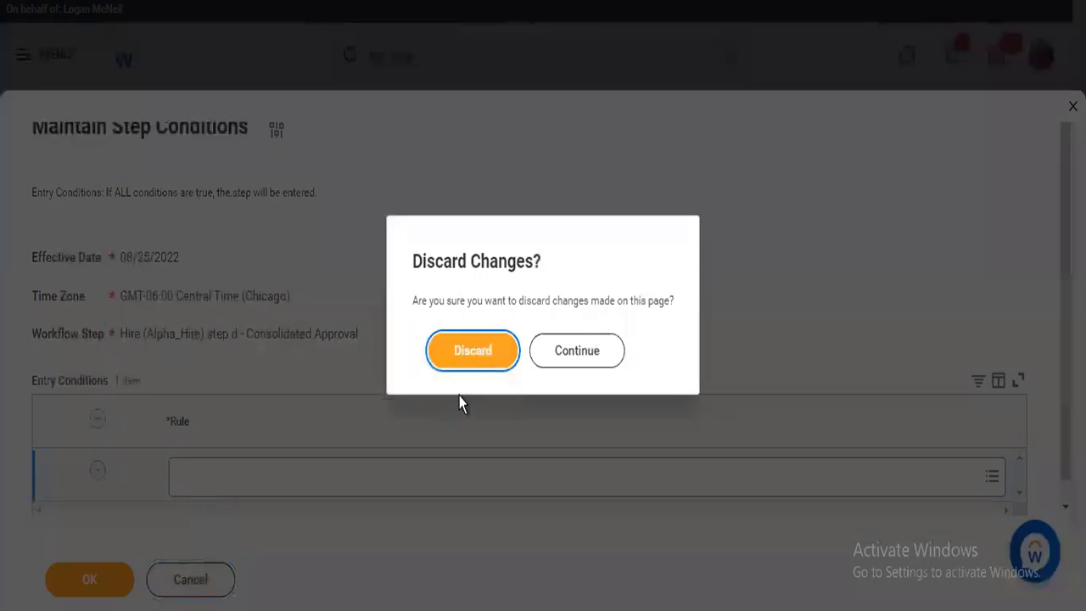
pyautogui.click(485, 351)
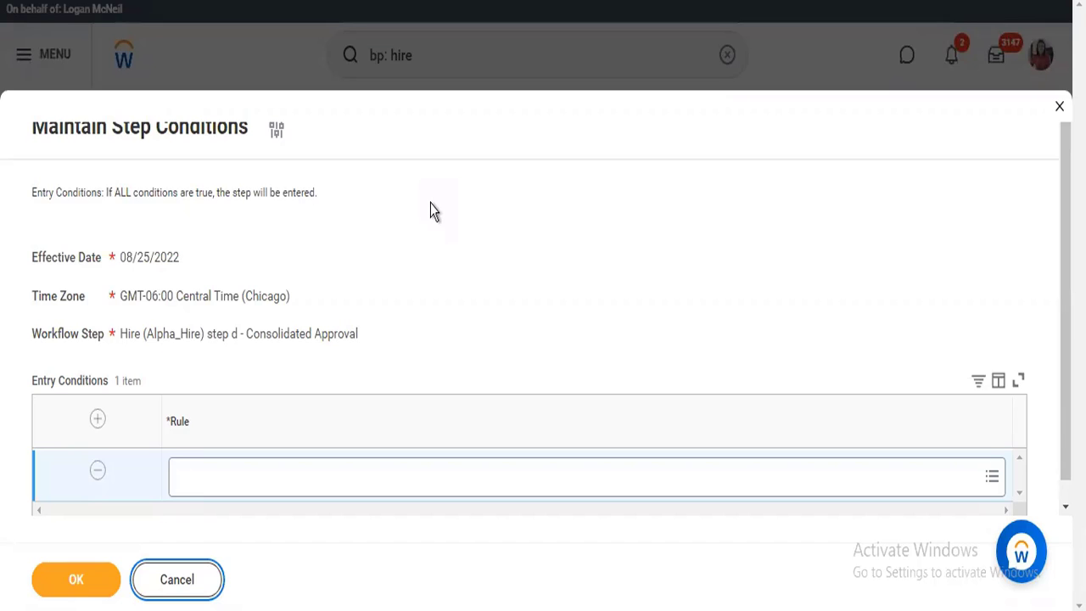
pyautogui.click(206, 580)
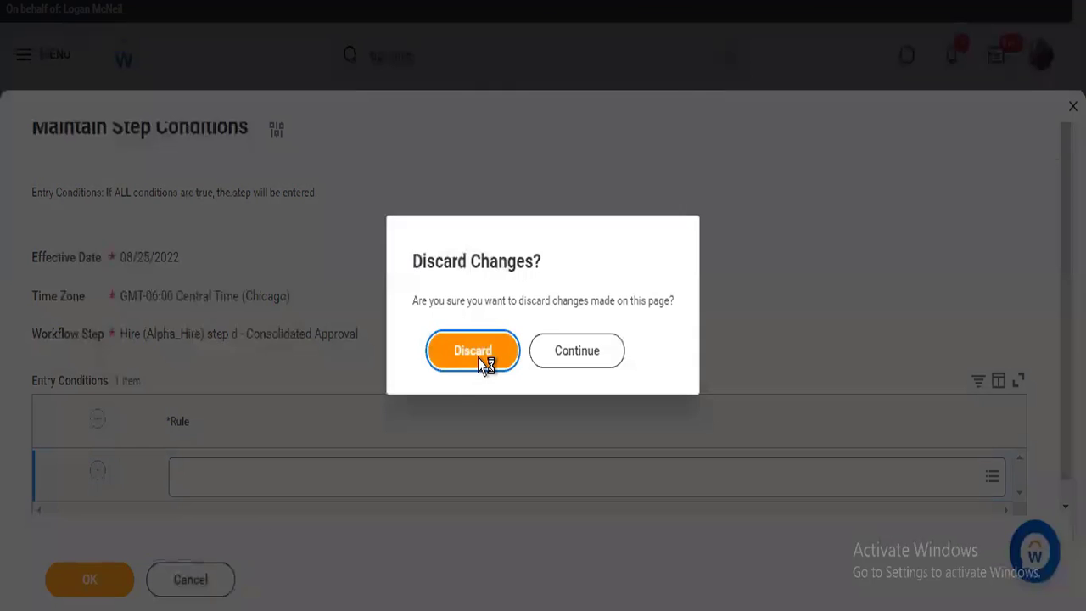
pyautogui.click(480, 361)
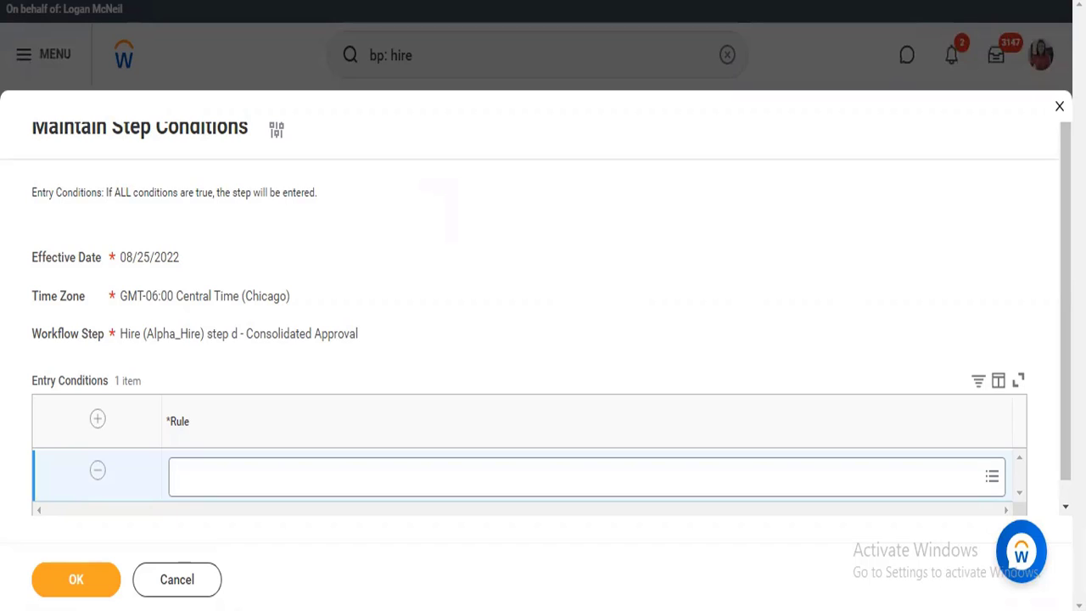
pyautogui.click(1059, 106)
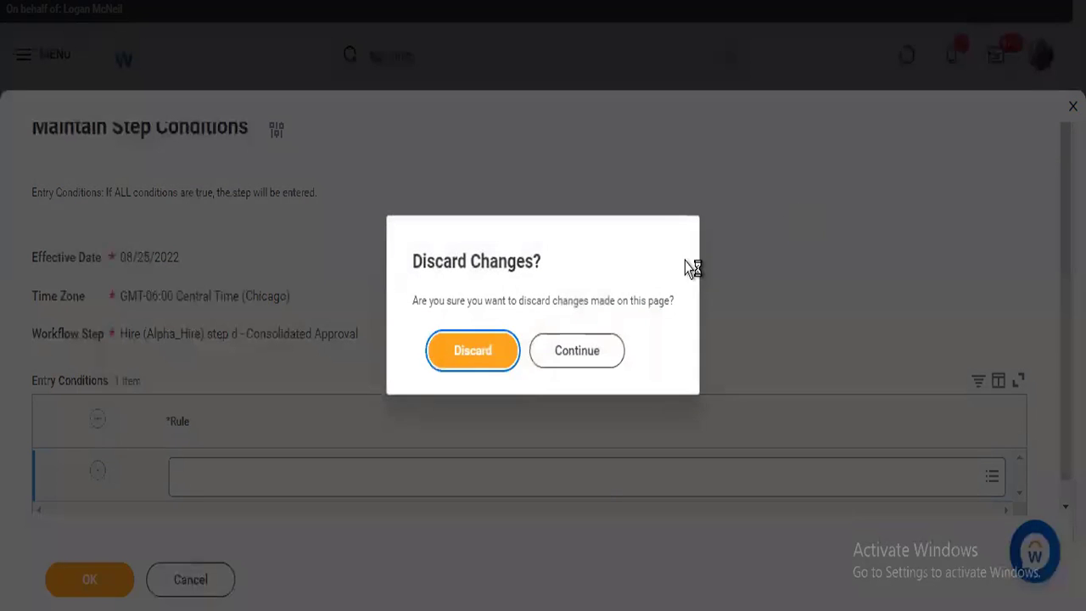
pyautogui.click(472, 350)
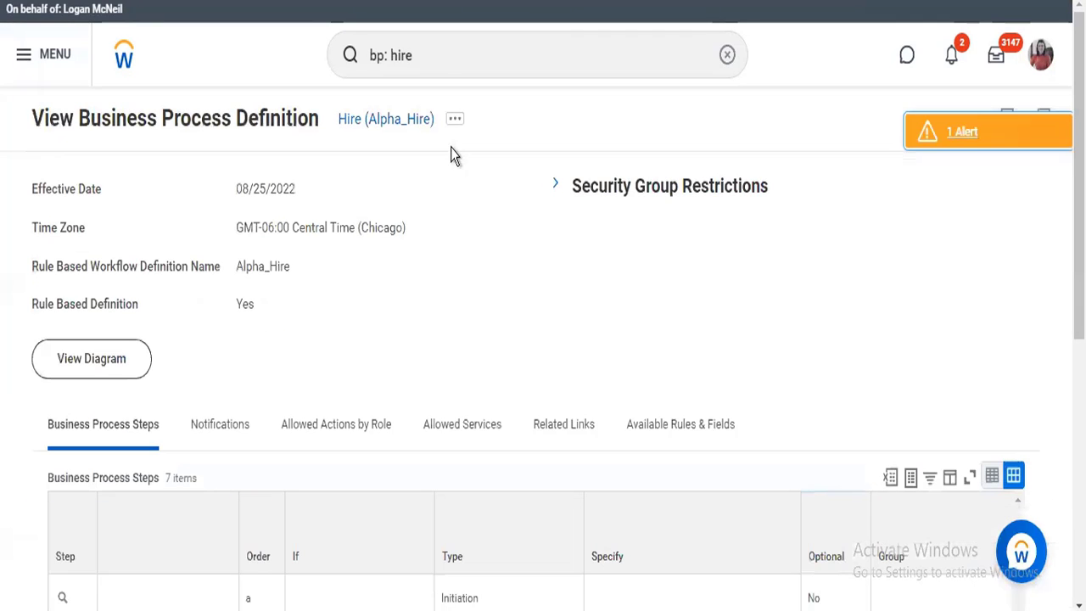
# Step: Search for "bp: start performance review"
pyautogui.click(470, 70)
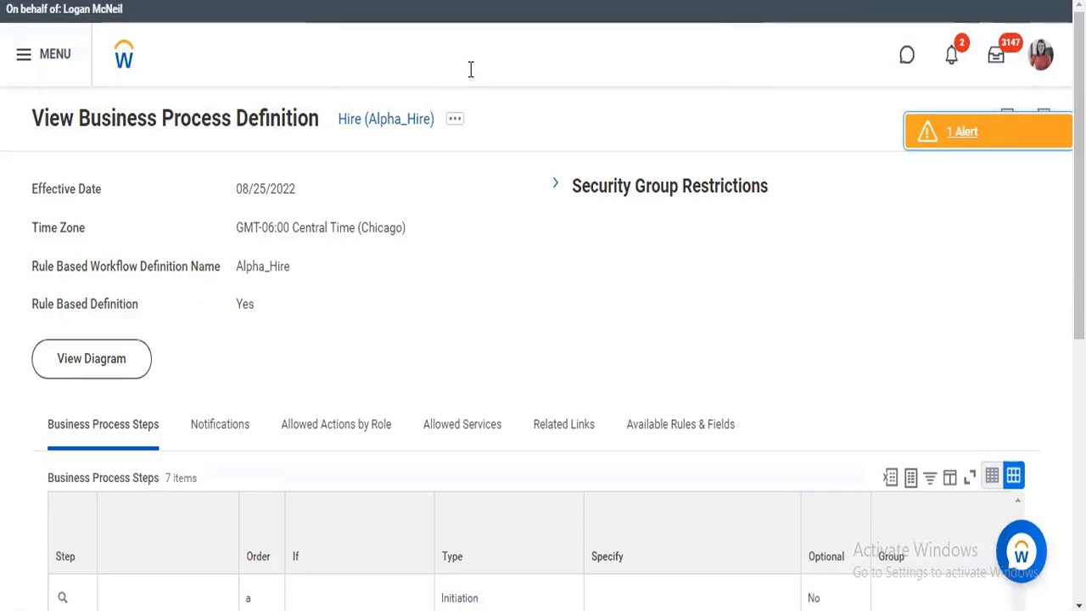
pyautogui.press('BackSpace')
pyautogui.press('BackSpace')
pyautogui.press('BackSpace')
pyautogui.press('BackSpace')
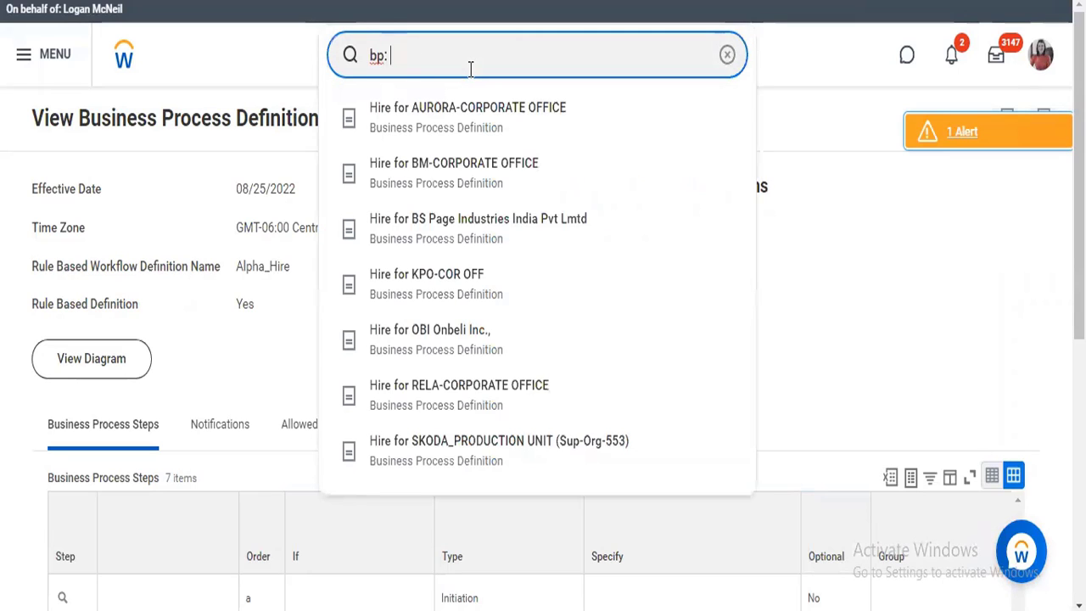
pyautogui.write('start')
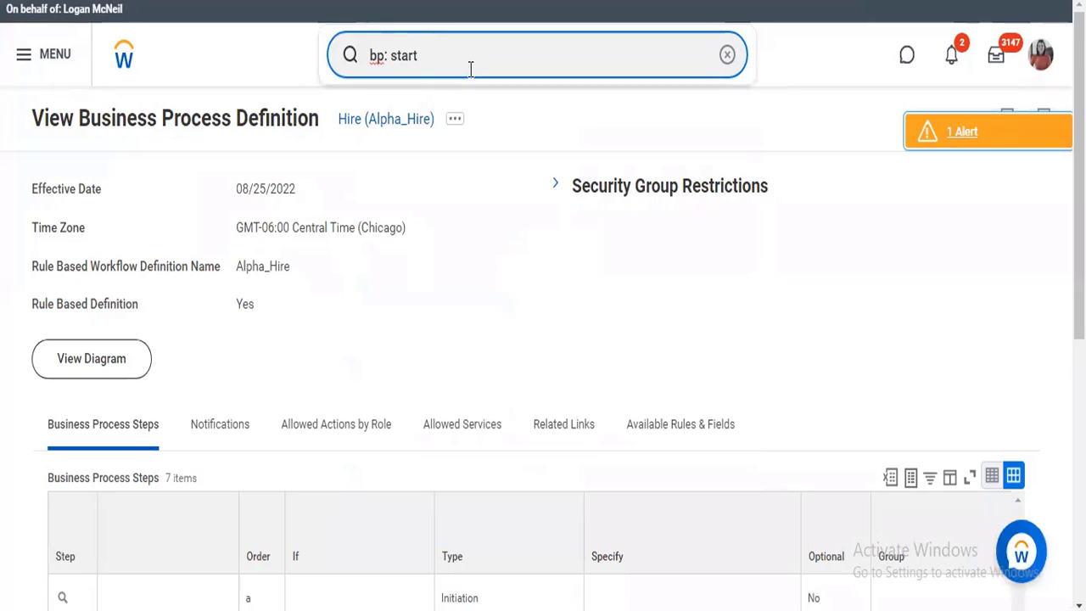
pyautogui.write(' performance review')
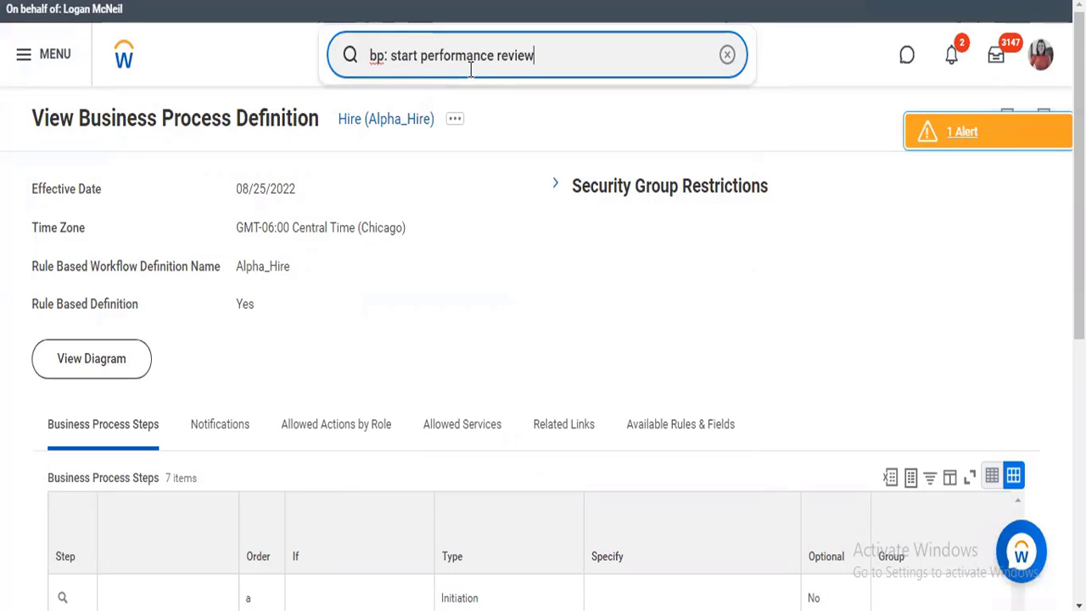
pyautogui.press('Return')
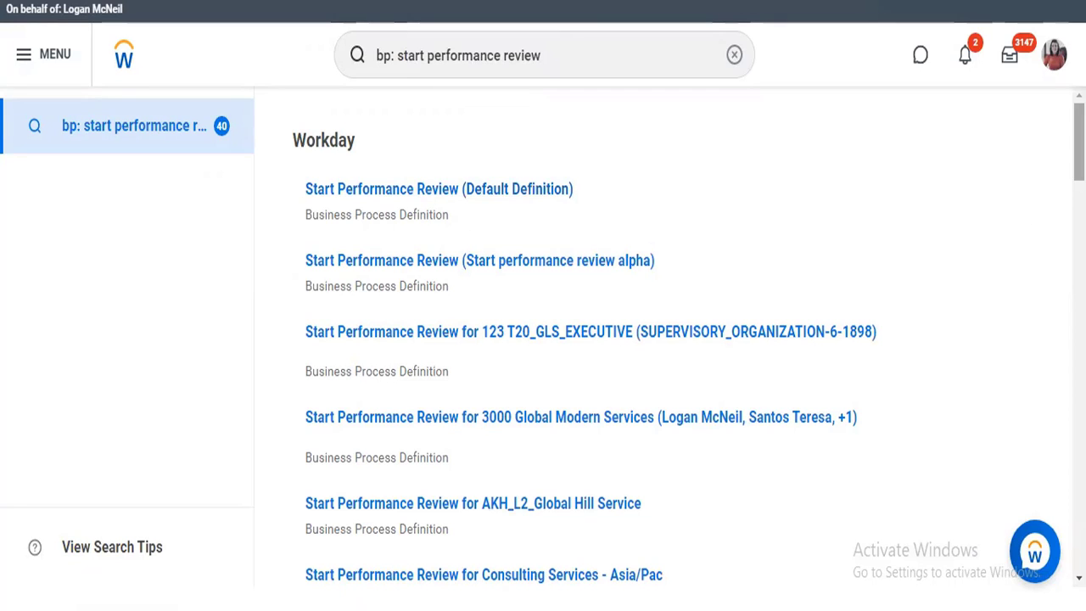
# Step: Open the Start Performance Review (Default Definition) business process definition and examine its business process steps
pyautogui.scroll(-1, 688, 343)
pyautogui.scroll(-3, 666, 322)
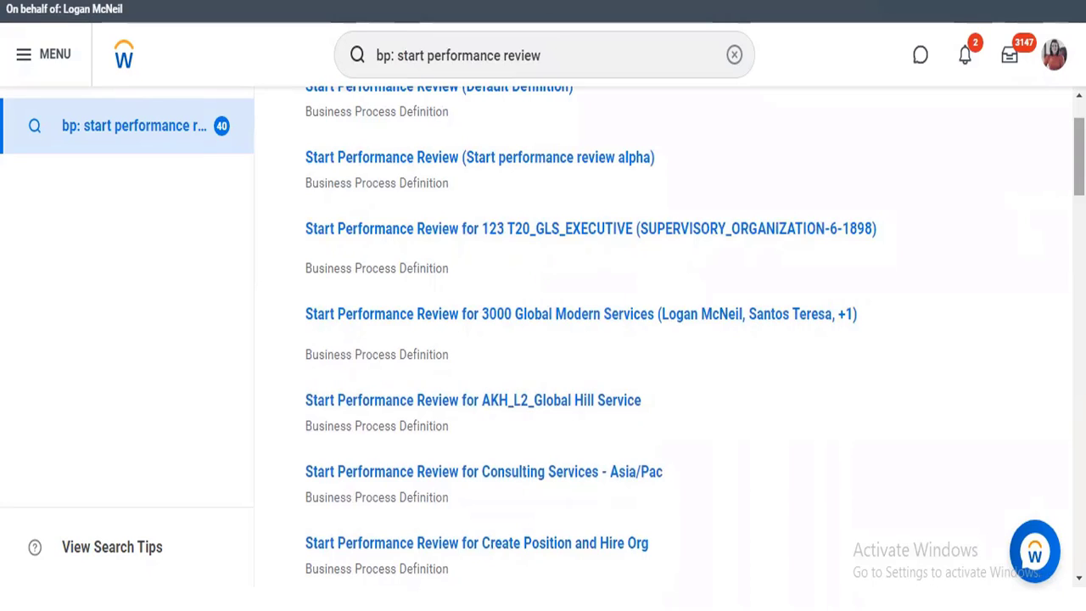
pyautogui.scroll(1, 592, 237)
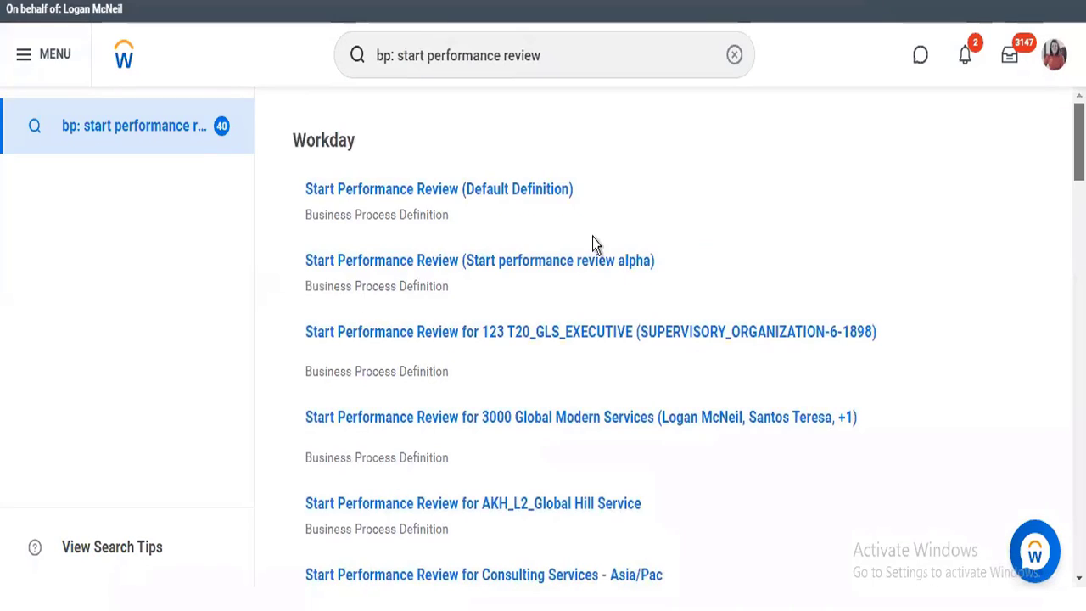
pyautogui.click(485, 194)
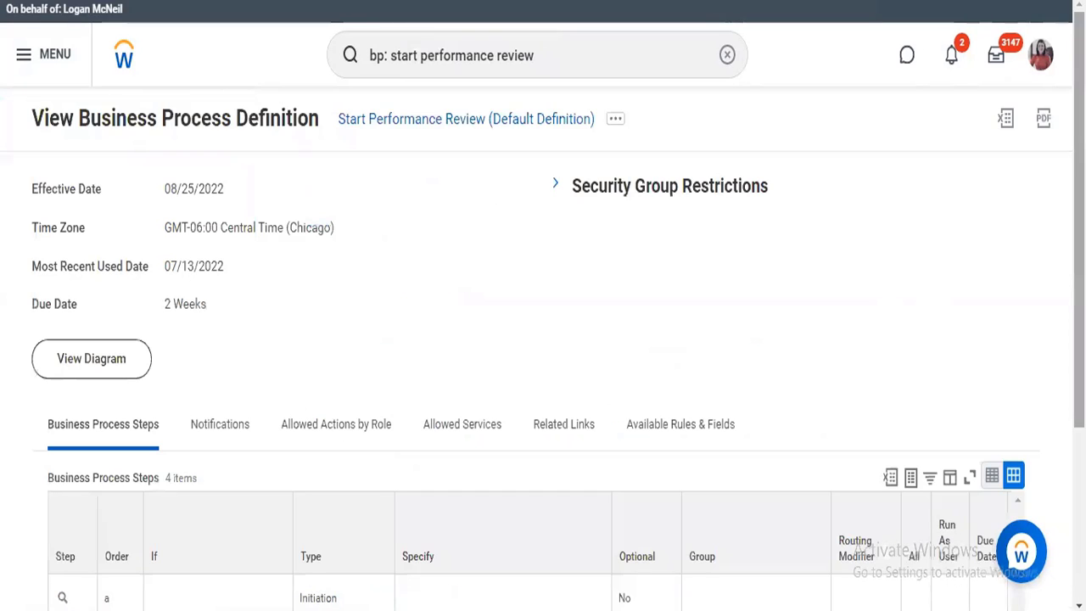
pyautogui.scroll(-3, 543, 339)
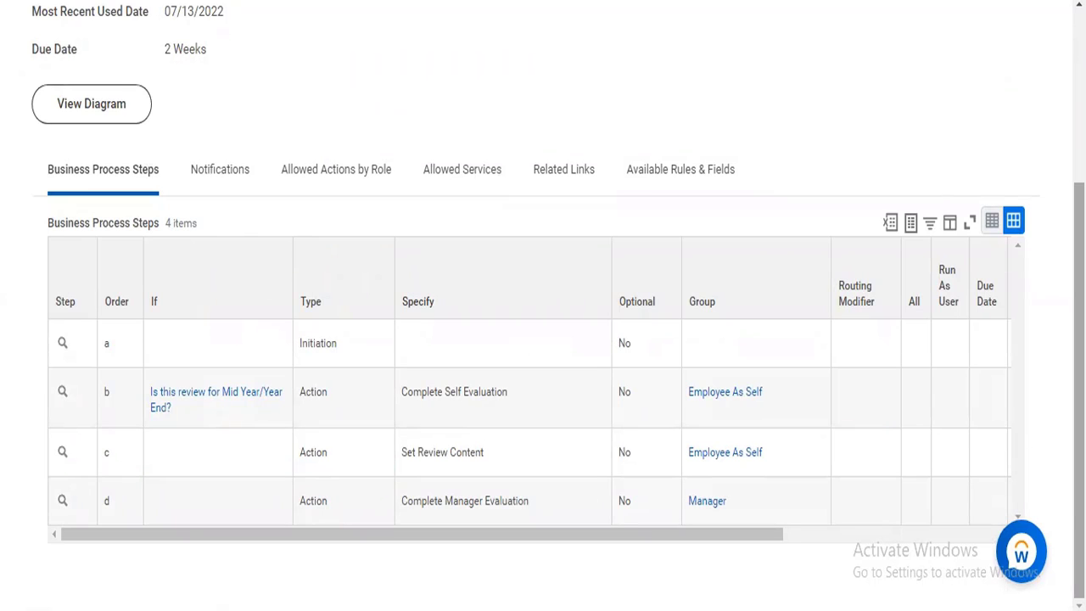
pyautogui.scroll(3, 718, 308)
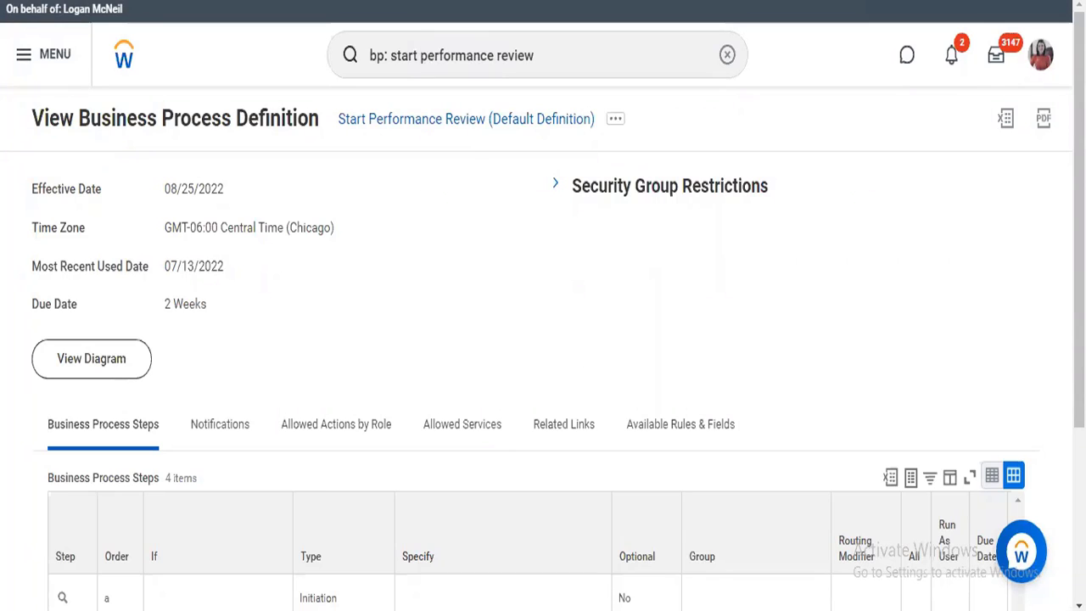
pyautogui.scroll(-3, 543, 382)
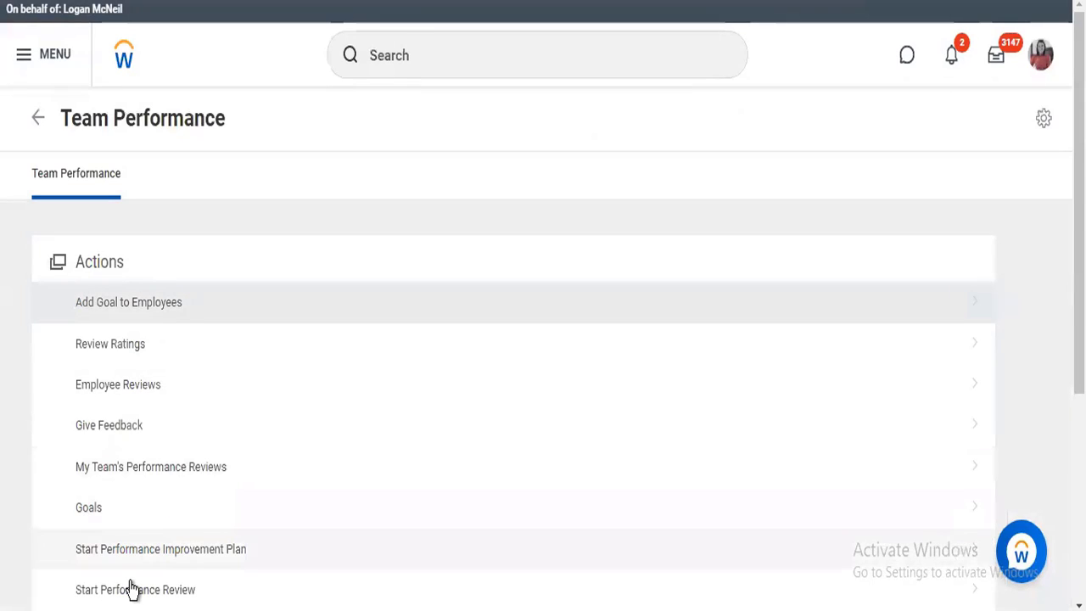
# Step: On the Team Performance page, begin Start Performance Review and choose the Director, Sales Operations as the employee, searching by first name
pyautogui.click(130, 586)
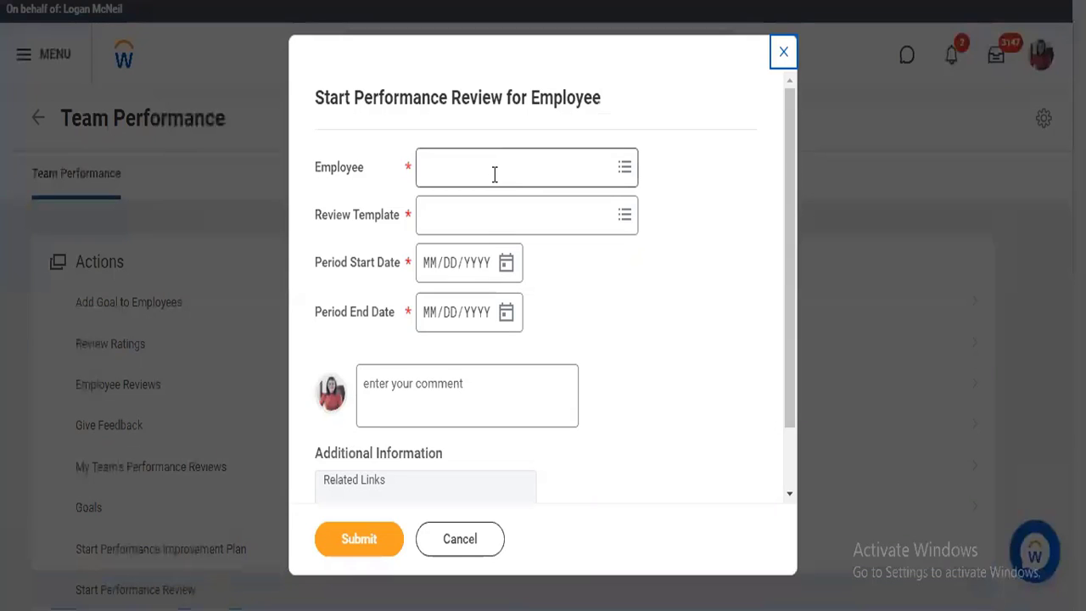
pyautogui.click(494, 174)
pyautogui.write('mark')
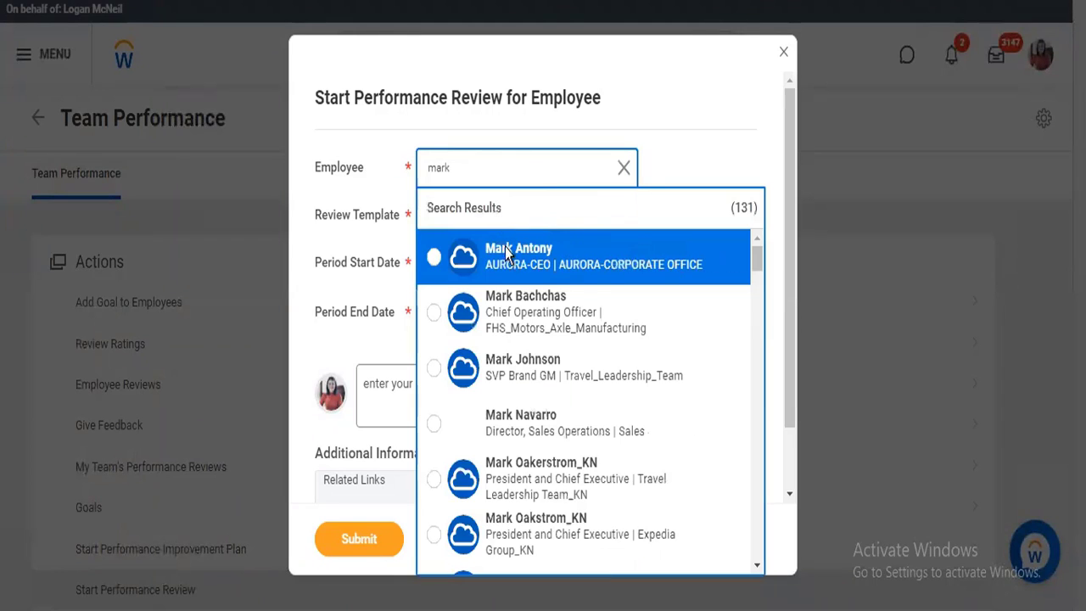
pyautogui.click(511, 424)
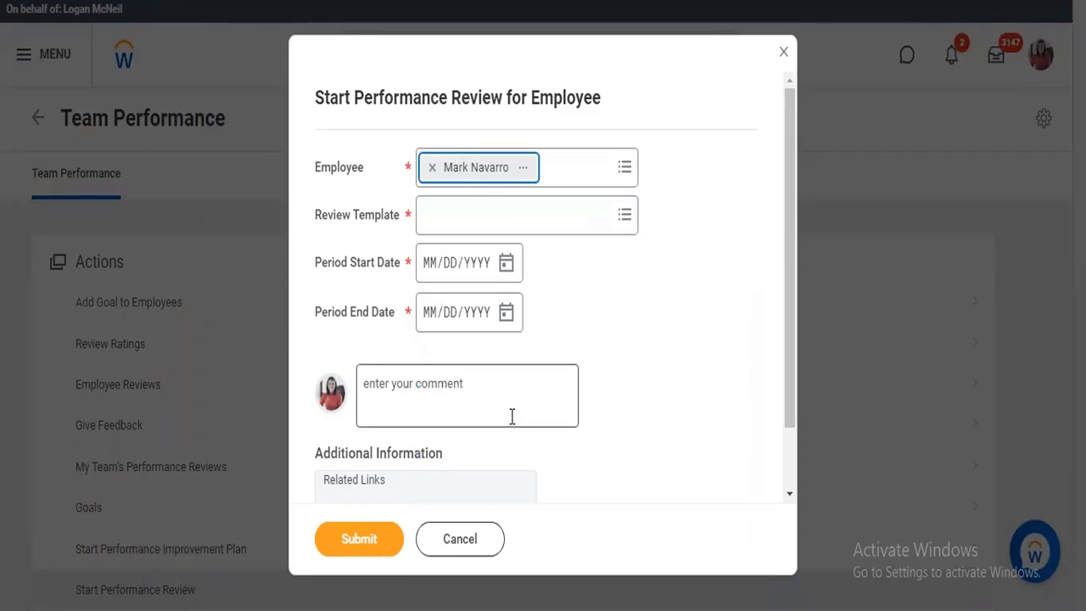
# Step: Browse the available review templates by type, examining those under mid year performance
pyautogui.click(461, 222)
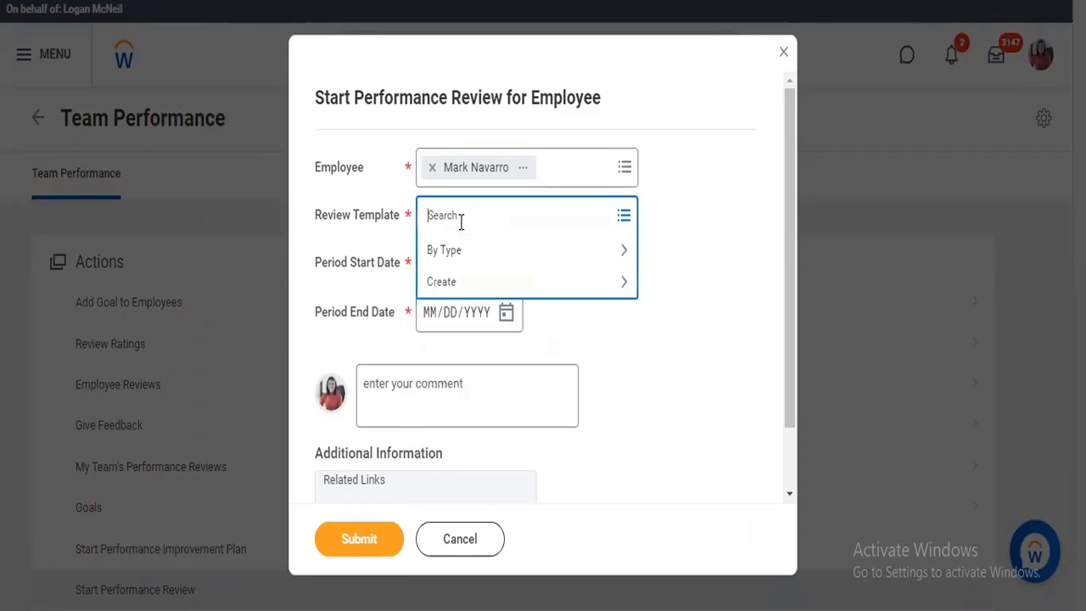
pyautogui.click(466, 256)
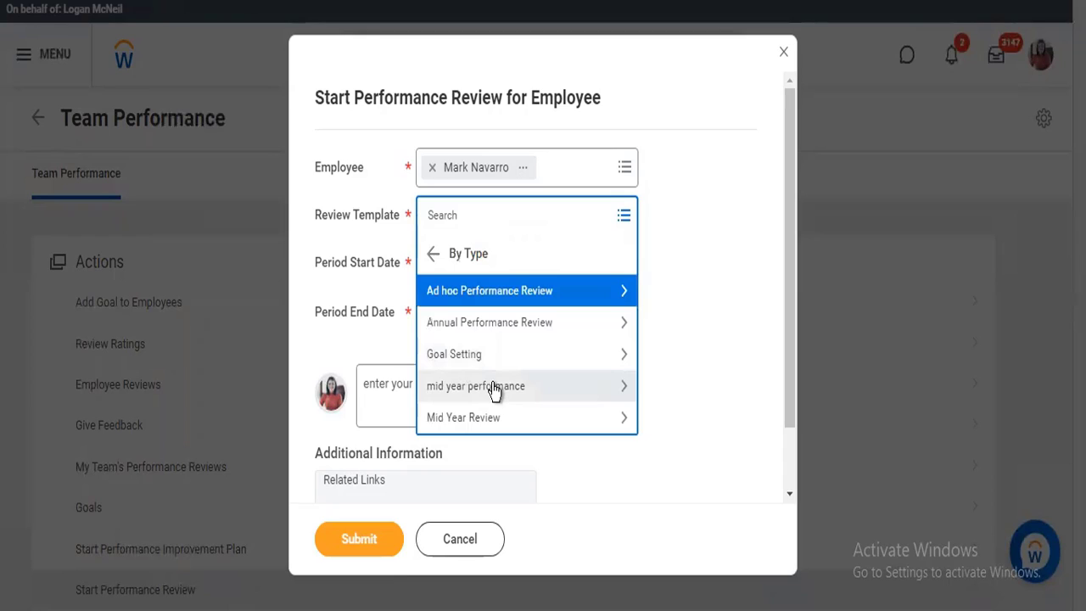
pyautogui.click(494, 389)
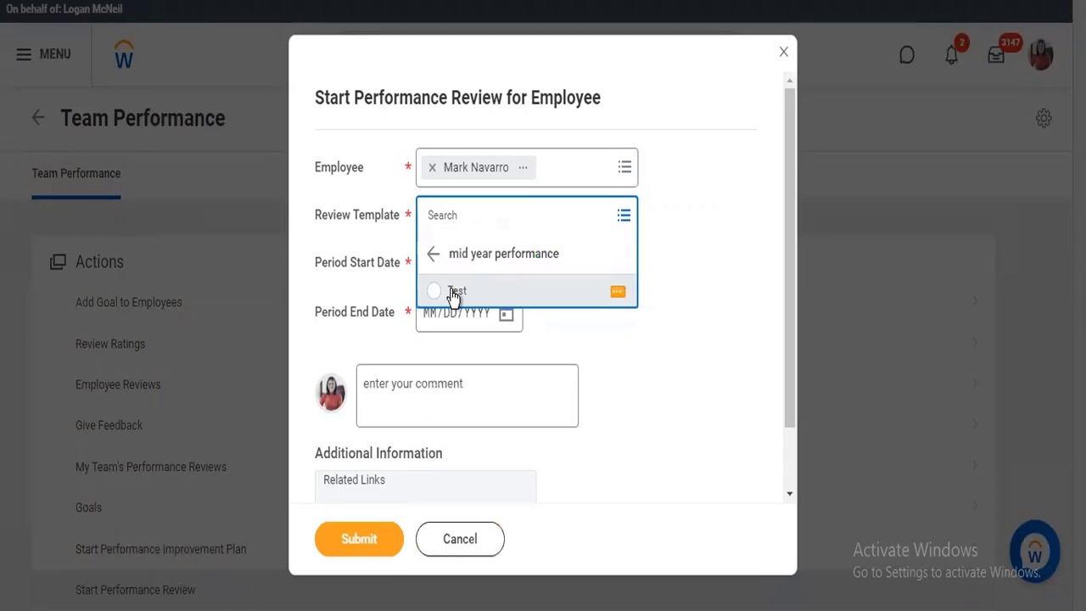
pyautogui.click(454, 293)
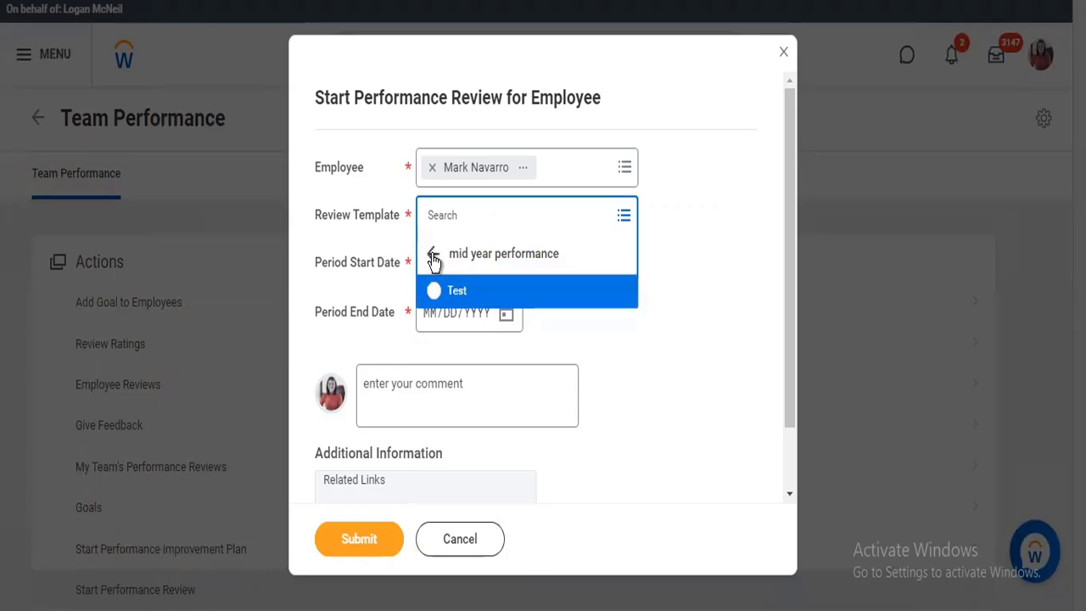
pyautogui.click(433, 255)
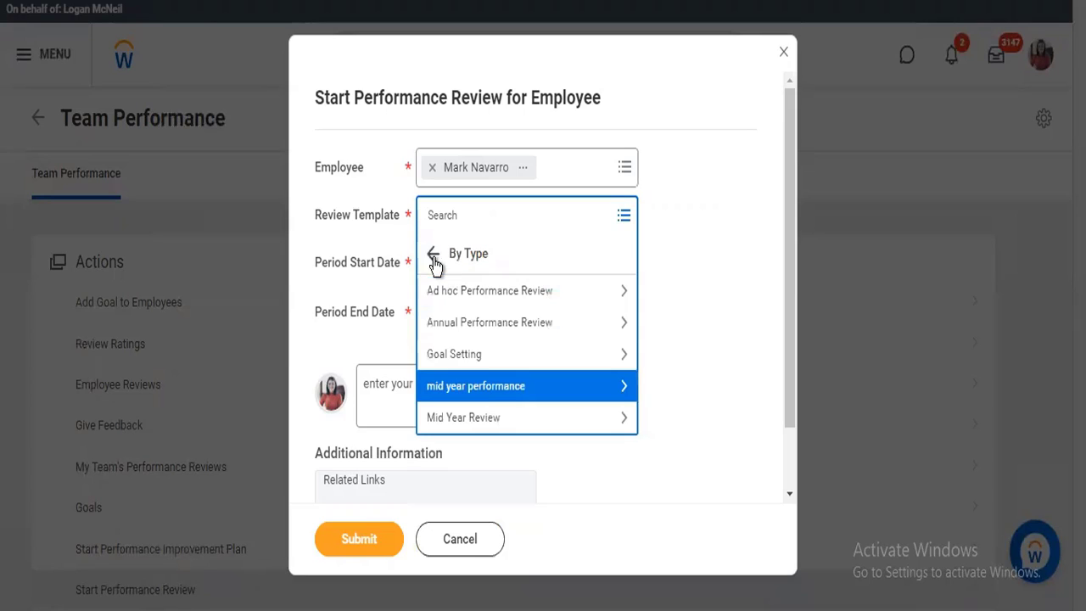
pyautogui.click(492, 395)
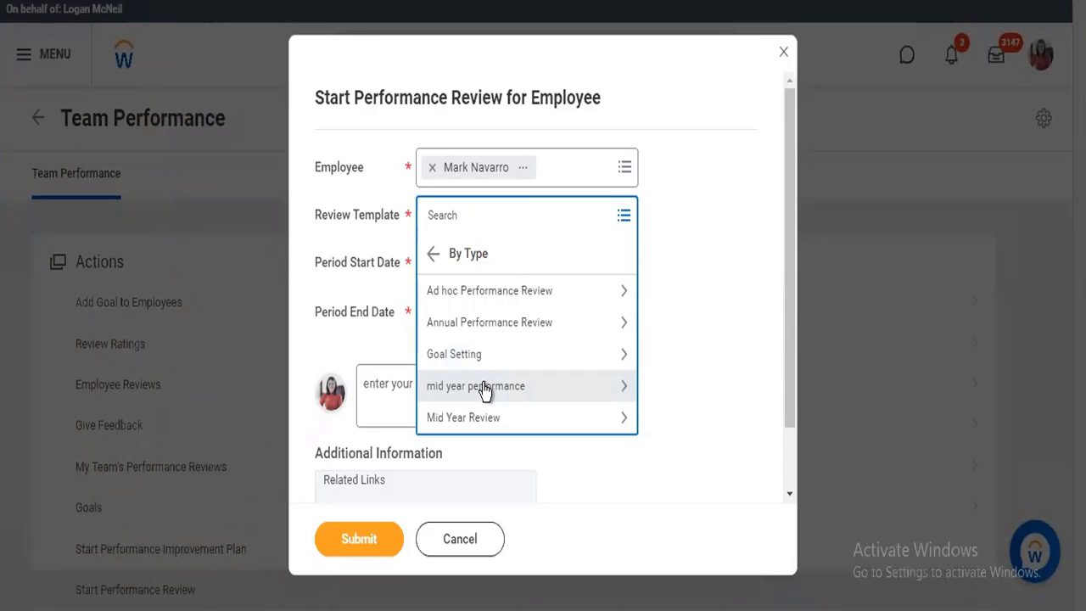
pyautogui.click(433, 253)
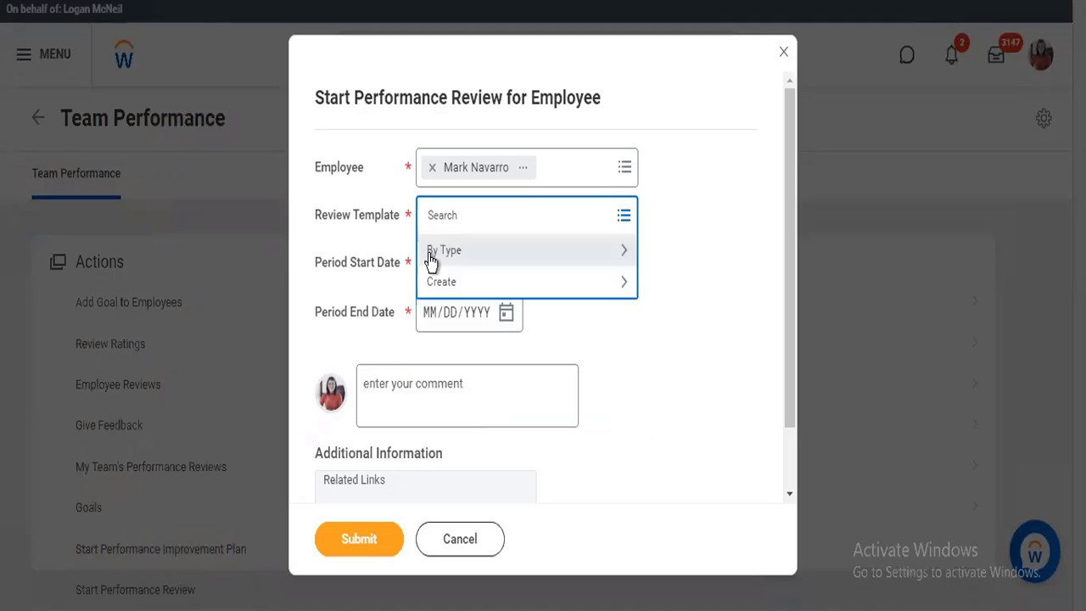
# Step: Begin creating a new employee review template from the Review Template field
pyautogui.click(458, 284)
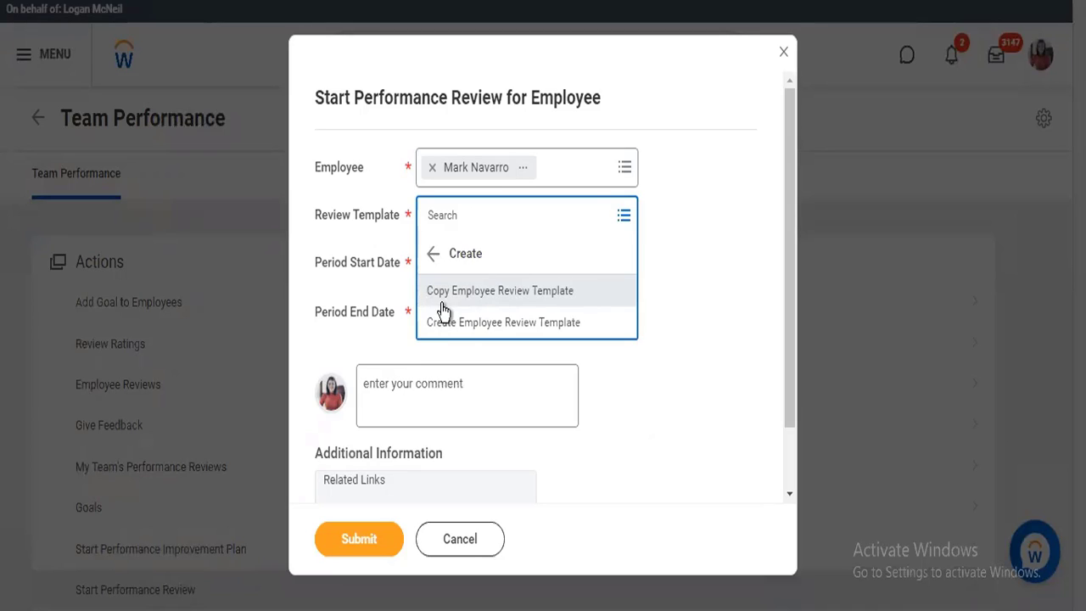
pyautogui.rightClick(493, 328)
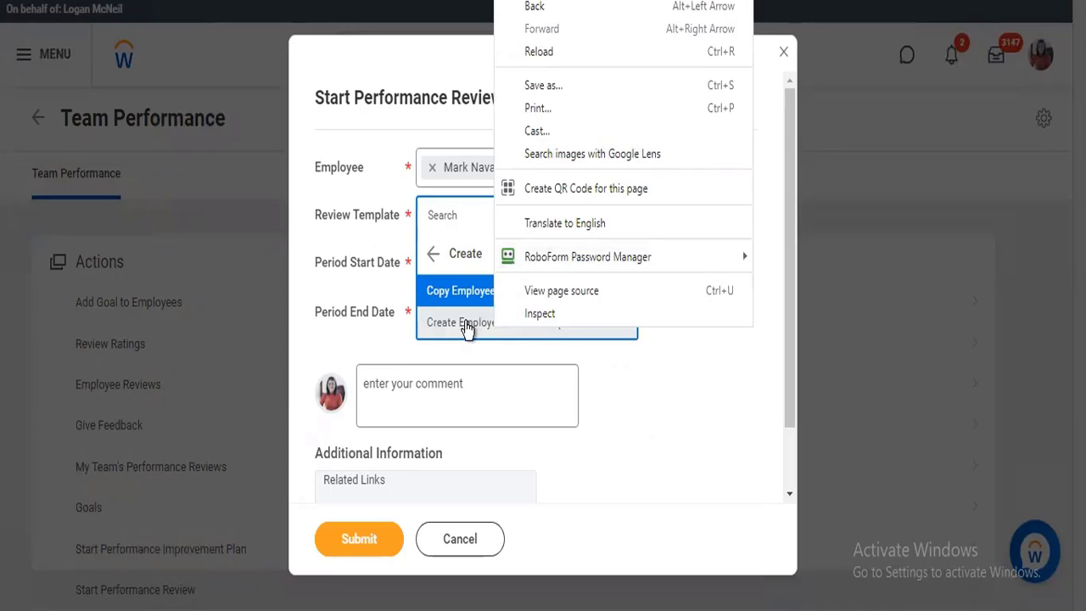
pyautogui.click(468, 329)
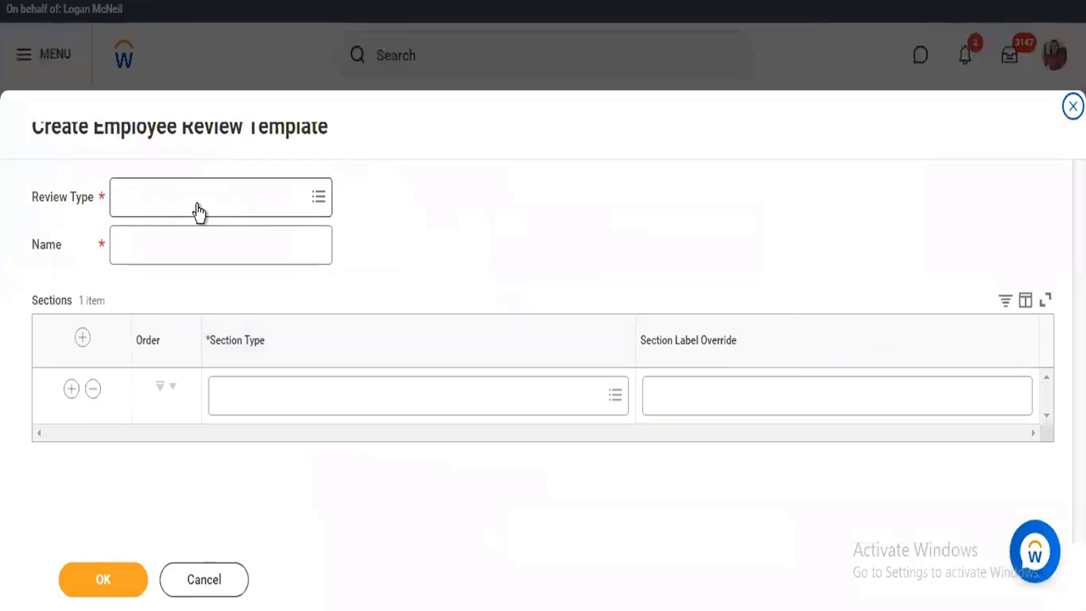
# Step: Set the review type to Performance Improvement Plan (PIP) and name the template with a first name followed by "Performance Improvement Plan"
pyautogui.click(198, 212)
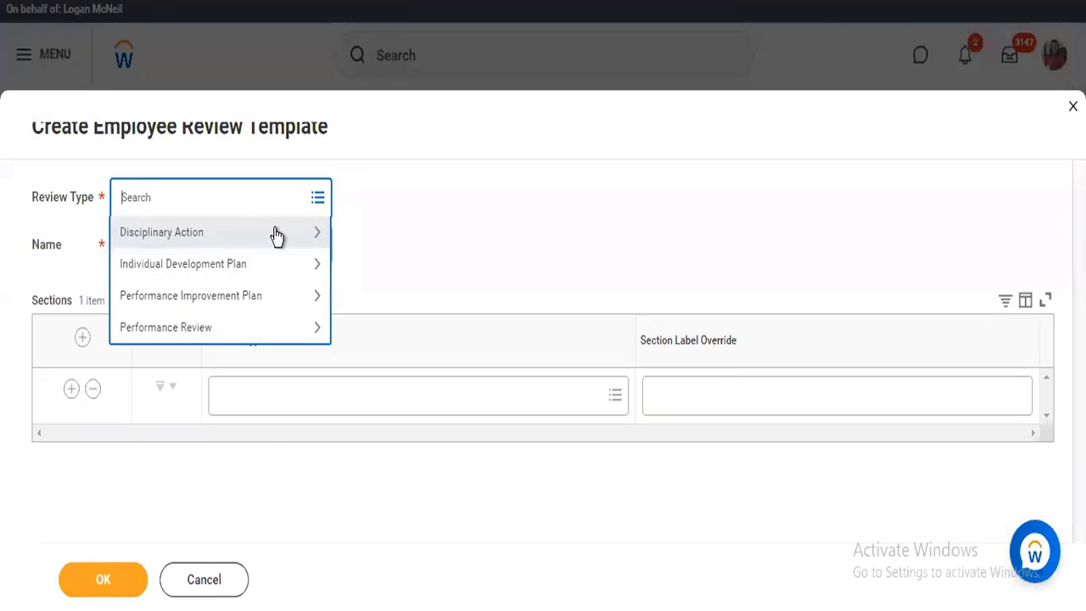
pyautogui.click(268, 292)
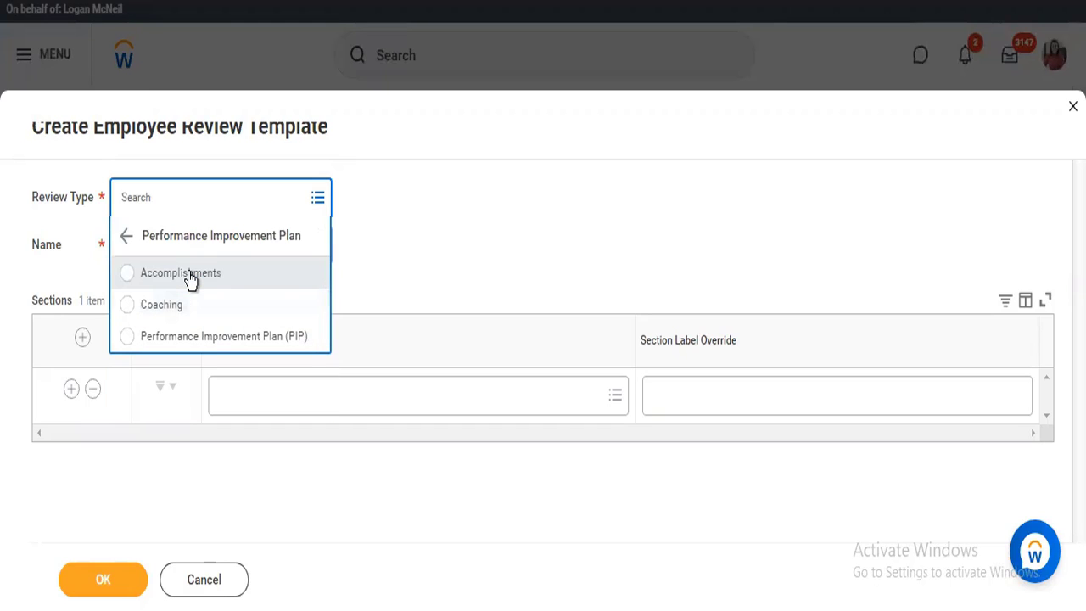
pyautogui.click(190, 280)
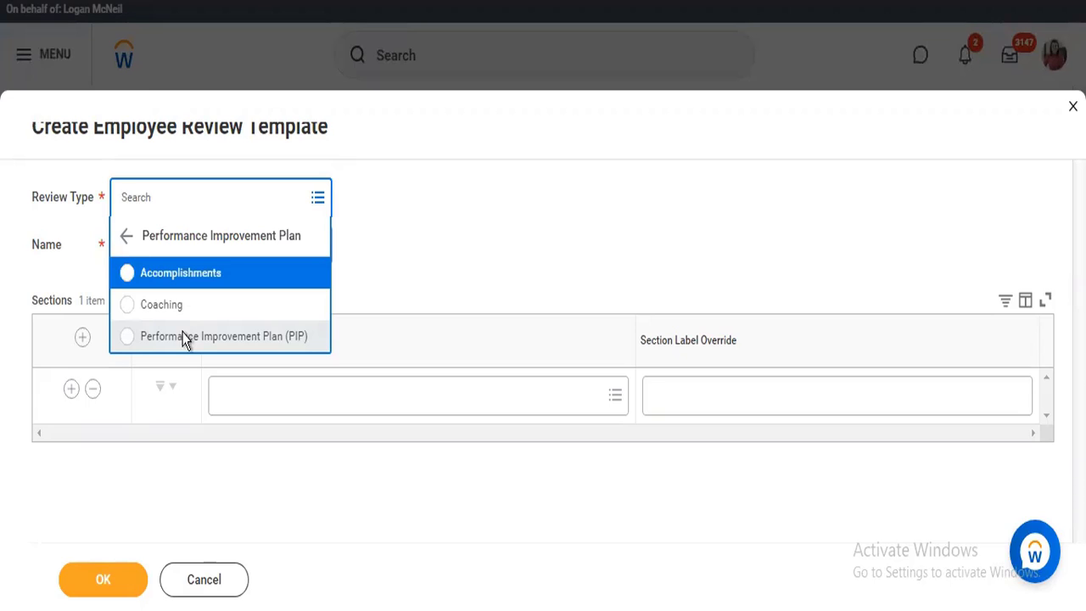
pyautogui.click(185, 337)
pyautogui.click(164, 255)
pyautogui.click(164, 255)
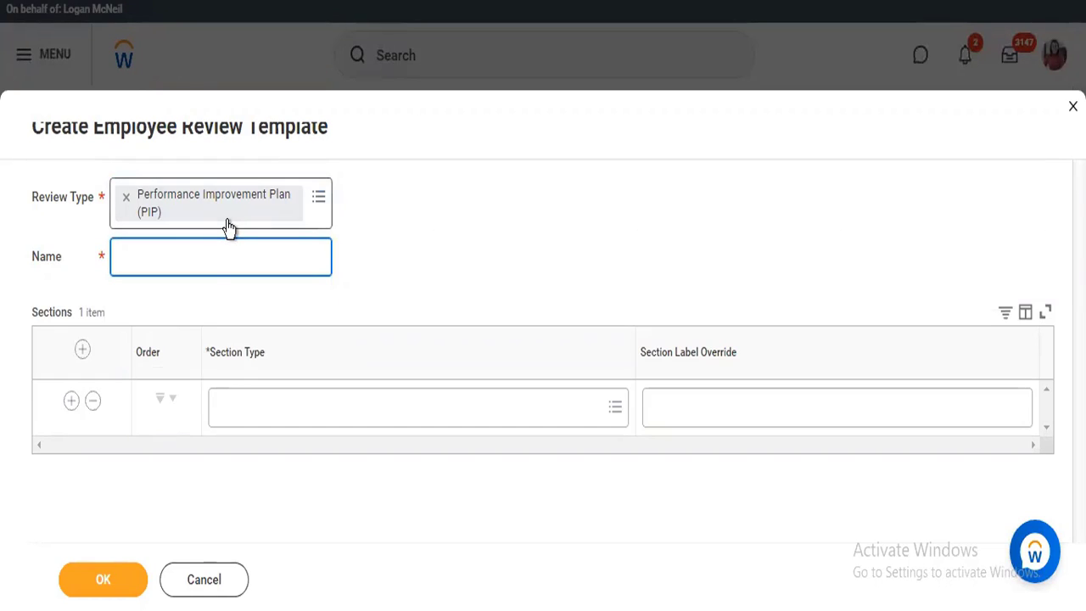
pyautogui.write('R')
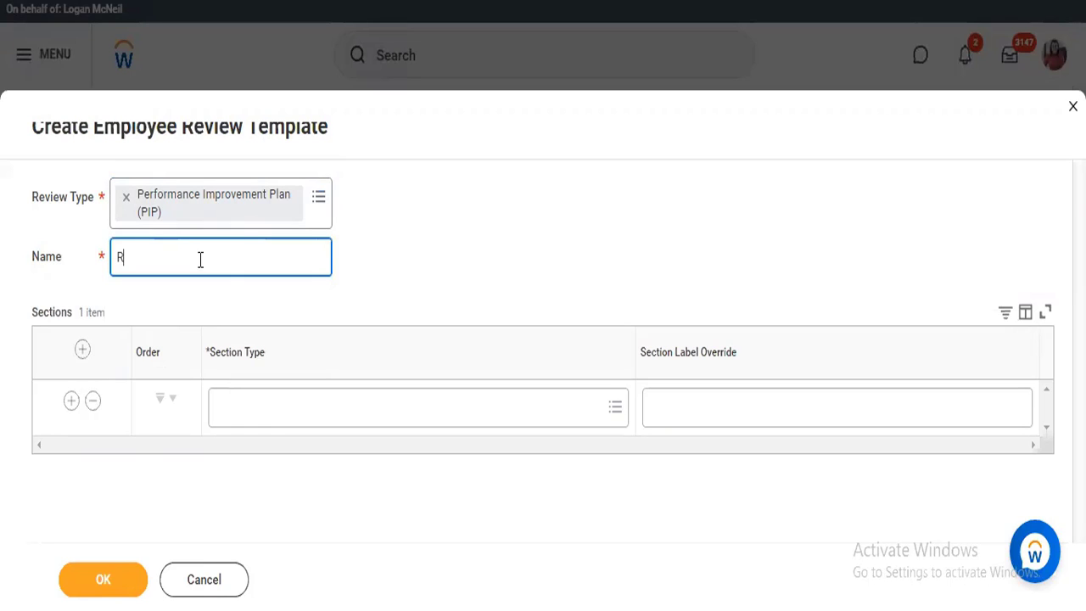
pyautogui.write('aj Performance Improvement')
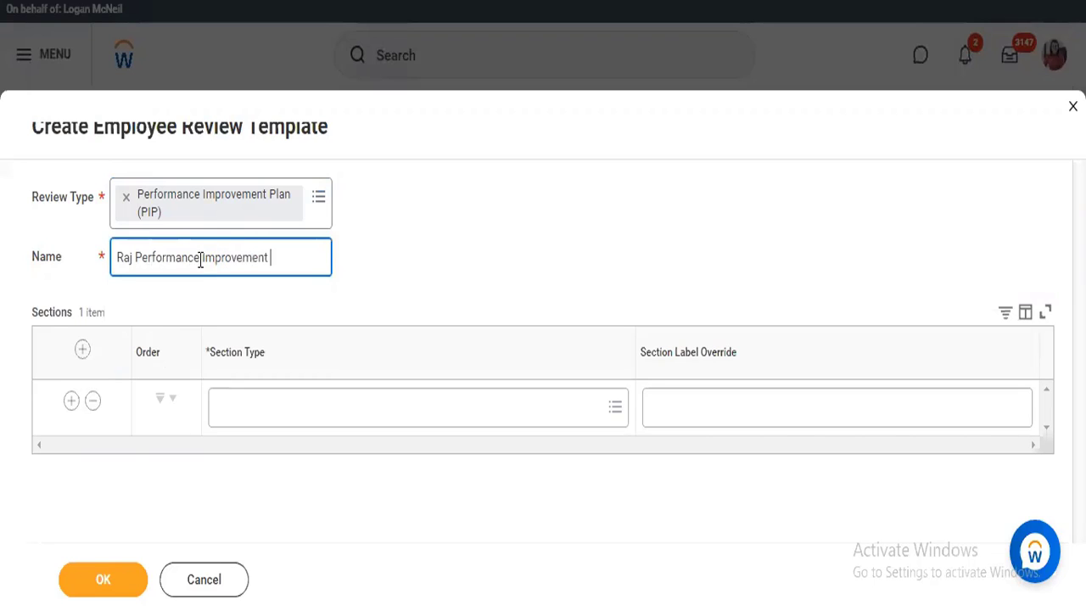
pyautogui.write(' Plan')
# Step: Assign the section type perfomance Objective, override its label with the same first name plus "Test", and save the template
pyautogui.click(412, 415)
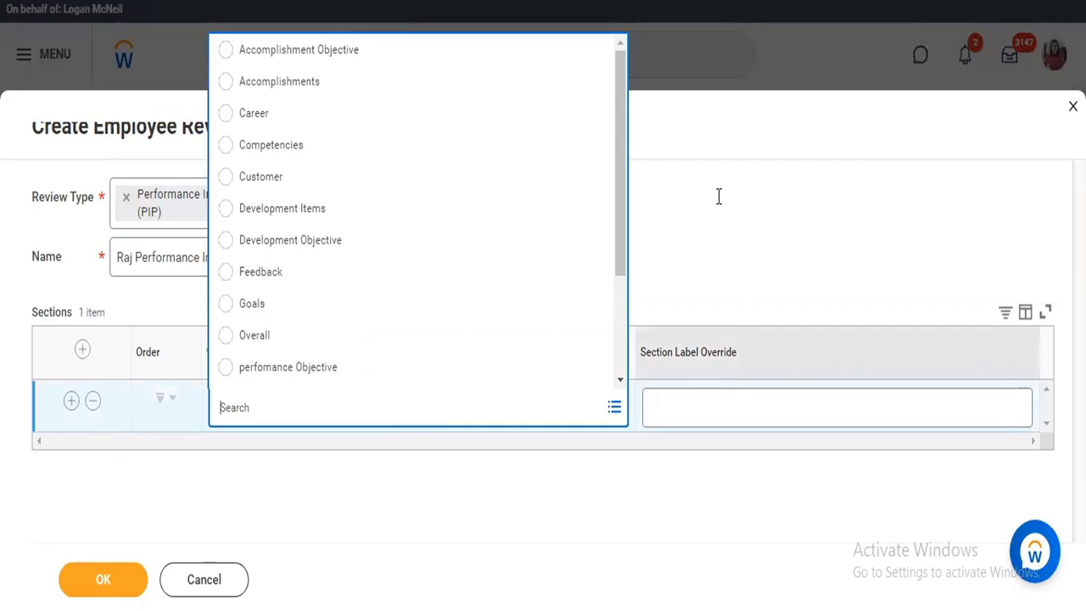
pyautogui.click(263, 501)
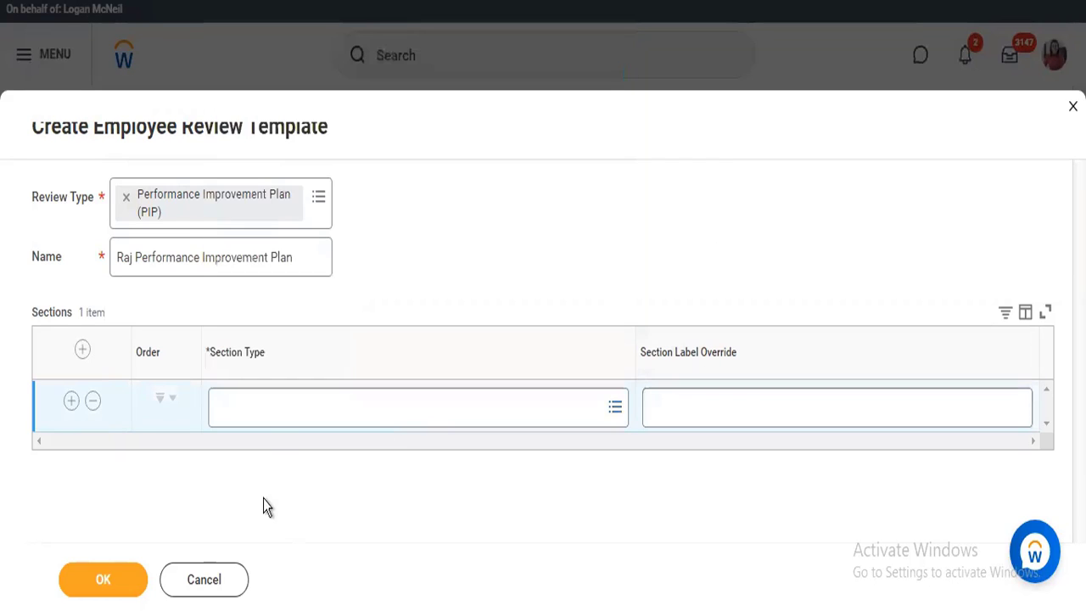
pyautogui.click(277, 415)
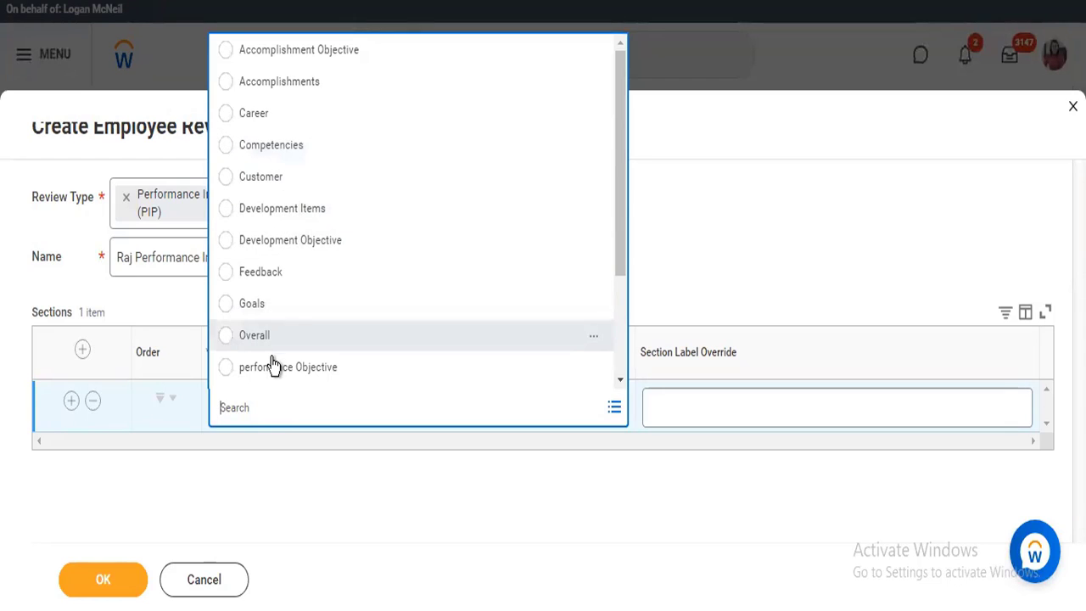
pyautogui.click(448, 373)
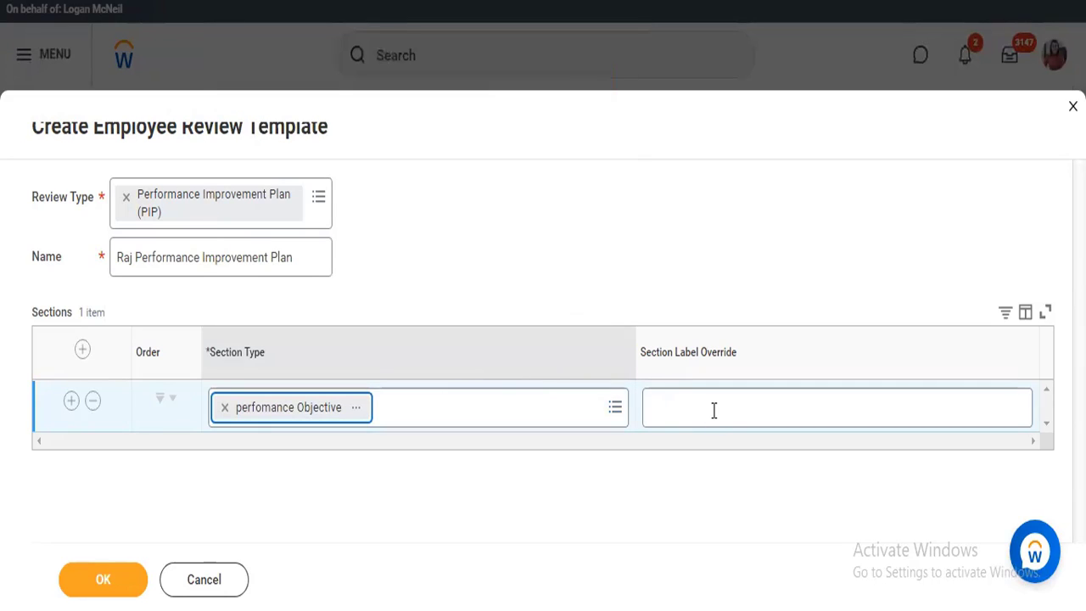
pyautogui.click(713, 410)
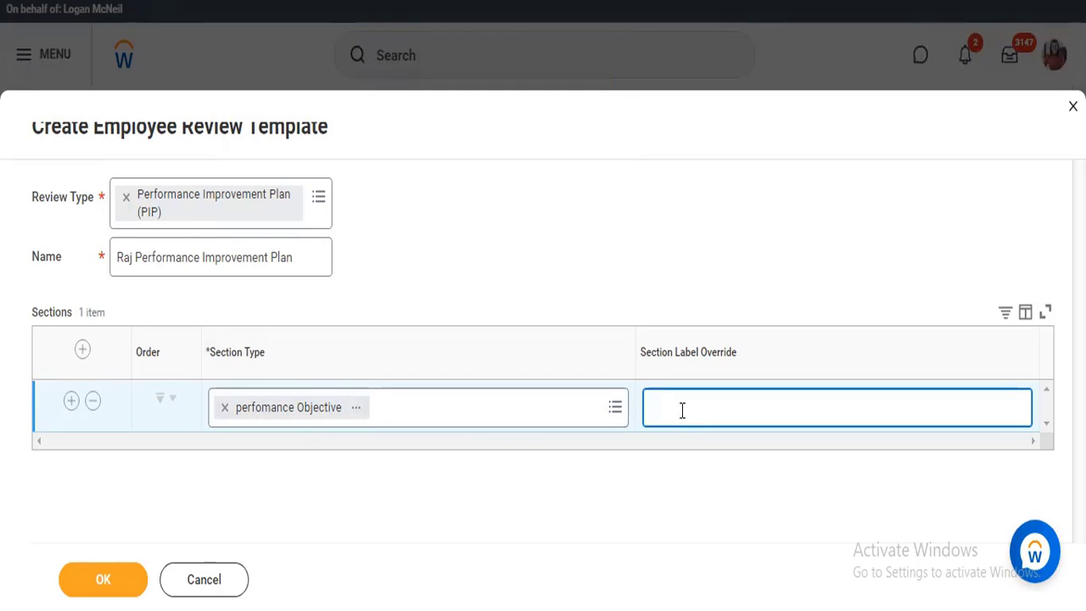
pyautogui.write('Raj ')
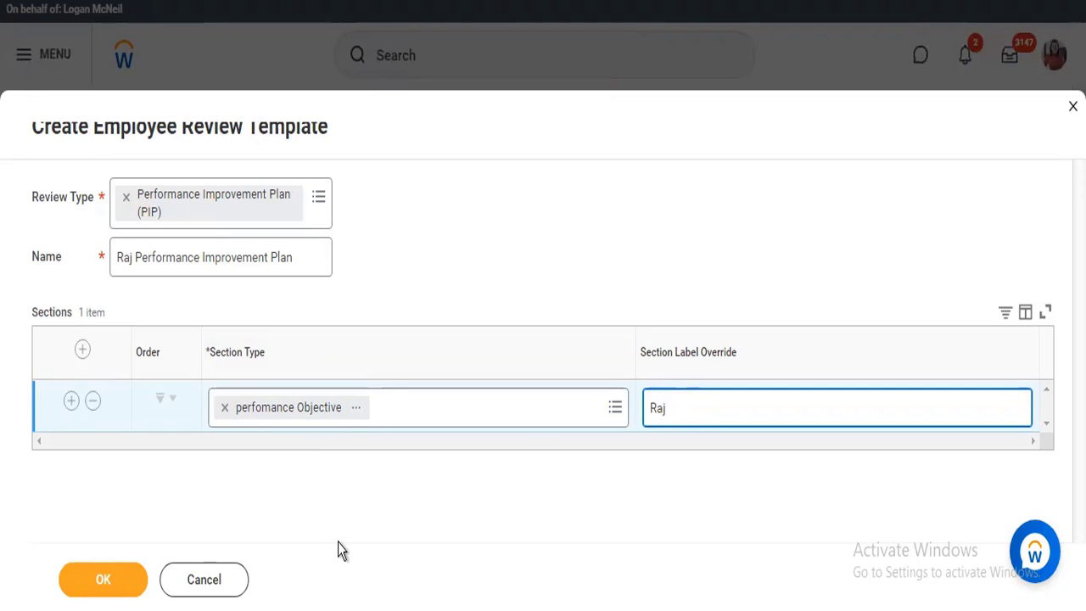
pyautogui.write('Test')
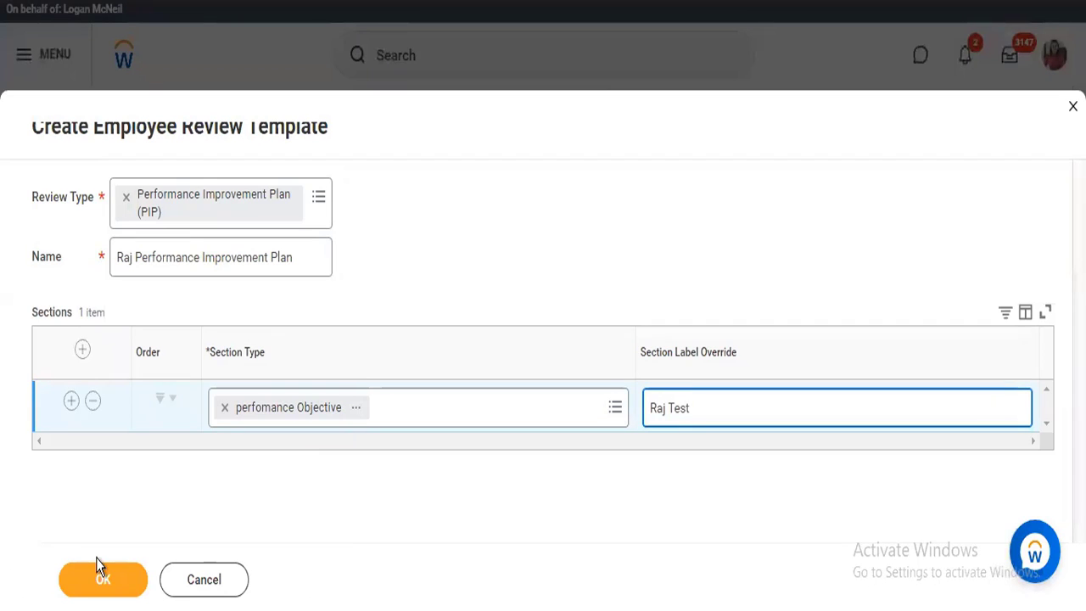
pyautogui.click(100, 579)
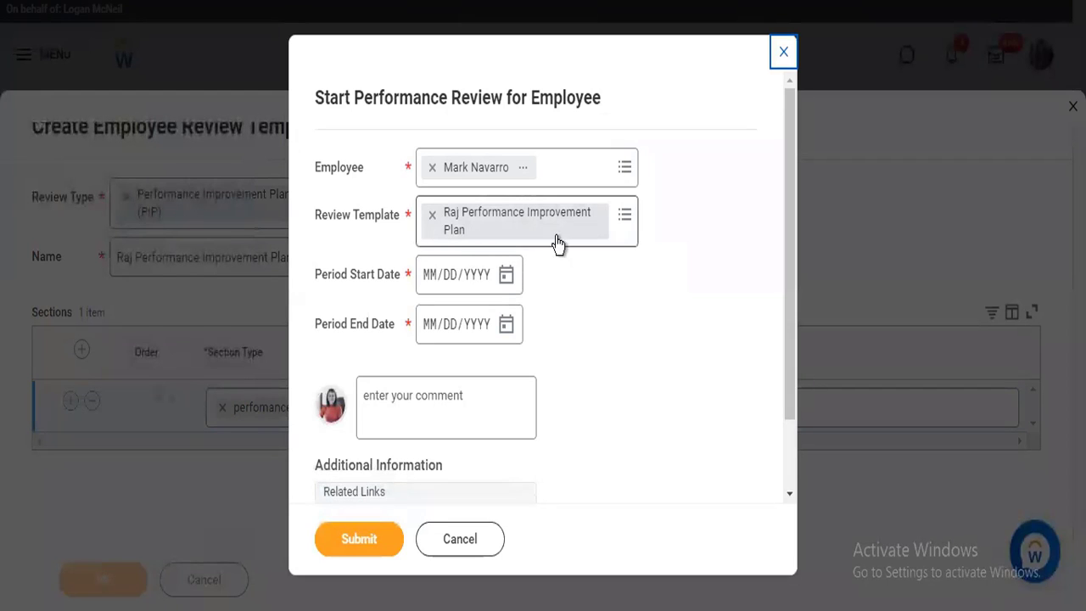
# Step: Set the review's period start date to 08/25/2022 and its period end date to 12/30/2022
pyautogui.click(506, 276)
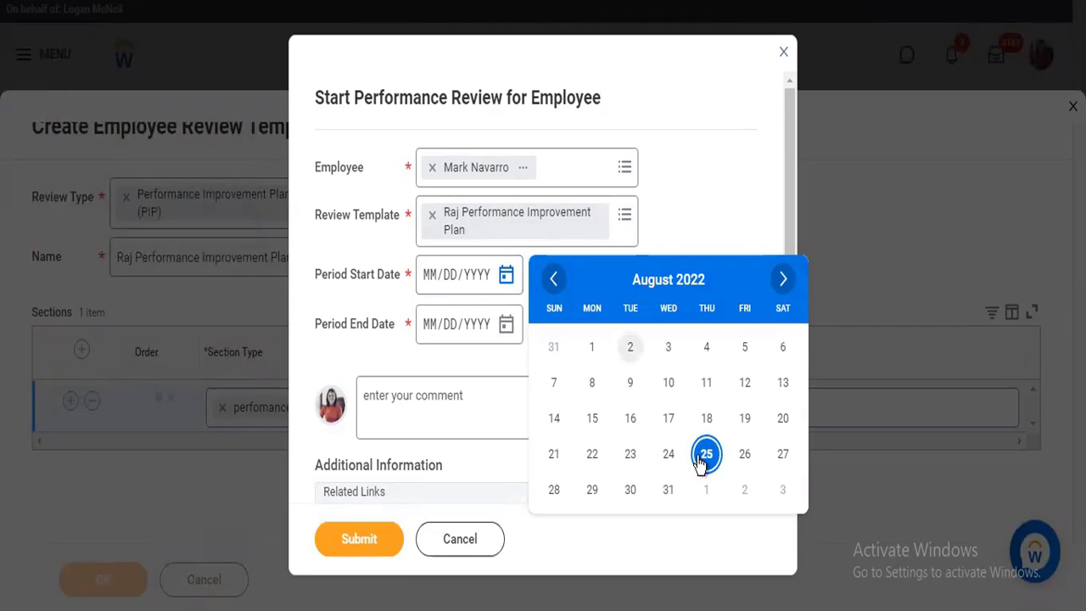
pyautogui.press('Return')
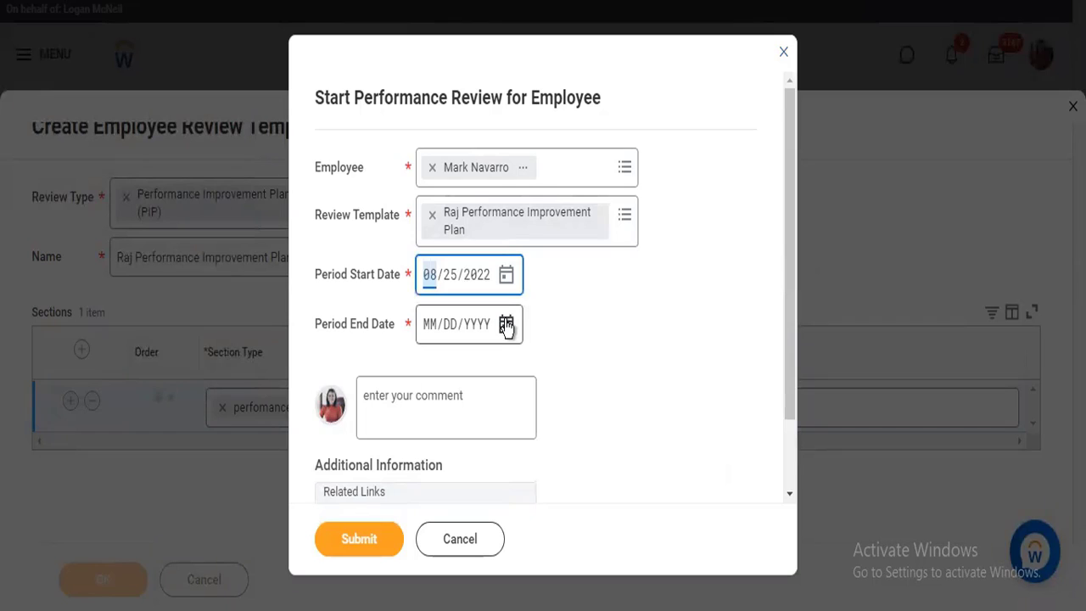
pyautogui.click(505, 325)
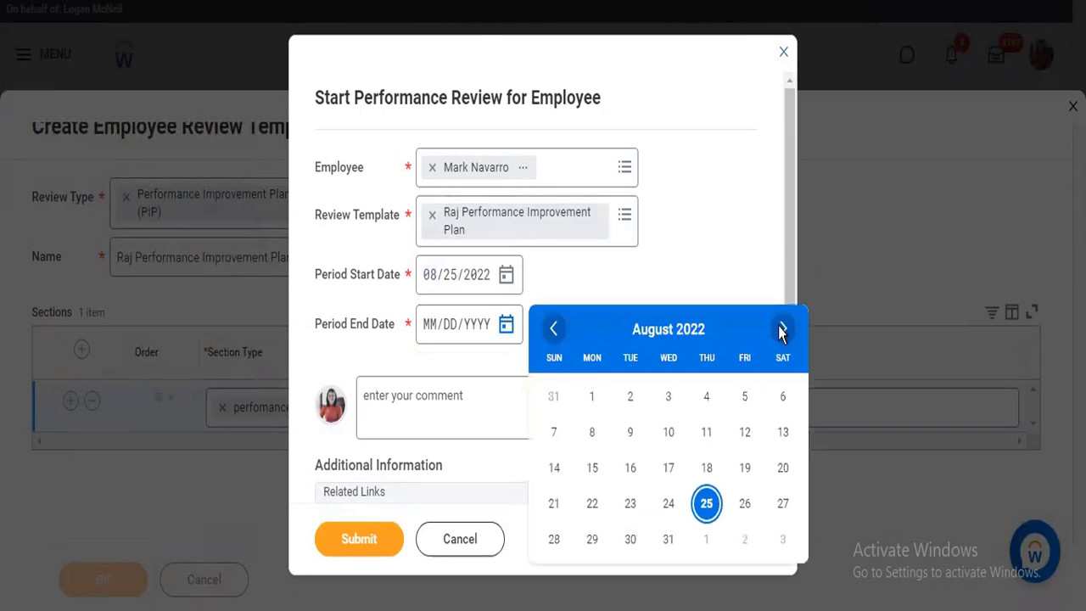
pyautogui.click(781, 329)
pyautogui.click(781, 329)
pyautogui.click(781, 329)
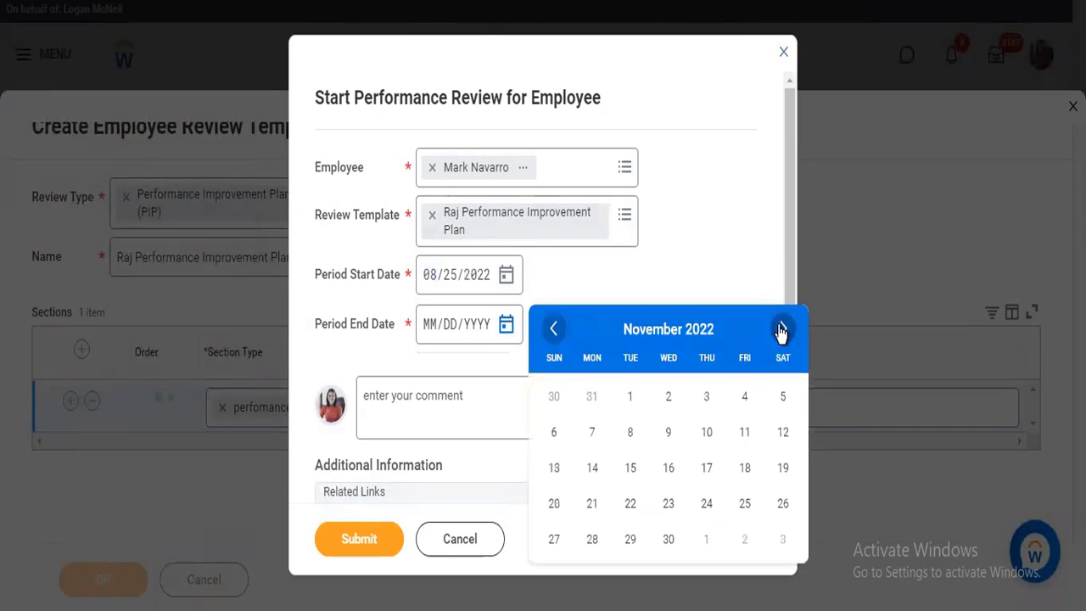
pyautogui.click(781, 329)
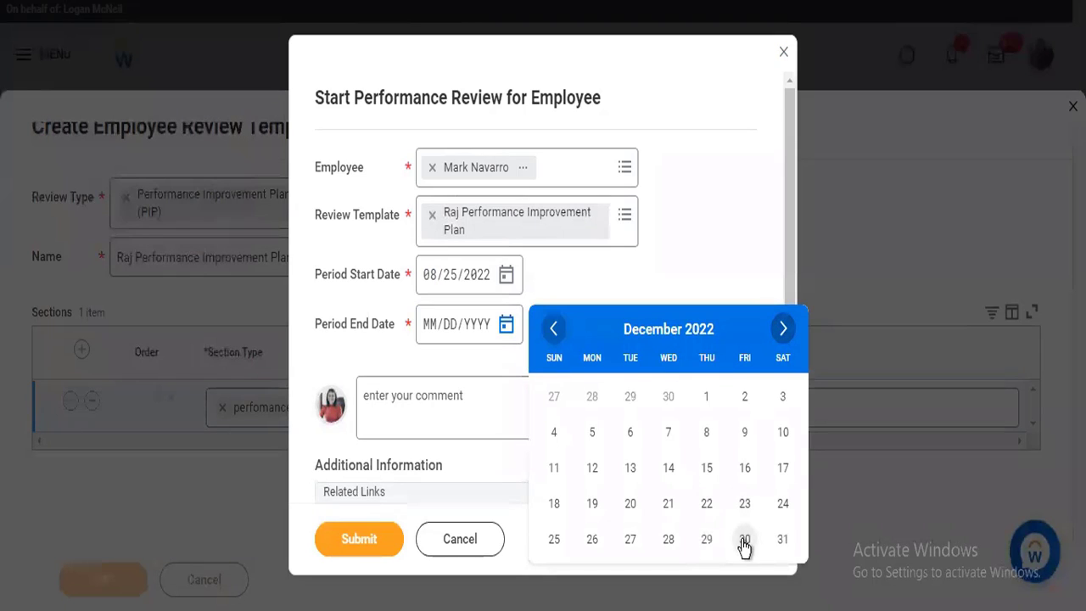
pyautogui.click(744, 539)
# Step: Enter the comment "Test" and try to submit the performance review
pyautogui.click(440, 406)
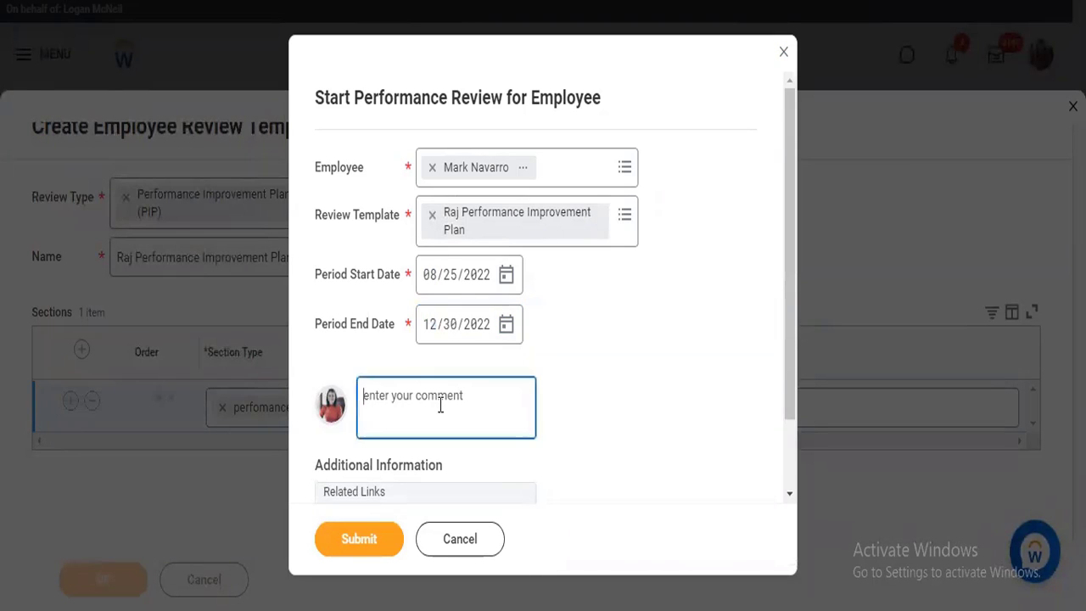
pyautogui.write('Test')
pyautogui.click(373, 539)
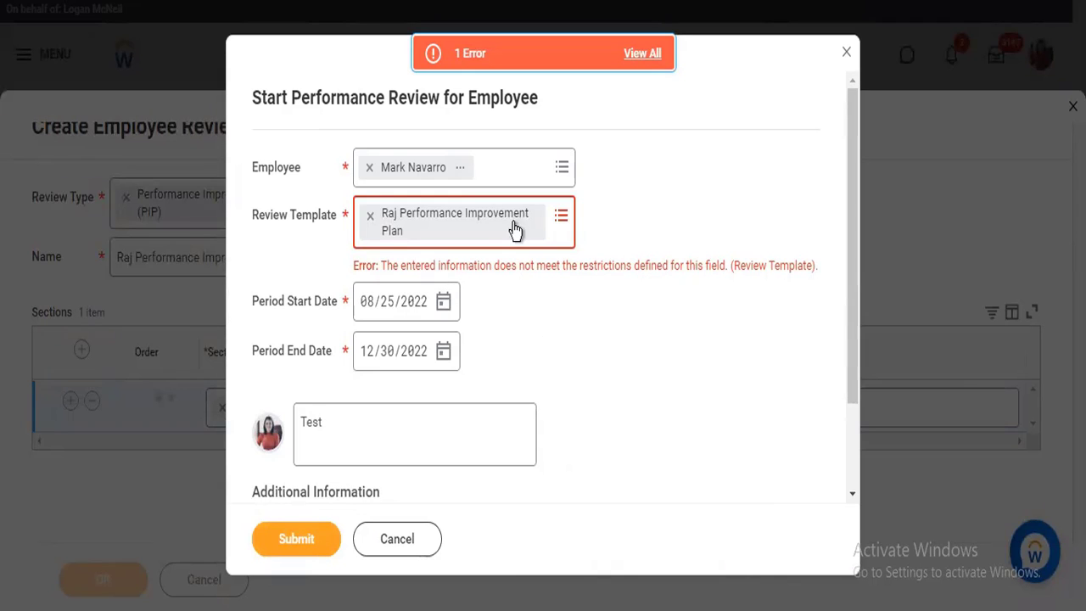
# Step: Replace the review template with the Test template from the mid year performance type
pyautogui.click(374, 219)
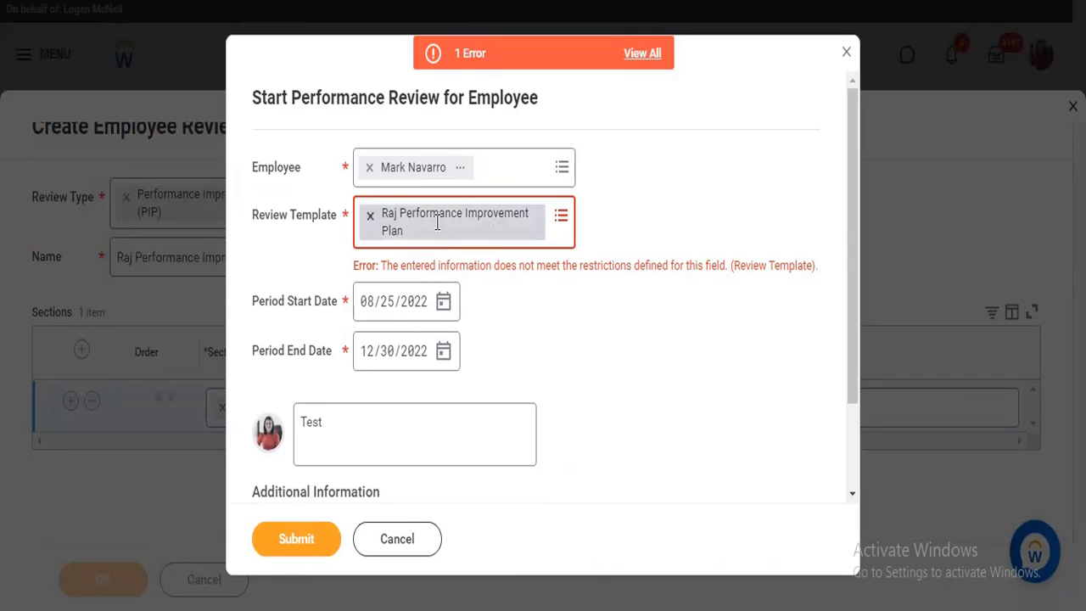
pyautogui.click(459, 218)
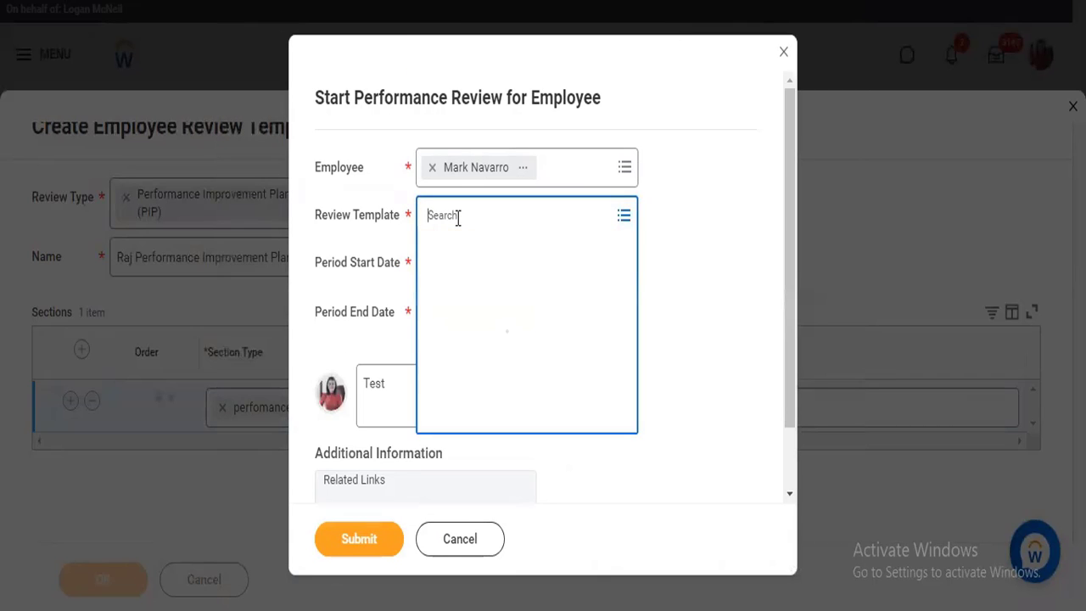
pyautogui.click(507, 265)
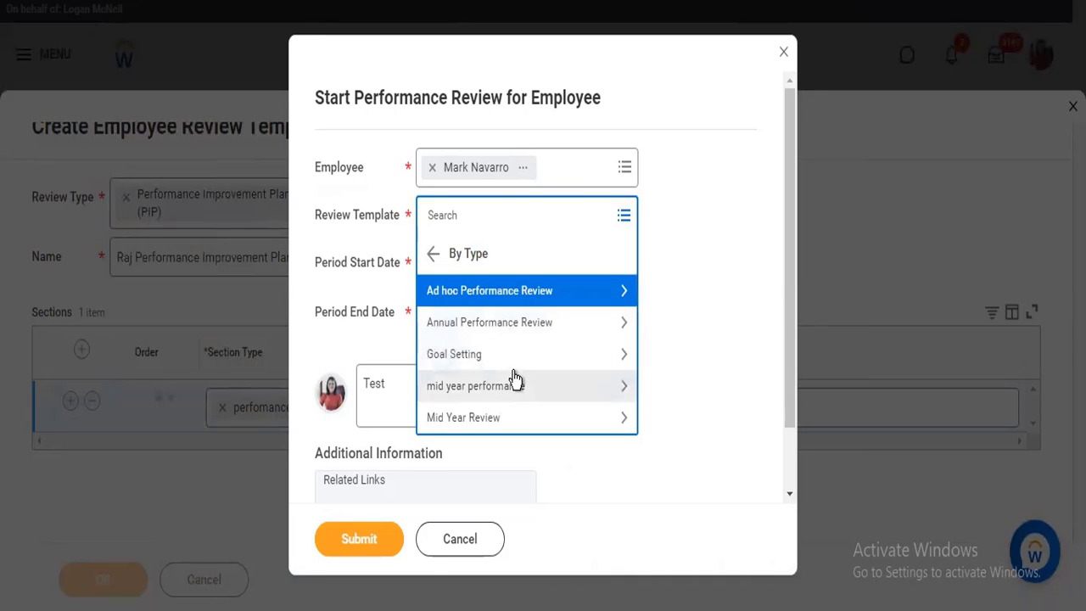
pyautogui.click(516, 382)
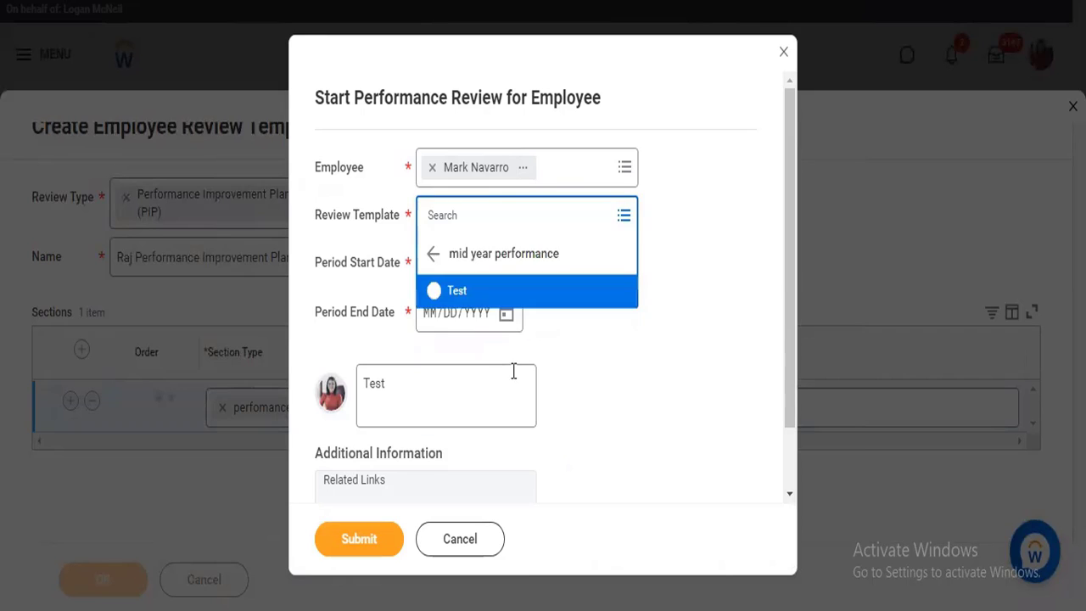
pyautogui.click(451, 288)
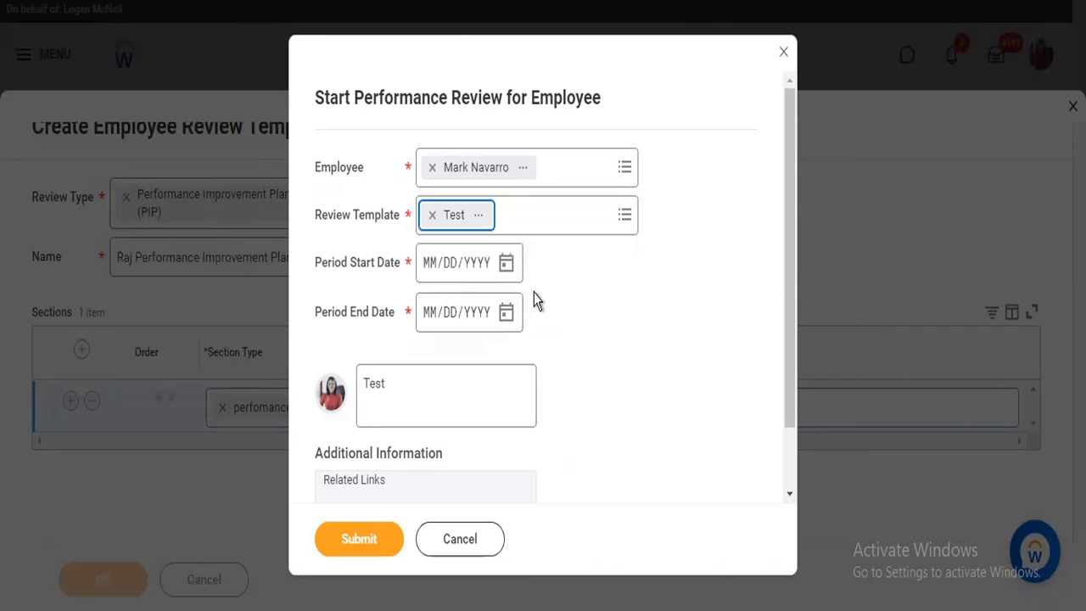
# Step: Fill in the review period again, starting on 08/25/2022 and ending on 12/30/2022
pyautogui.click(506, 264)
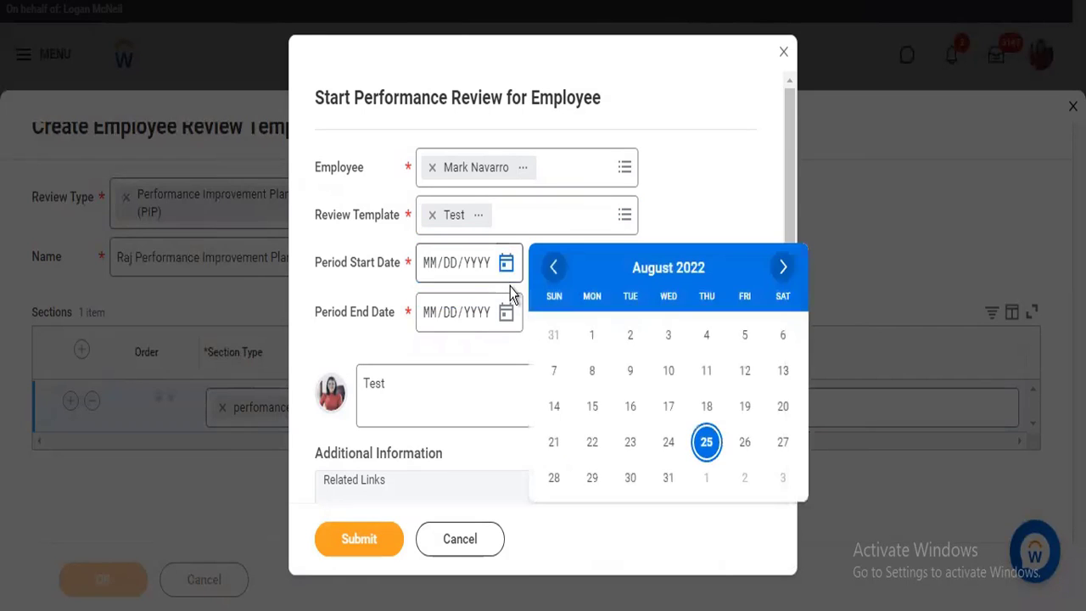
pyautogui.click(702, 445)
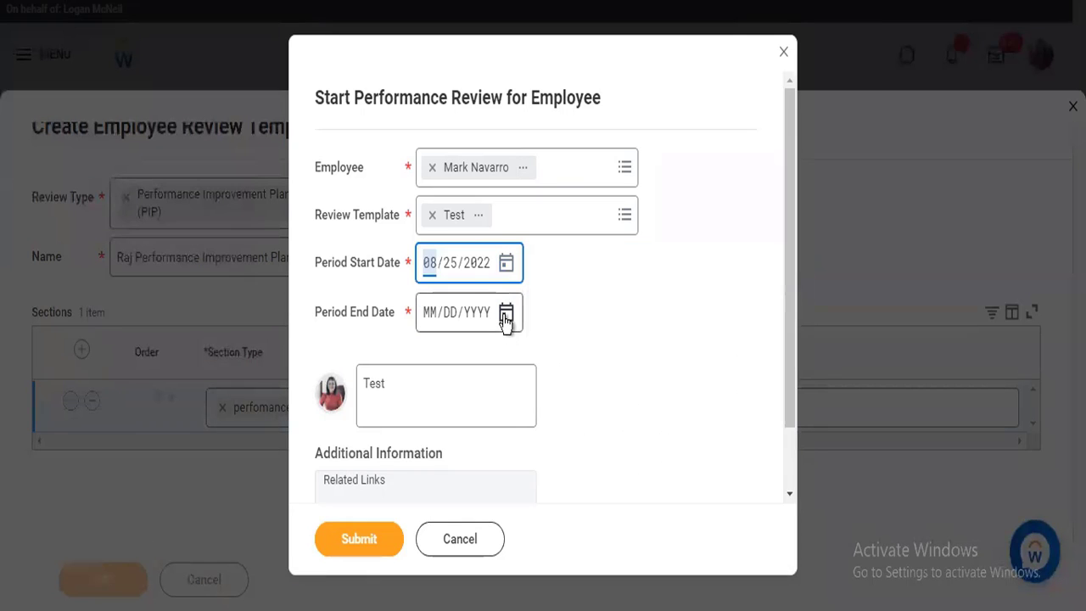
pyautogui.click(506, 315)
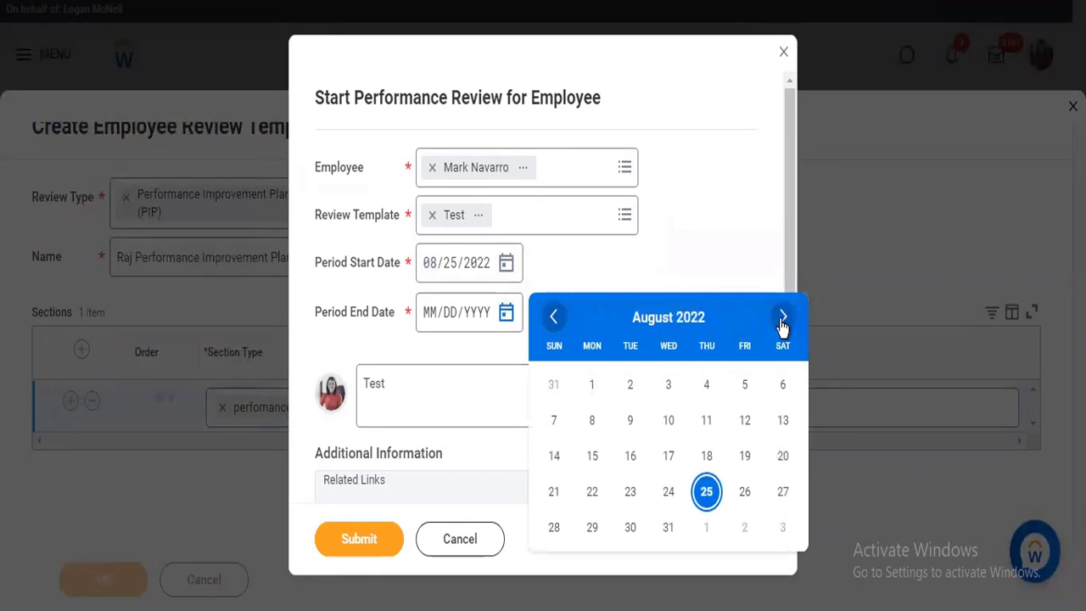
pyautogui.click(780, 334)
pyautogui.click(781, 334)
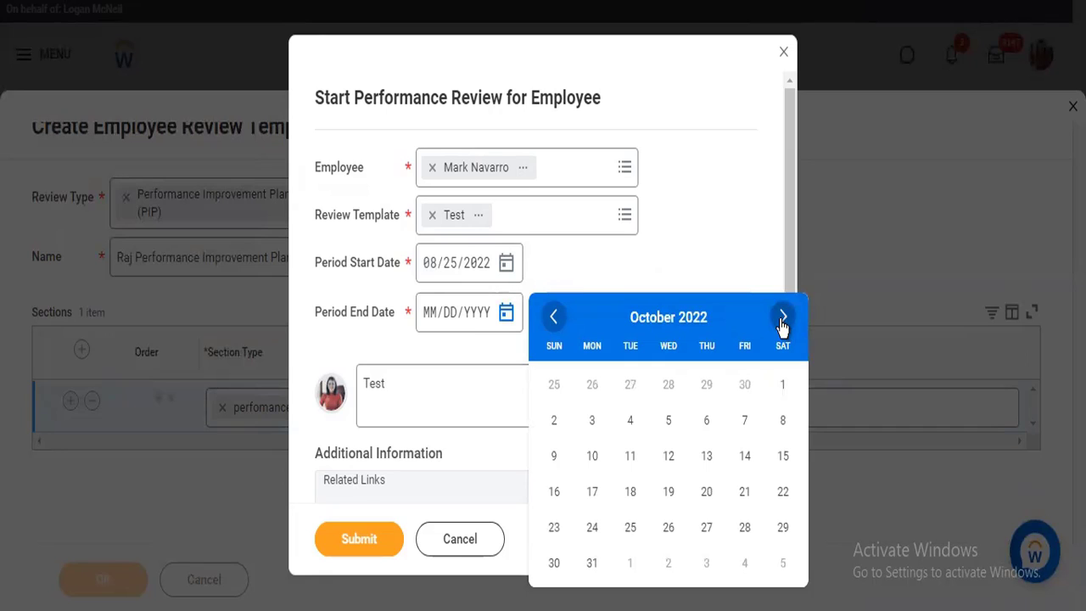
pyautogui.click(782, 321)
pyautogui.click(782, 319)
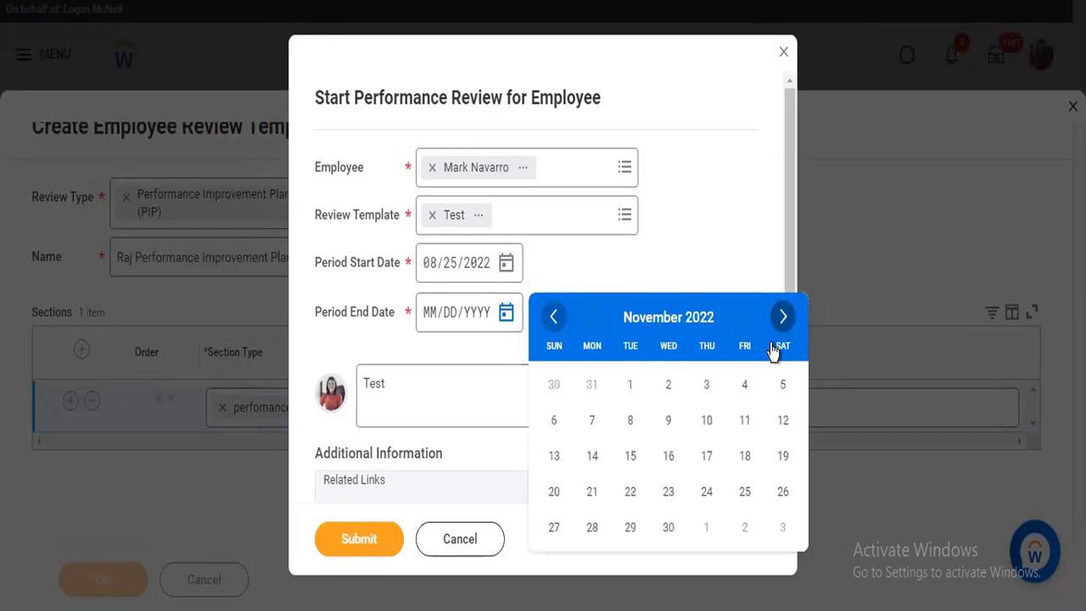
pyautogui.click(745, 527)
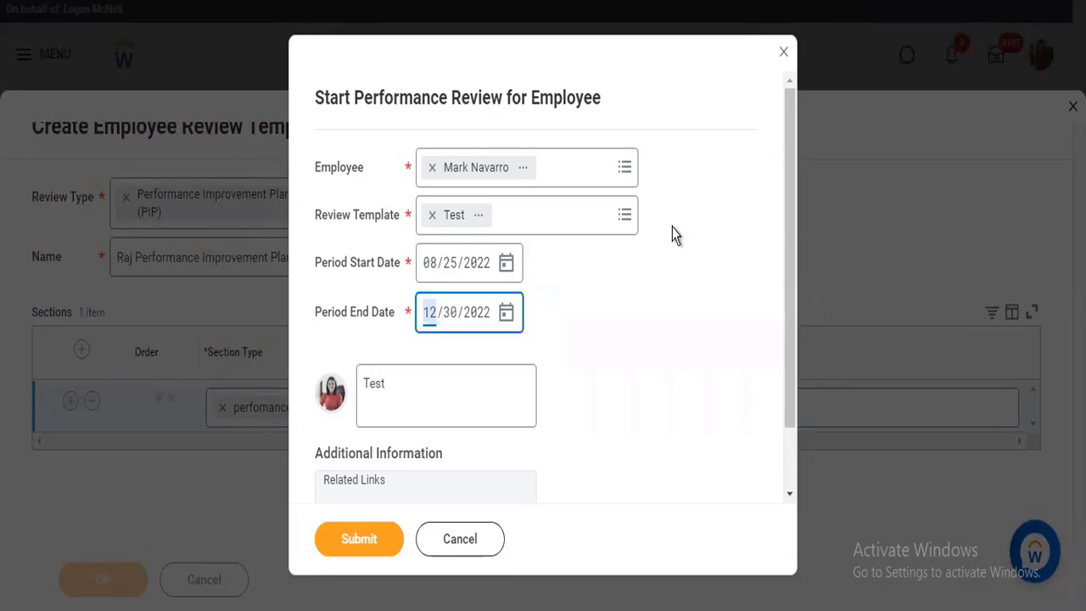
pyautogui.click(444, 394)
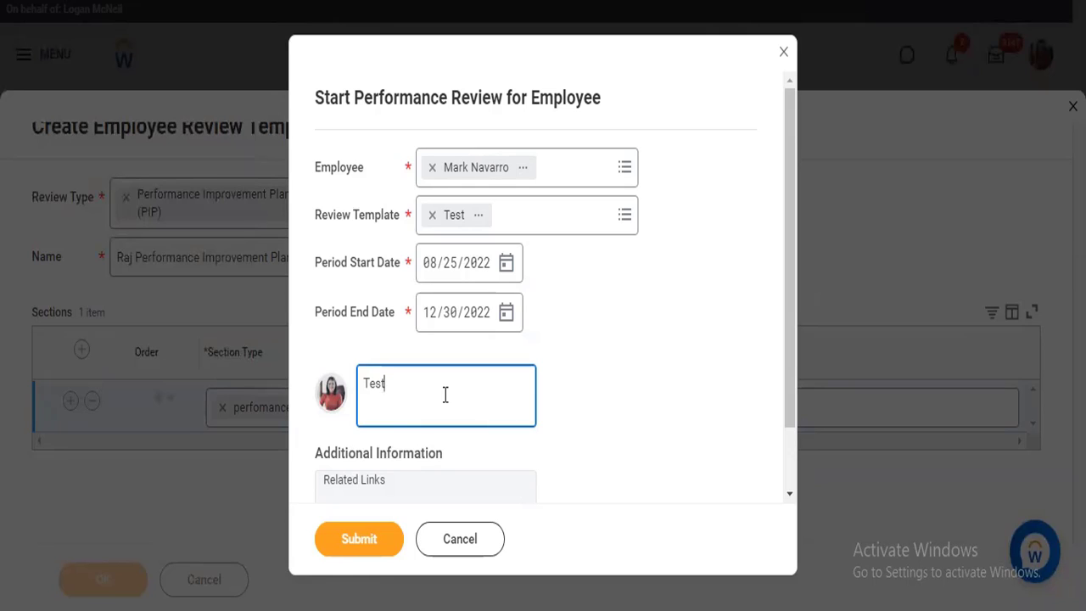
pyautogui.click(503, 214)
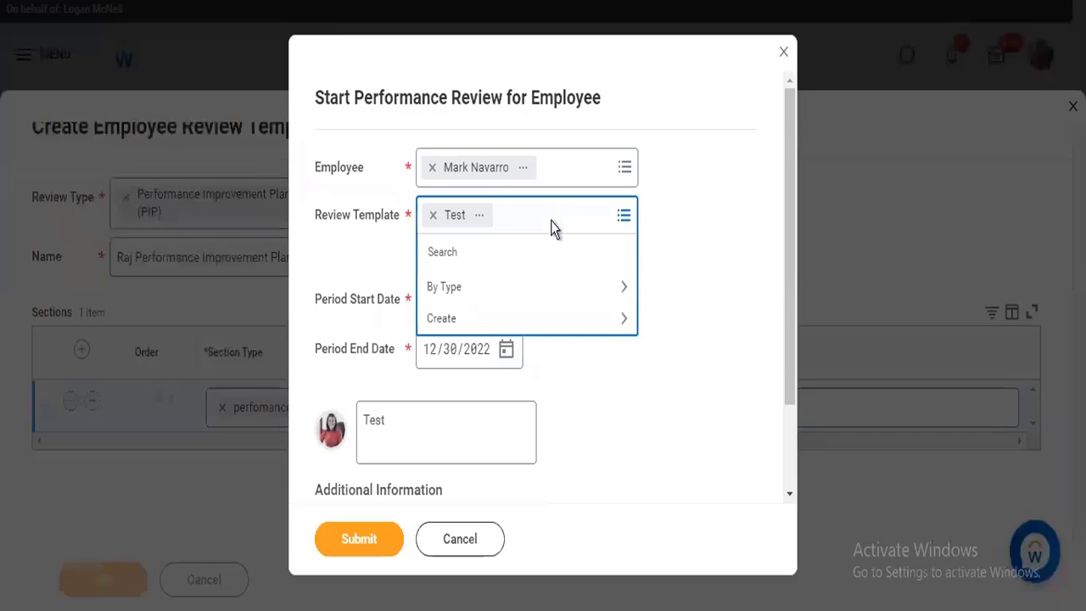
pyautogui.click(687, 177)
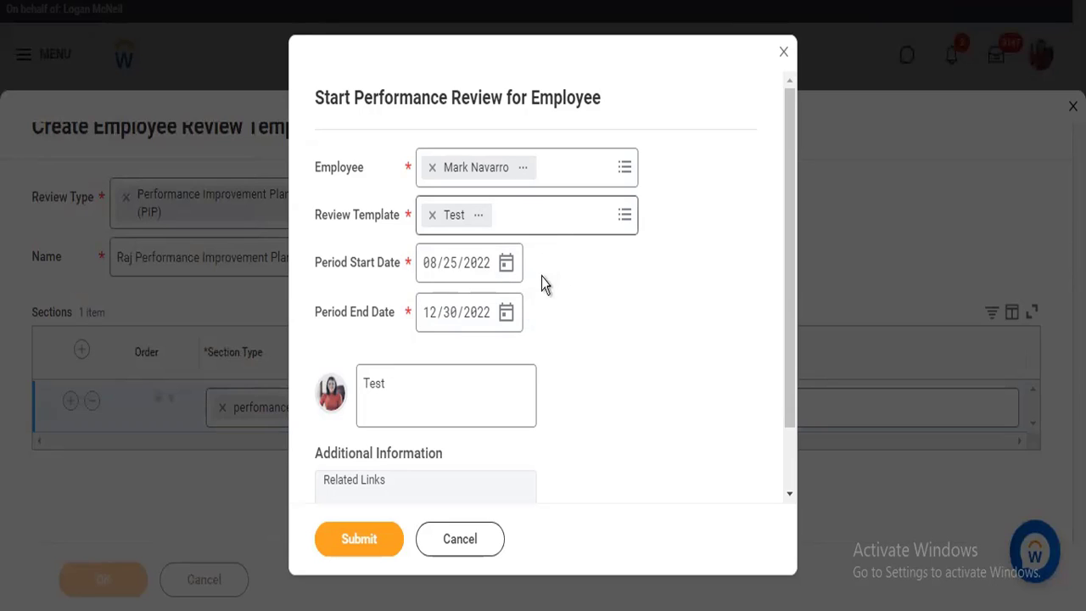
# Step: Change the review's period start date to 10/01/2022 and its period end date to 12/31/2022
pyautogui.click(508, 266)
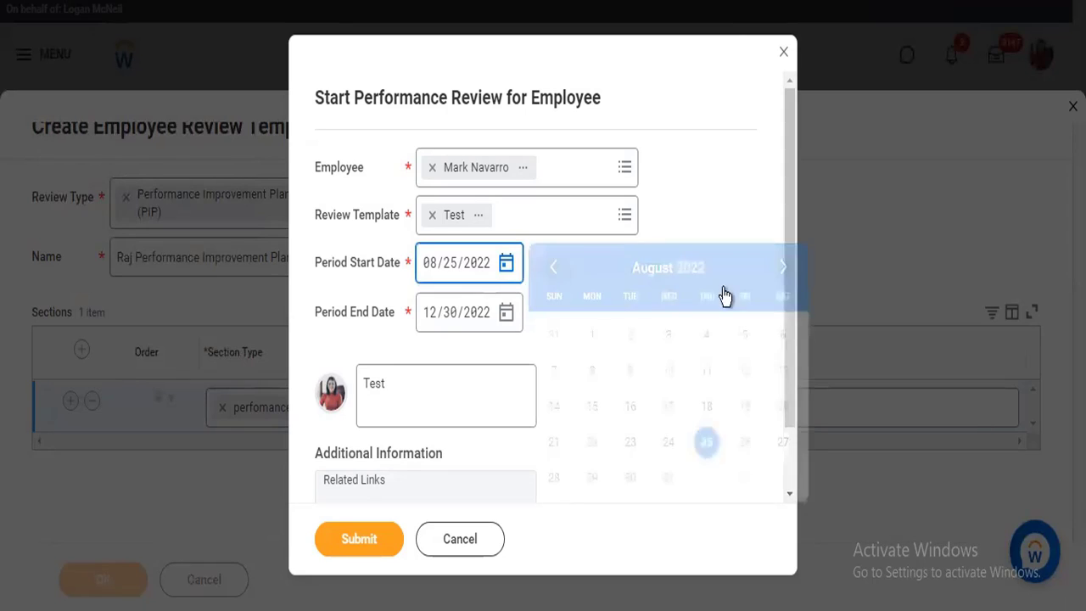
pyautogui.click(780, 268)
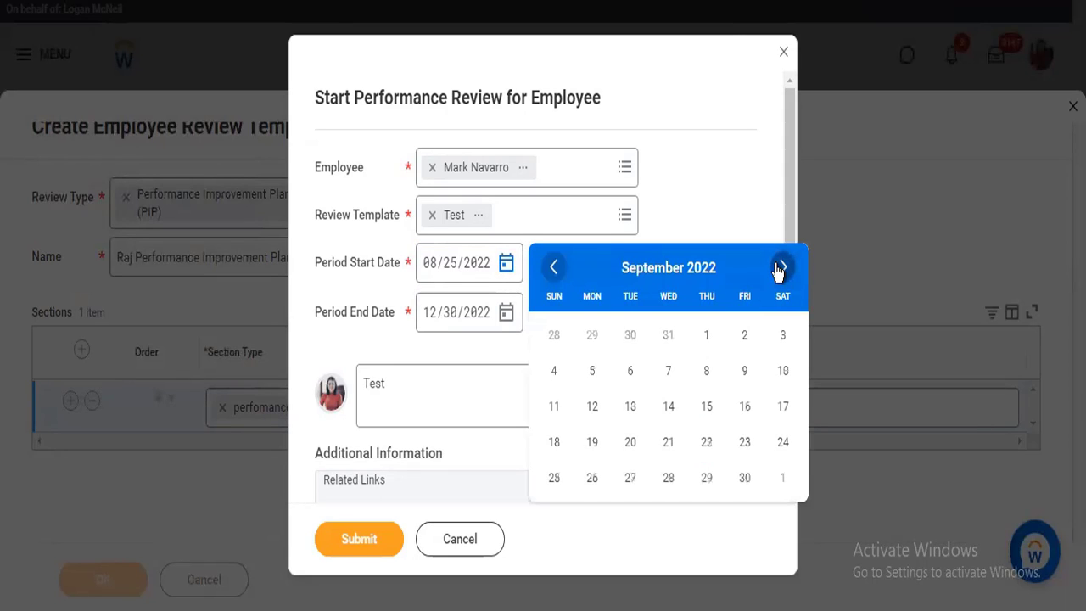
pyautogui.click(780, 268)
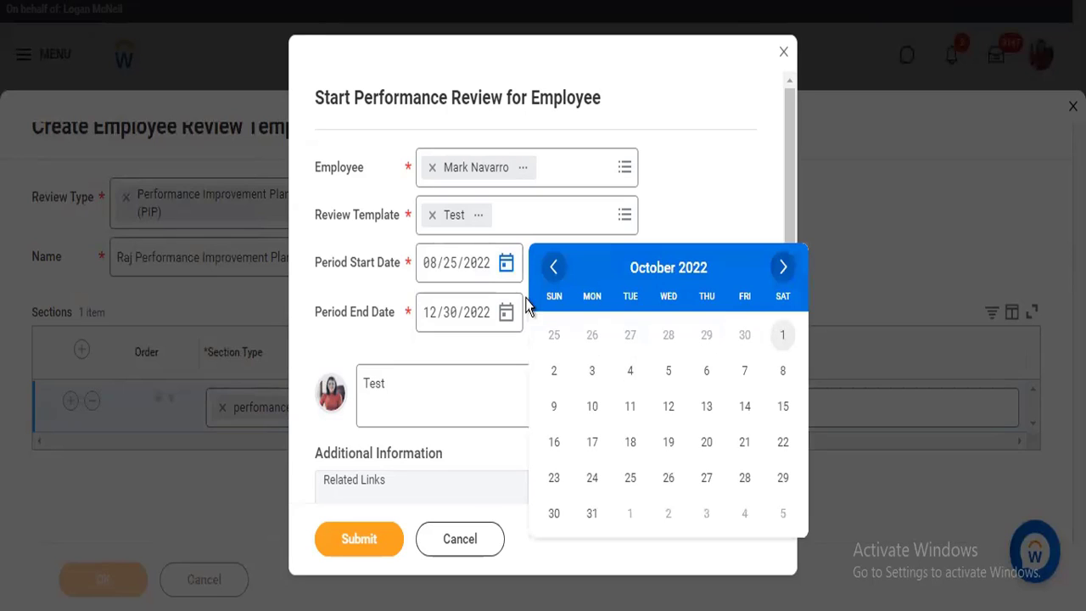
pyautogui.click(783, 335)
pyautogui.click(507, 314)
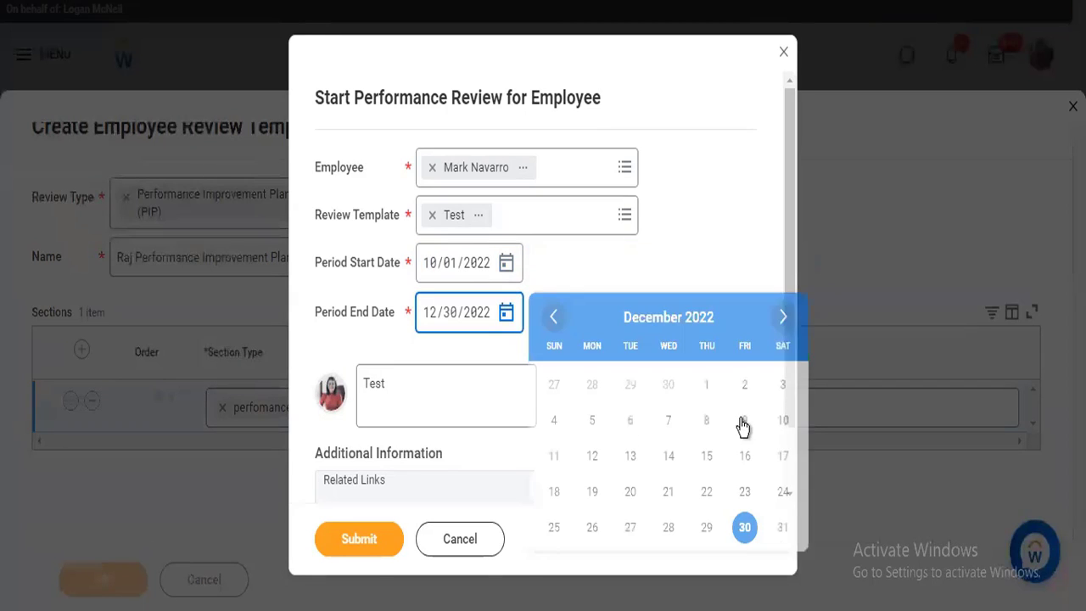
pyautogui.click(782, 527)
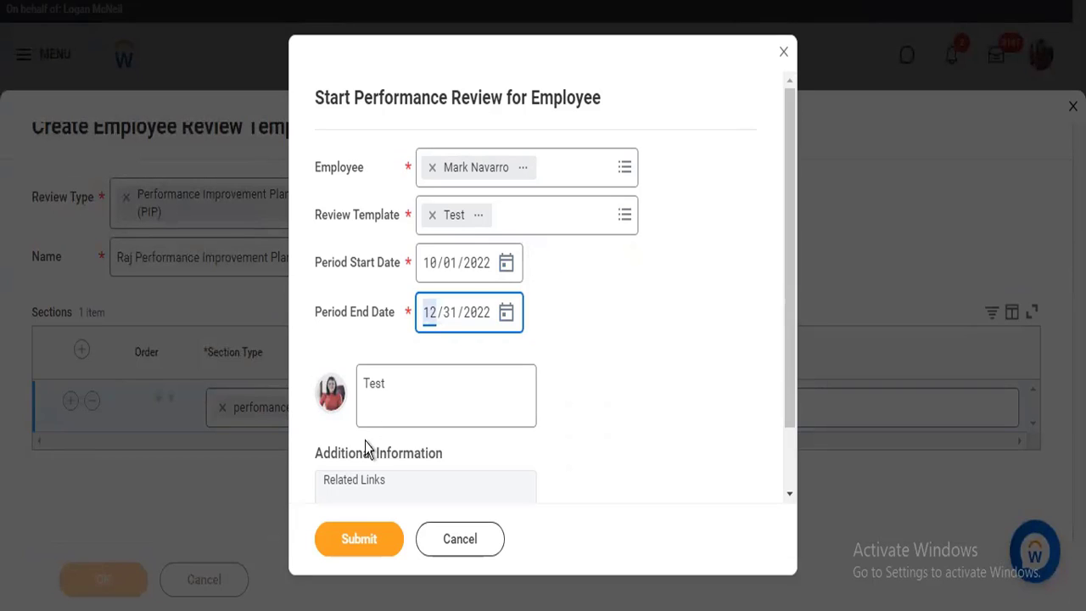
# Step: Change the comment to "TesTets" and submit the performance review
pyautogui.click(380, 395)
pyautogui.write('Tets')
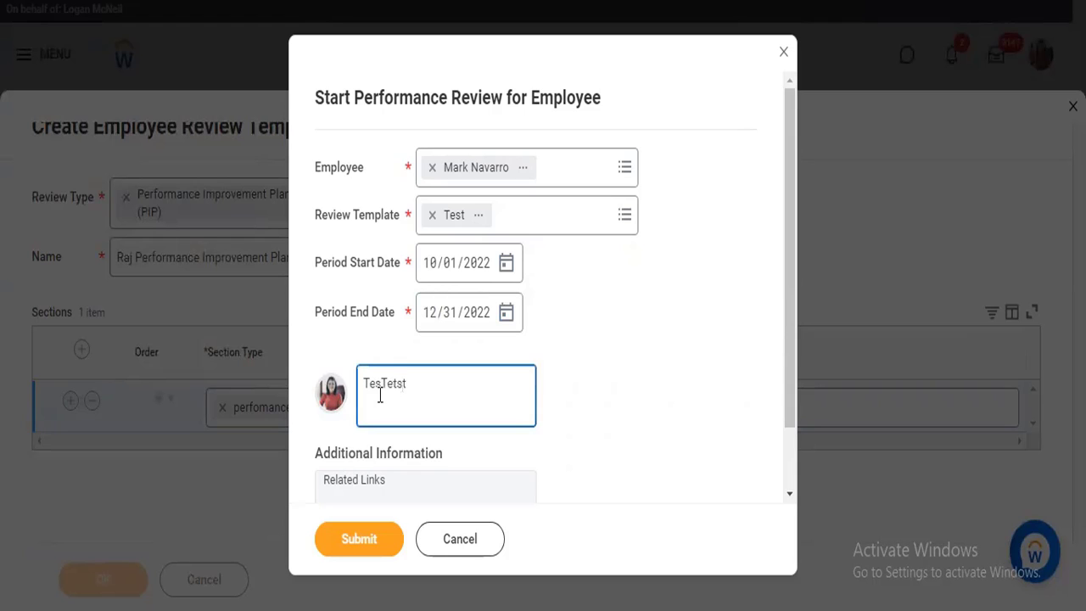
pyautogui.click(359, 539)
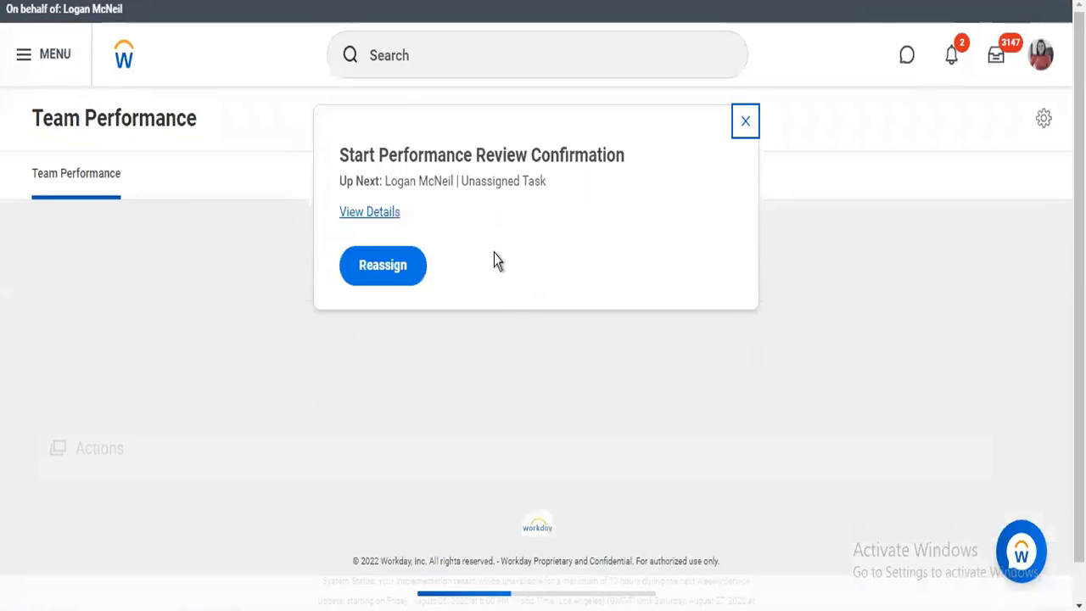
# Step: Open the full details of the review confirmation and examine its overall status and process history
pyautogui.click(389, 214)
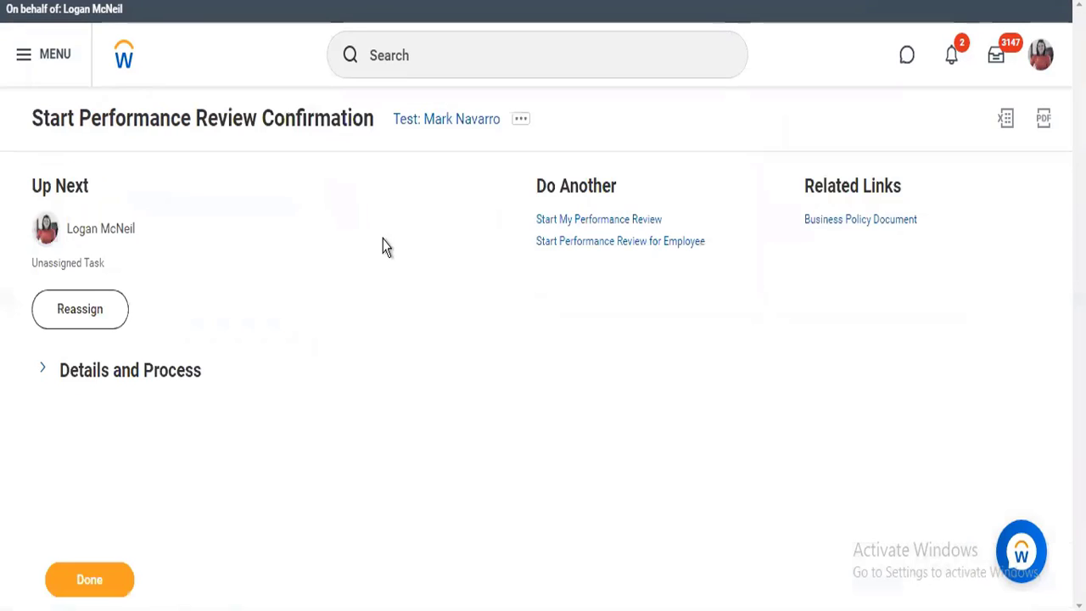
pyautogui.click(41, 373)
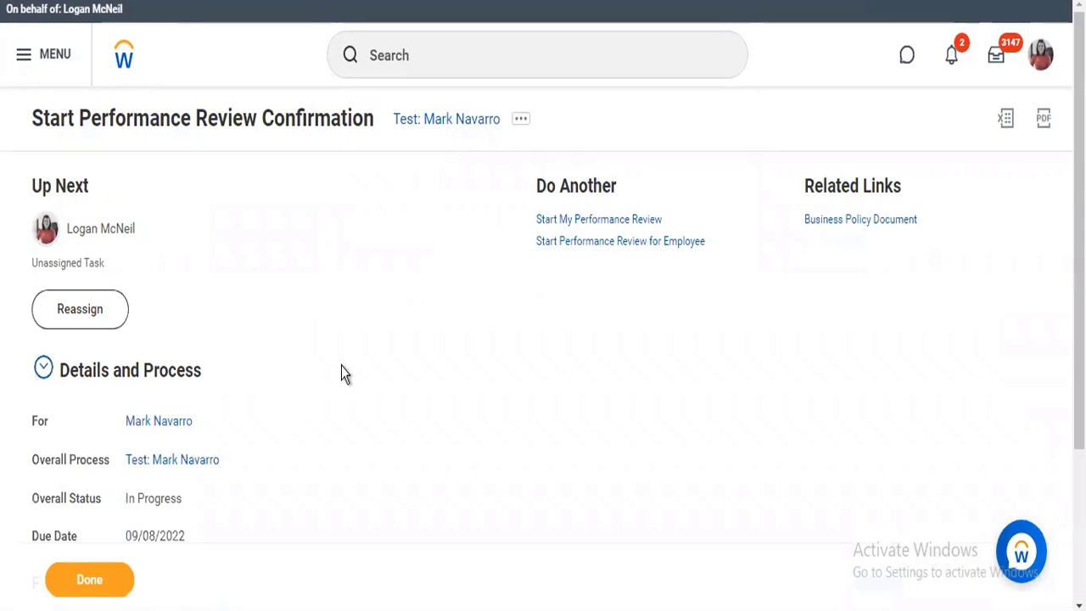
pyautogui.scroll(-1, 342, 369)
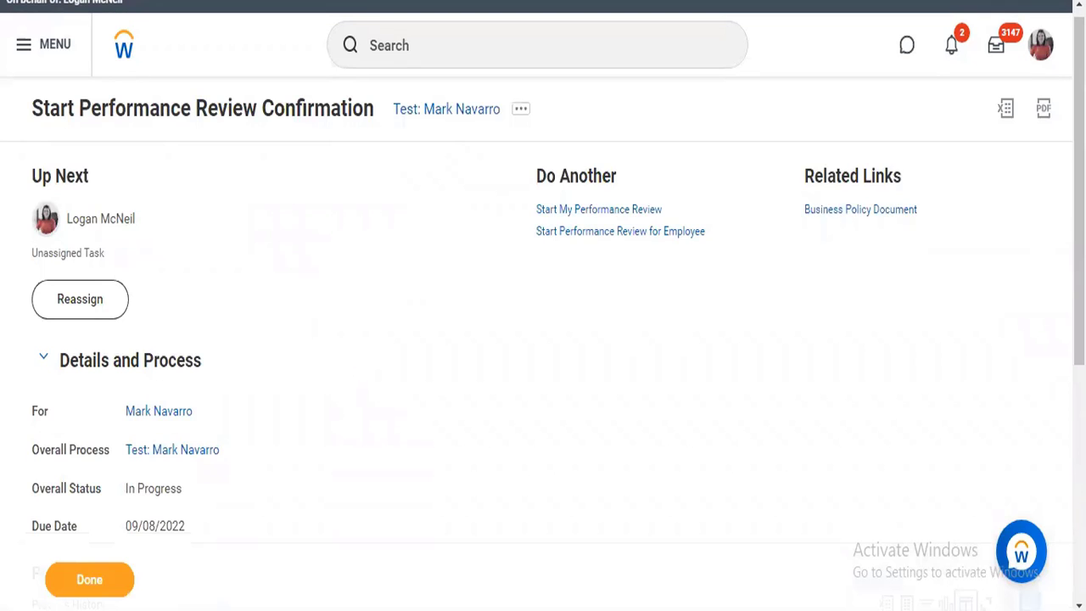
pyautogui.scroll(-3, 543, 339)
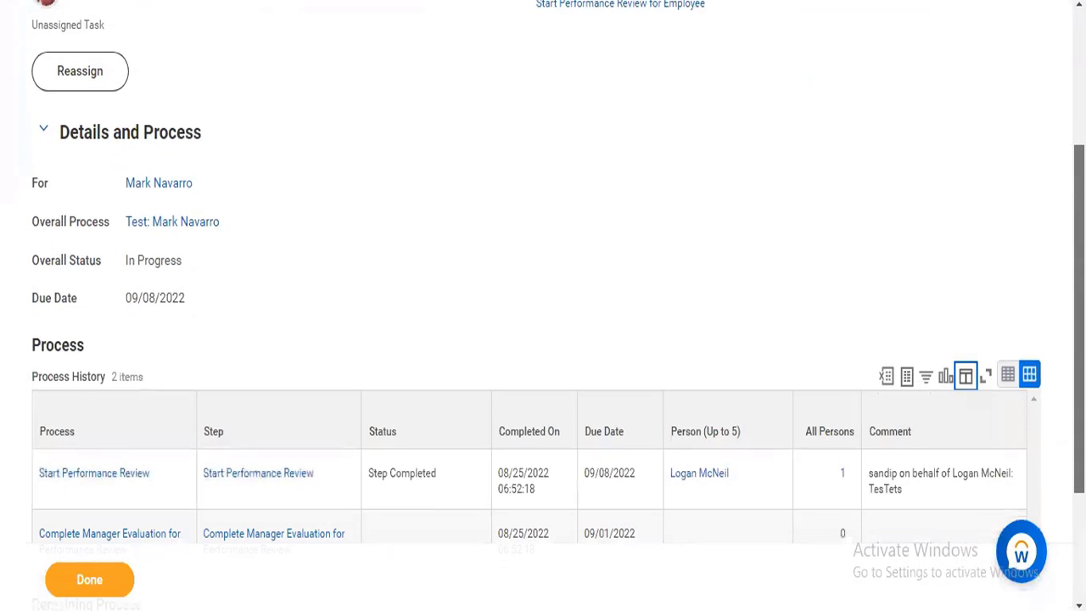
pyautogui.scroll(-2, 611, 509)
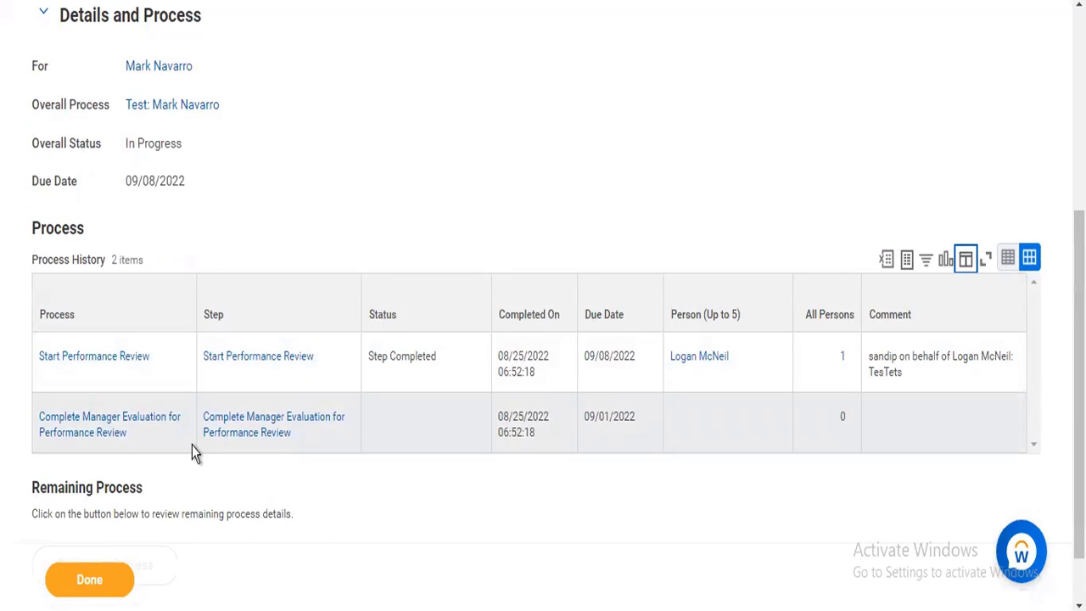
# Step: View the business process definition behind the review's overall process
pyautogui.click(232, 108)
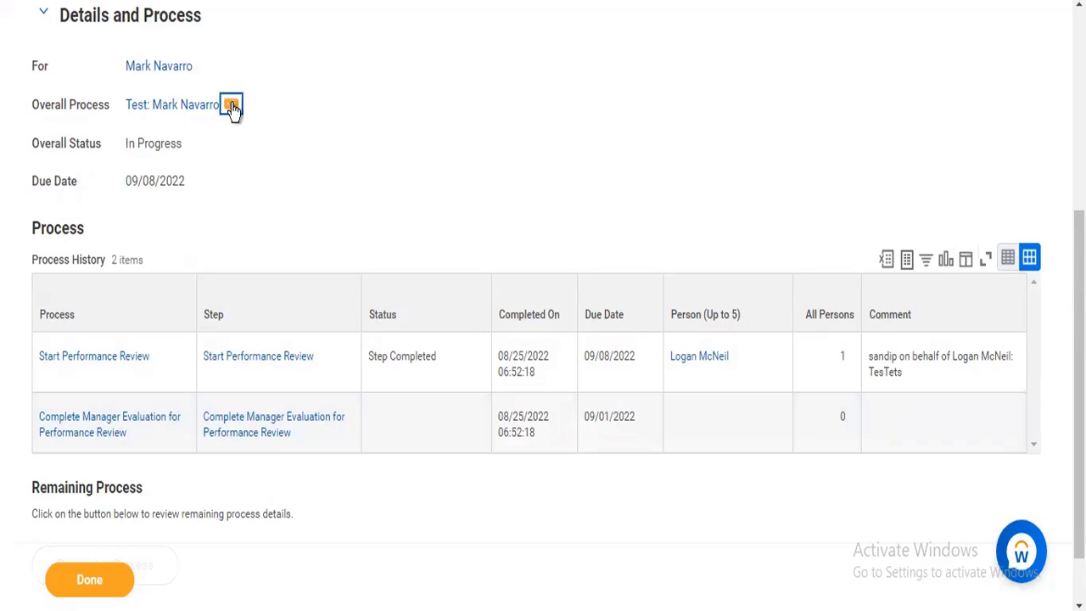
pyautogui.click(232, 109)
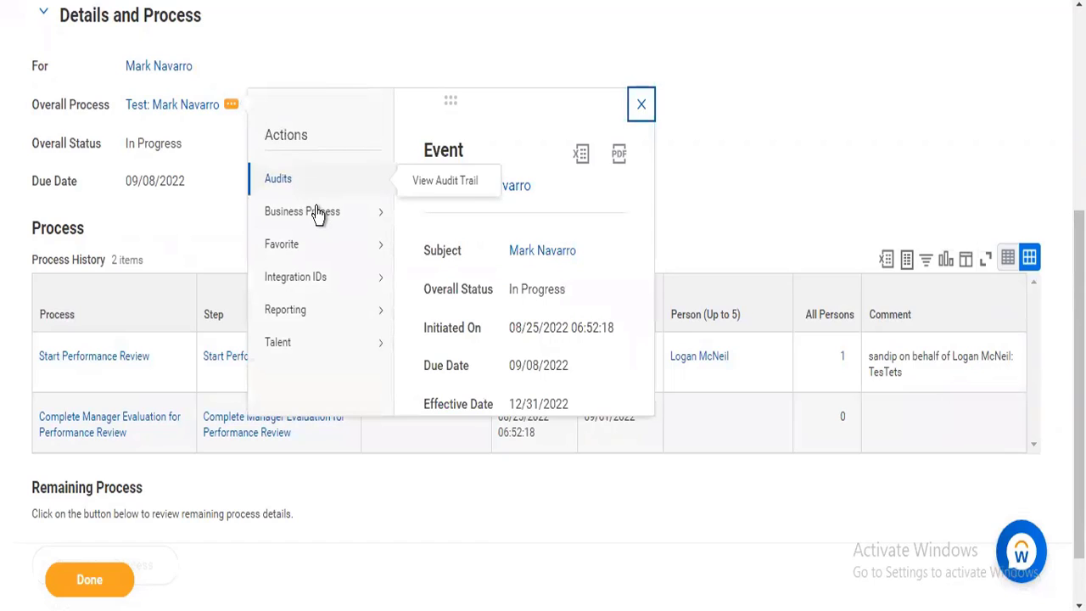
pyautogui.moveTo(318, 213)
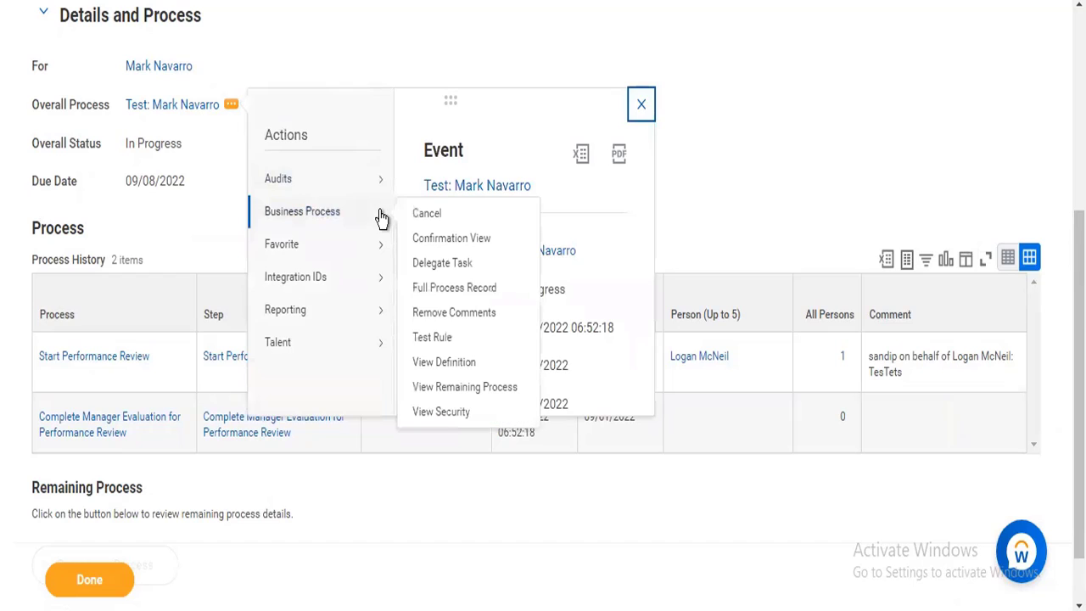
pyautogui.click(444, 363)
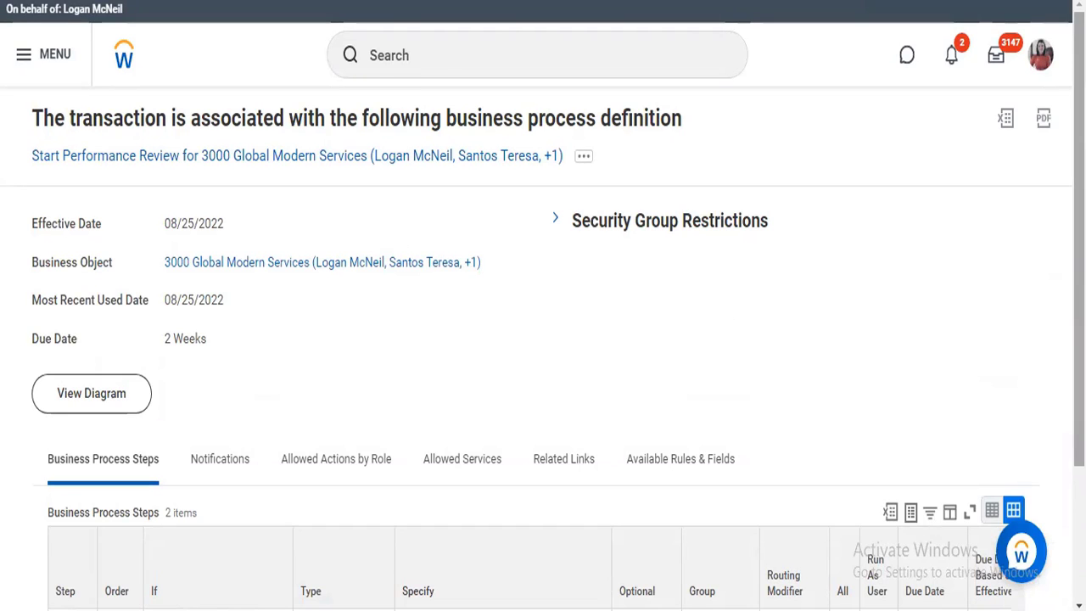
# Step: Examine the business process steps and open the "Is not Goal Setting?" condition of step f separately
pyautogui.scroll(-3, 670, 285)
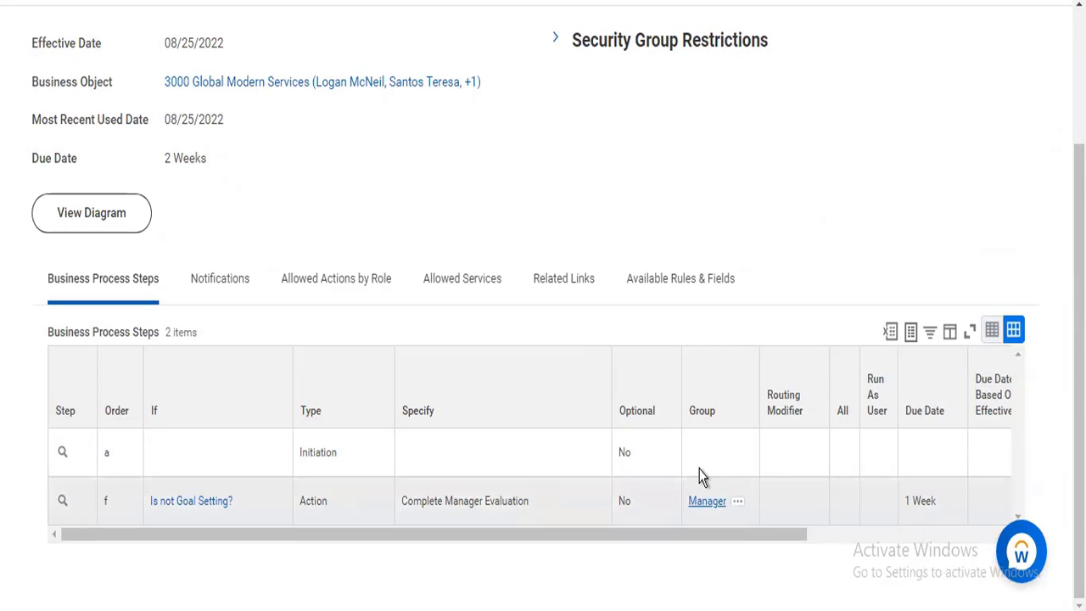
pyautogui.moveTo(743, 533); pyautogui.dragTo(784, 534)
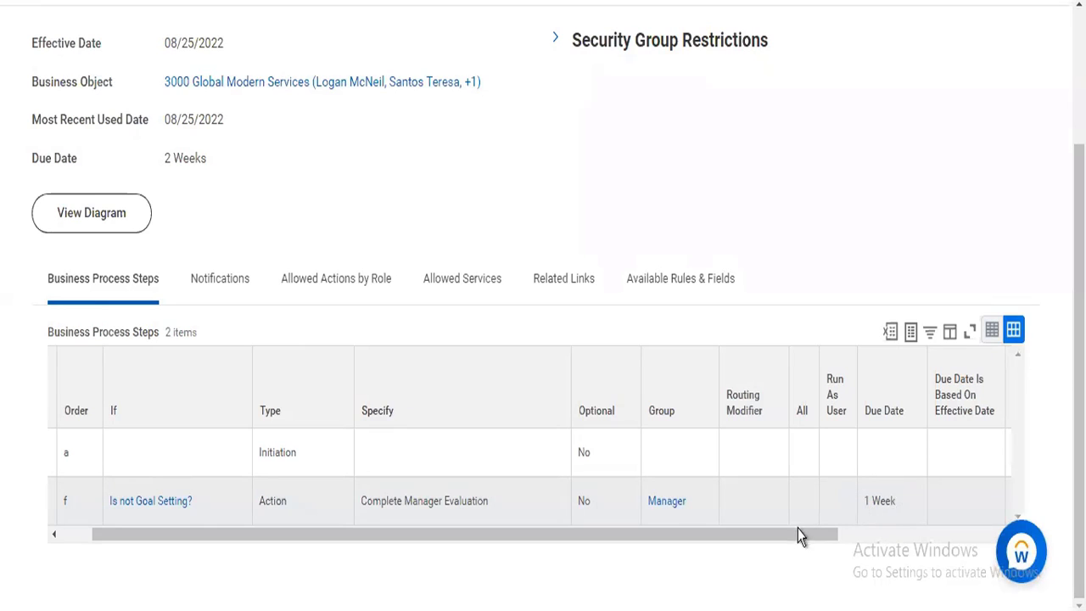
pyautogui.moveTo(794, 536); pyautogui.dragTo(516, 558)
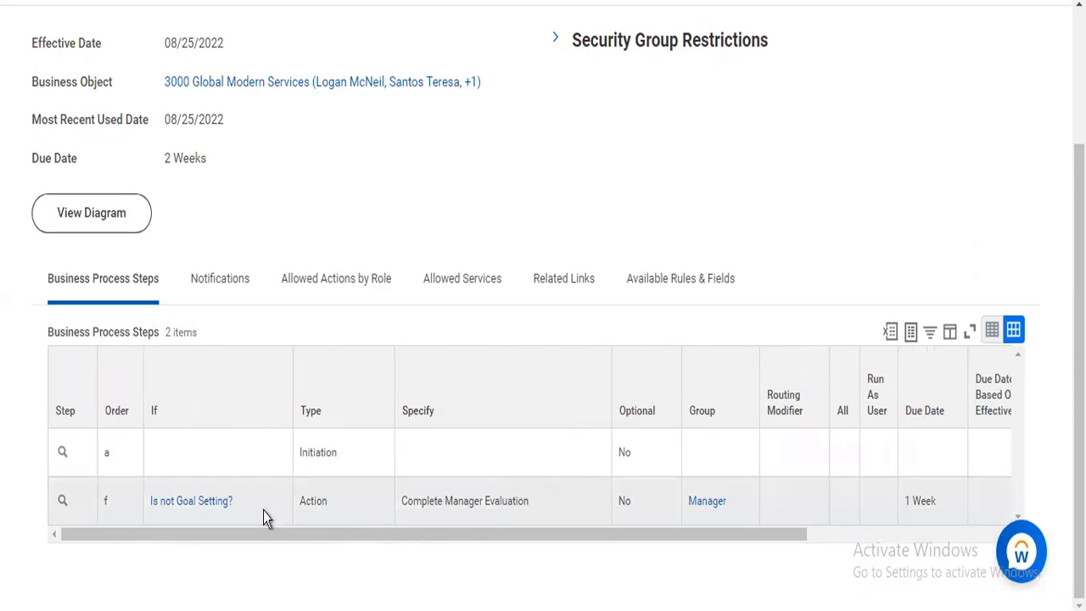
pyautogui.rightClick(201, 506)
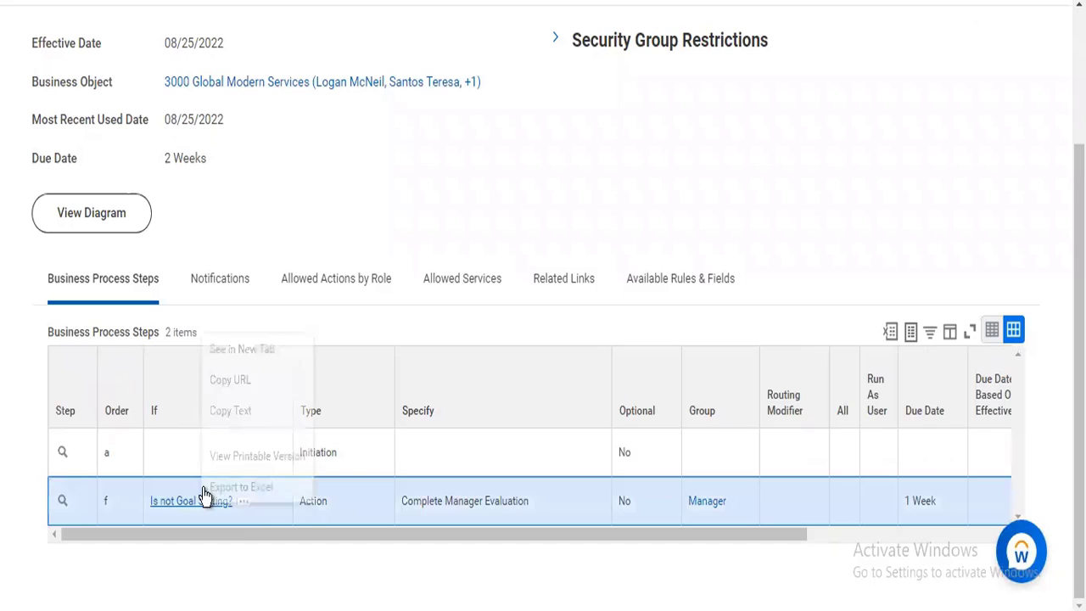
pyautogui.click(248, 349)
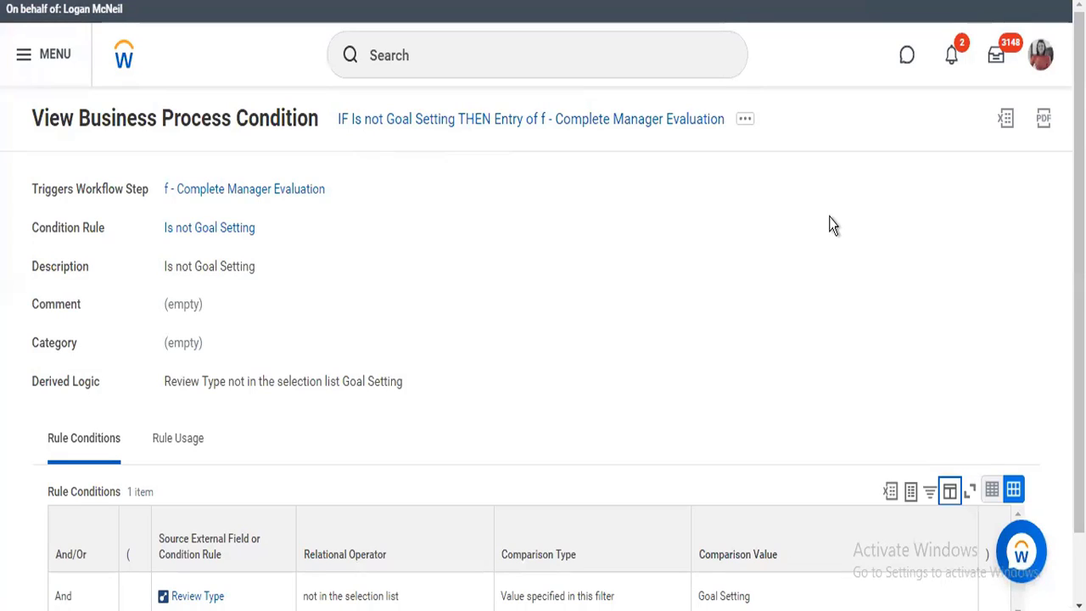
# Step: Examine the rule conditions behind step f and the business process steps of the default Start Performance Review definition
pyautogui.scroll(-1, 831, 224)
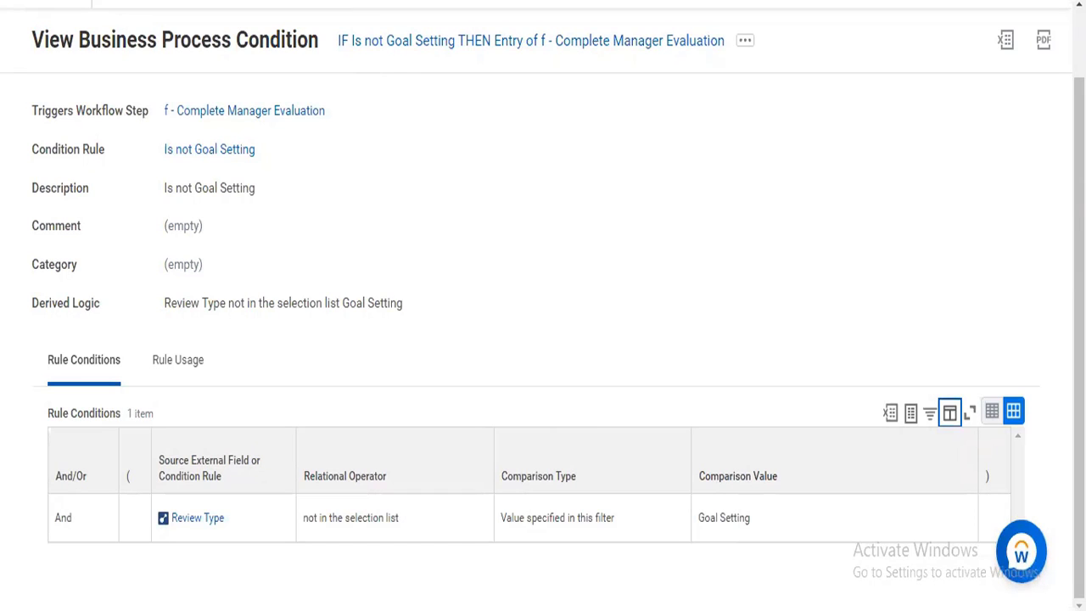
pyautogui.hotkey('alt', 'Left')
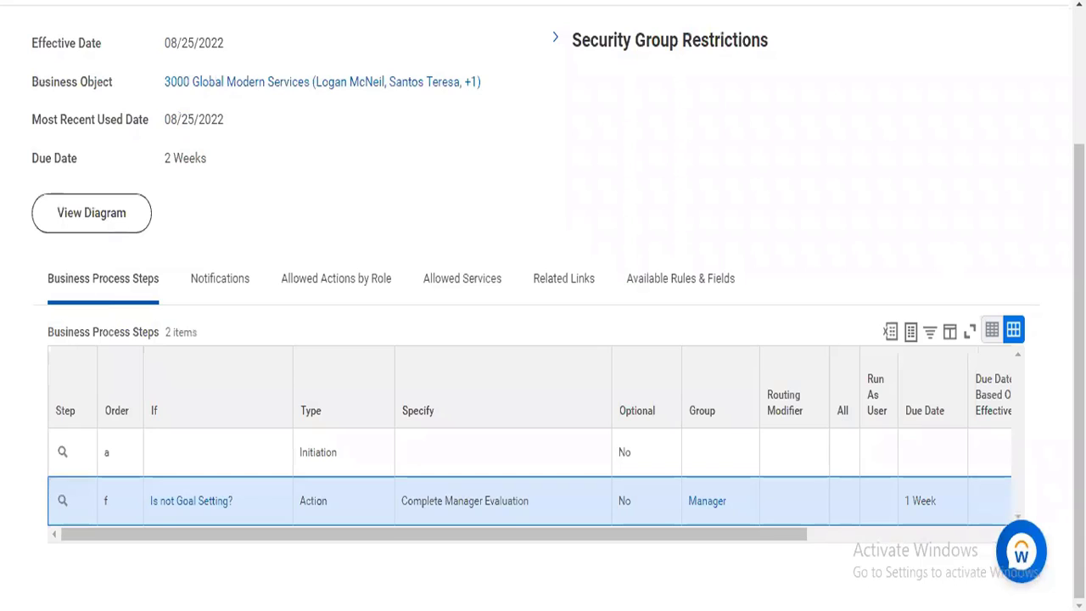
pyautogui.scroll(3, 662, 56)
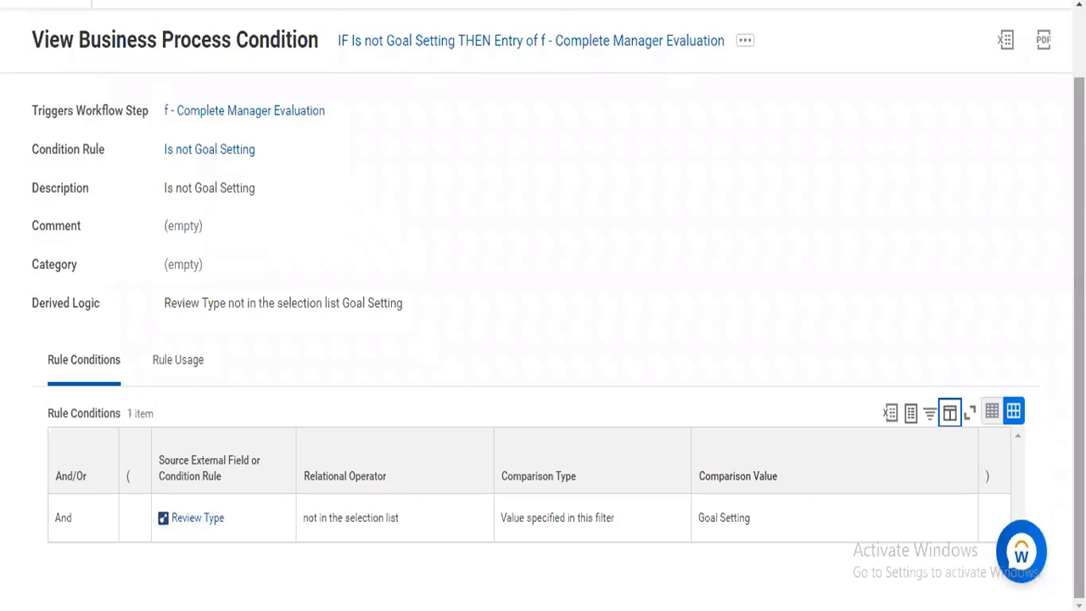
pyautogui.scroll(1, 543, 339)
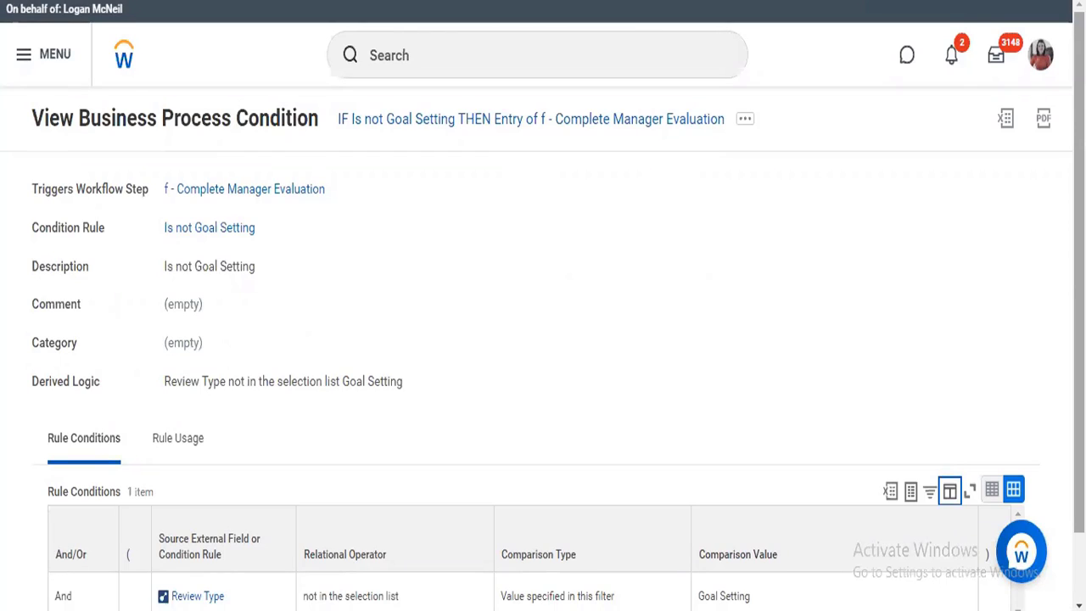
pyautogui.scroll(-1, 747, 274)
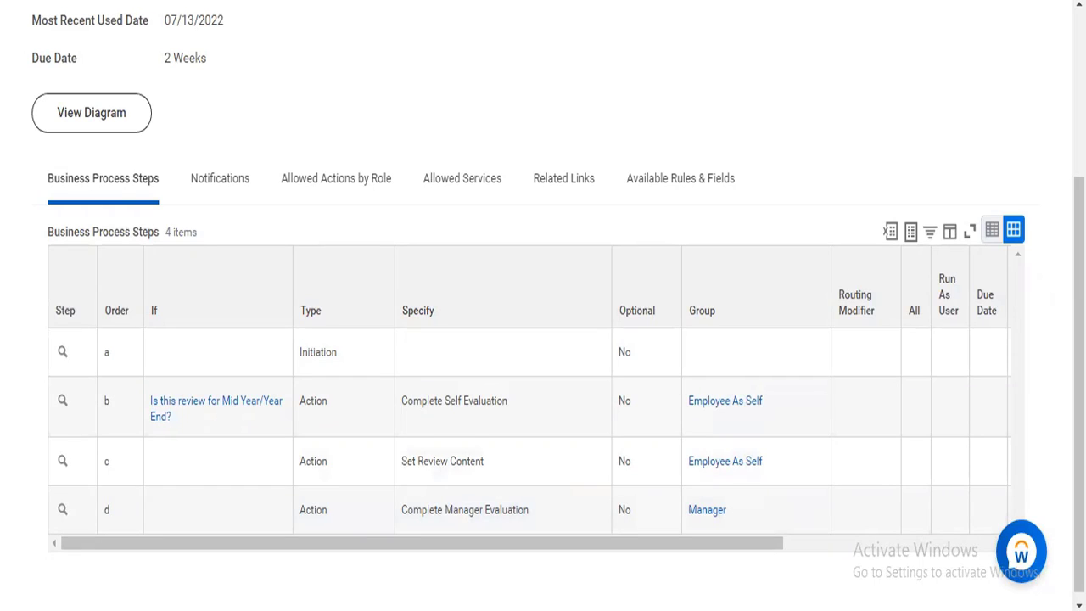
pyautogui.scroll(3, 662, 279)
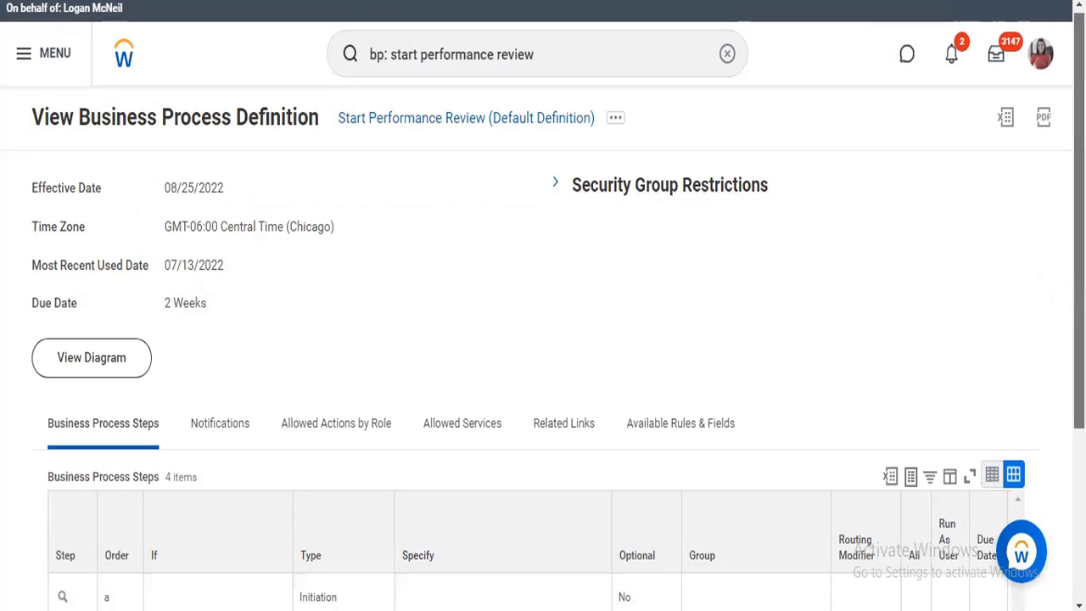
# Step: Open the default Start Performance Review definition for editing with effective date 08/25/2022 and the Central Time (Chicago) time zone
pyautogui.click(616, 121)
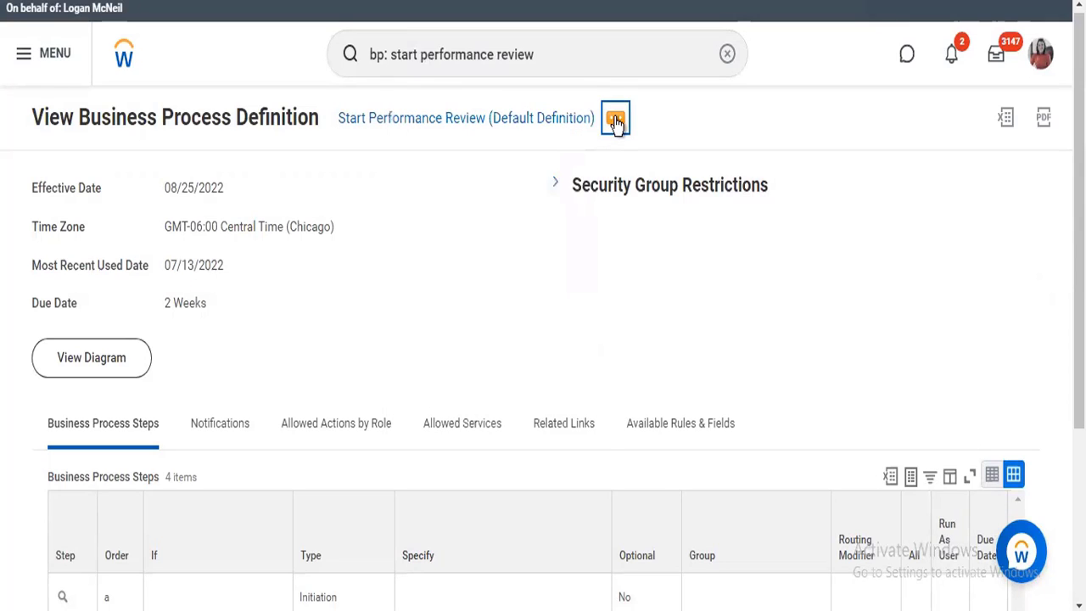
pyautogui.click(615, 121)
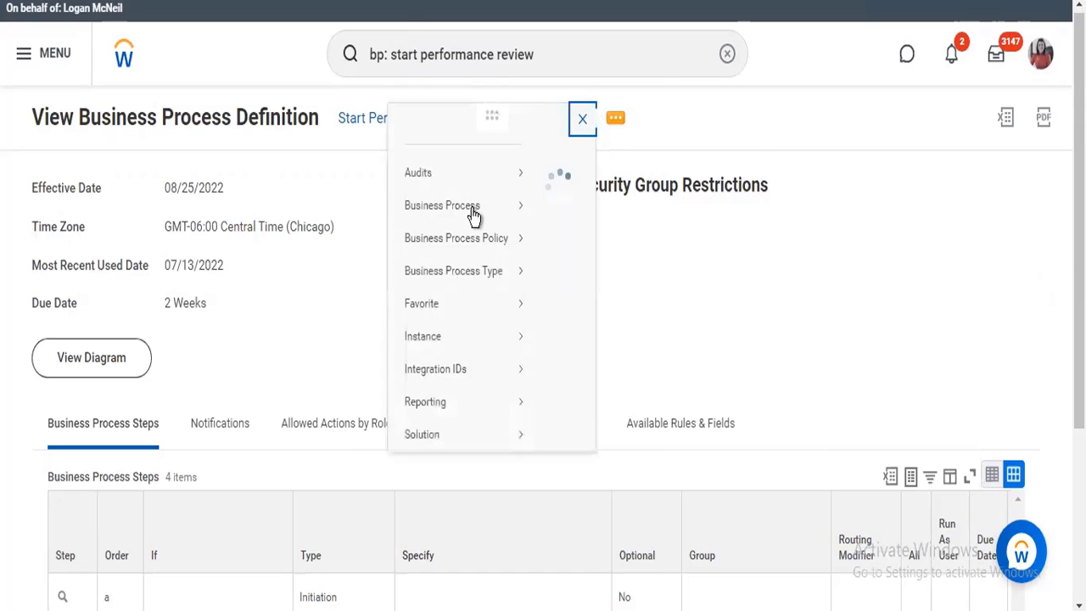
pyautogui.moveTo(452, 217)
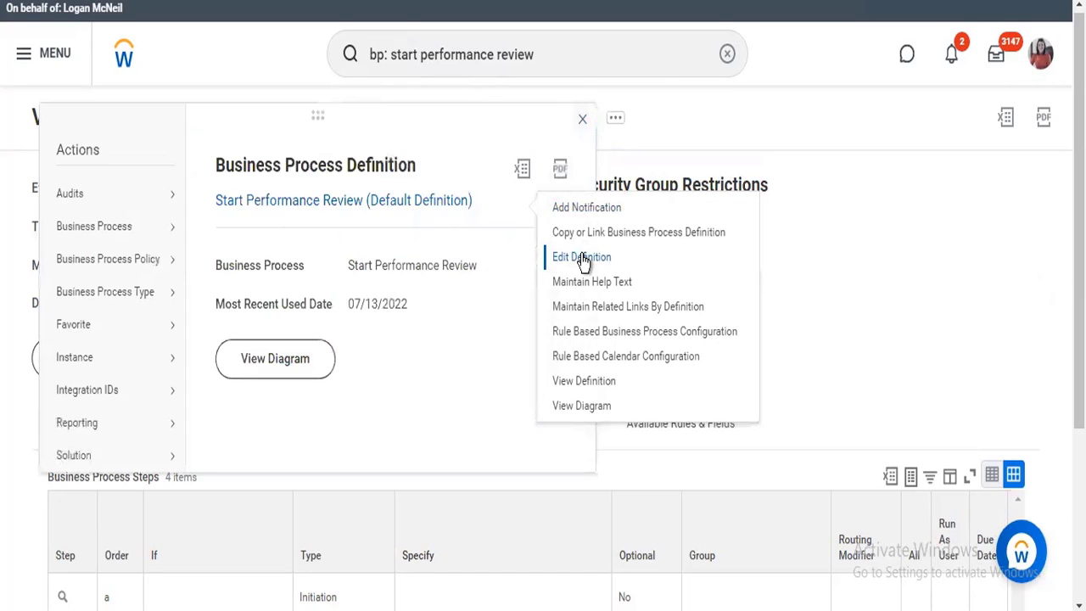
pyautogui.click(583, 258)
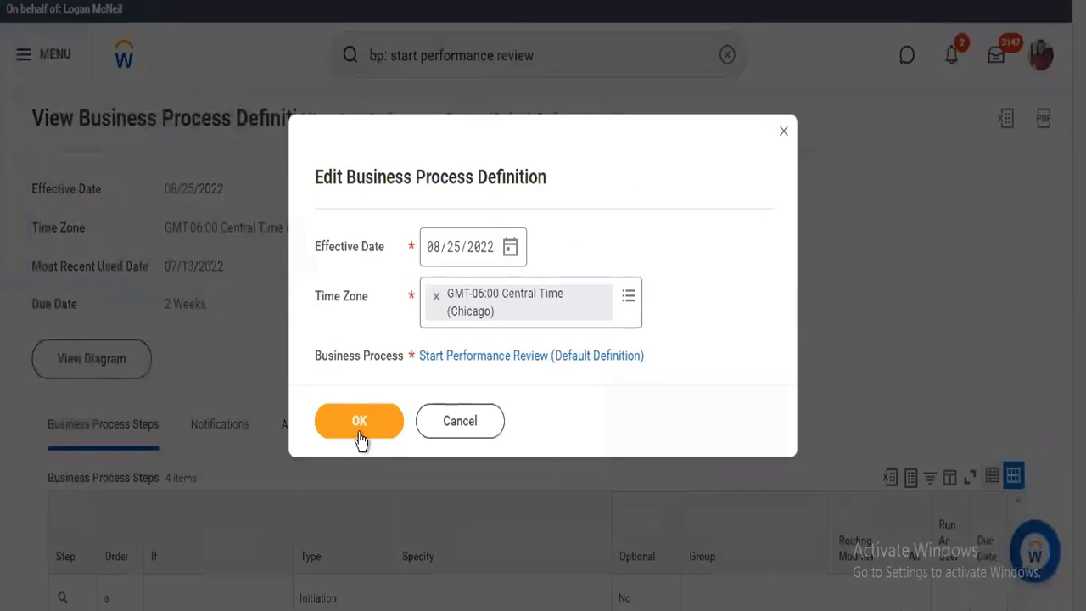
pyautogui.click(359, 421)
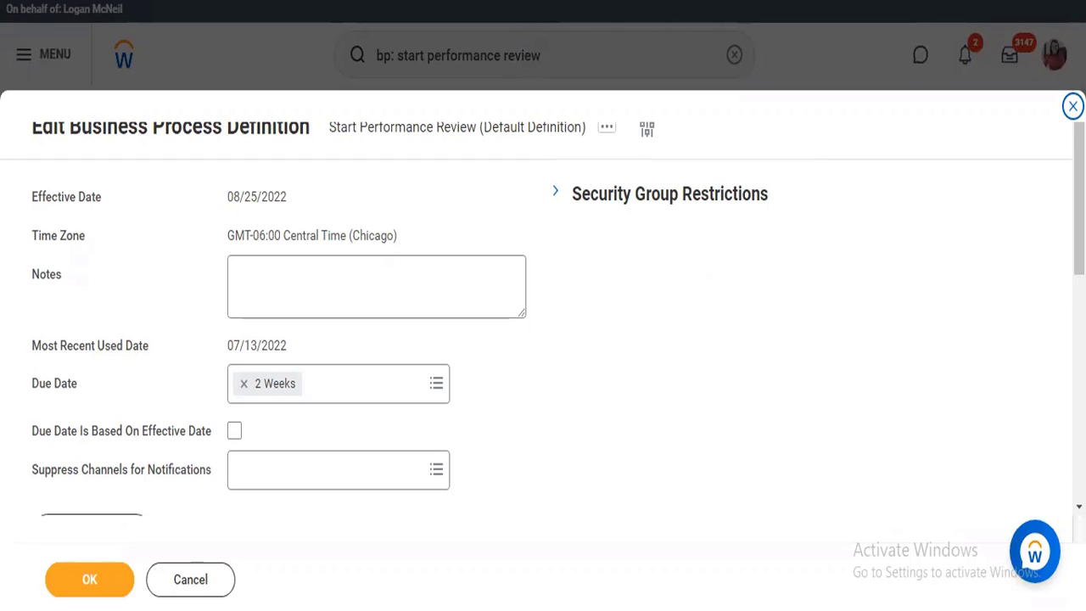
# Step: Add a new row to the business process steps and set its order to e
pyautogui.scroll(-6, 606, 446)
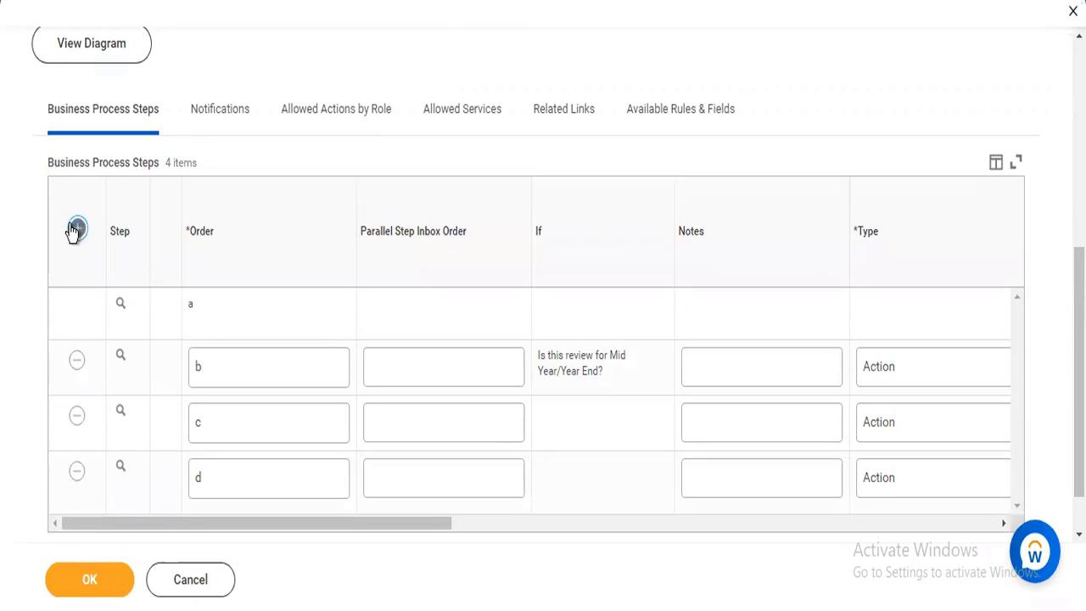
pyautogui.click(76, 229)
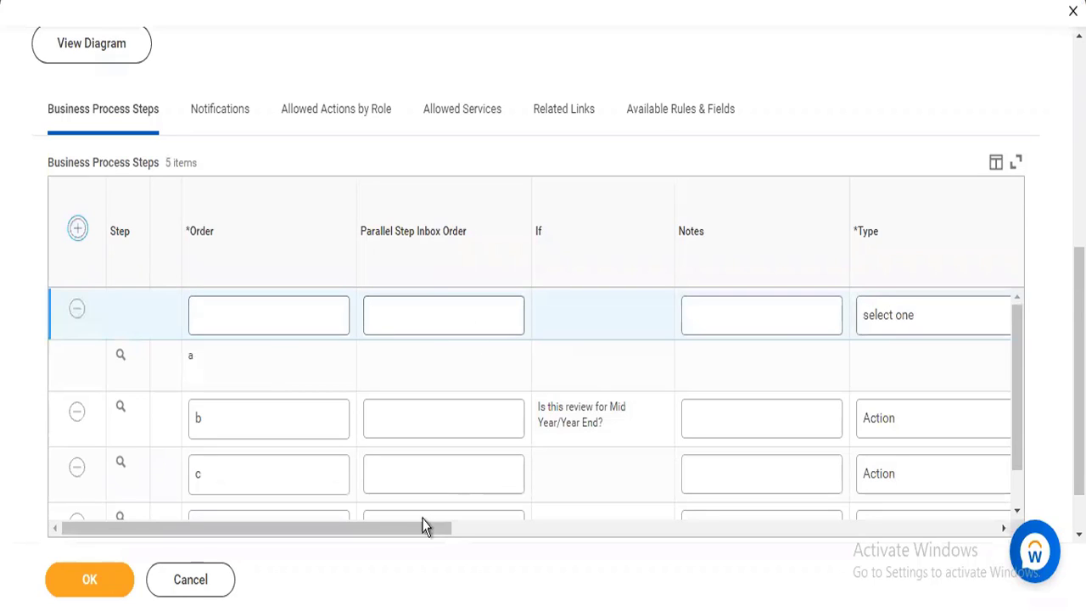
pyautogui.click(251, 307)
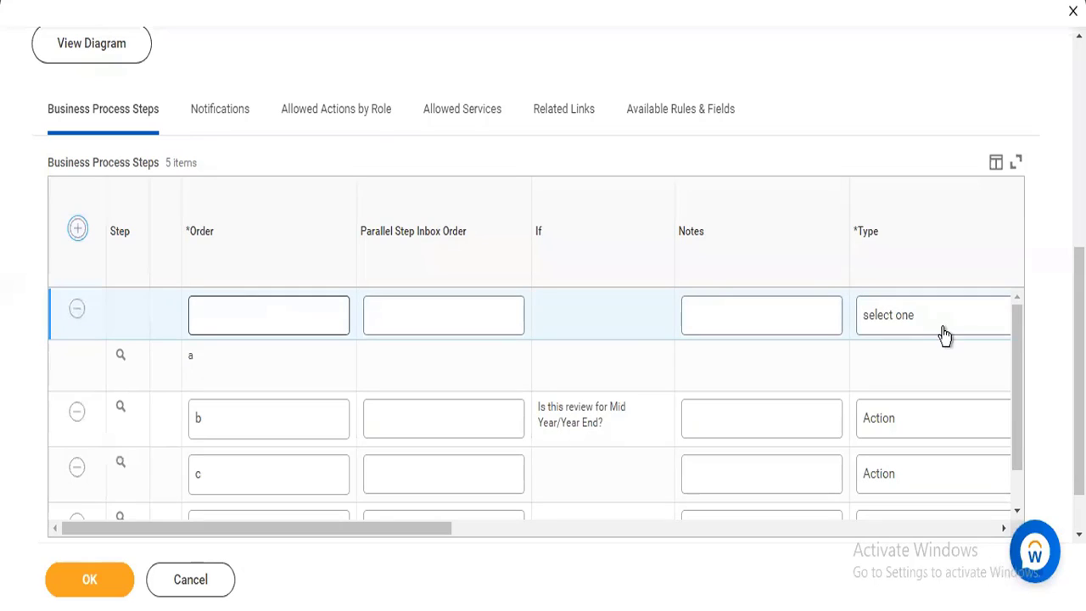
pyautogui.scroll(-2, 613, 376)
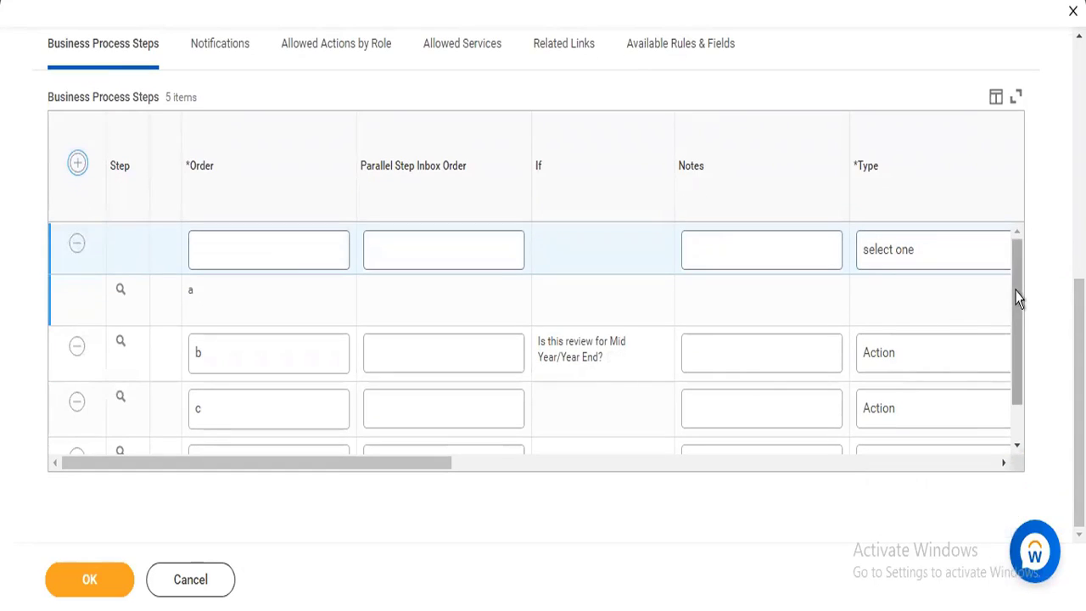
pyautogui.moveTo(1013, 303)
pyautogui.mouseDown()
pyautogui.moveTo(1018, 347)
pyautogui.moveTo(1018, 307)
pyautogui.mouseUp()
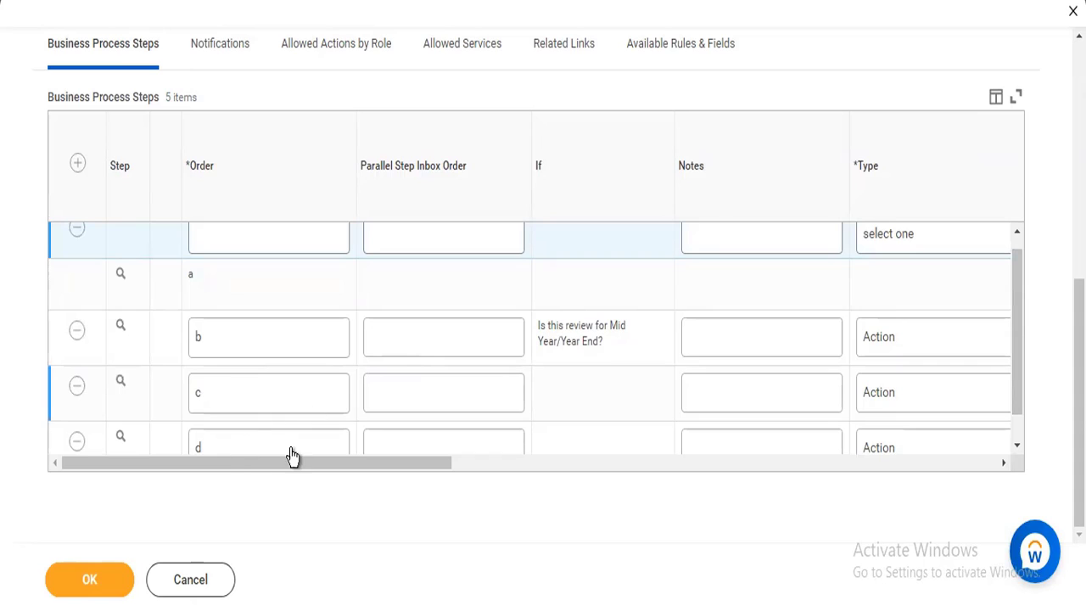
pyautogui.click(242, 230)
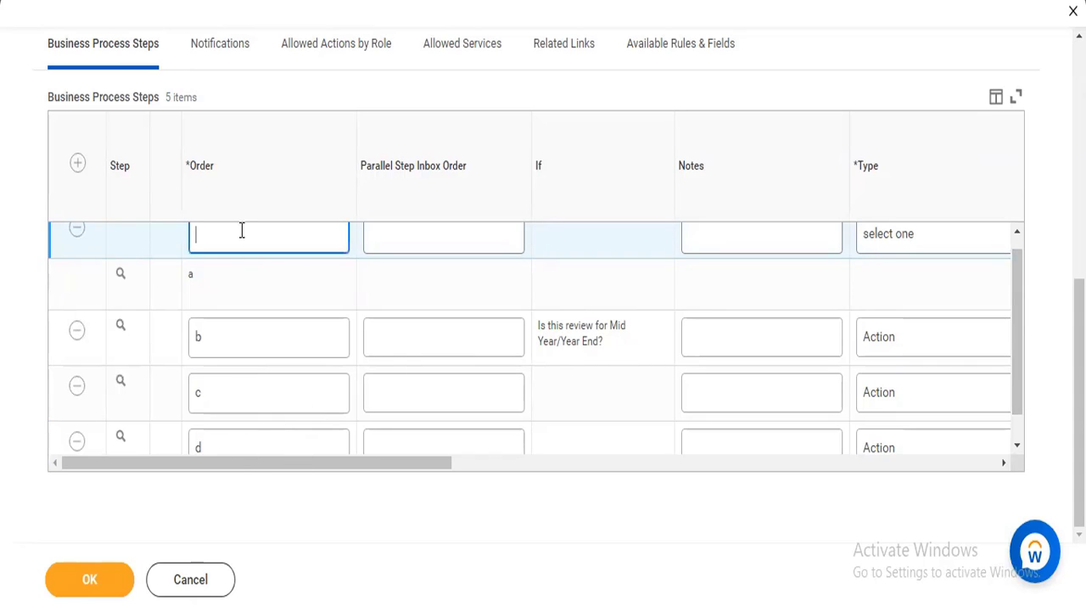
pyautogui.write('e')
# Step: Set the new step's type to Action and list the actions available to specify for it
pyautogui.moveTo(387, 465); pyautogui.dragTo(532, 466)
pyautogui.click(553, 238)
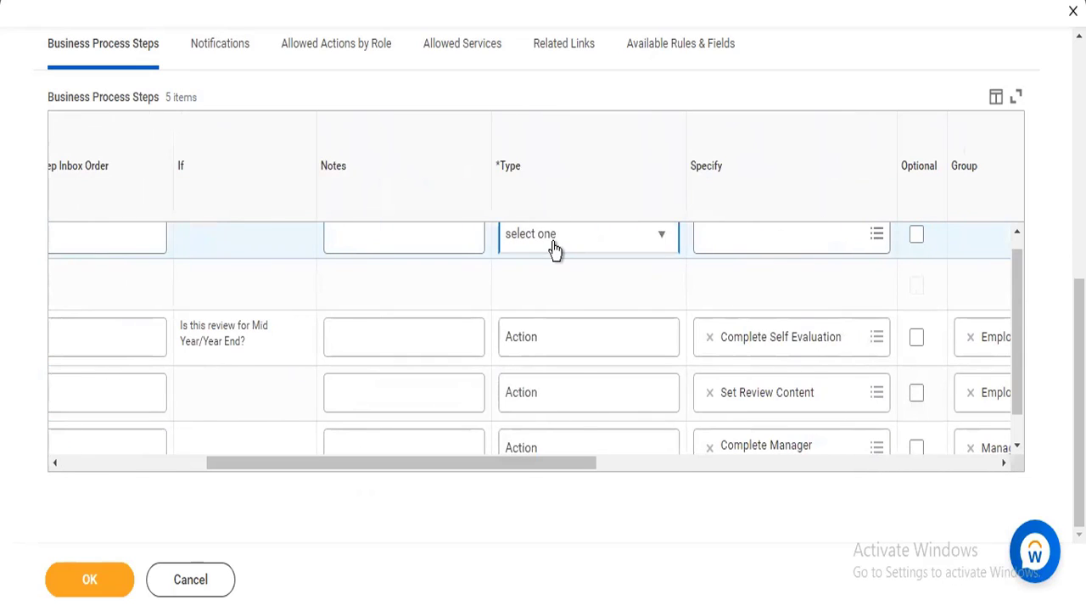
pyautogui.click(543, 302)
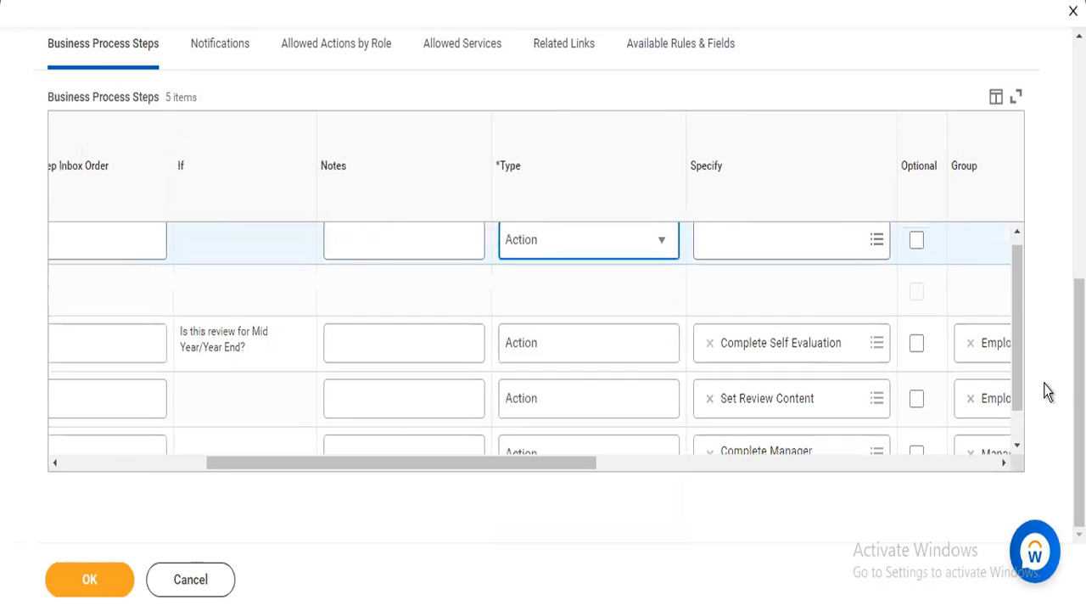
pyautogui.click(1021, 241)
pyautogui.click(874, 259)
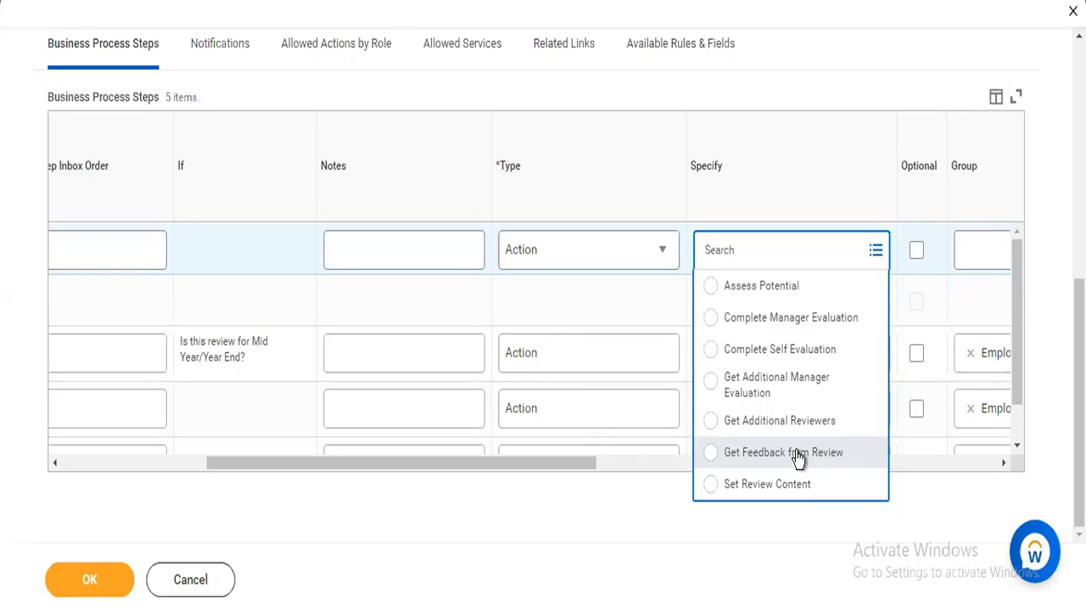
# Step: Change the new step's type to Service and list the services available to specify for it
pyautogui.click(626, 242)
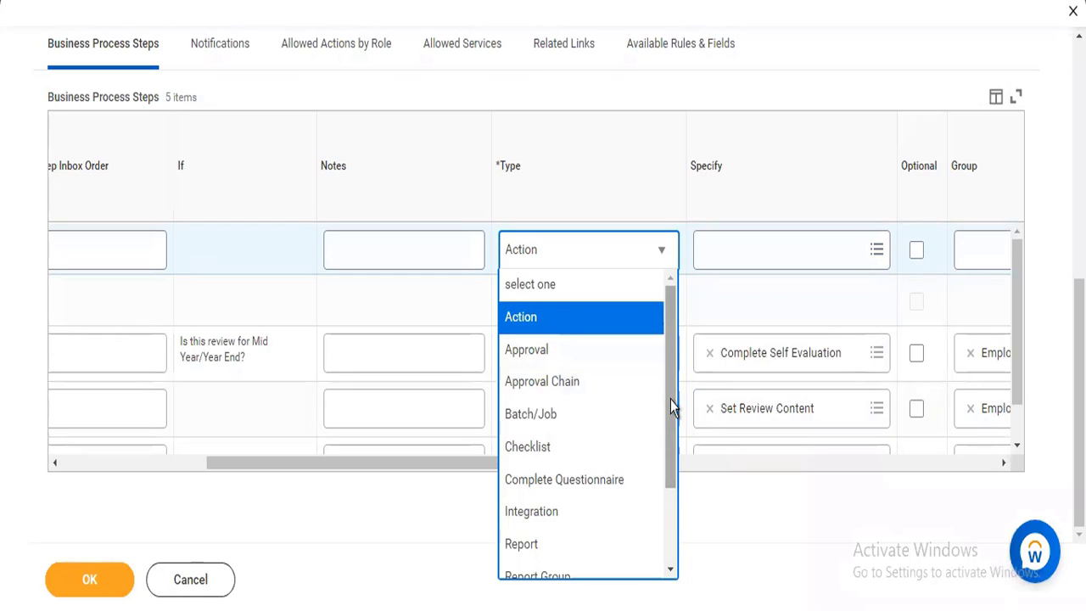
pyautogui.scroll(-3, 670, 443)
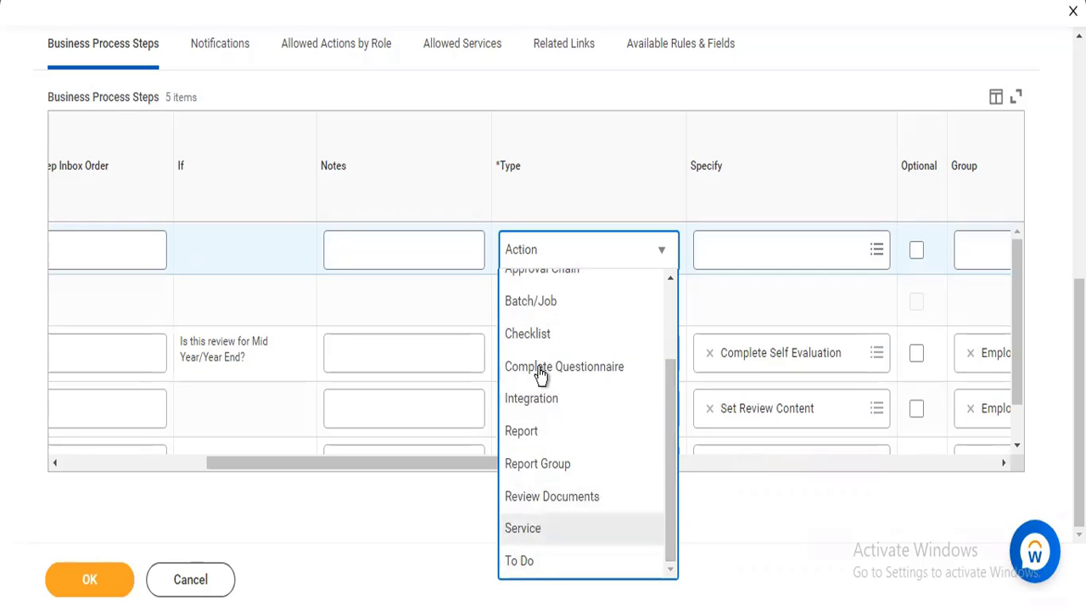
pyautogui.click(531, 531)
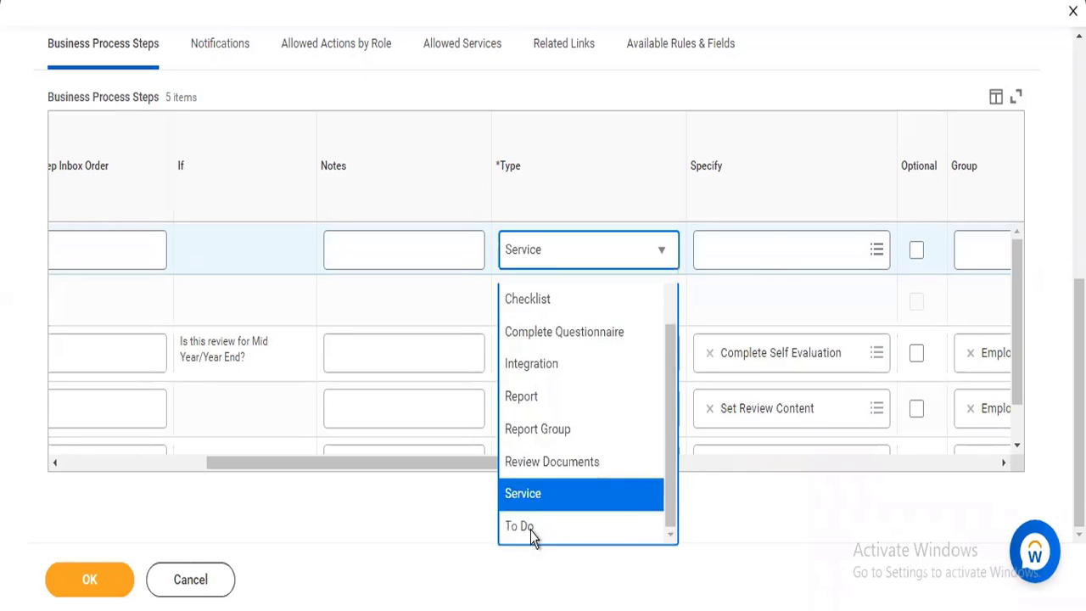
pyautogui.click(772, 246)
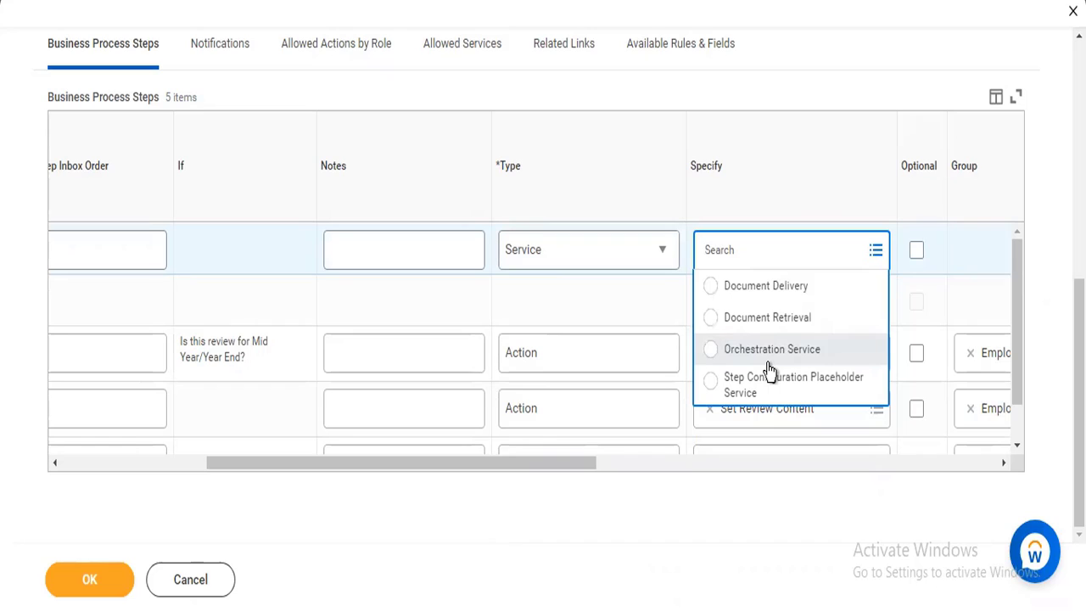
pyautogui.click(802, 98)
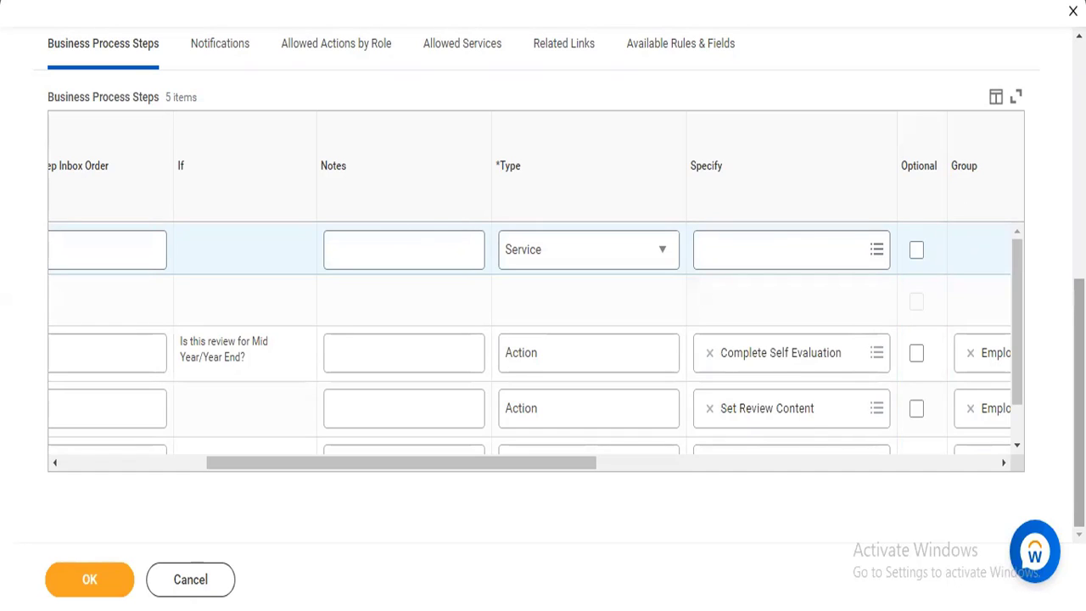
# Step: Leave the definition's edit page and discard the changes made to the business process steps
pyautogui.scroll(2, 543, 289)
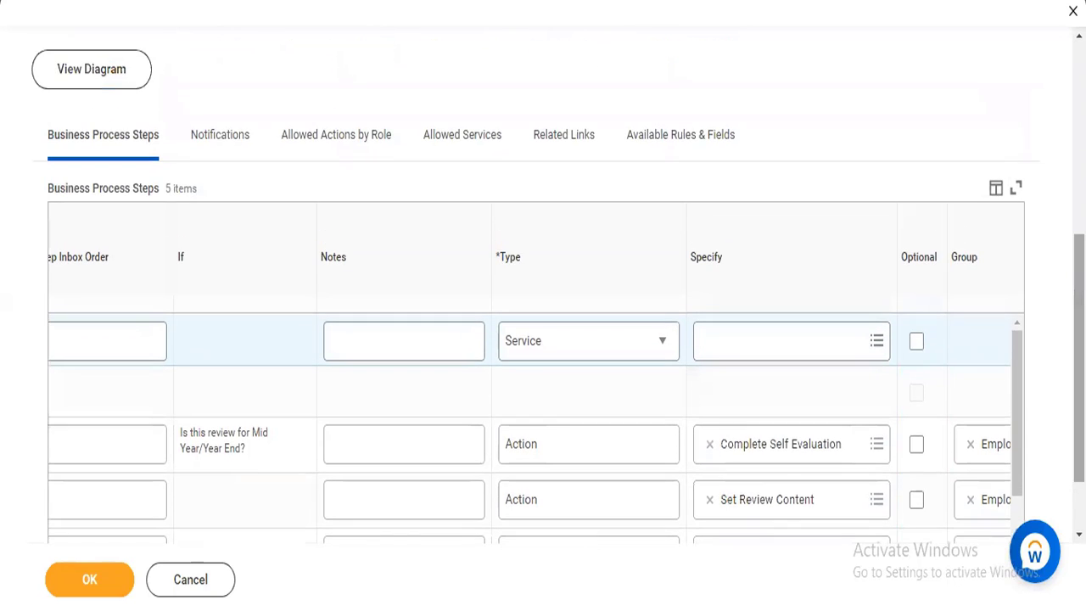
pyautogui.scroll(4, 543, 339)
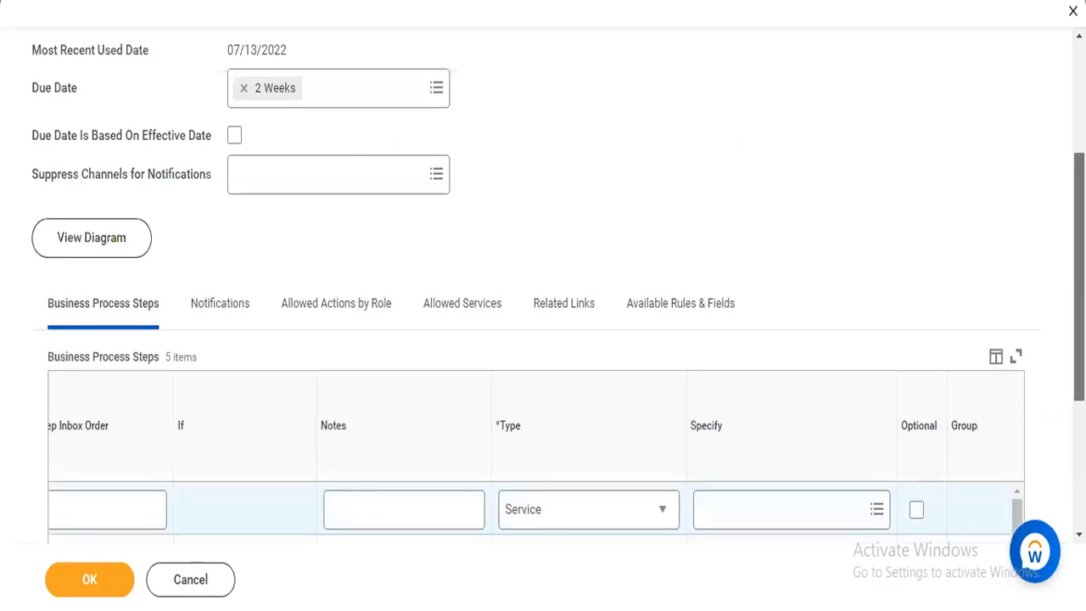
pyautogui.scroll(5, 543, 340)
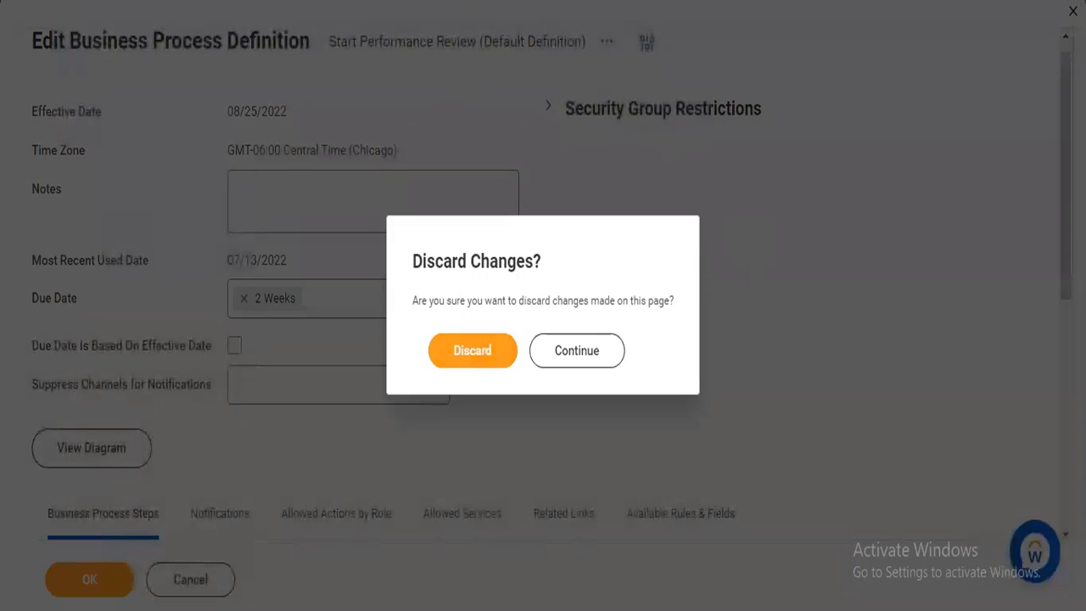
pyautogui.click(472, 350)
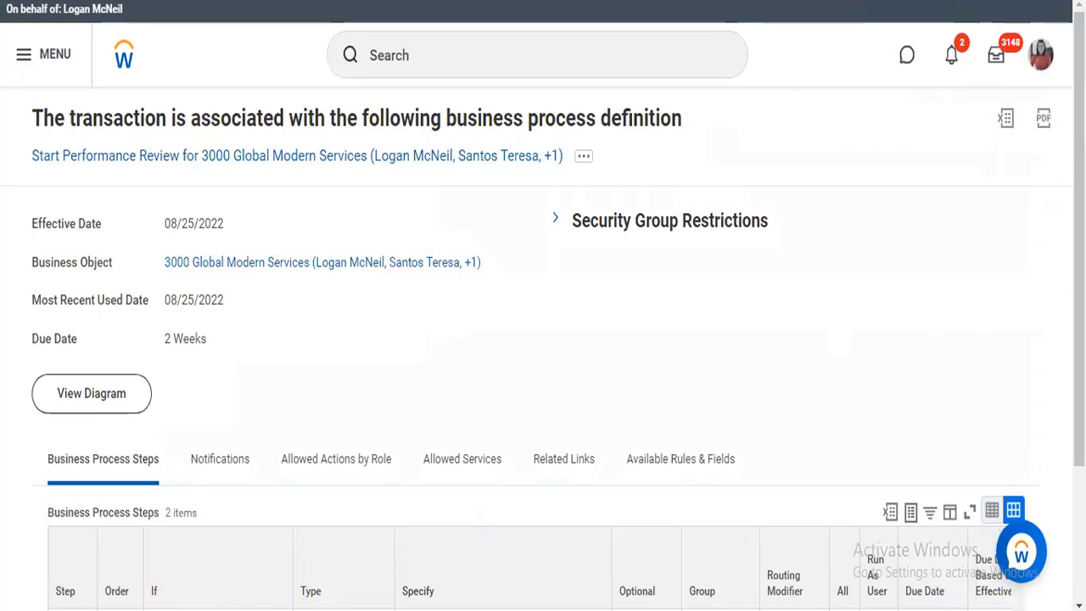
pyautogui.scroll(-2, 644, 504)
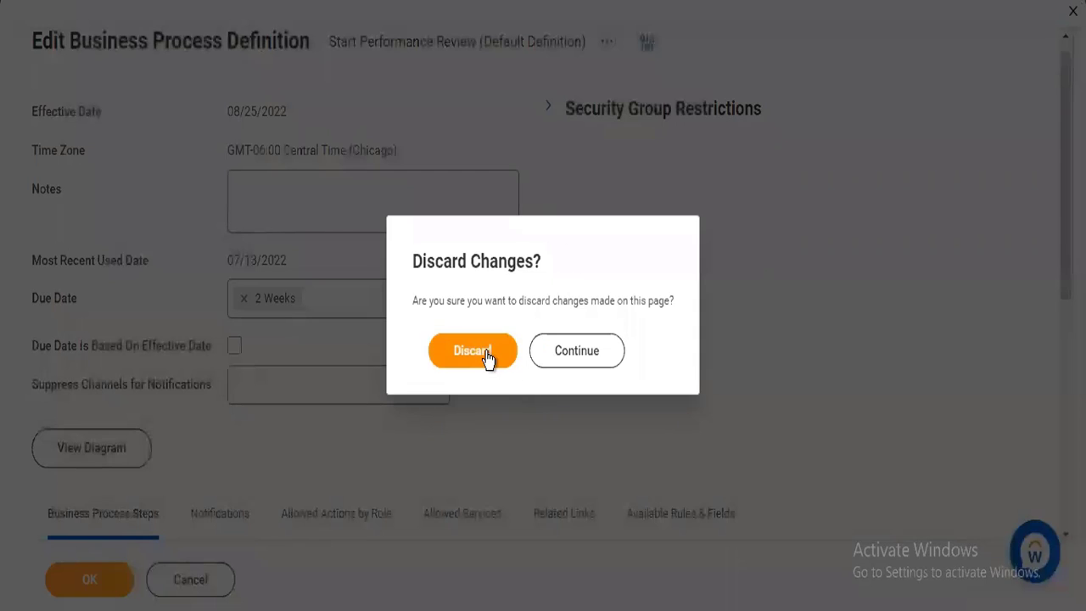
pyautogui.click(487, 355)
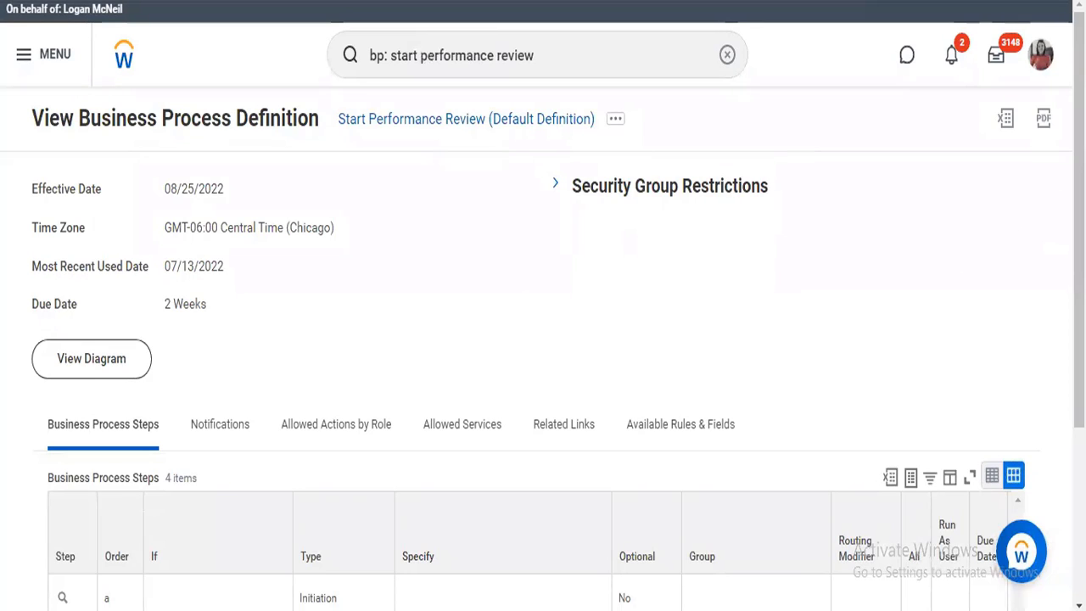
# Step: Examine the default definition's business process steps and the Mid Year/Year End condition on step b
pyautogui.scroll(-2, 1080, 306)
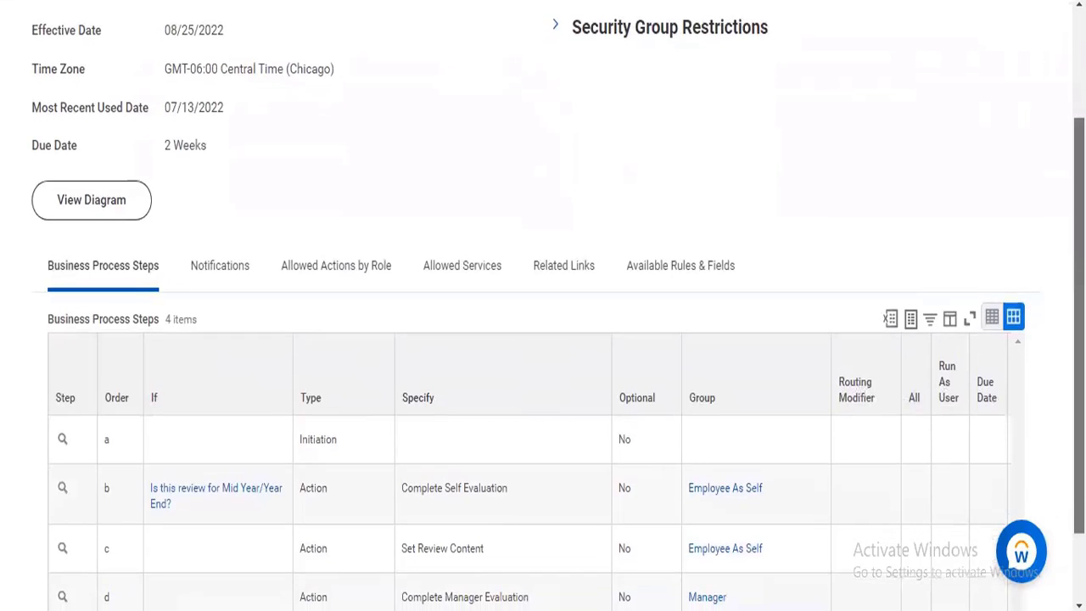
pyautogui.scroll(-1, 624, 433)
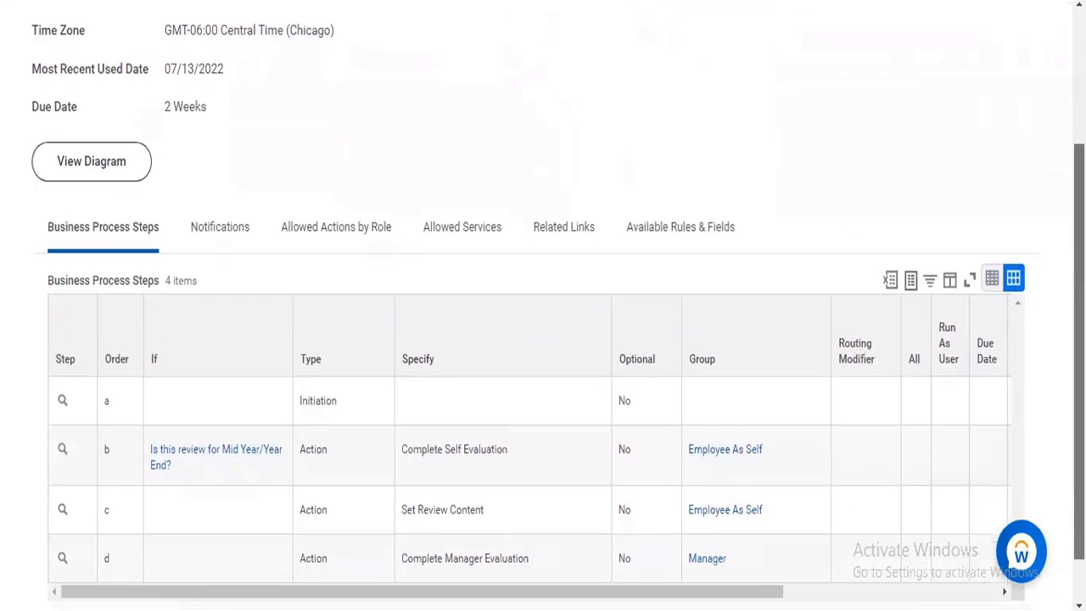
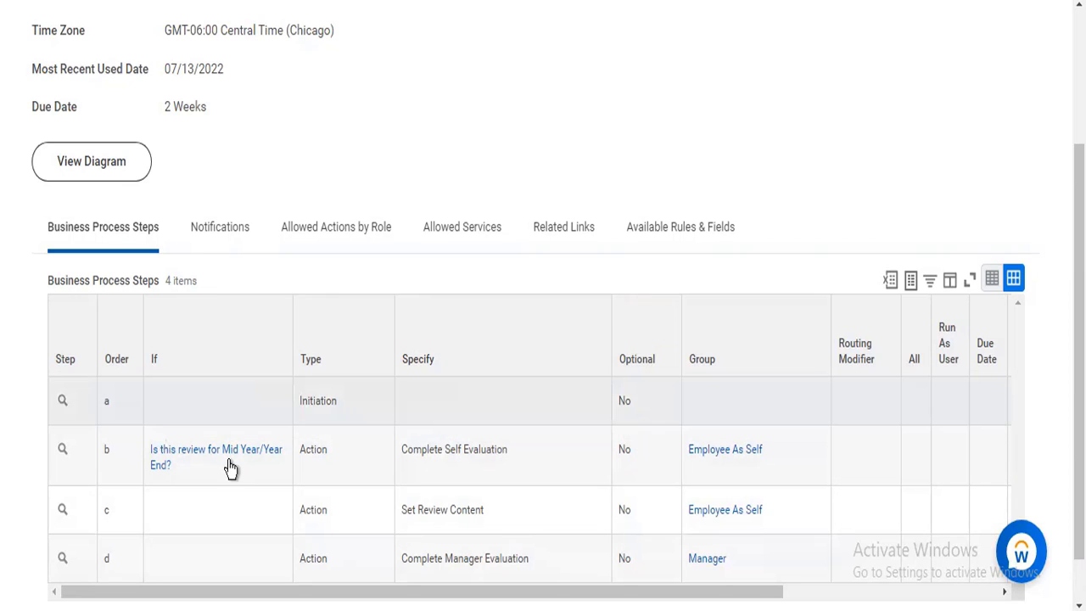
pyautogui.moveTo(228, 465)
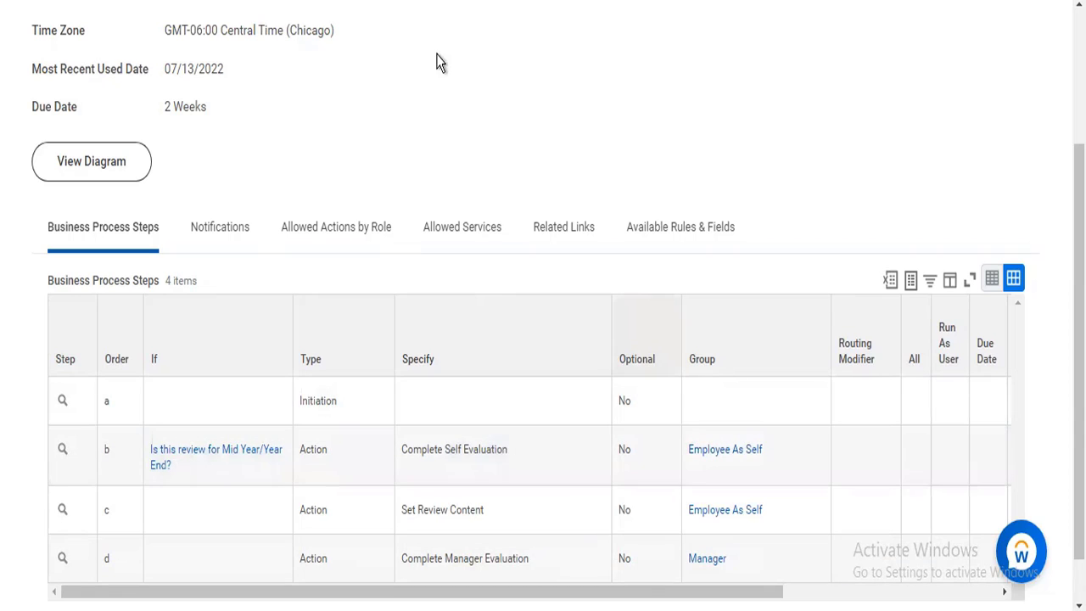
# Step: Search for supervisory organizations using "sup: ZZZ" and open ZZZ Alpha Consulting Inc
pyautogui.click(553, 234)
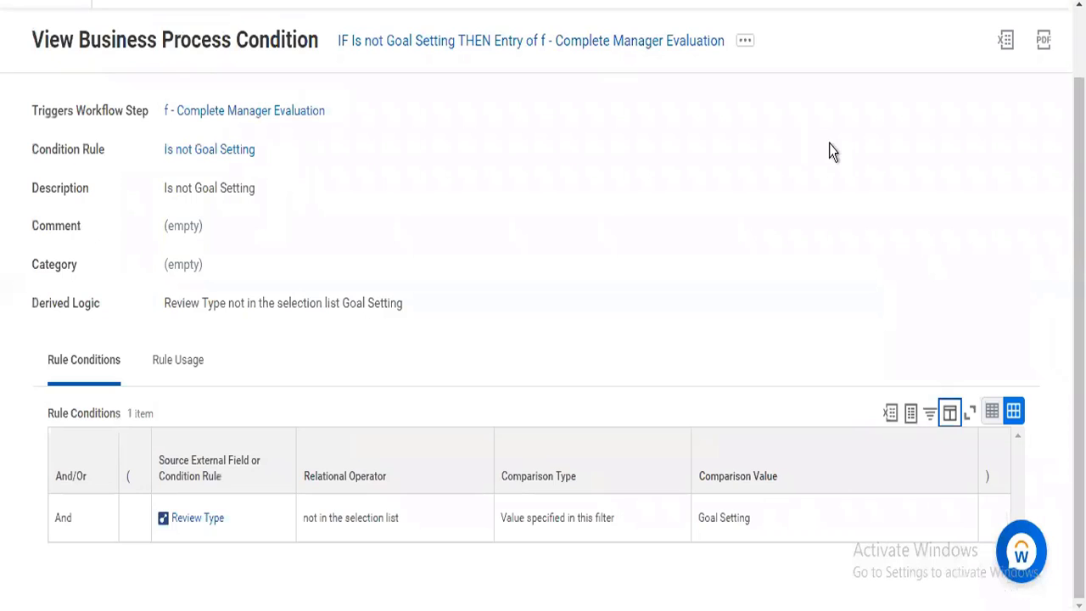
pyautogui.scroll(1, 597, 59)
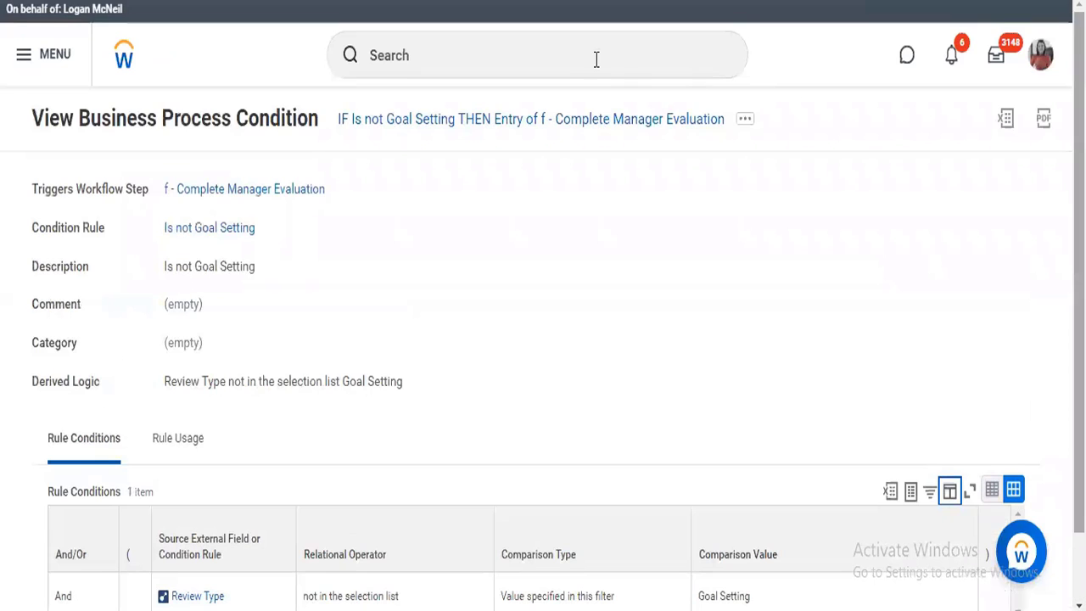
pyautogui.click(588, 59)
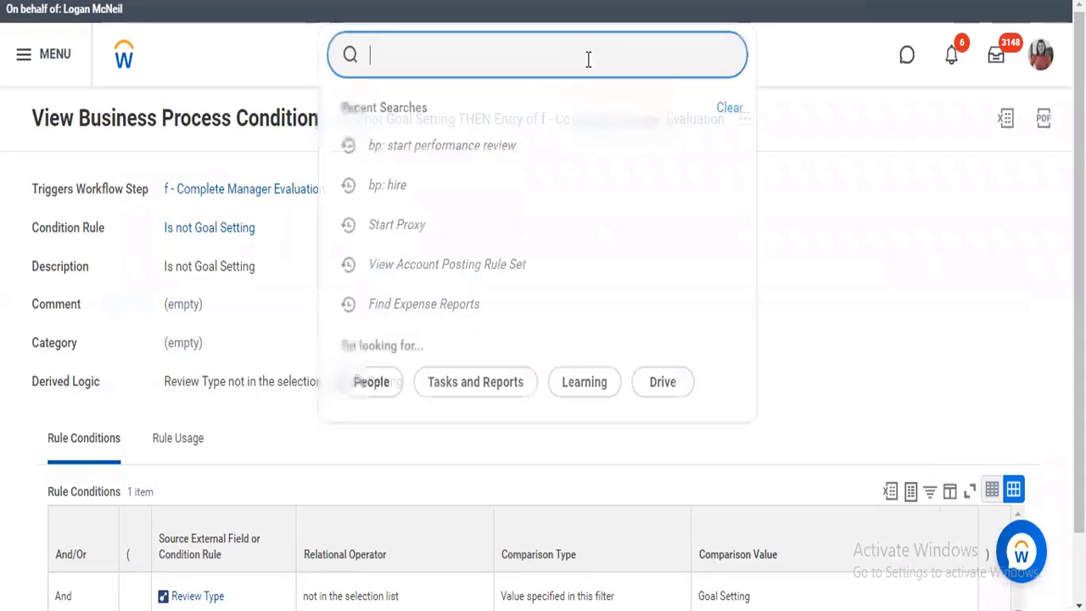
pyautogui.write('sup: ZZ')
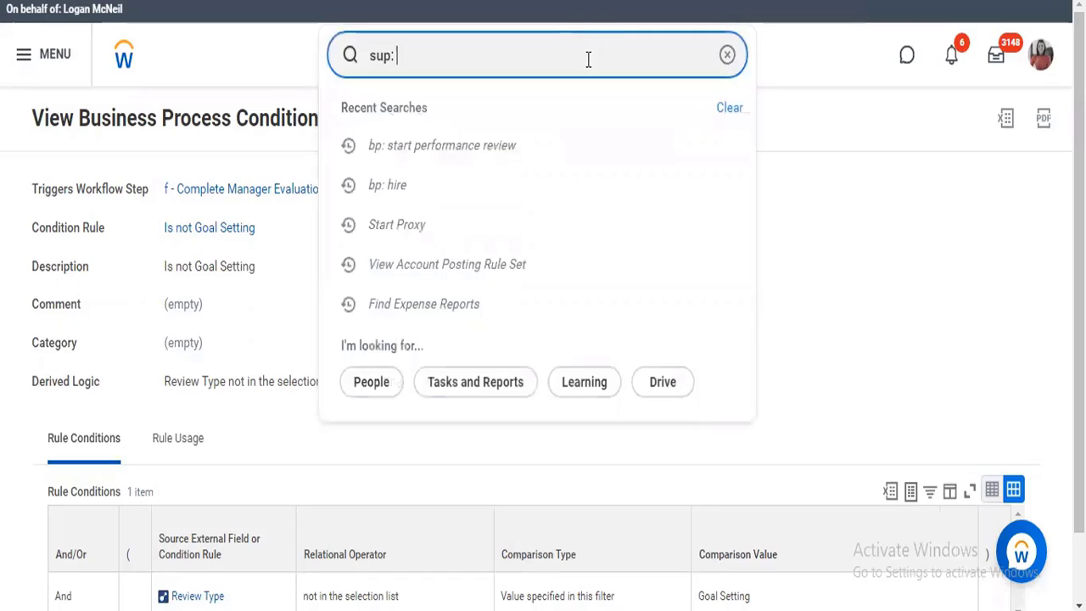
pyautogui.write('Z')
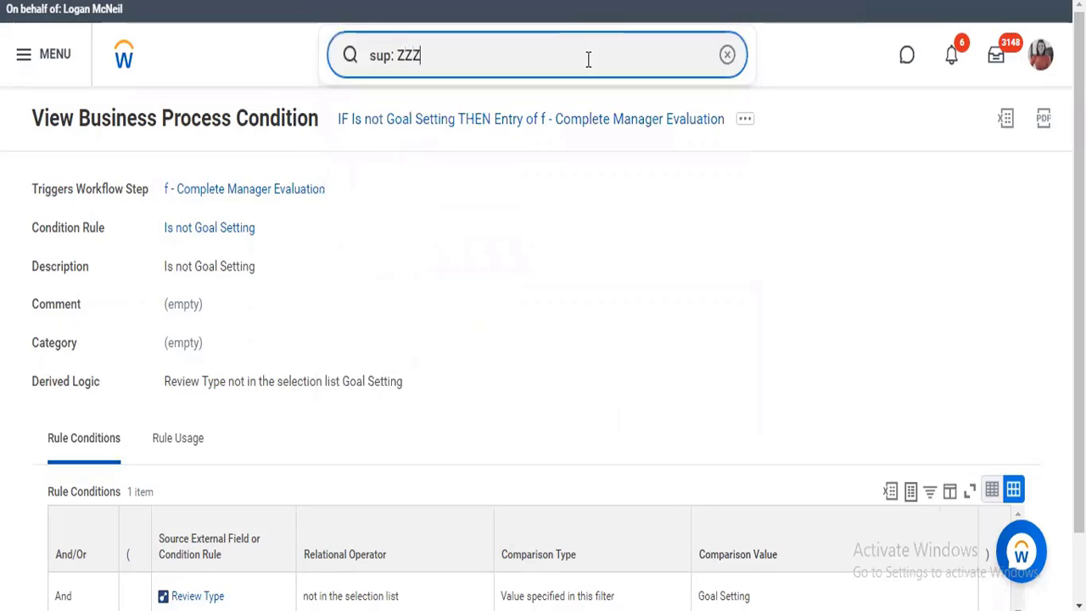
pyautogui.press('Return')
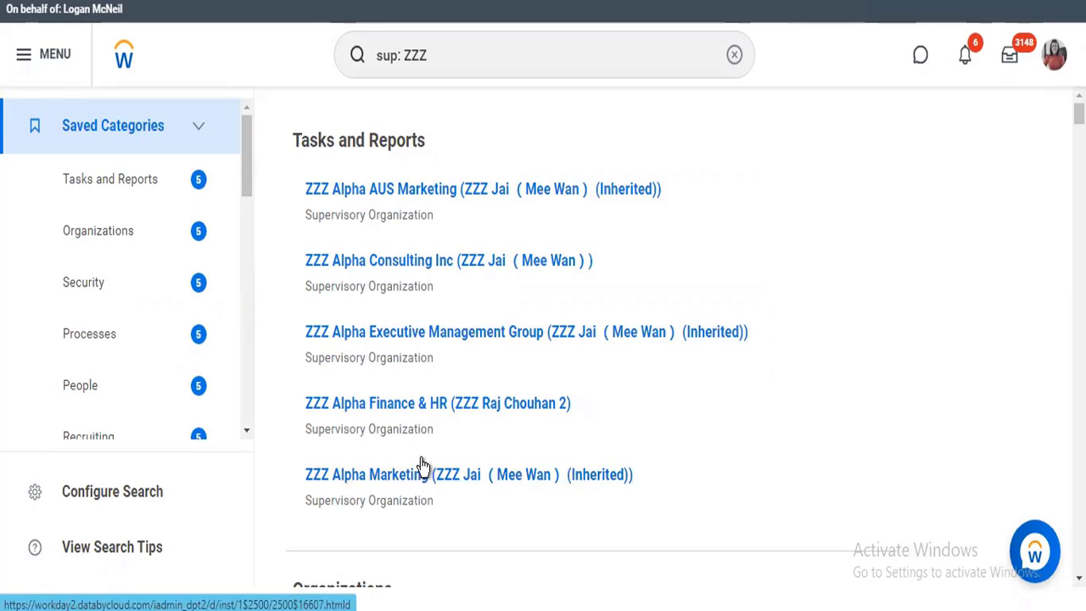
pyautogui.click(420, 265)
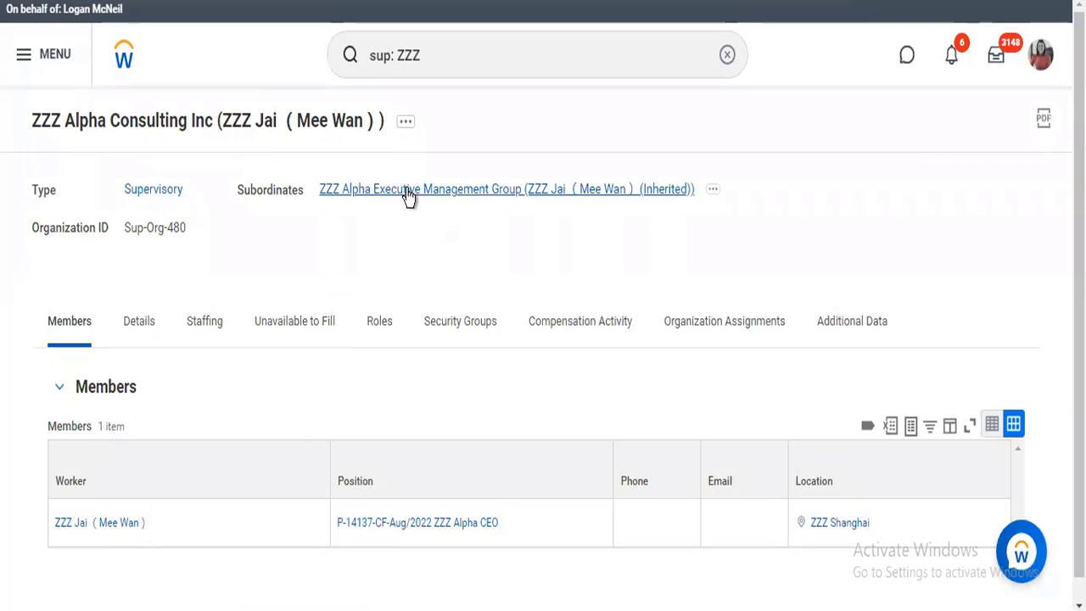
# Step: Open the subordinate ZZZ Alpha Executive Management Group and show its subordinates, Finance & HR and Marketing, in new tabs
pyautogui.click(407, 194)
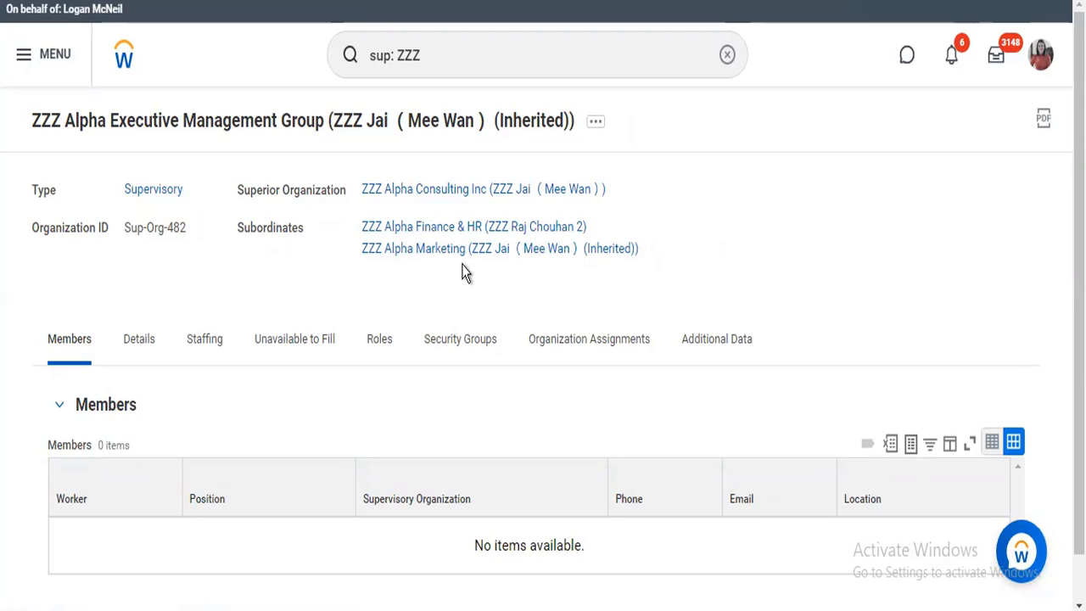
pyautogui.rightClick(527, 232)
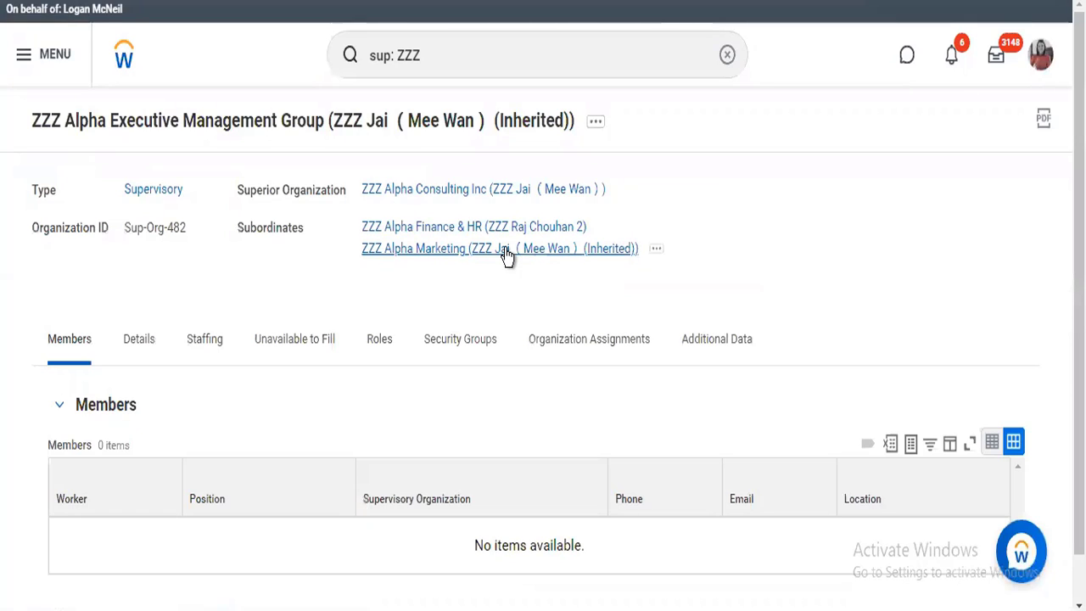
pyautogui.rightClick(509, 255)
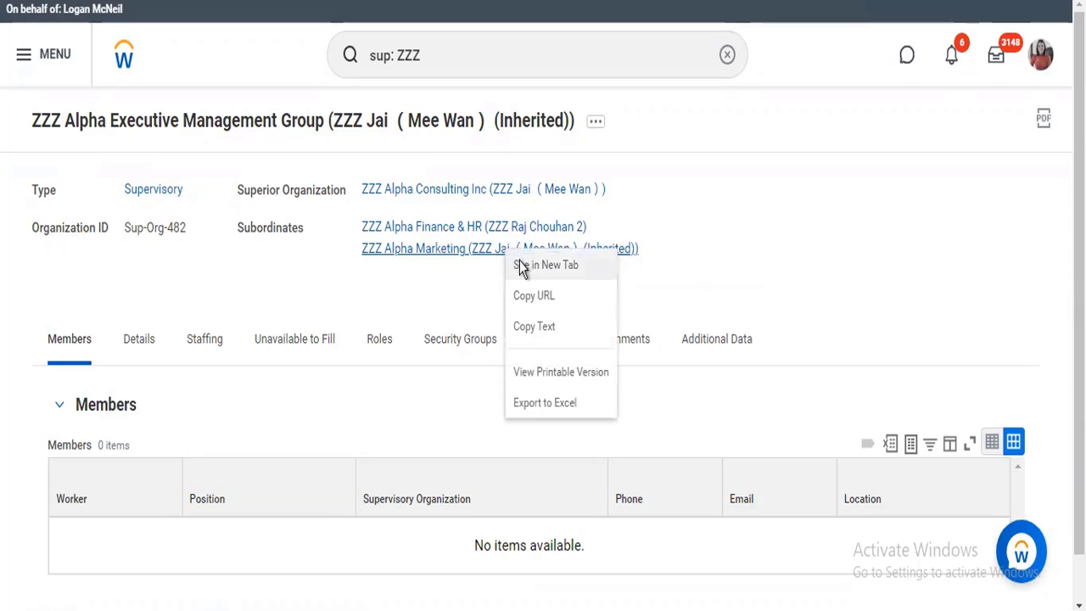
pyautogui.click(521, 265)
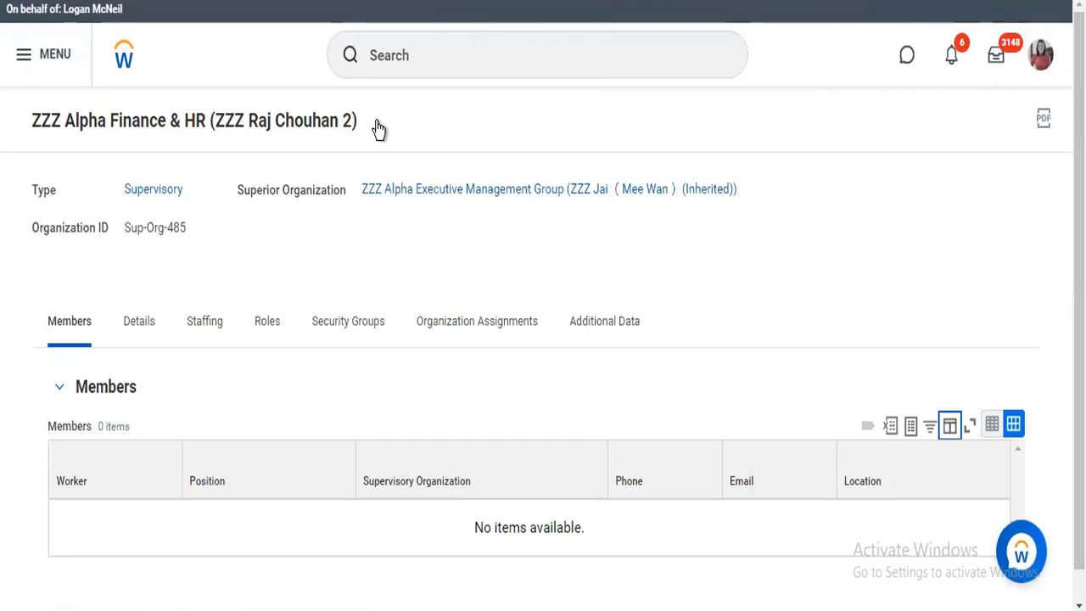
# Step: Choose Create, Copy, or Link Definition among the business process actions of ZZZ Alpha Finance & HR
pyautogui.click(379, 126)
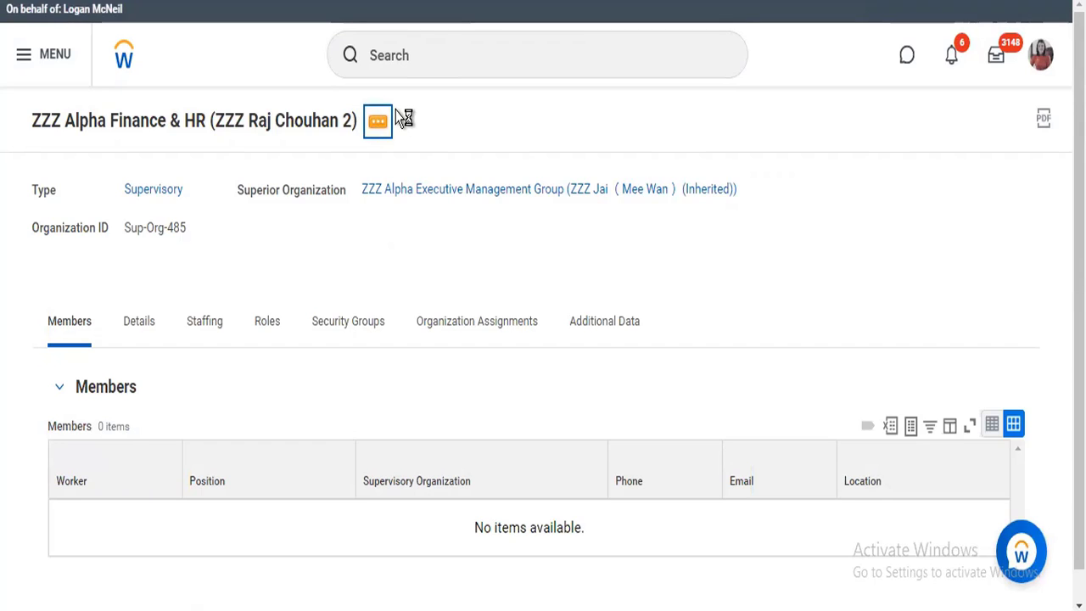
pyautogui.click(388, 120)
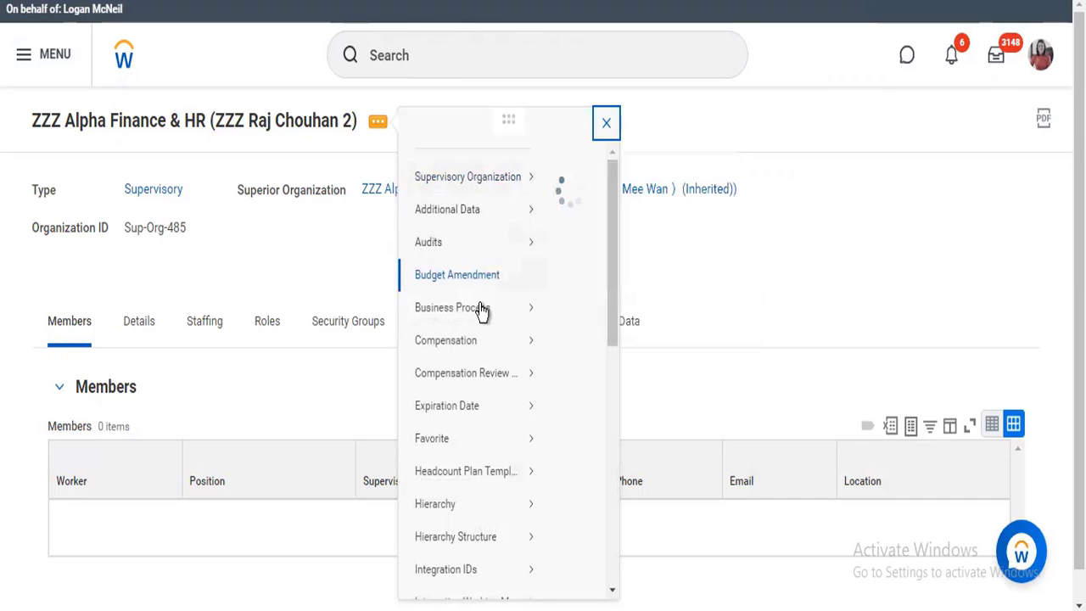
pyautogui.moveTo(481, 309)
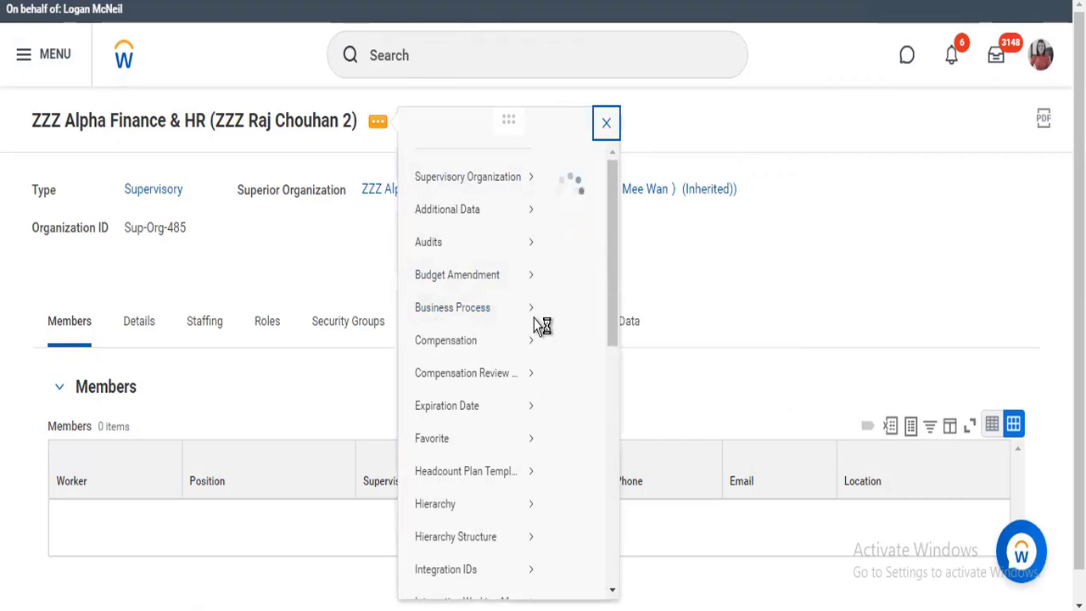
pyautogui.moveTo(528, 312)
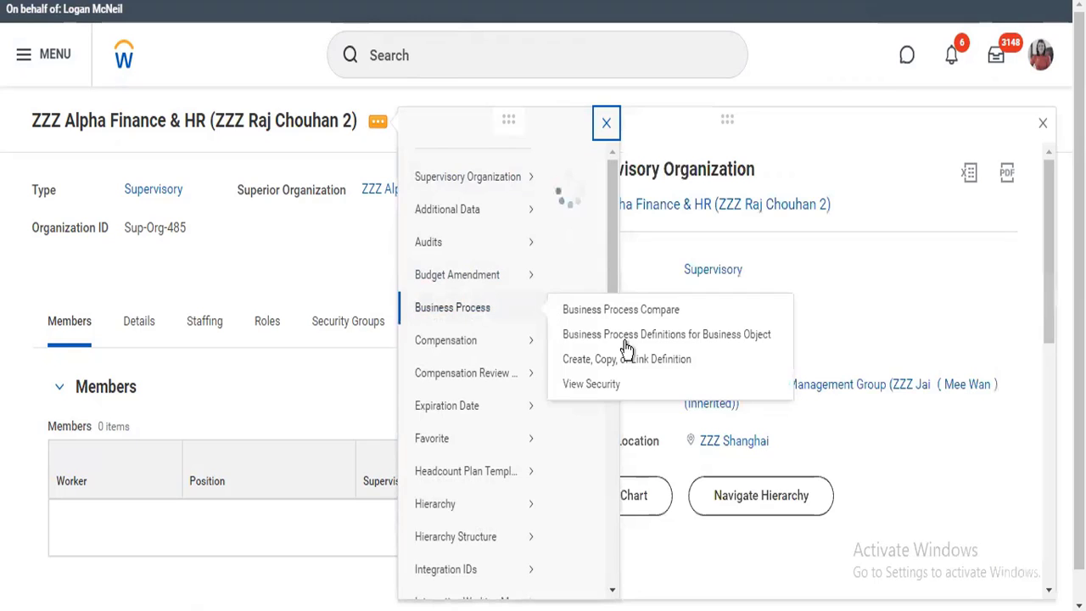
pyautogui.click(624, 359)
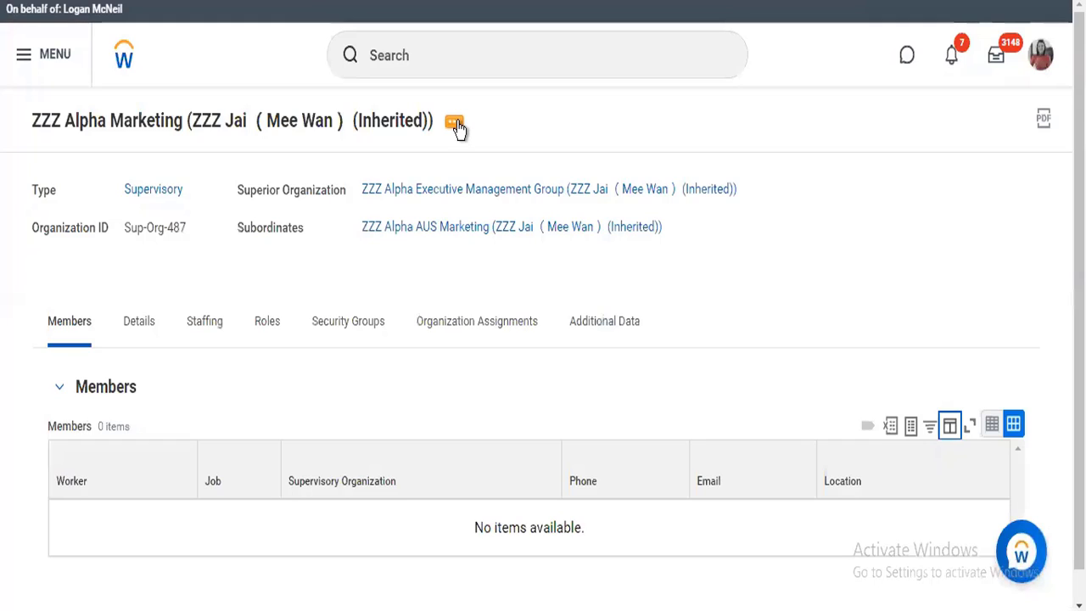
# Step: Show the actions for ZZZ Alpha Marketing and go up through its superior organizations to ZZZ Alpha Consulting Inc
pyautogui.click(455, 125)
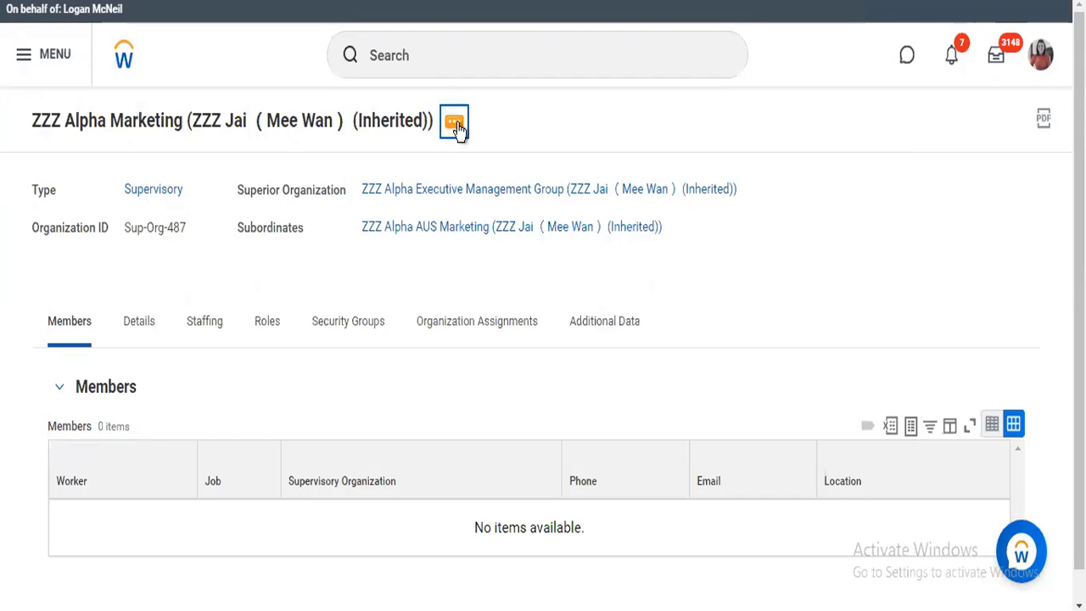
pyautogui.click(456, 127)
pyautogui.click(450, 124)
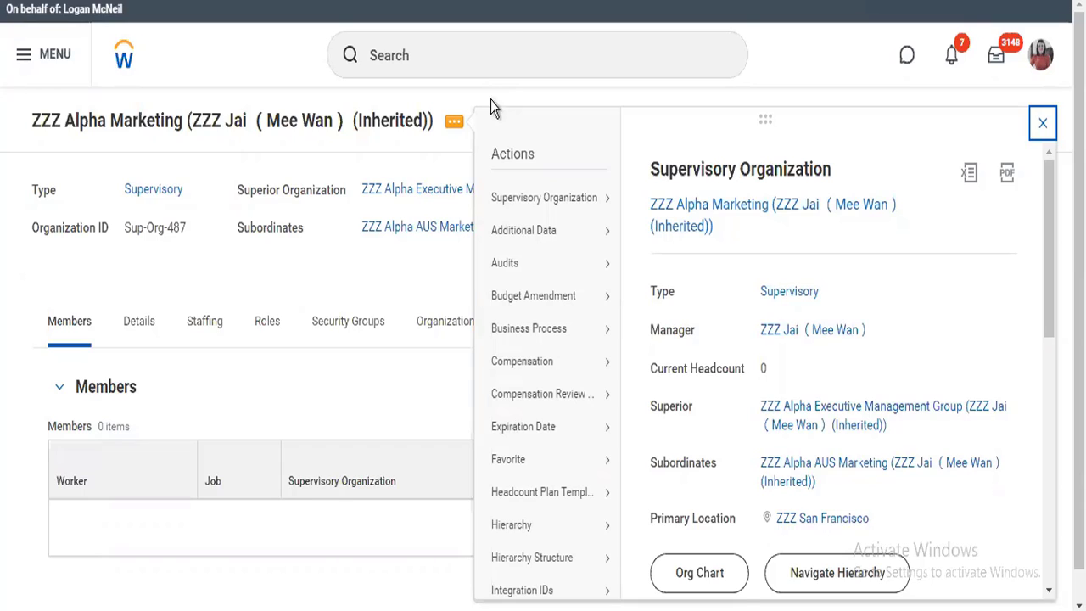
pyautogui.click(421, 190)
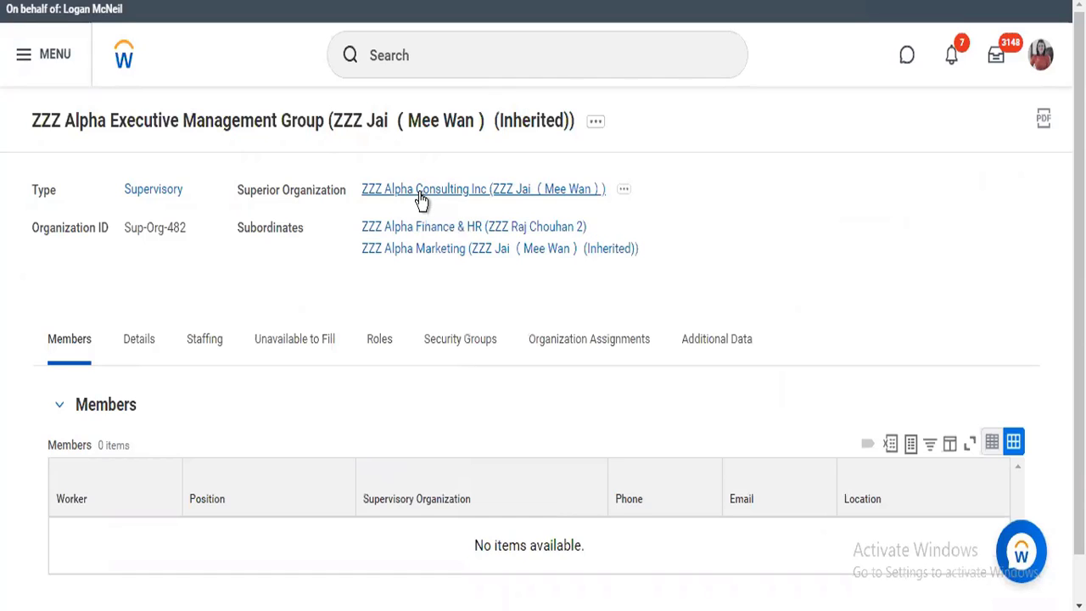
pyautogui.click(395, 195)
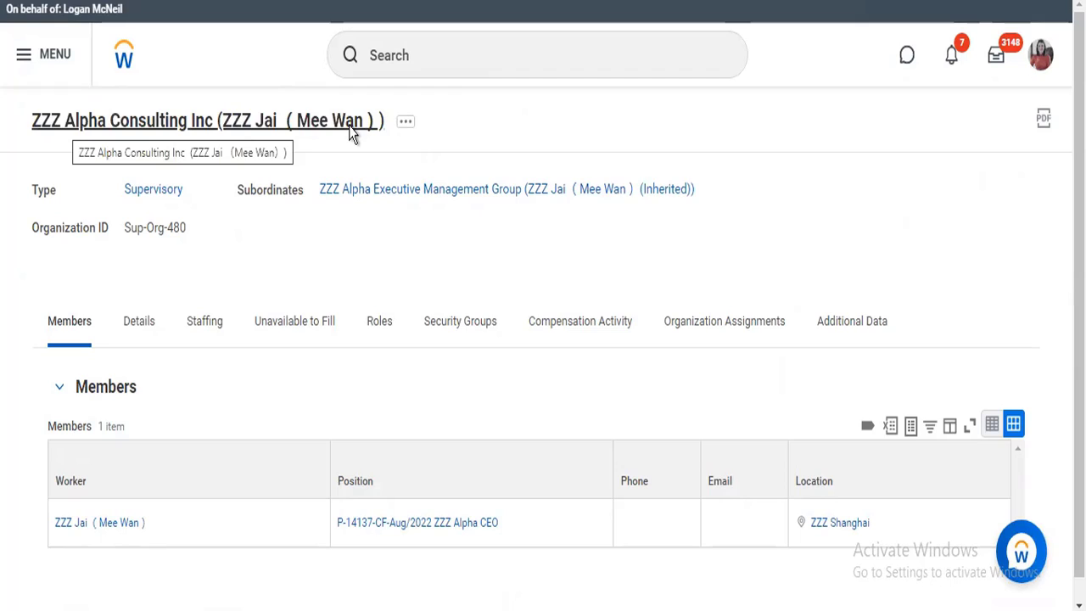
# Step: Create a Start Performance Review definition for ZZZ Alpha Consulting Inc without copying or linking an existing one, and add a business process step
pyautogui.click(406, 125)
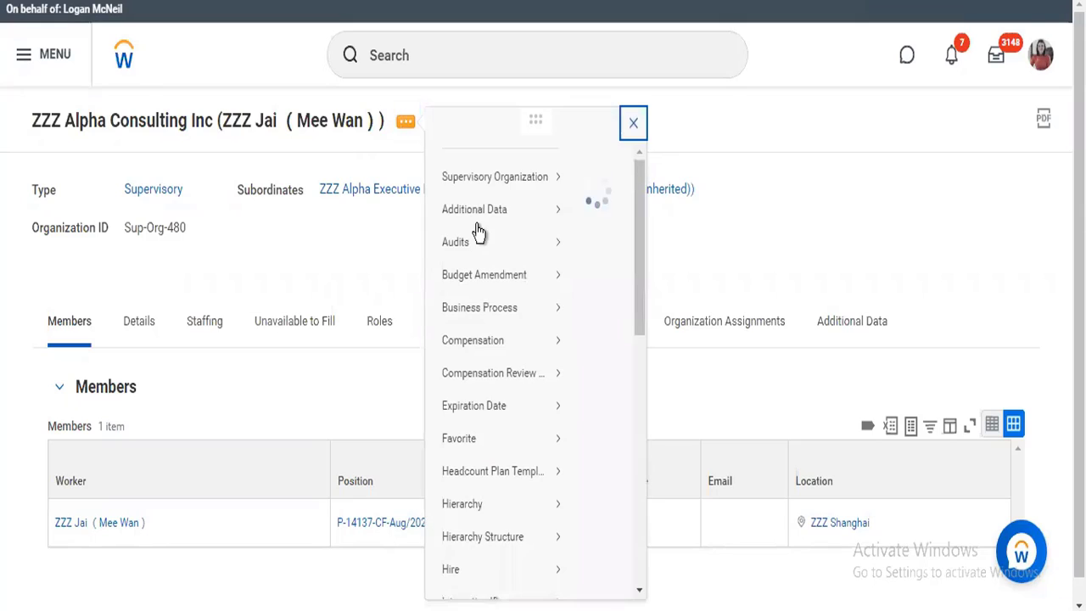
pyautogui.moveTo(490, 307)
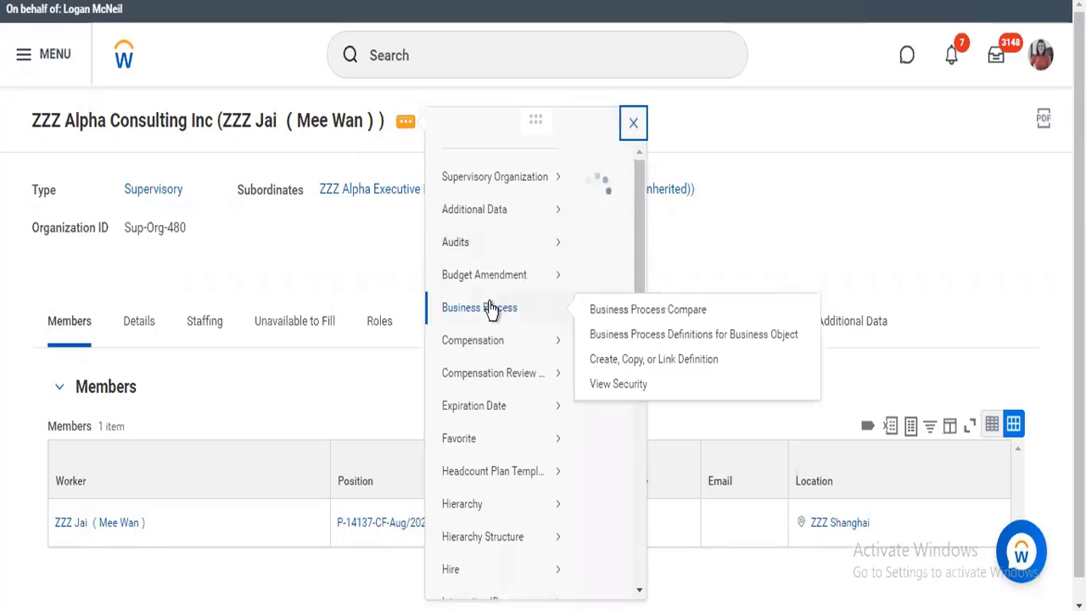
pyautogui.click(643, 361)
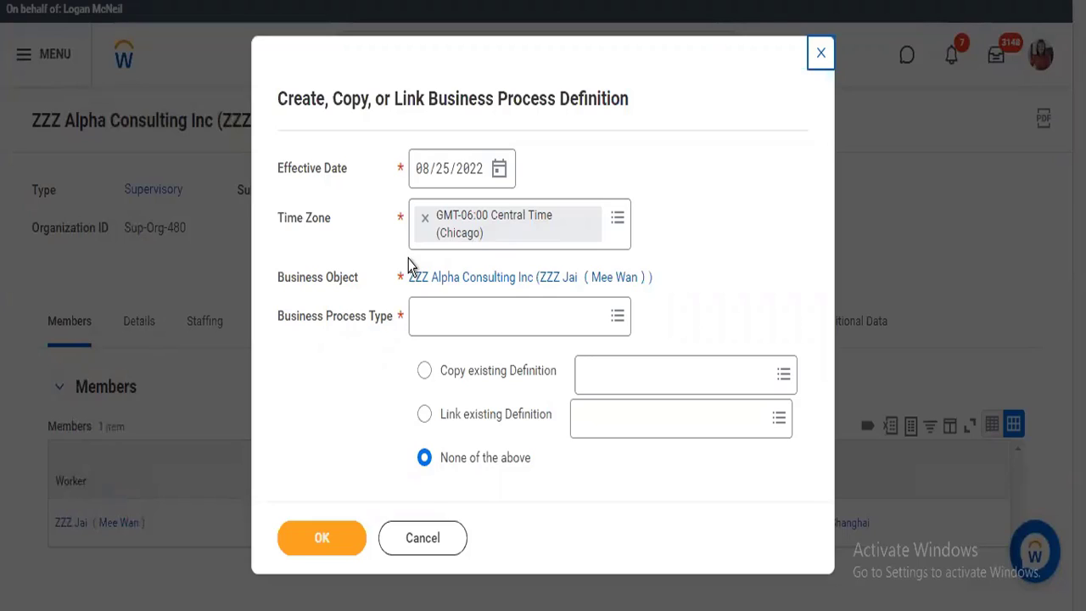
pyautogui.click(462, 318)
pyautogui.write('sta')
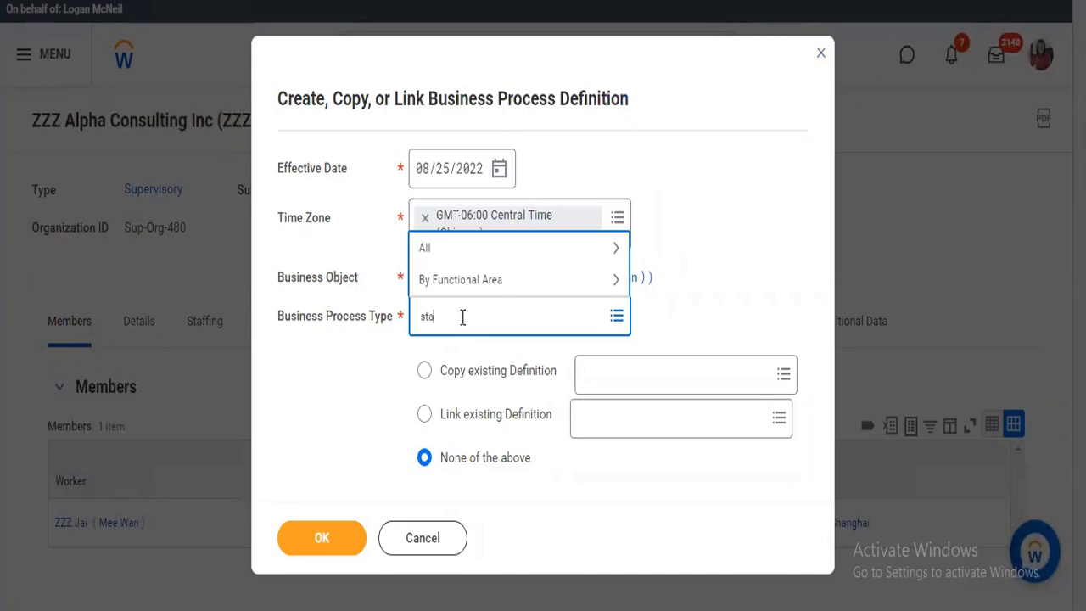
pyautogui.write('rt performance review')
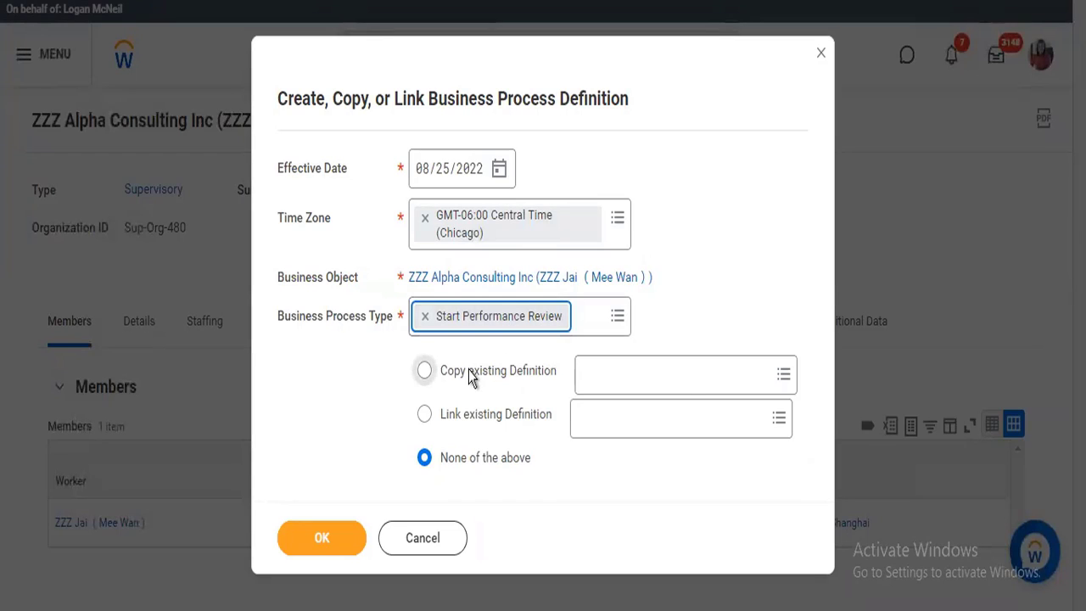
pyautogui.moveTo(472, 378)
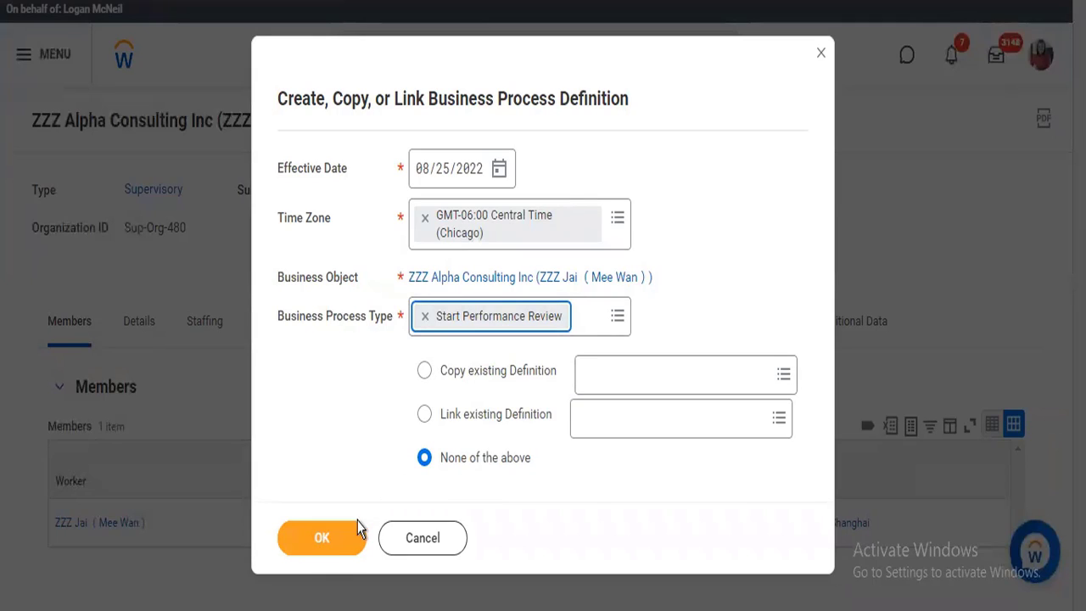
pyautogui.click(332, 547)
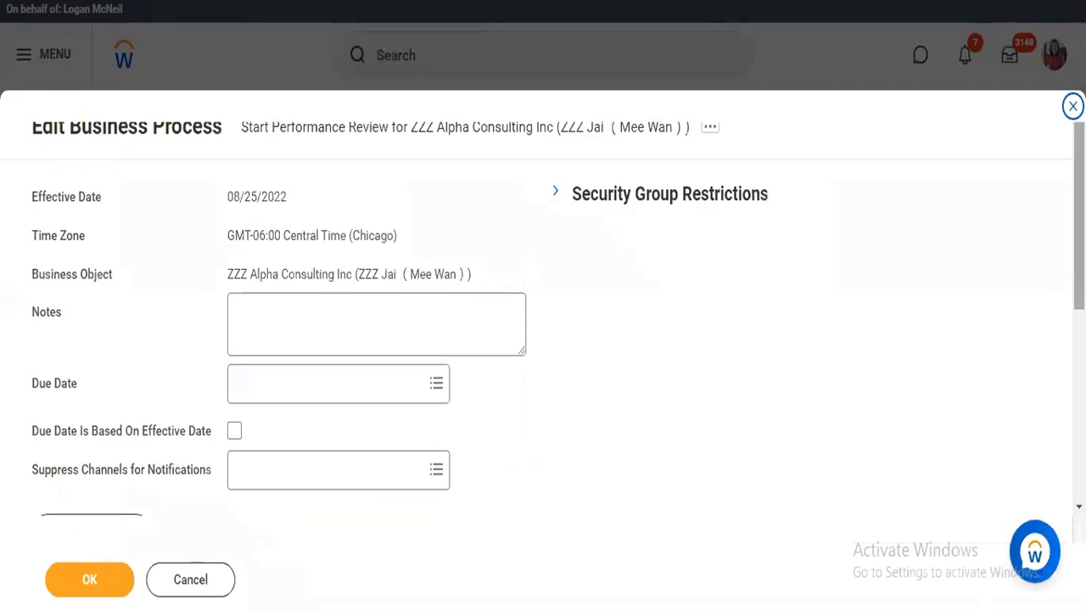
pyautogui.scroll(-5, 543, 339)
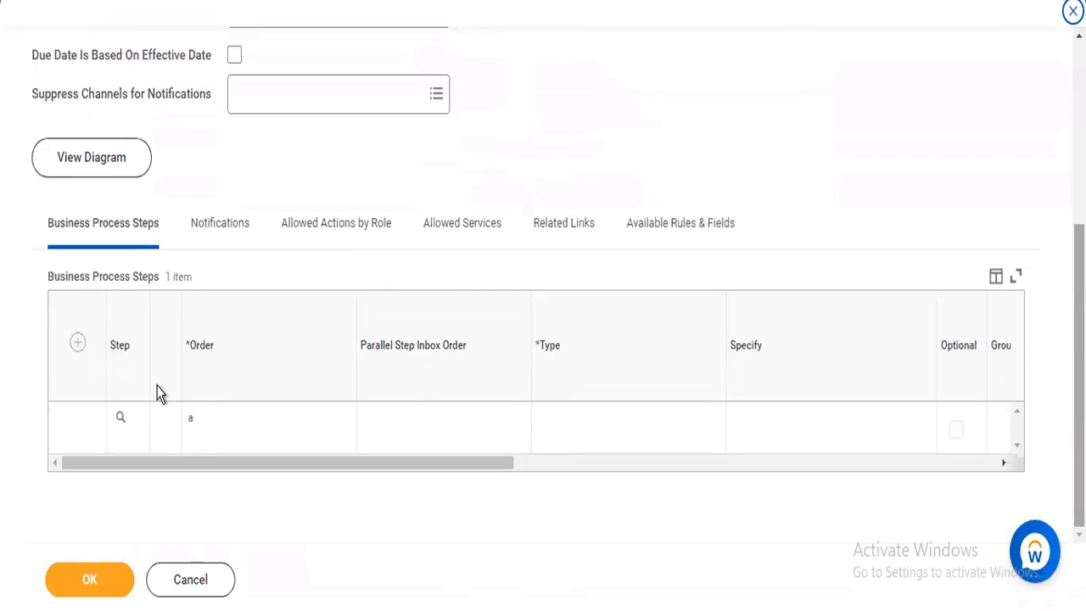
pyautogui.click(78, 343)
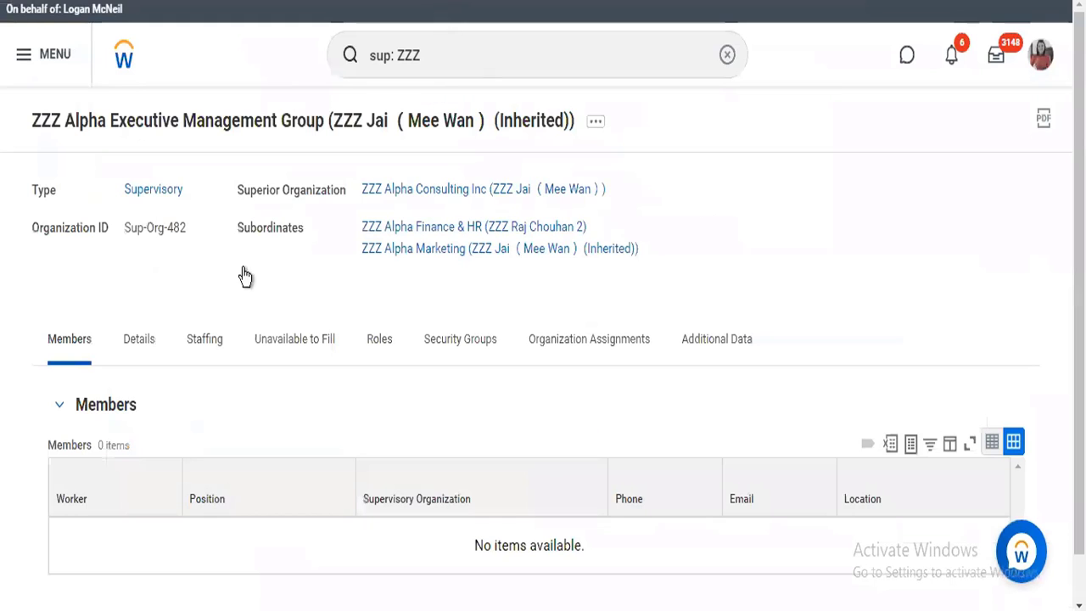
# Step: View the superior organization ZZZ Alpha Consulting Inc and return to its subordinate ZZZ Alpha Executive Management Group
pyautogui.click(455, 190)
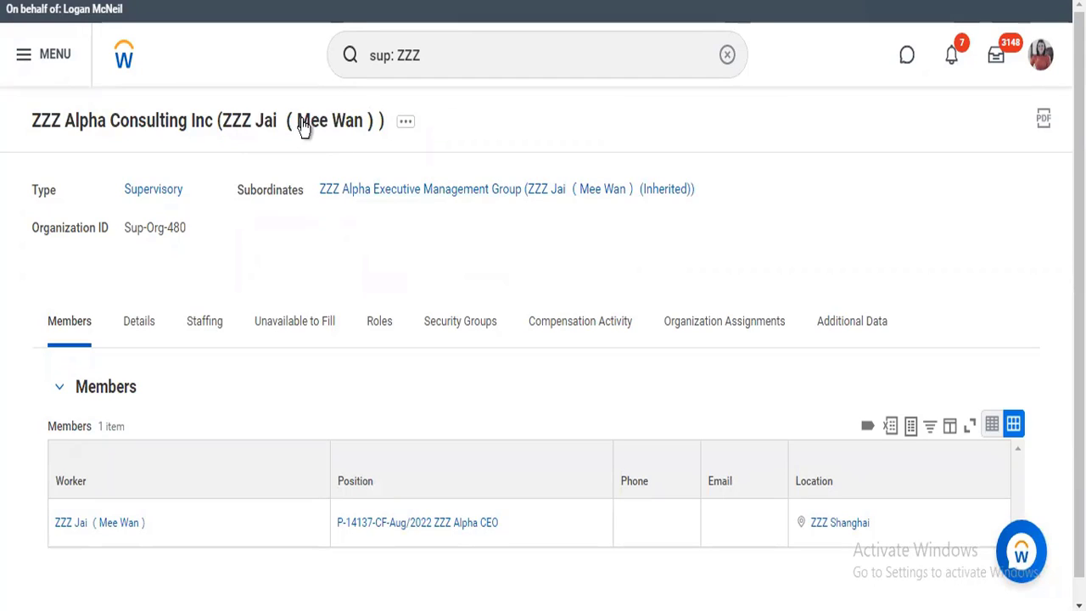
pyautogui.click(576, 343)
pyautogui.click(452, 192)
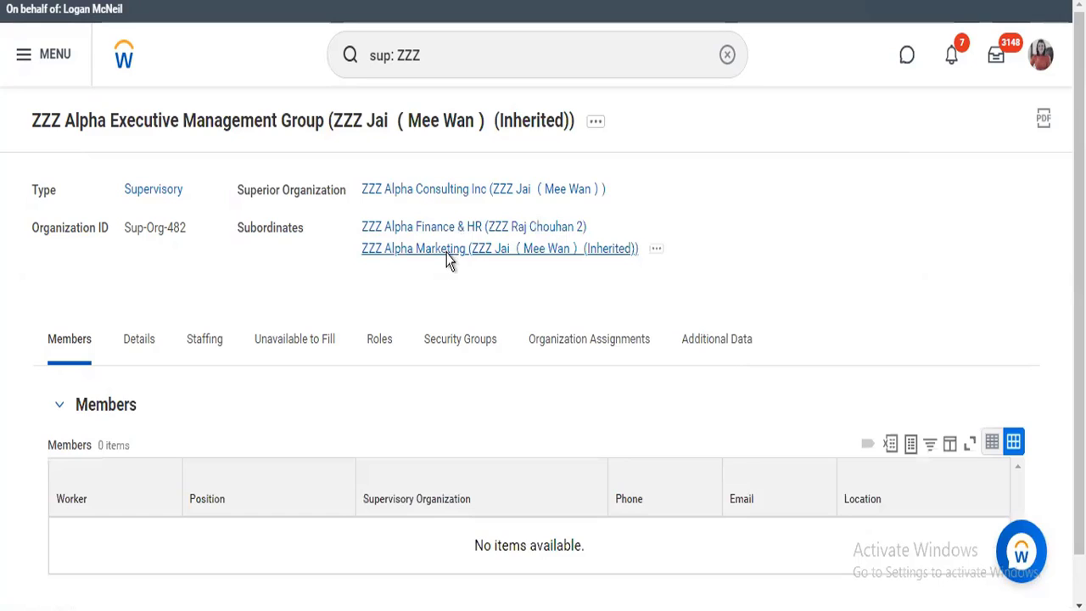
# Step: Open the subordinate organization ZZZ Alpha Marketing and list the actions available for it
pyautogui.click(447, 251)
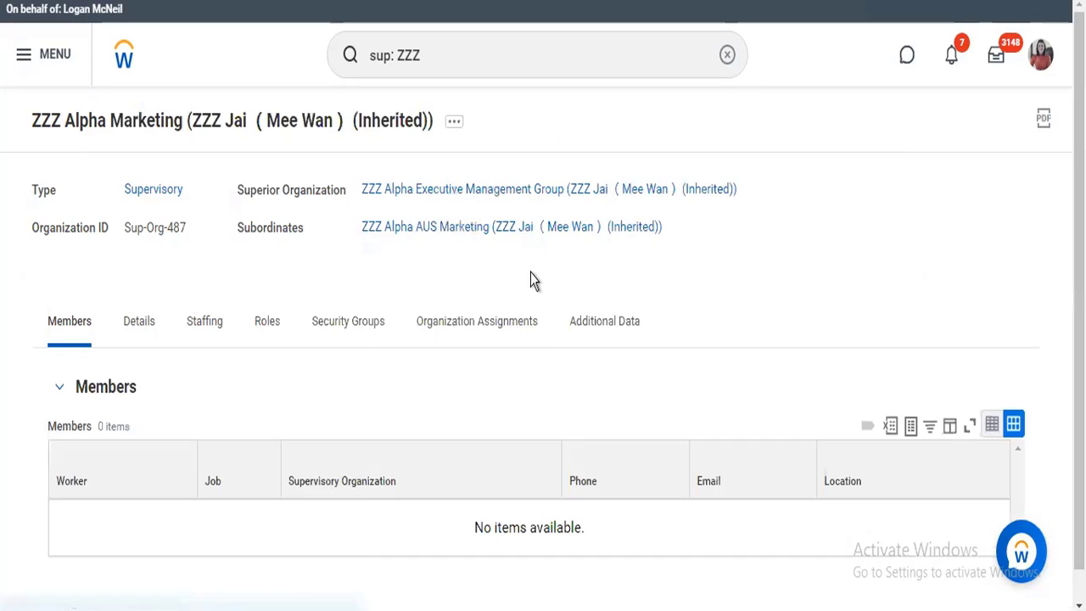
pyautogui.click(452, 125)
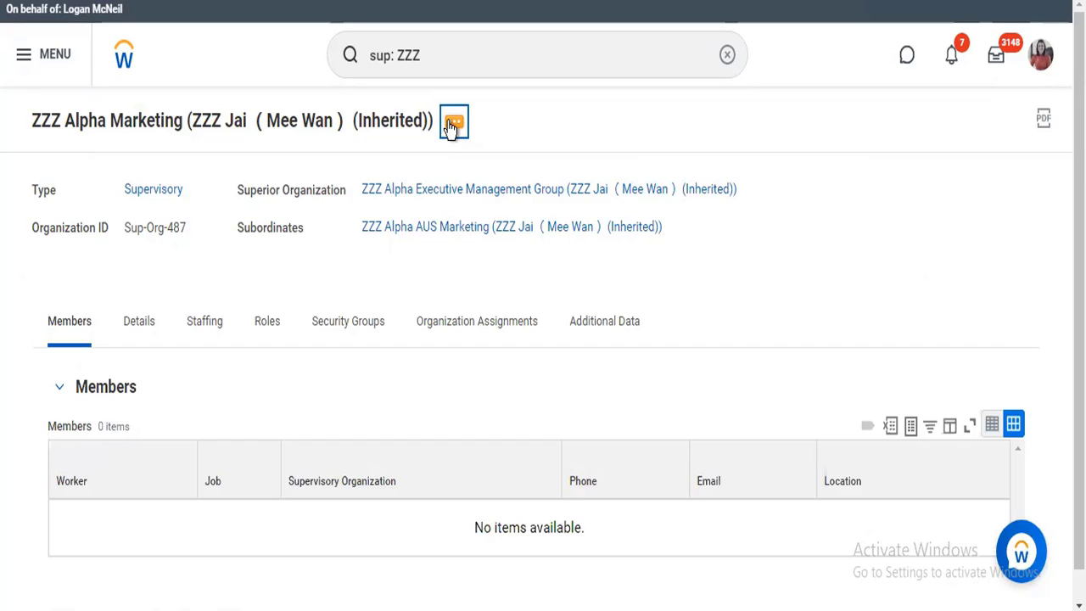
pyautogui.click(453, 124)
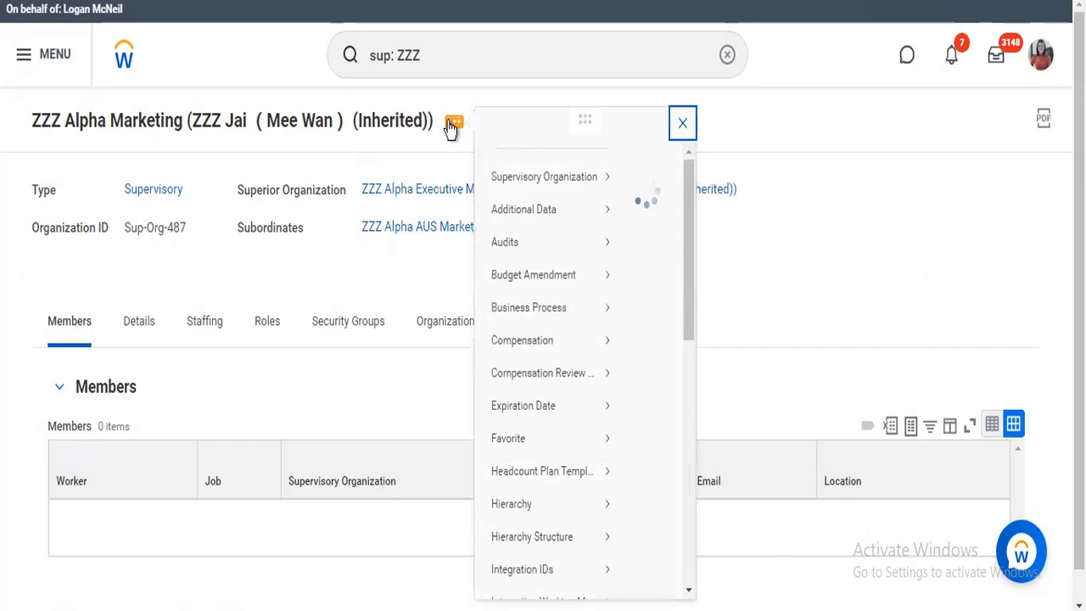
pyautogui.moveTo(568, 326)
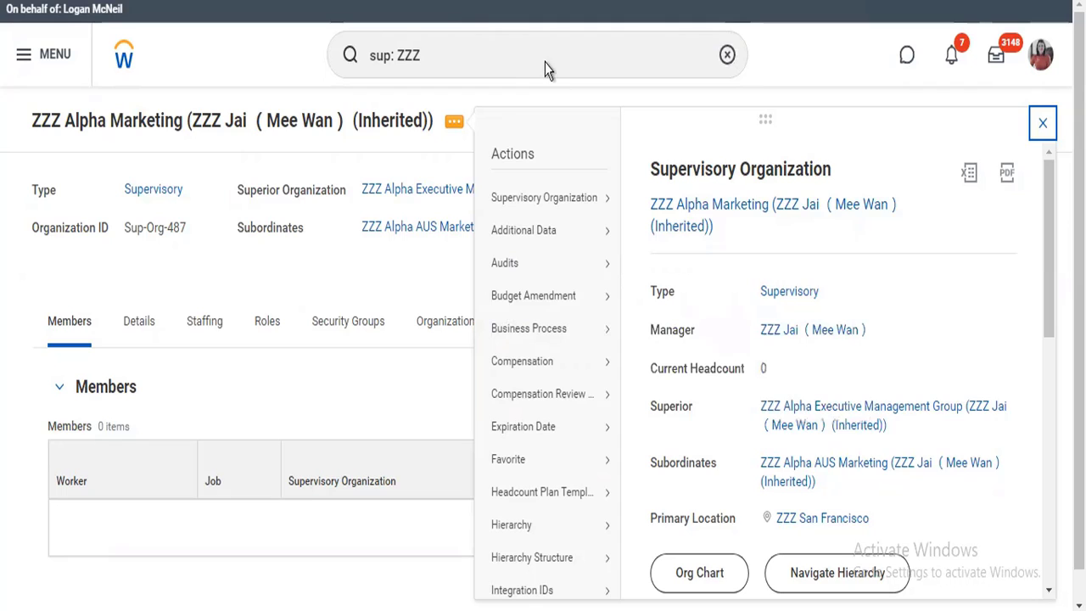
# Step: Search for "bp: start performance review" and open the default definition to view its business process steps
pyautogui.click(506, 54)
pyautogui.write('start')
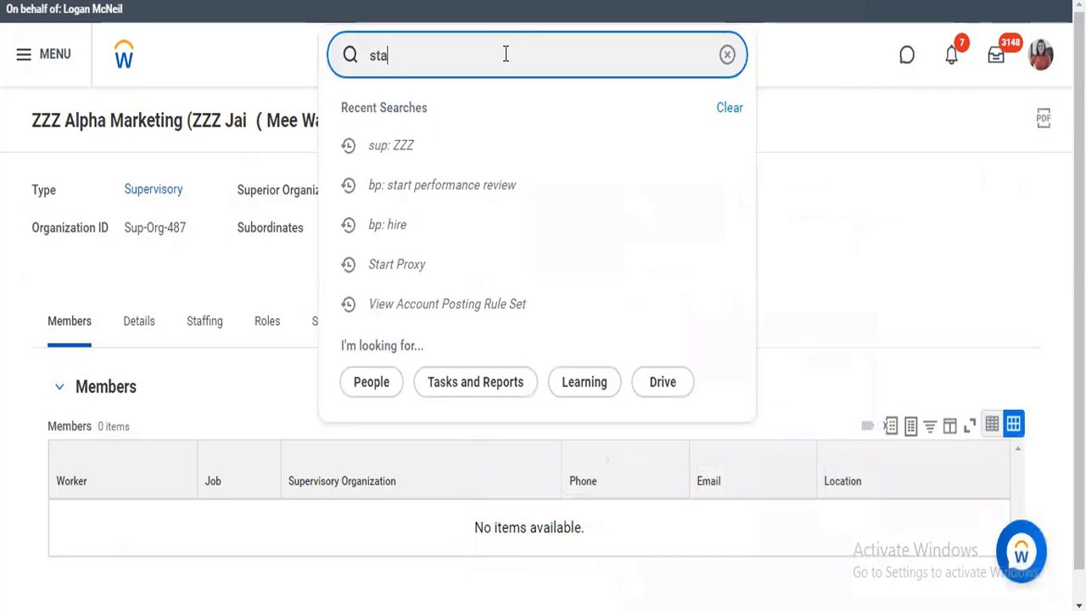
pyautogui.press('BackSpace')
pyautogui.press('BackSpace')
pyautogui.press('BackSpace')
pyautogui.press('BackSpace')
pyautogui.press('BackSpace')
pyautogui.press('BackSpace')
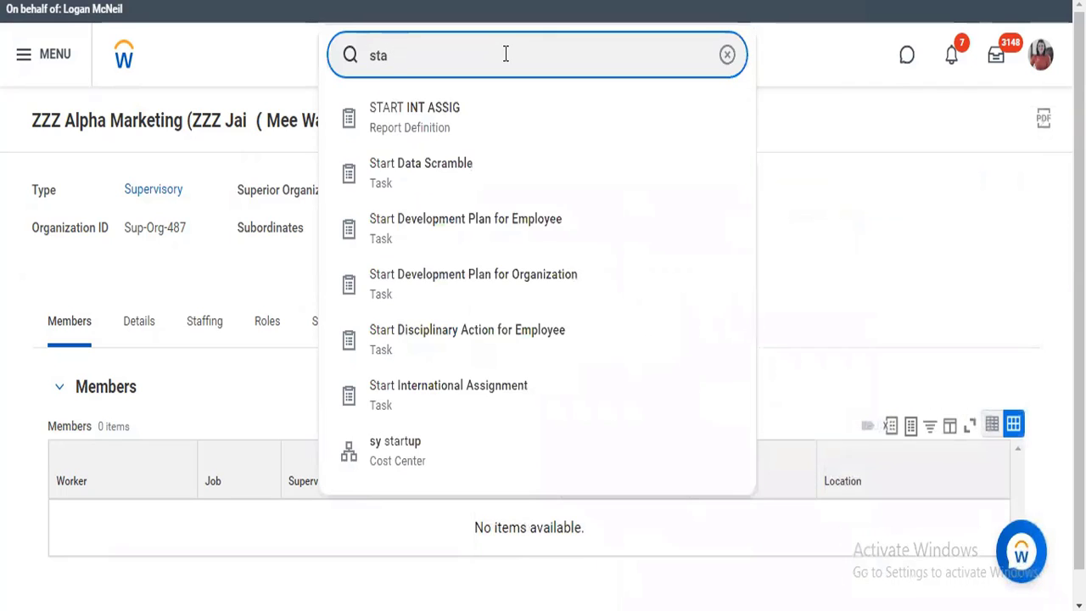
pyautogui.write('b')
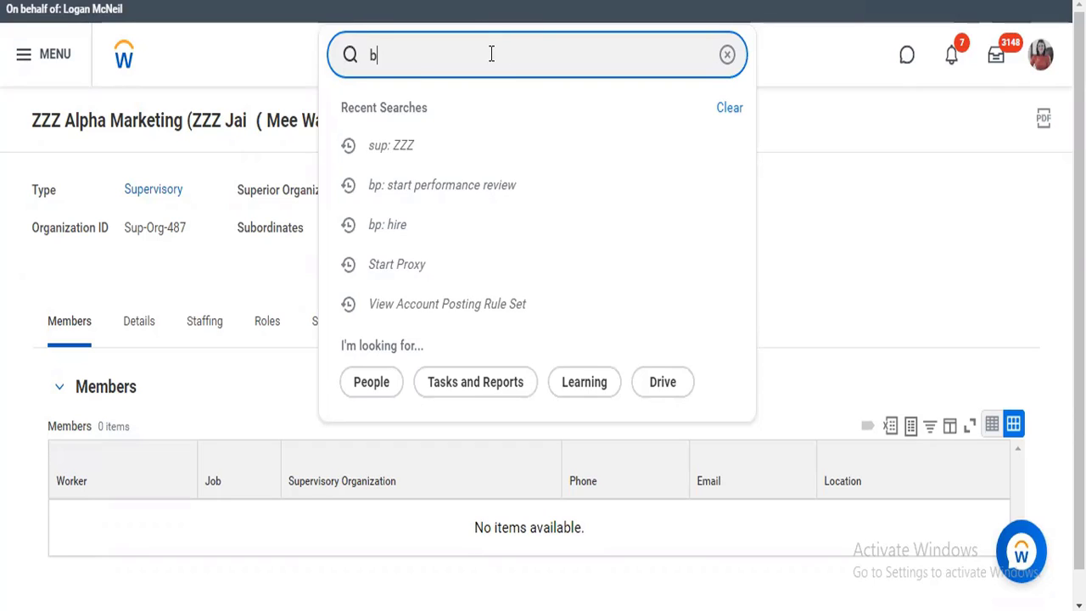
pyautogui.write('p: start performance review')
pyautogui.press('Return')
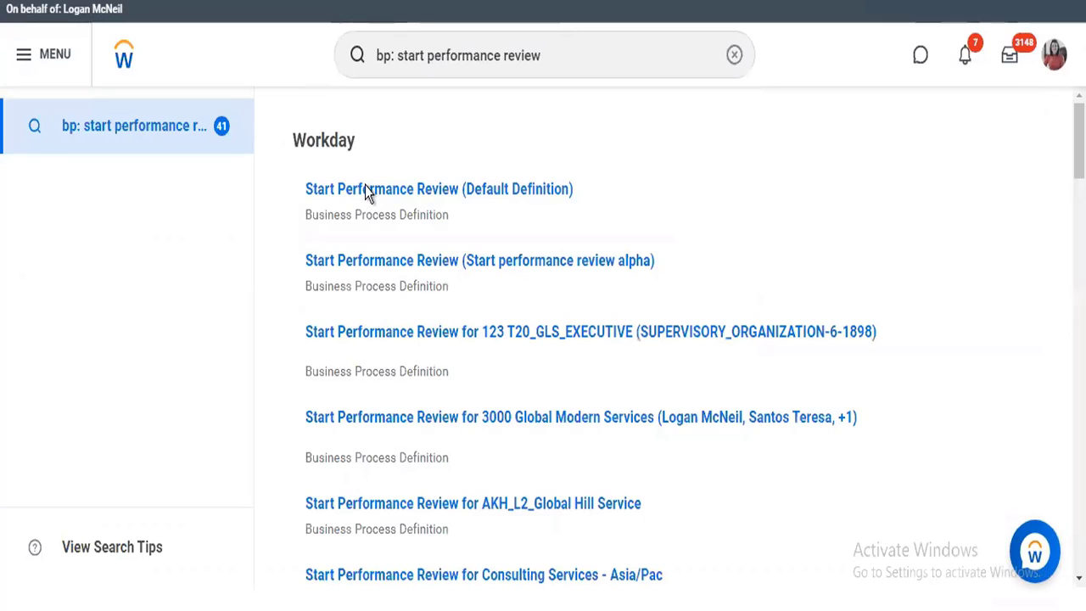
pyautogui.click(364, 190)
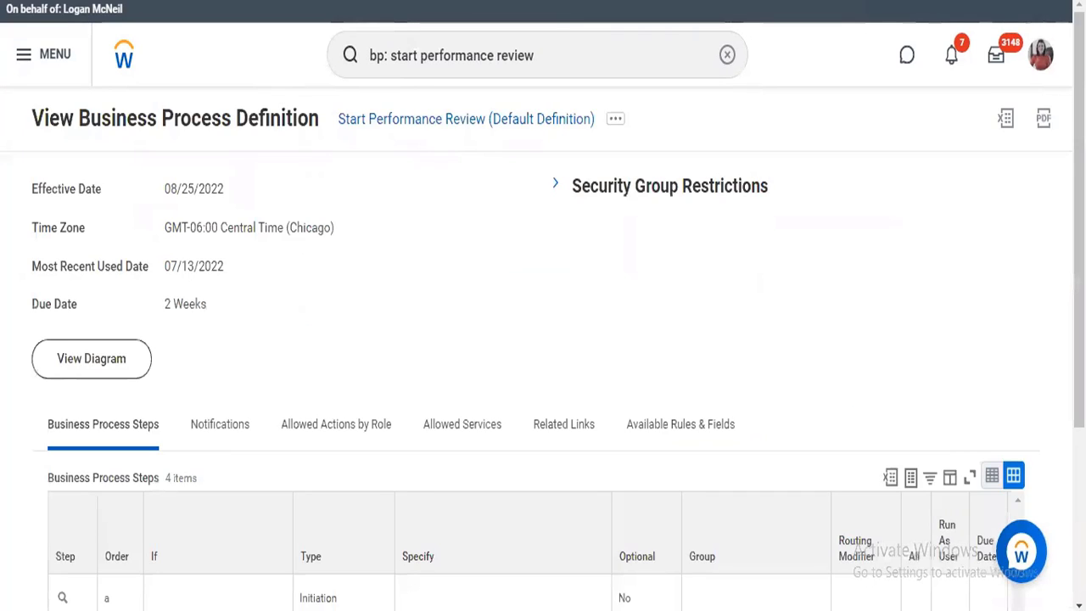
pyautogui.scroll(-3, 593, 458)
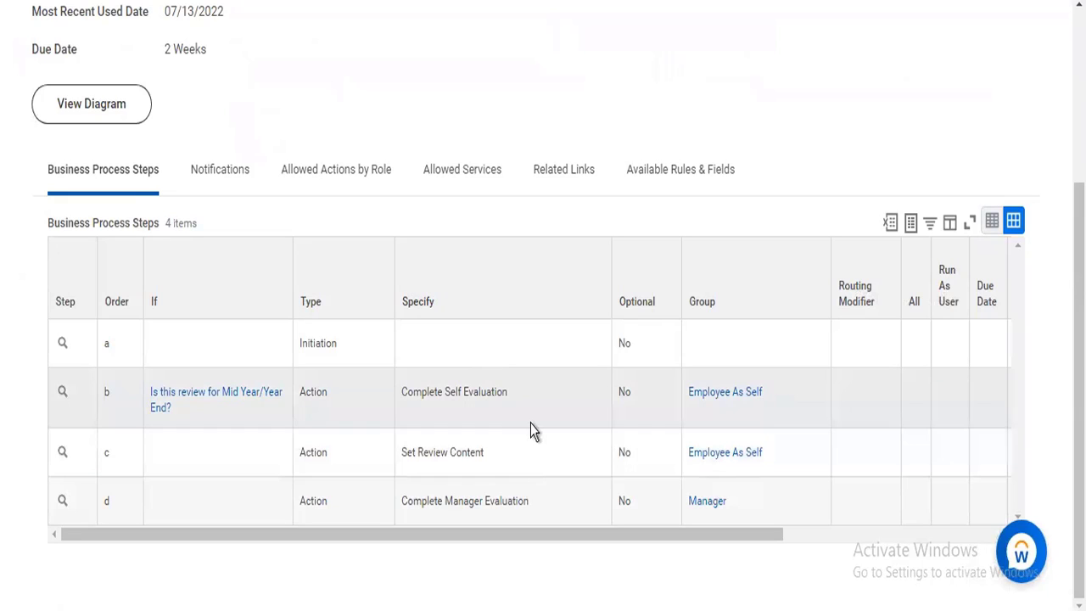
# Step: Review the allowed services and the available rules and fields of the Start Performance Review default definition
pyautogui.click(476, 167)
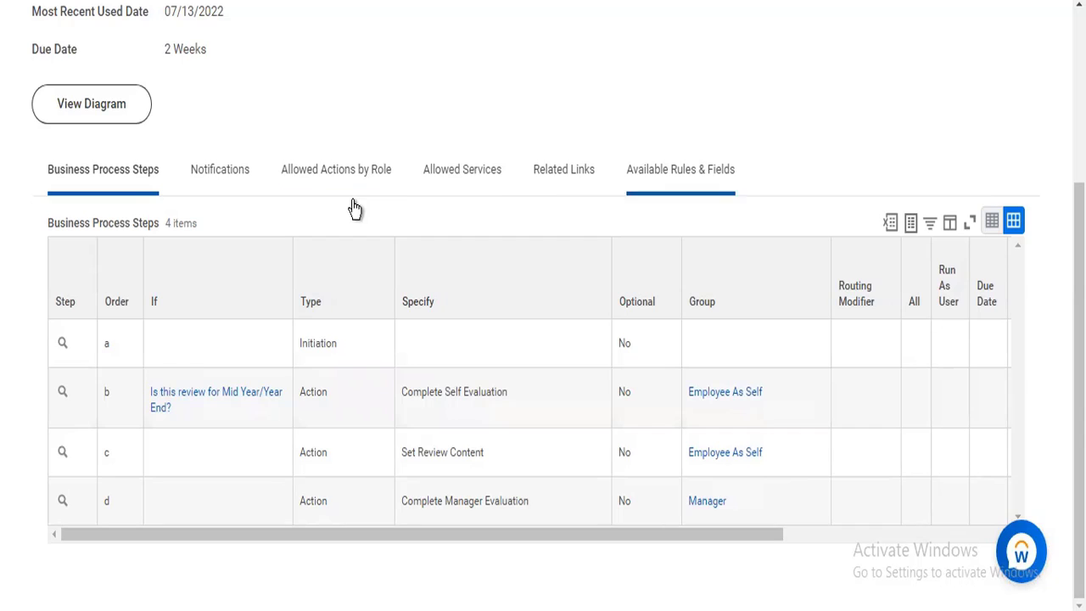
pyautogui.click(475, 176)
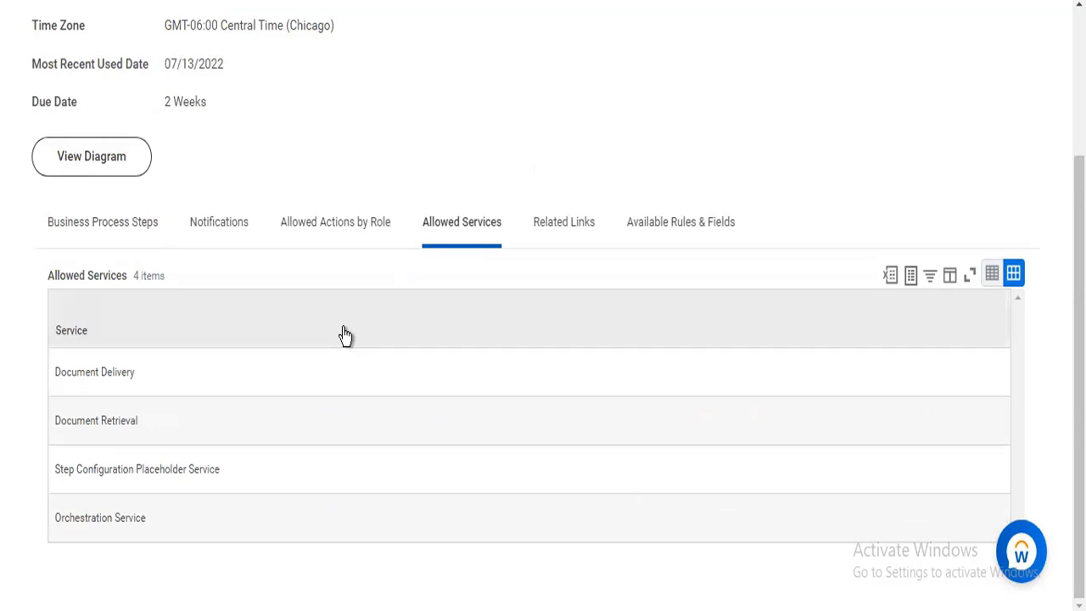
pyautogui.click(330, 224)
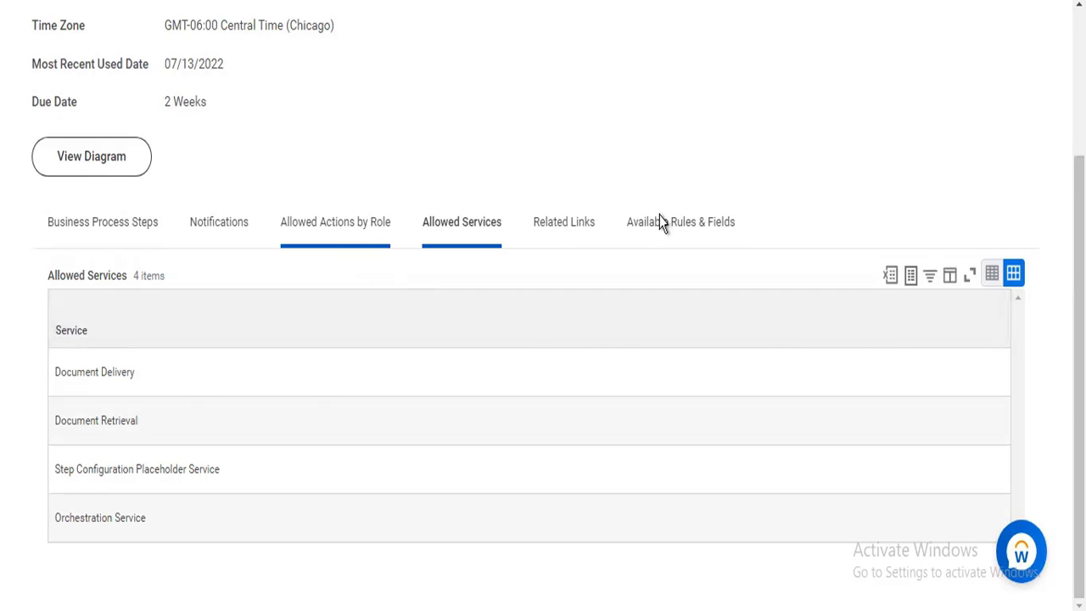
pyautogui.click(666, 187)
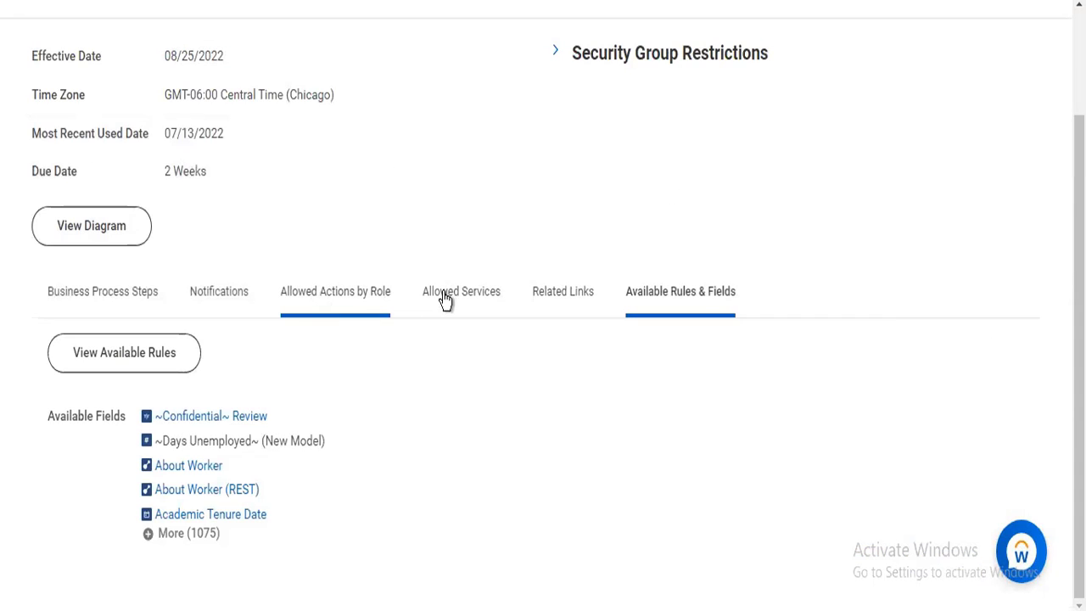
pyautogui.click(452, 297)
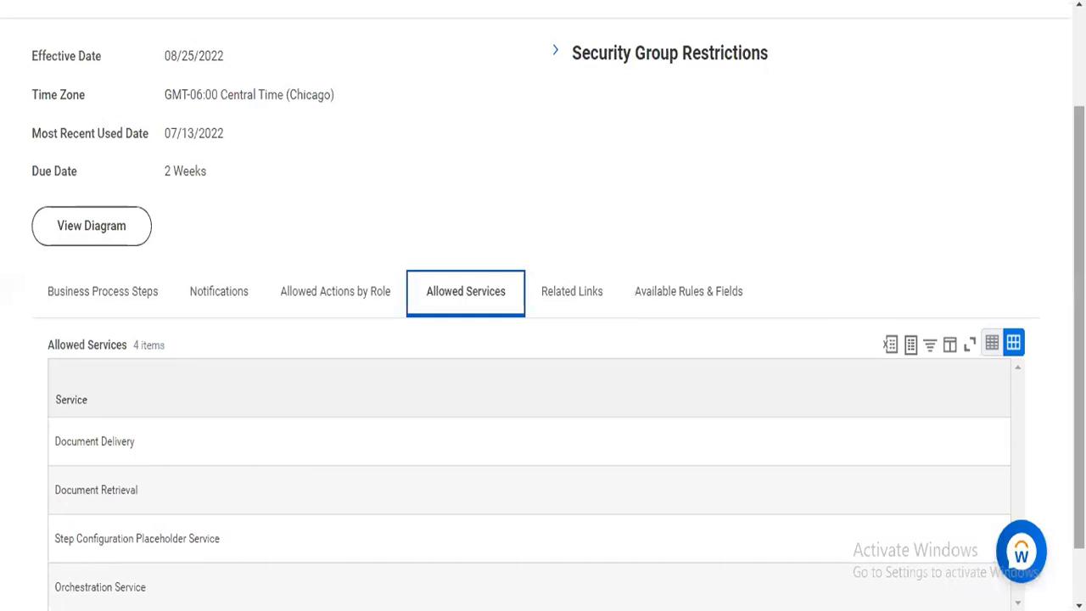
pyautogui.scroll(-1, 543, 339)
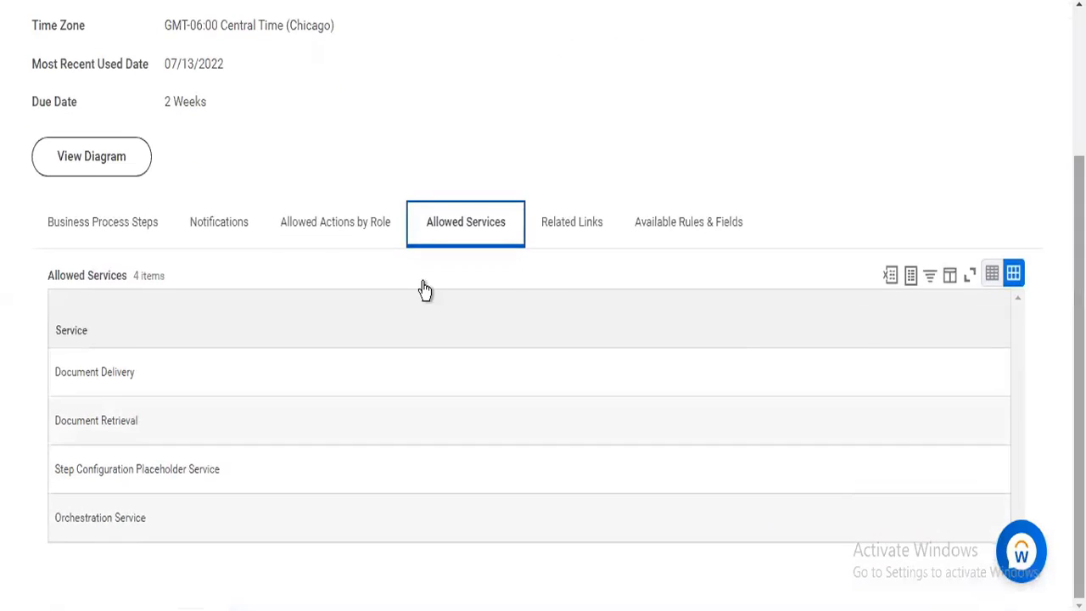
# Step: Review the allowed actions by role, including who can perform each action and the related business processes
pyautogui.click(307, 225)
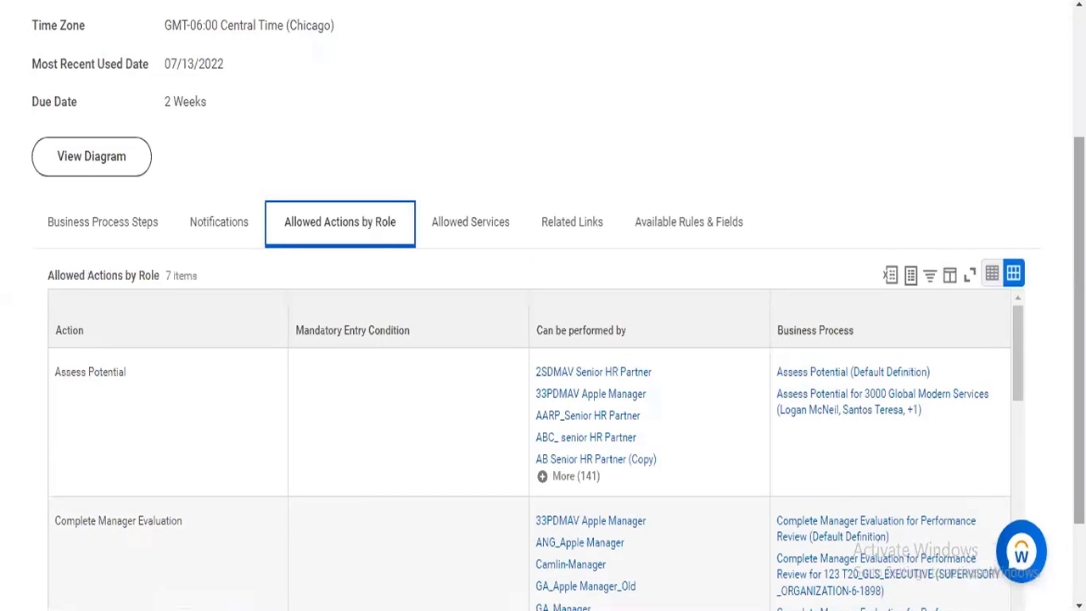
pyautogui.scroll(-2, 116, 381)
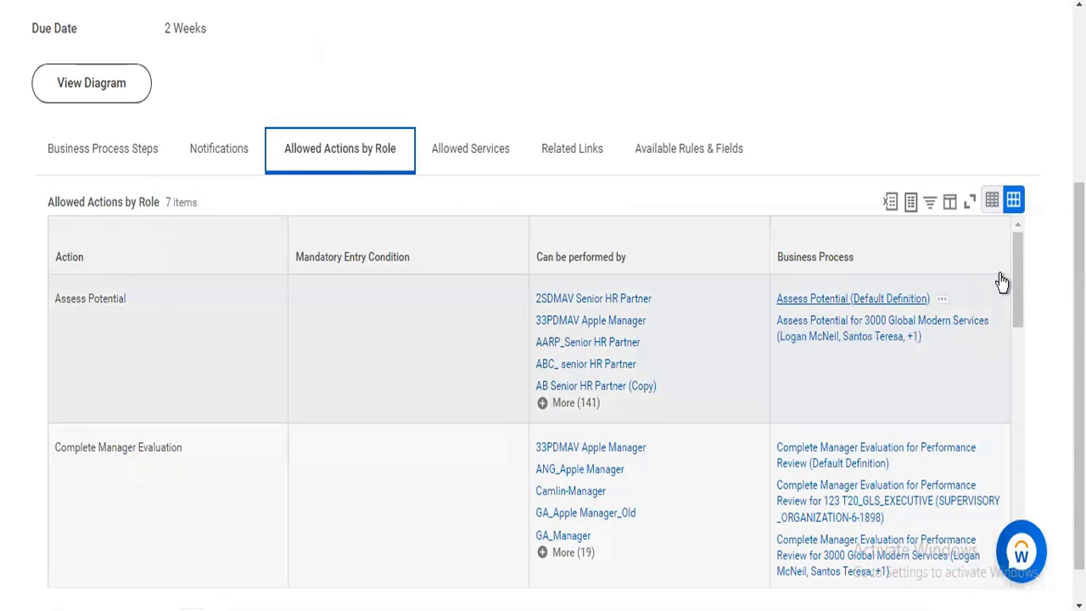
pyautogui.scroll(-5, 1020, 322)
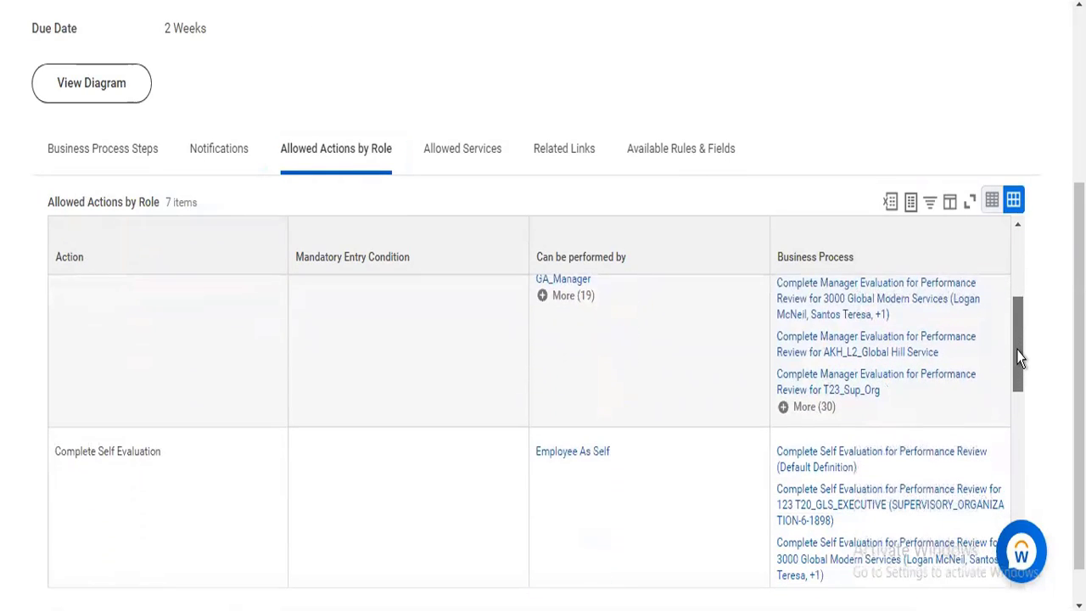
pyautogui.moveTo(1017, 361); pyautogui.dragTo(1020, 405)
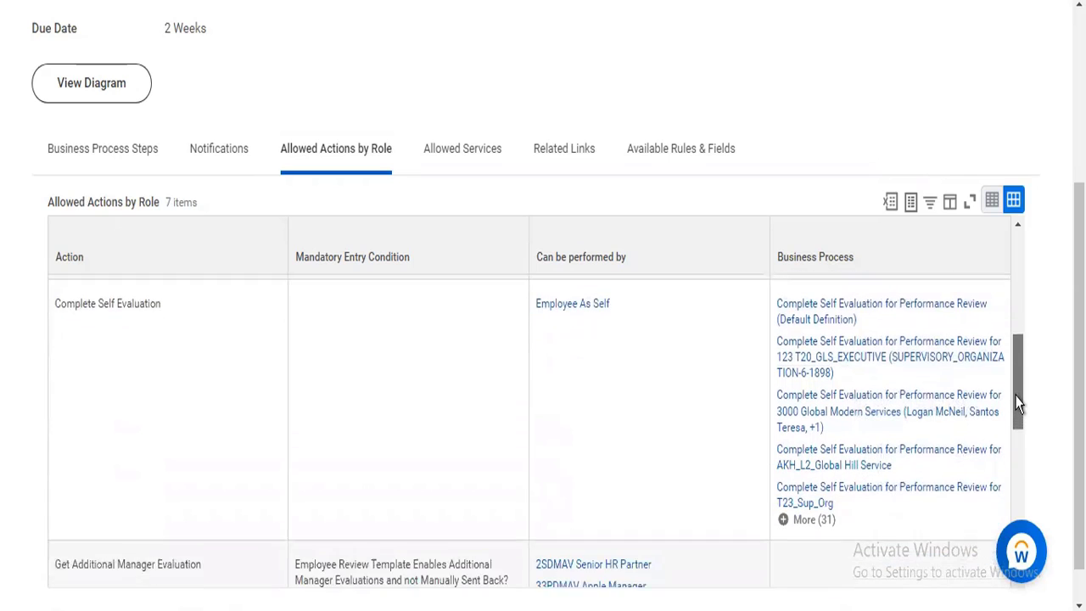
pyautogui.scroll(-2, 1020, 405)
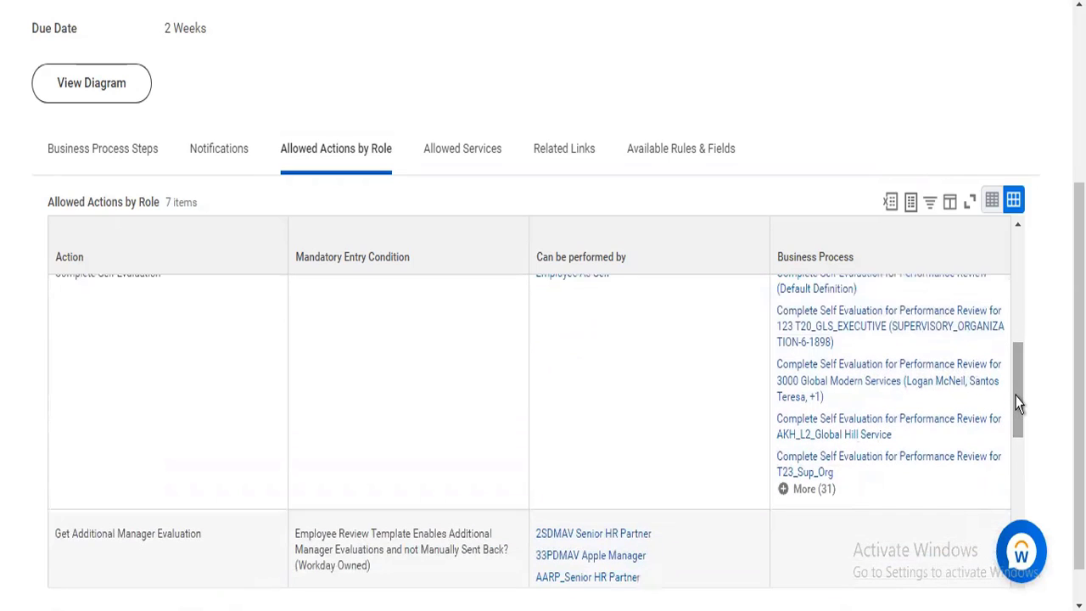
pyautogui.scroll(8, 1017, 283)
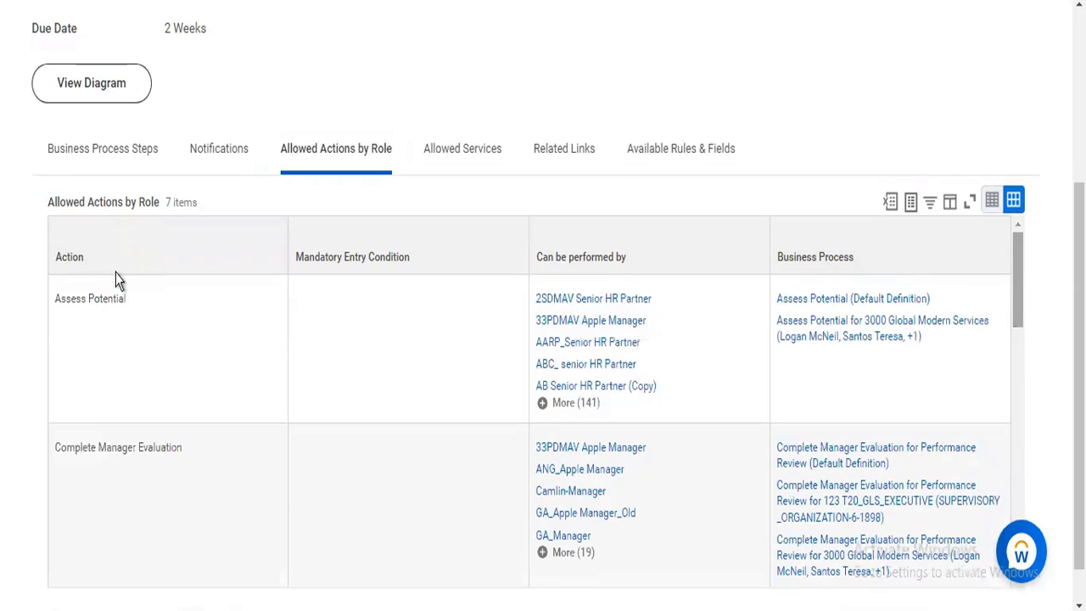
# Step: Close the Start Performance Review definition being edited for ZZZ Alpha Consulting Inc without saving it
pyautogui.click(82, 169)
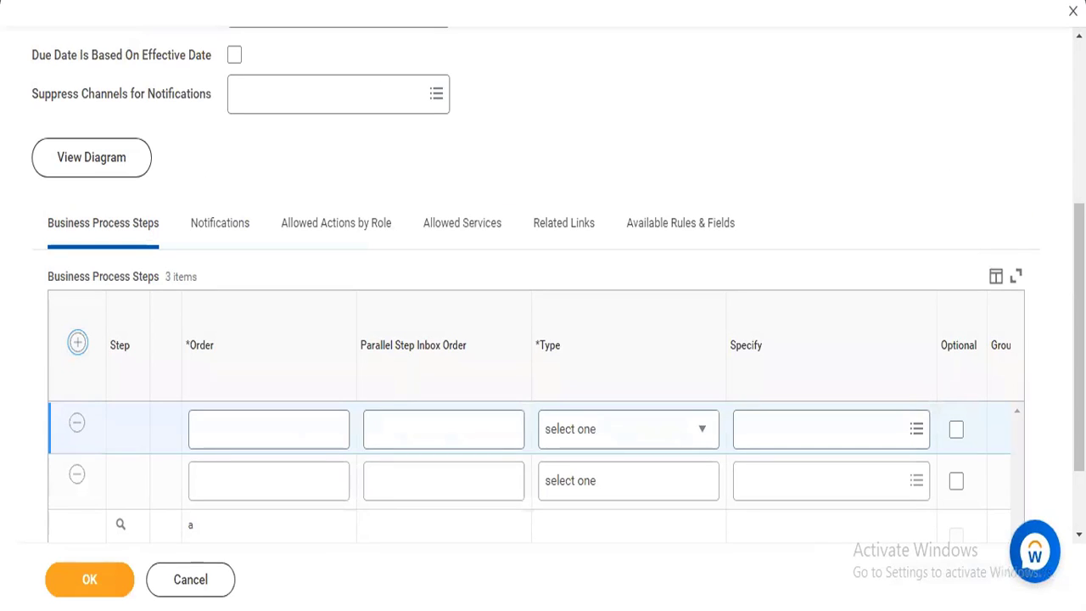
pyautogui.click(1072, 11)
pyautogui.click(458, 356)
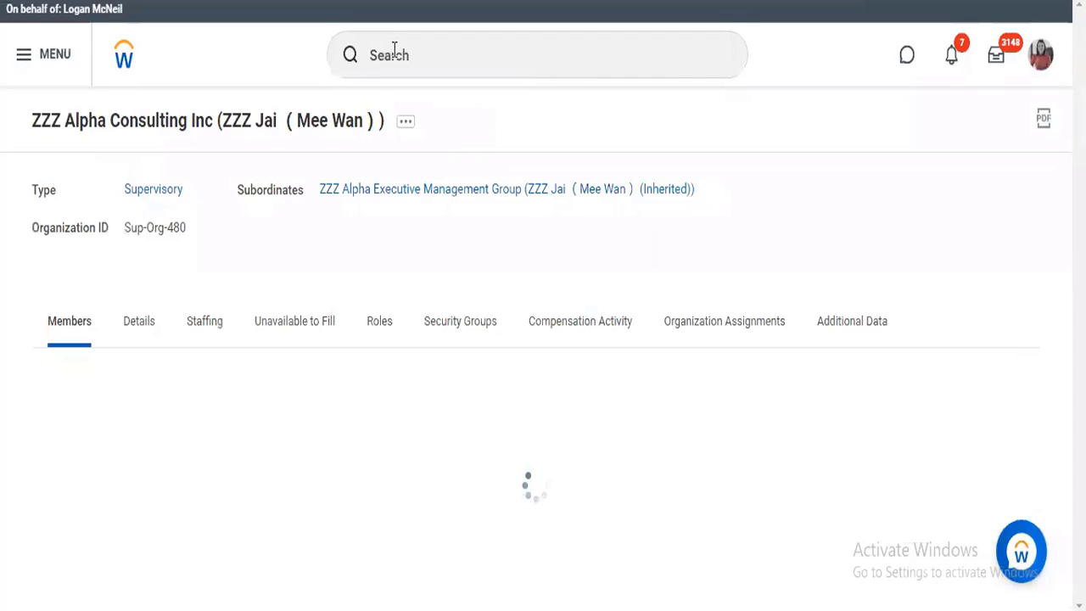
# Step: Search for "bp: hire" and open the Hire (Alpha_Hire) business process definition
pyautogui.click(393, 50)
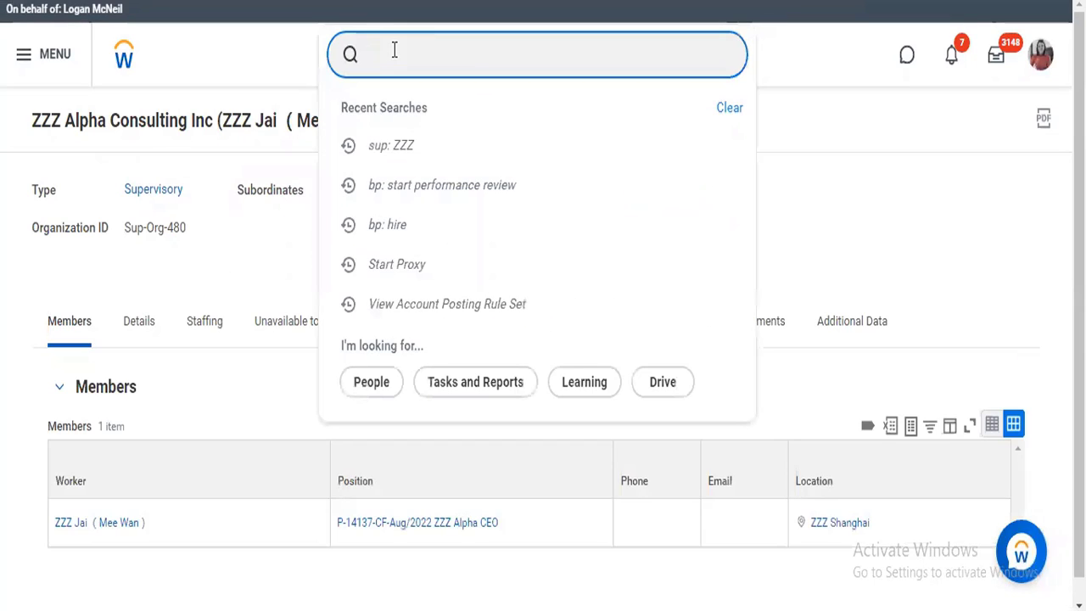
pyautogui.write('bp: hi')
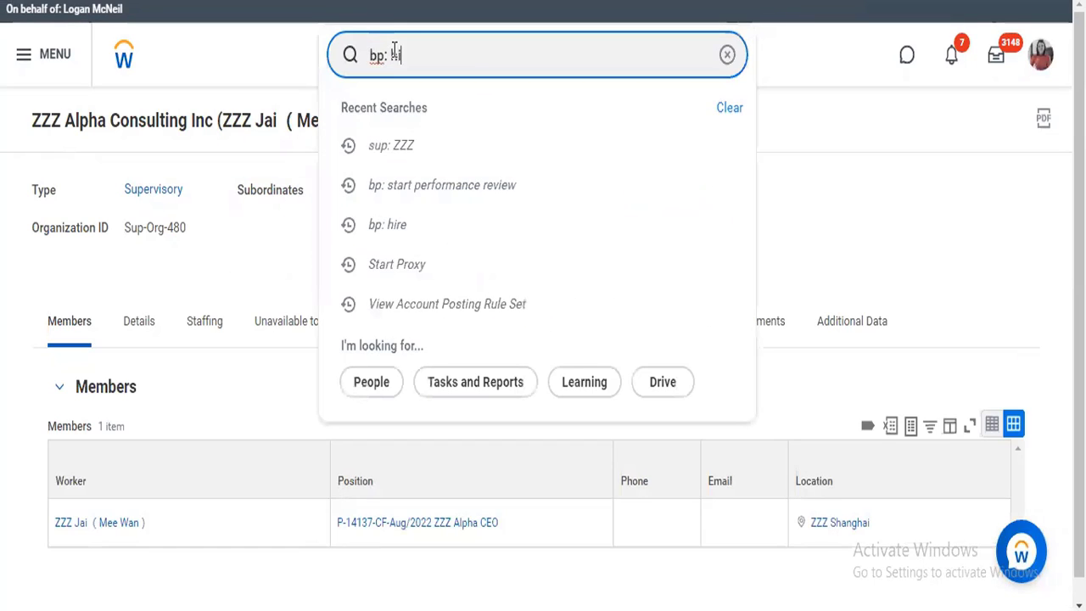
pyautogui.write('re')
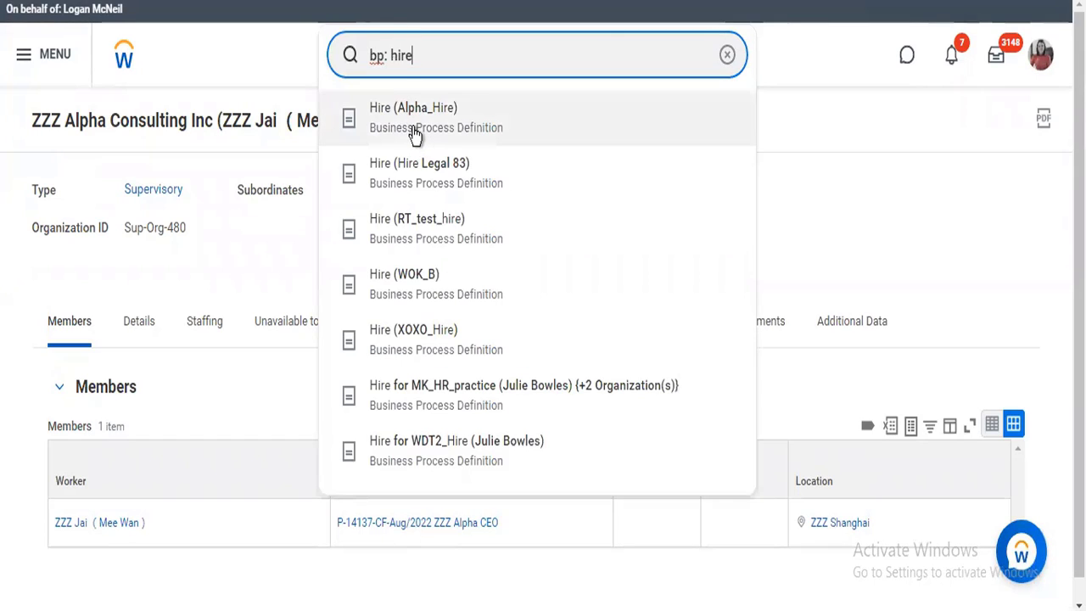
pyautogui.click(415, 135)
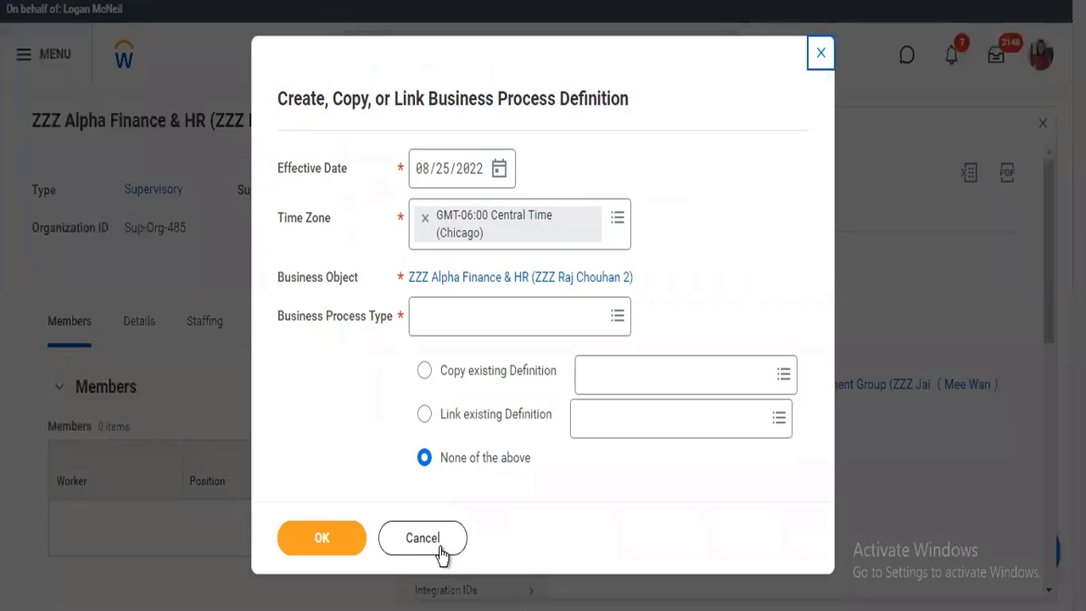
# Step: Cancel creating a business process definition for ZZZ Alpha Finance & HR and search for "bp: propose comp hire"
pyautogui.click(441, 551)
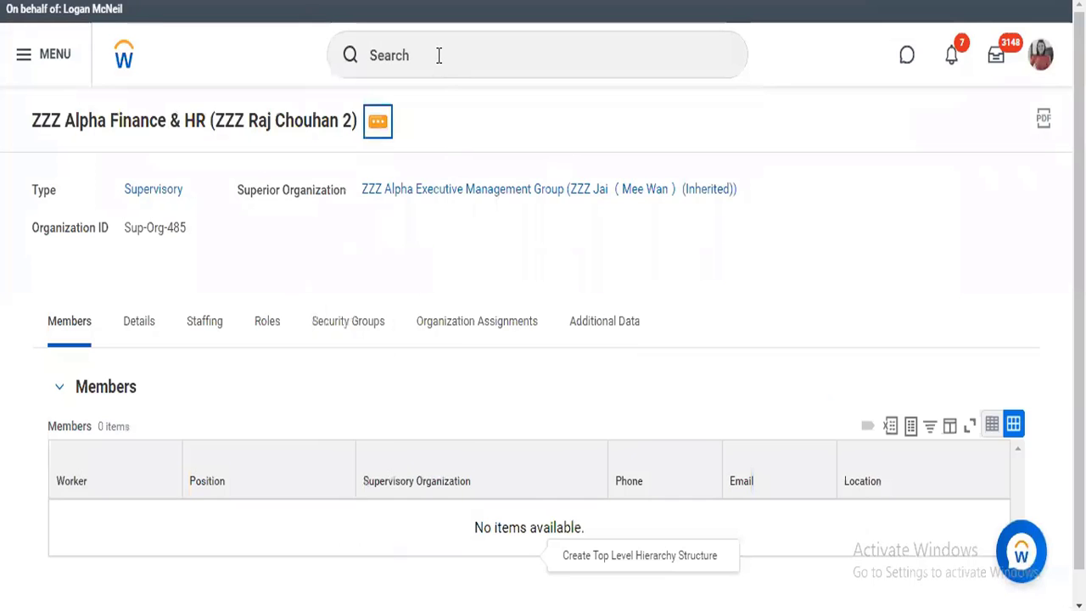
pyautogui.click(438, 55)
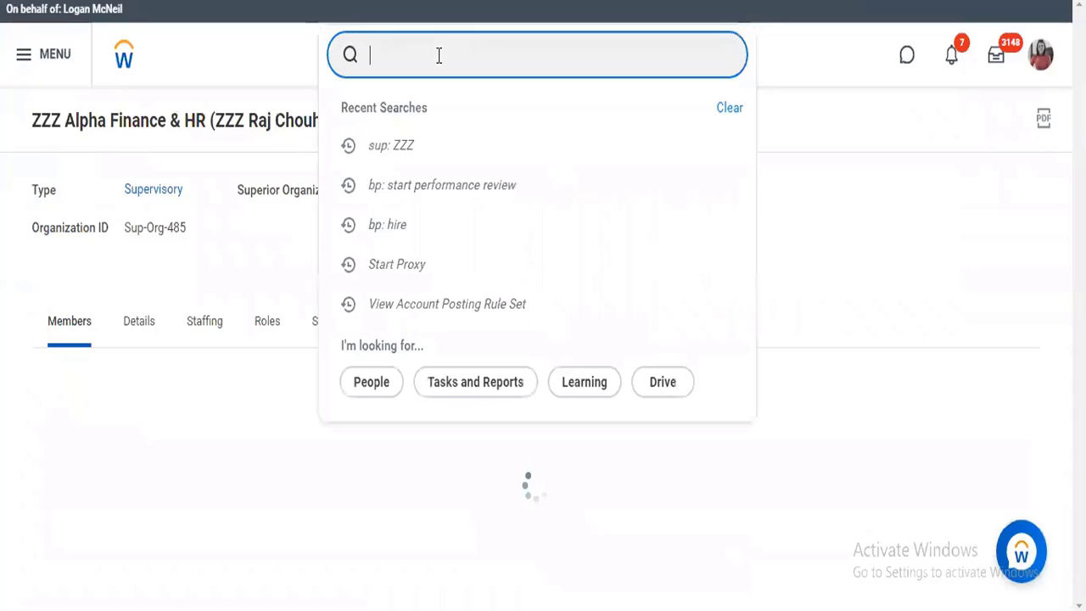
pyautogui.write('bp: ')
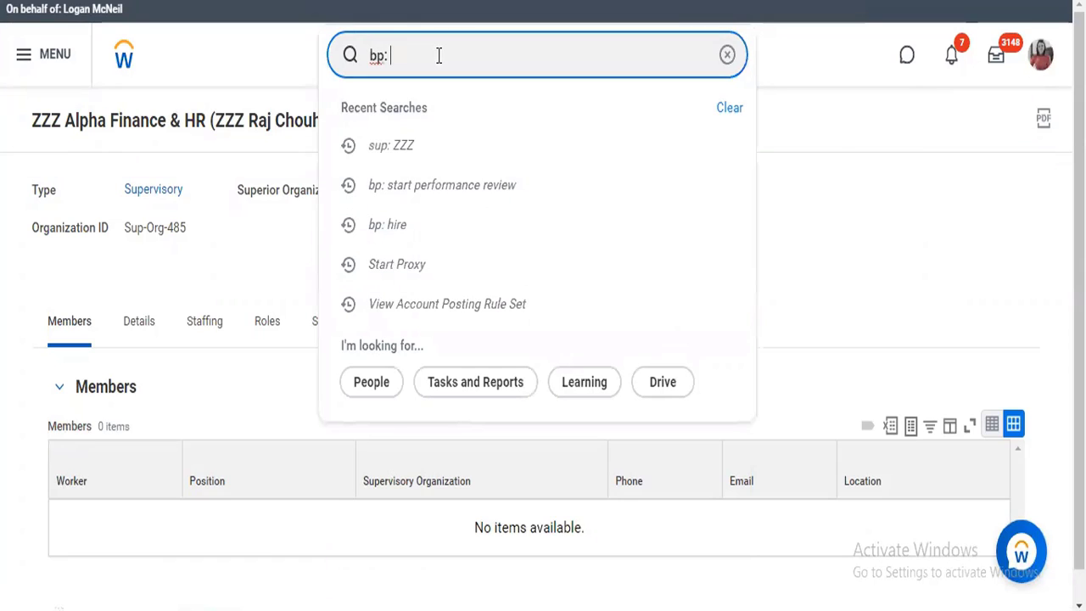
pyautogui.write('propose com')
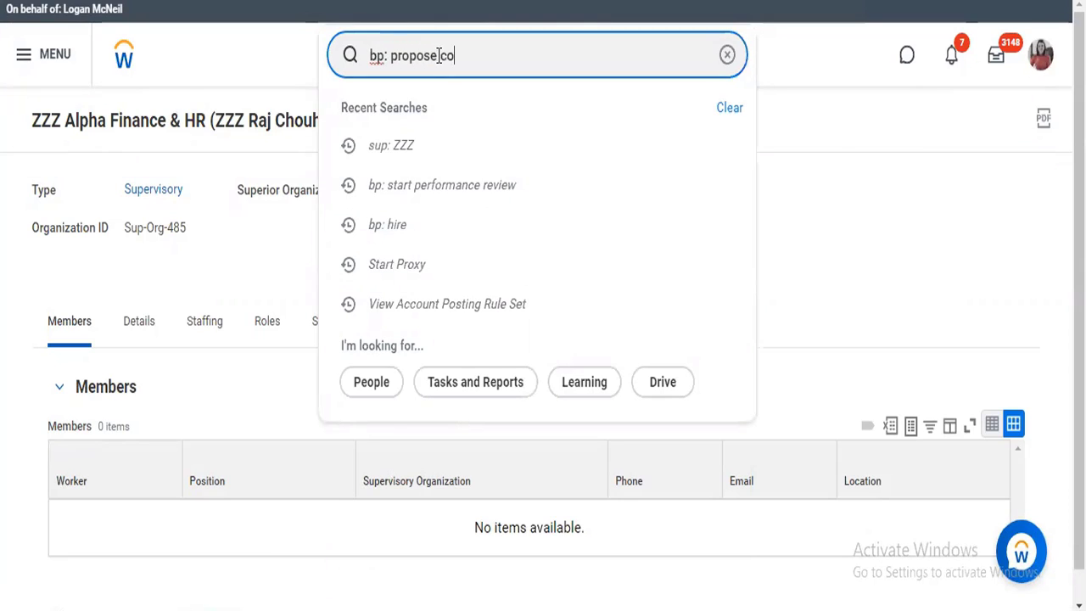
pyautogui.write('p hire')
pyautogui.press('Return')
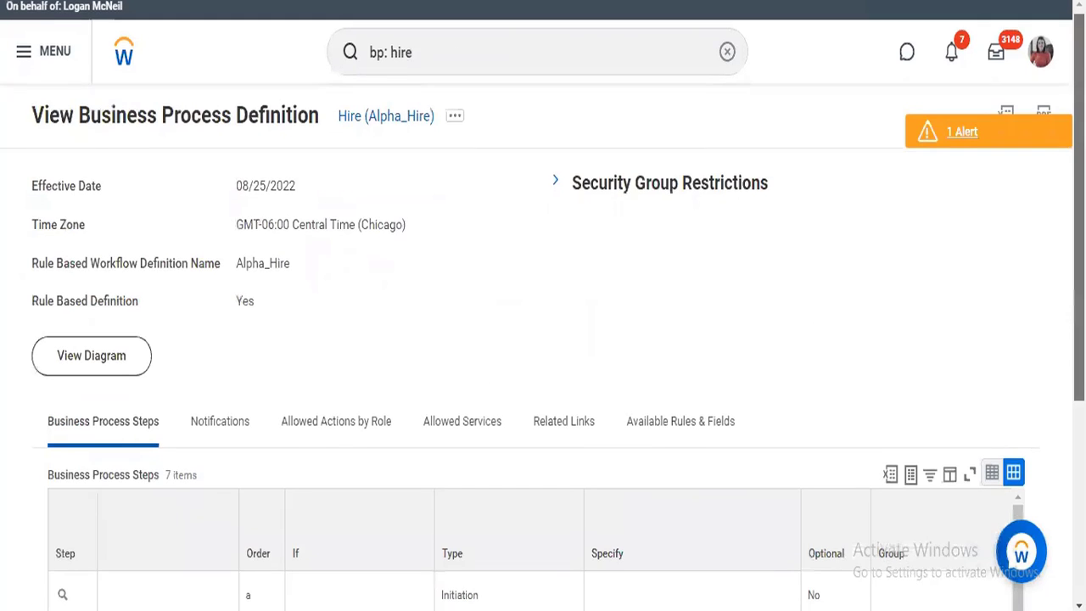
# Step: Review the header details and business process steps of the Hire (Alpha_Hire) definition
pyautogui.scroll(-4, 647, 582)
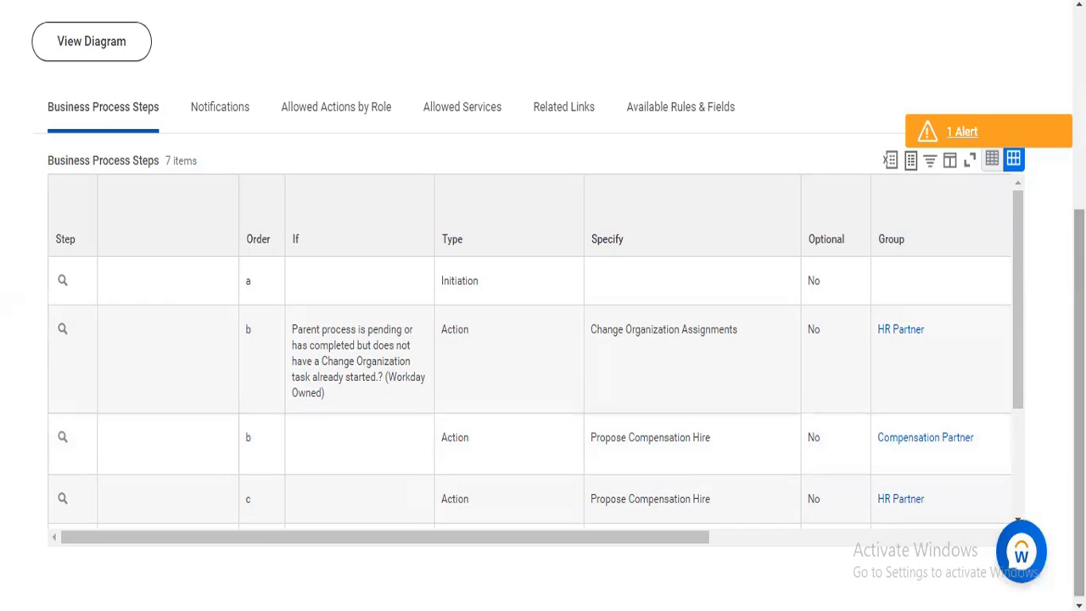
pyautogui.scroll(4, 1036, 327)
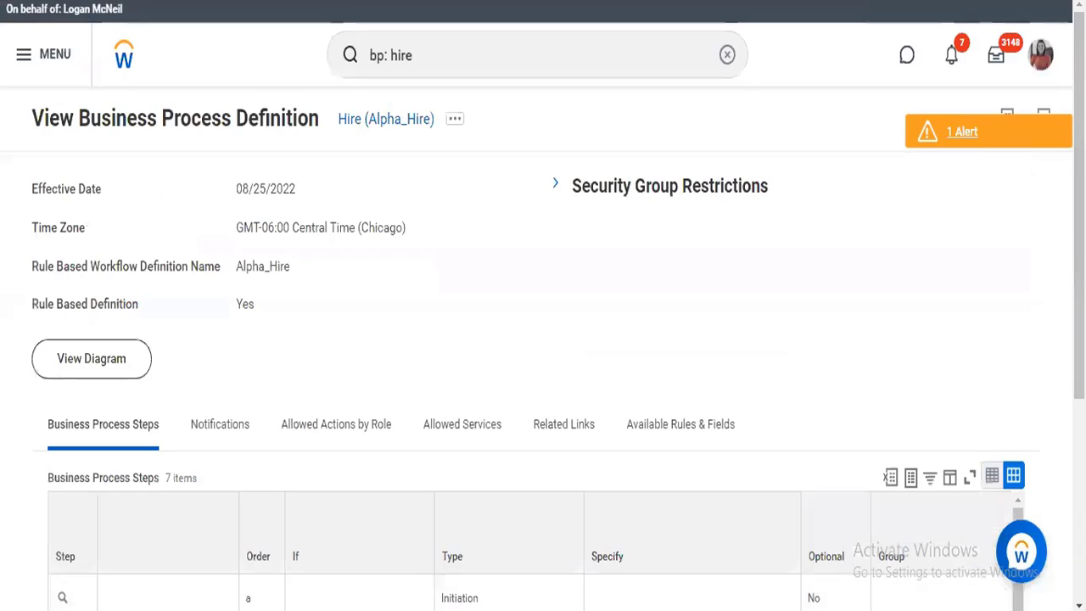
pyautogui.scroll(-4, 674, 458)
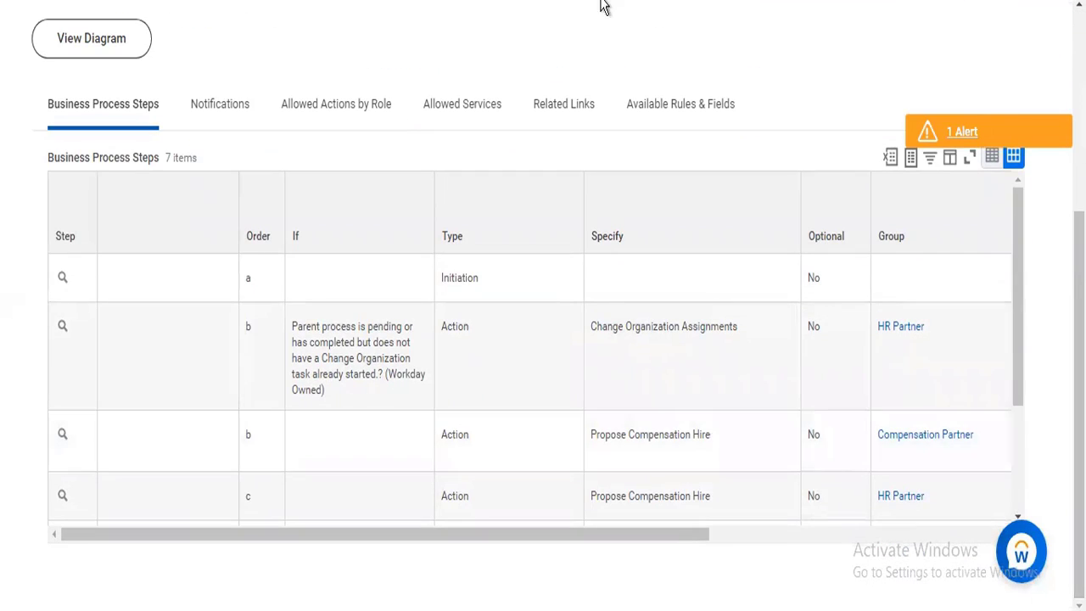
# Step: Open the Propose Compensation Hire (xoxo_Ban) definition from the "bp: propose comp hire" results and return to the results
pyautogui.hotkey('alt', 'Left')
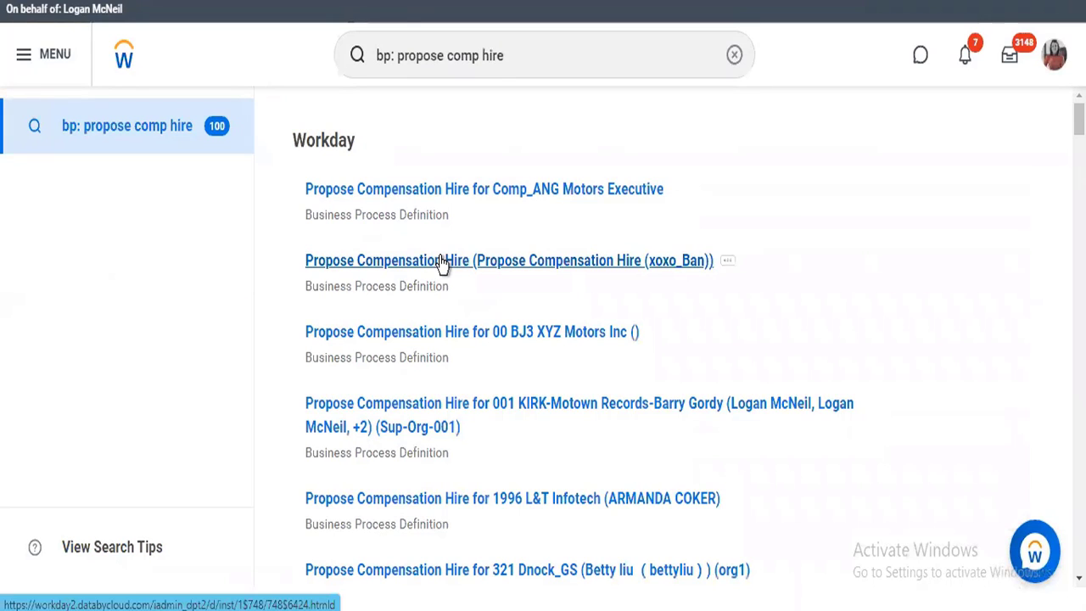
pyautogui.click(441, 263)
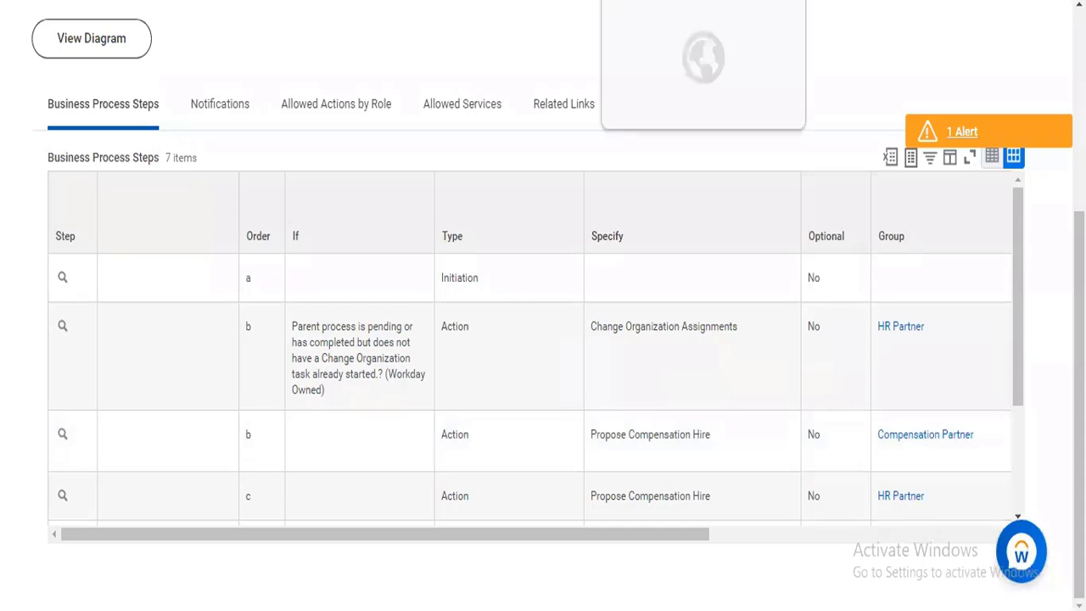
pyautogui.hotkey('alt', 'Left')
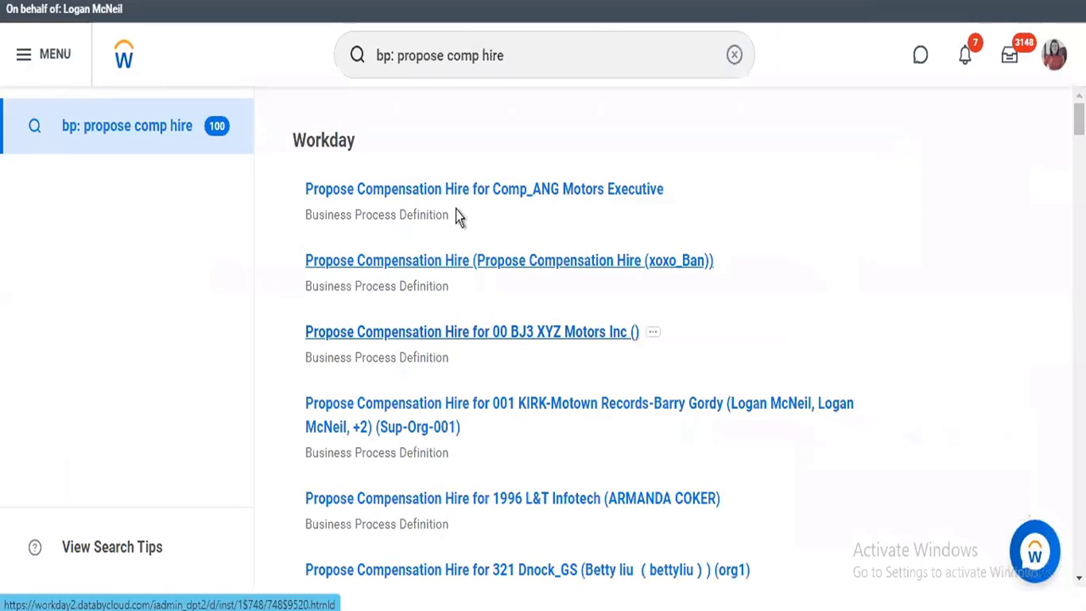
# Step: Open the consolidated approval configuration for step d of the Hire (Alpha_Hire) business process definition
pyautogui.hotkey('alt', 'Right')
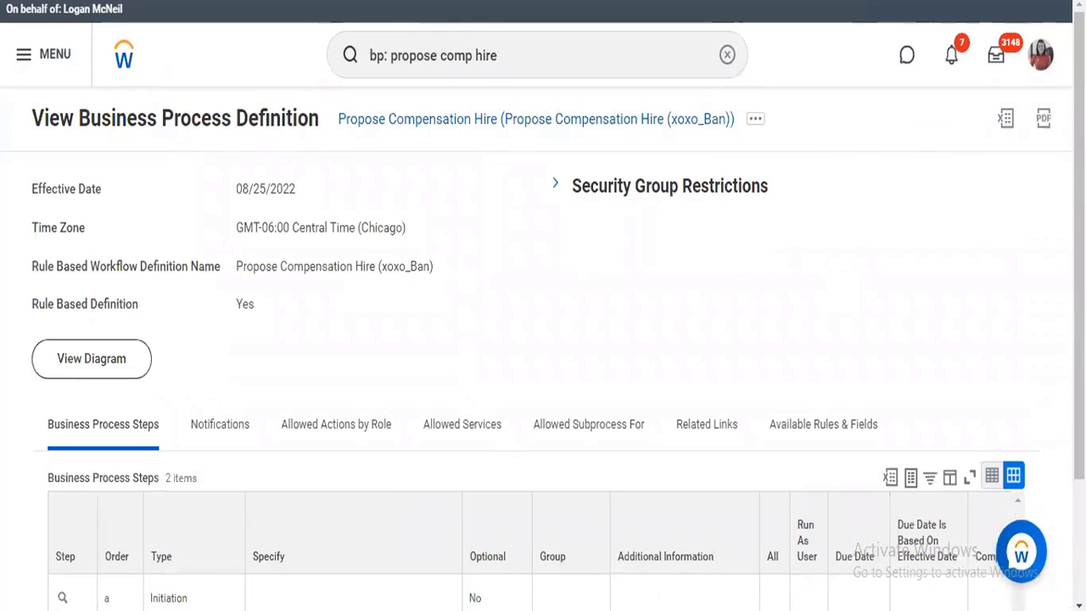
pyautogui.scroll(-2, 475, 481)
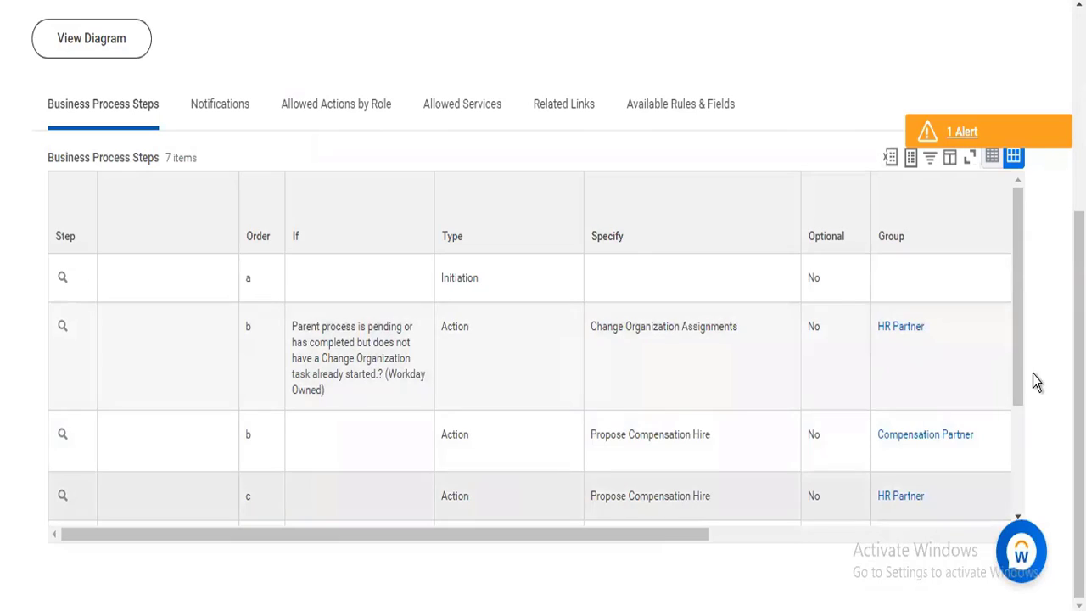
pyautogui.scroll(-2, 1018, 403)
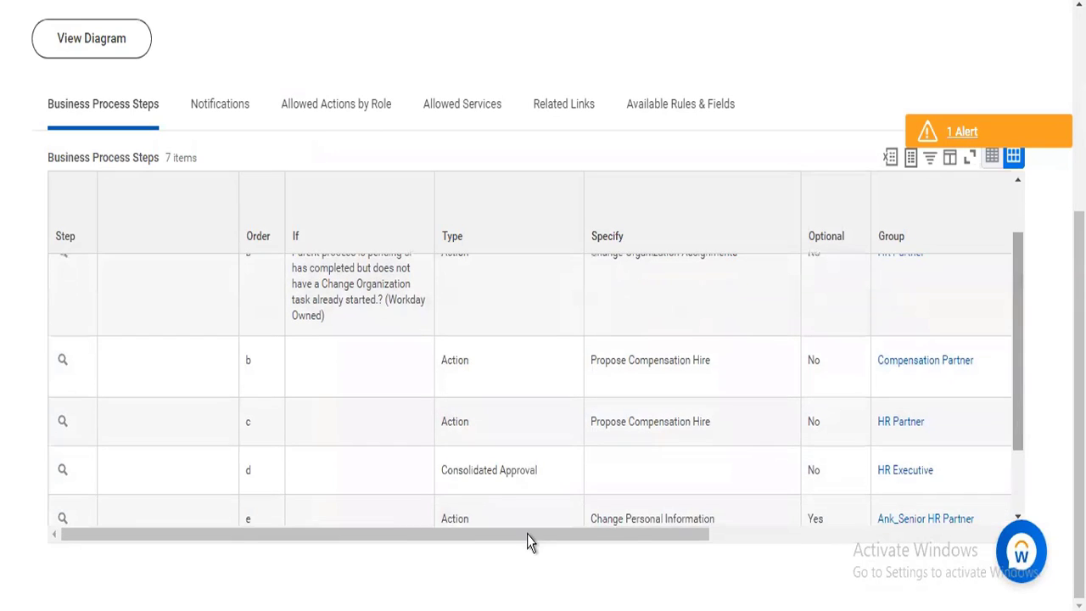
pyautogui.moveTo(454, 473)
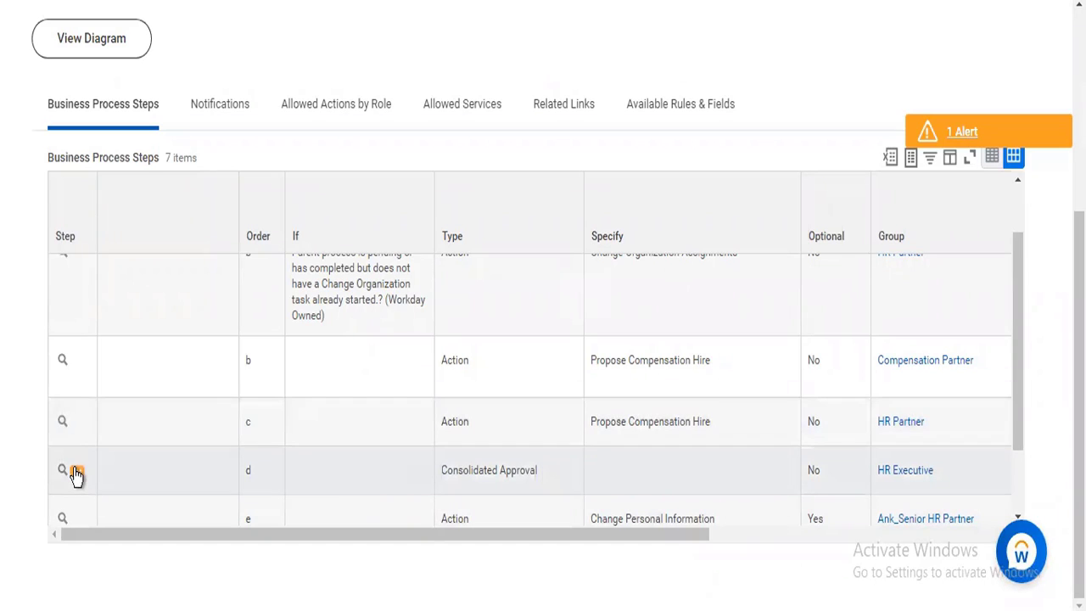
pyautogui.click(75, 473)
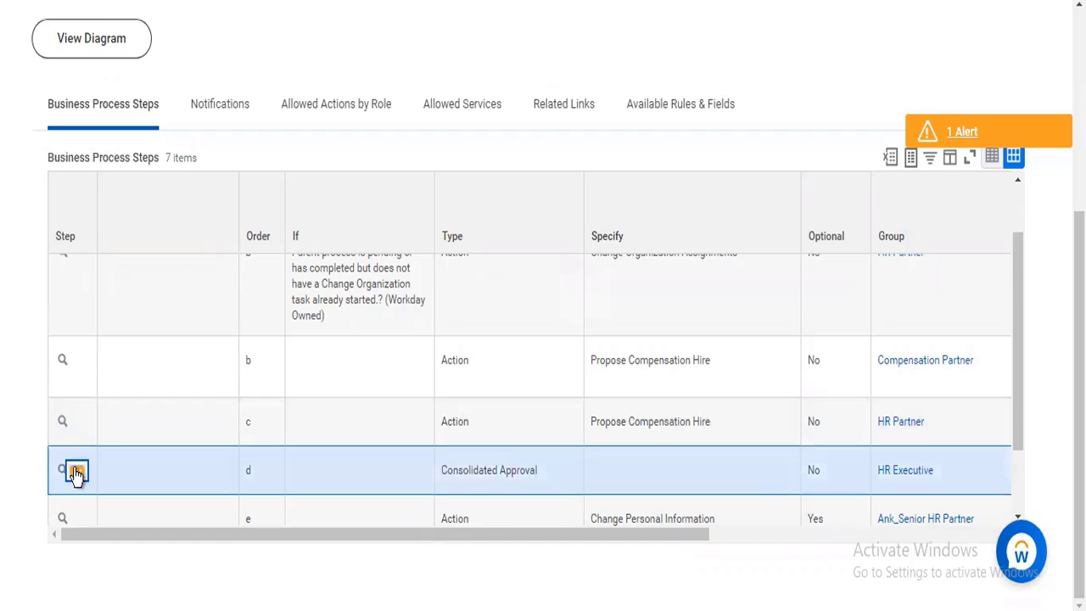
pyautogui.moveTo(167, 326)
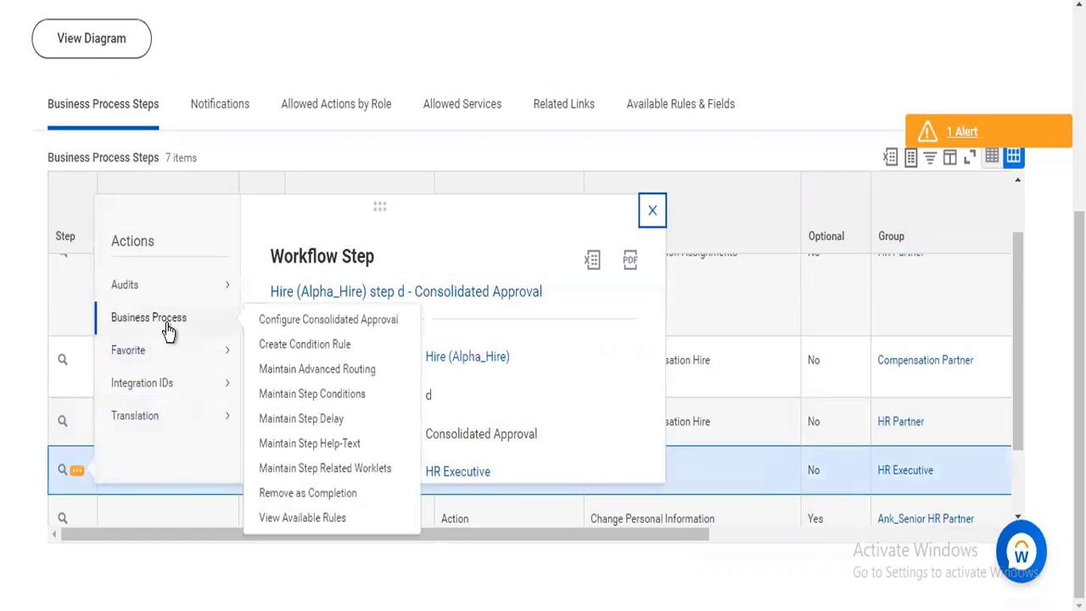
pyautogui.click(303, 322)
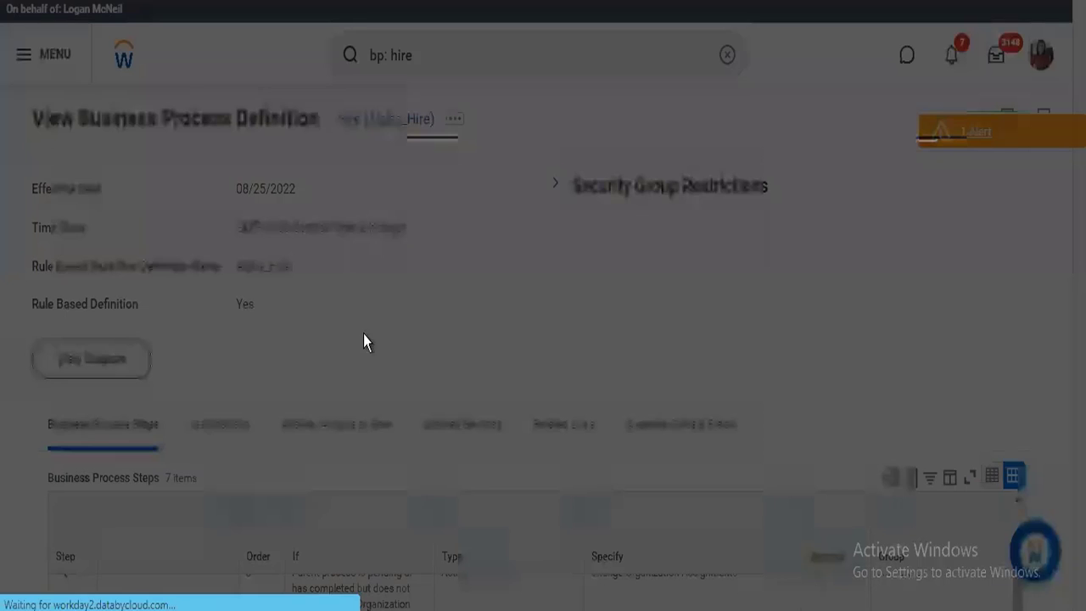
pyautogui.click(355, 426)
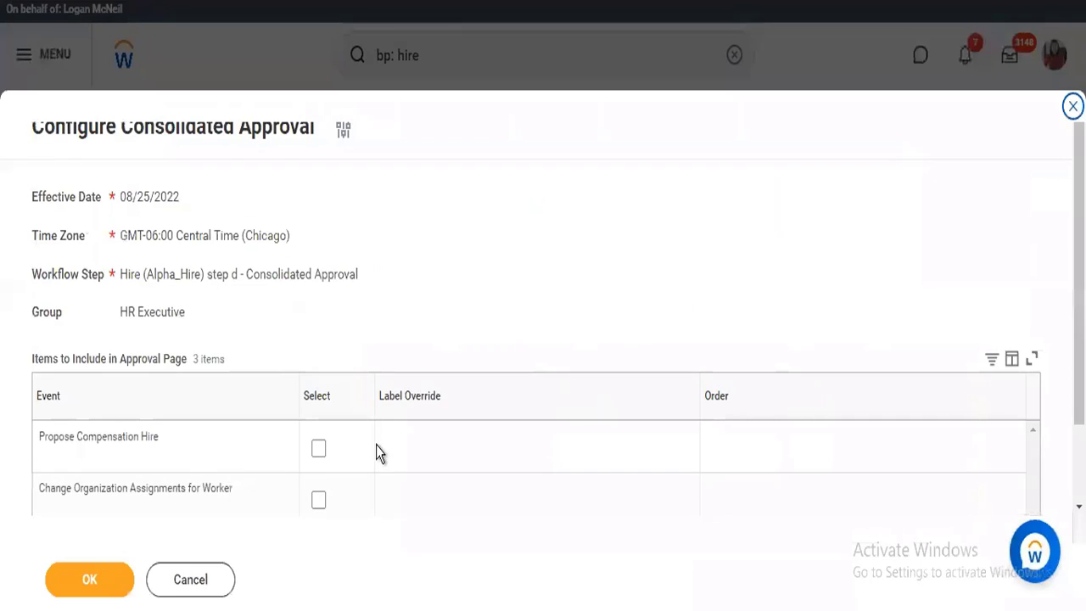
# Step: Include Change Organization Assignments for Worker with order b and Propose Compensation Hire with order c in the approval page
pyautogui.scroll(-1, 531, 450)
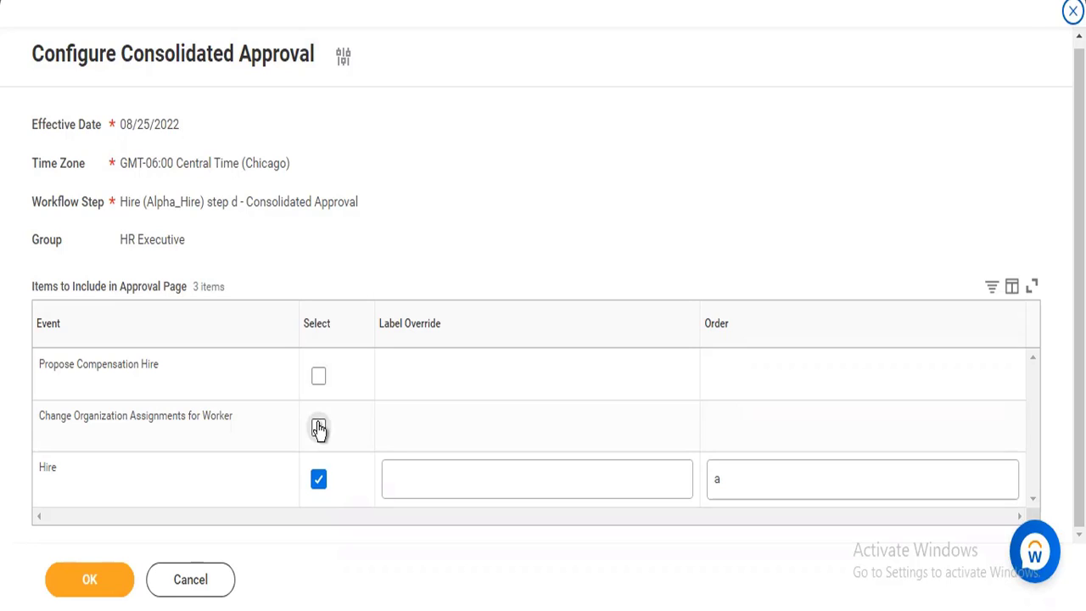
pyautogui.click(318, 378)
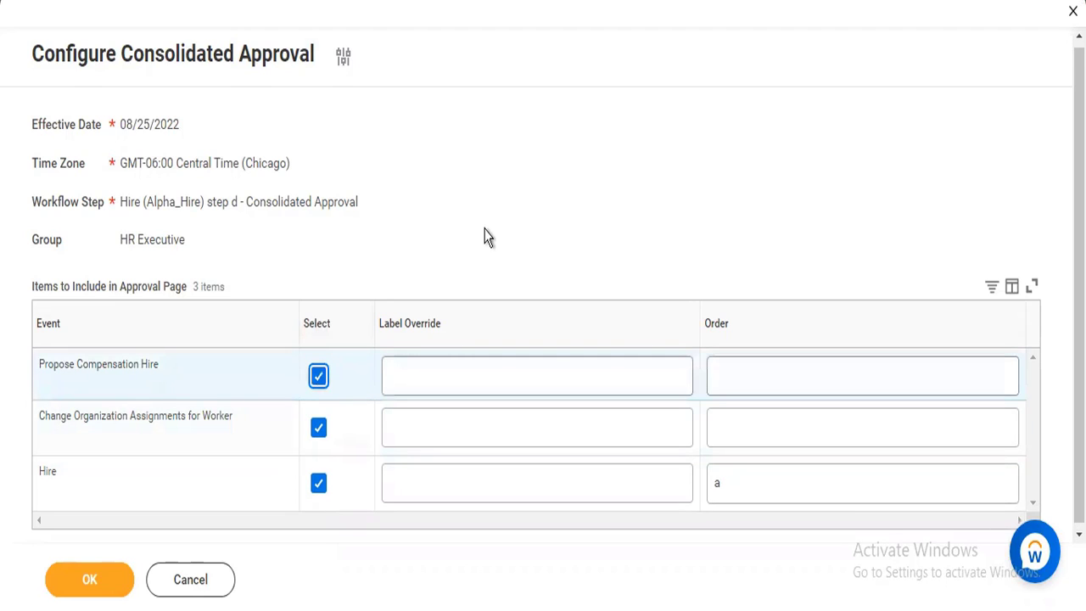
pyautogui.click(739, 483)
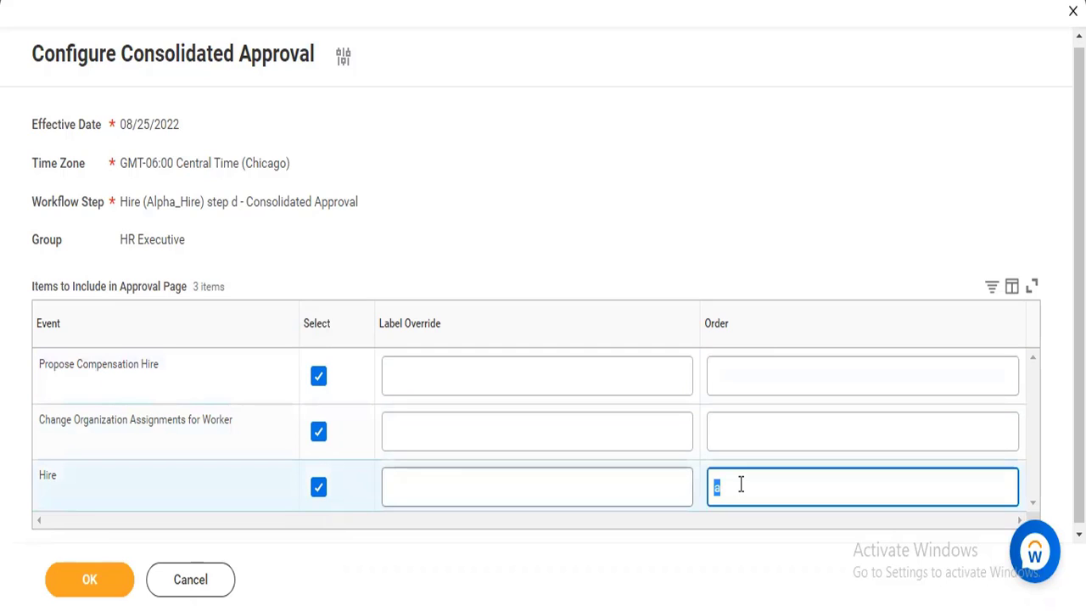
pyautogui.click(728, 422)
pyautogui.write('b')
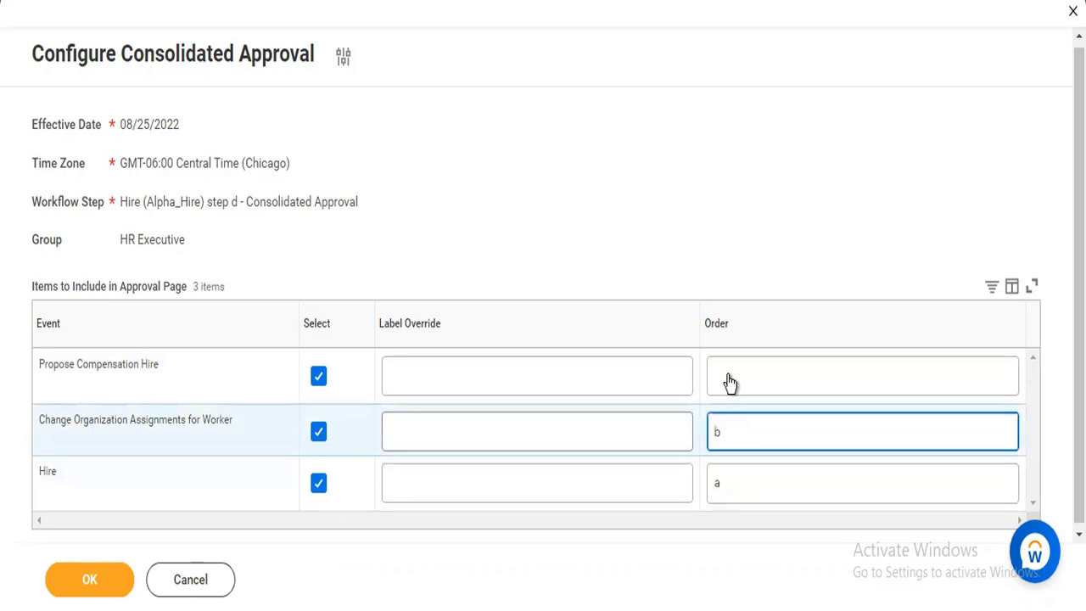
pyautogui.click(727, 376)
pyautogui.write('c')
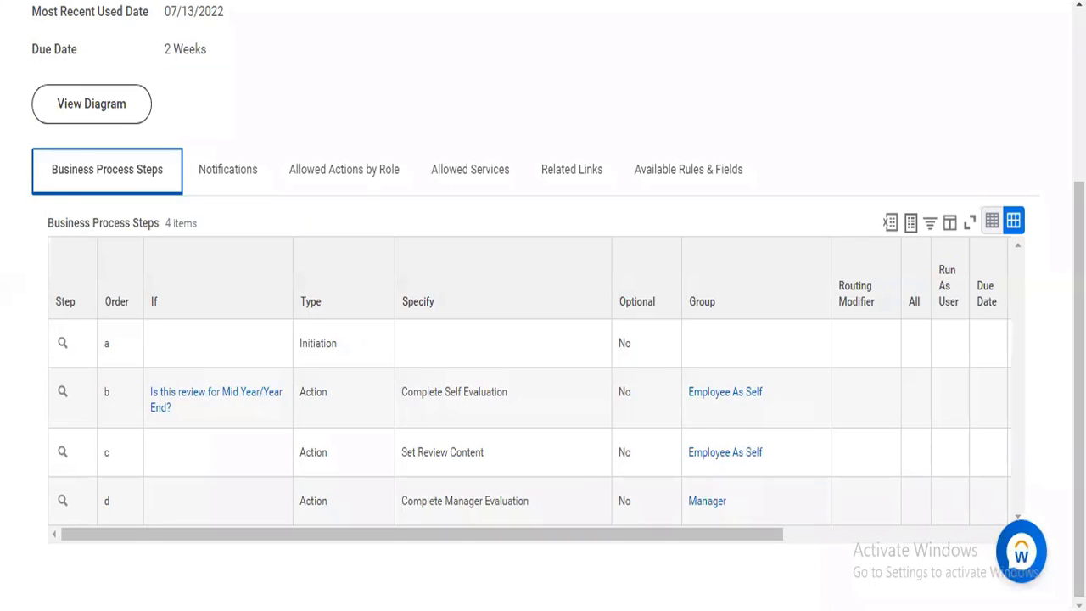
# Step: Review the header details and business process steps of the Start Performance Review (Default Definition)
pyautogui.scroll(3, 532, 205)
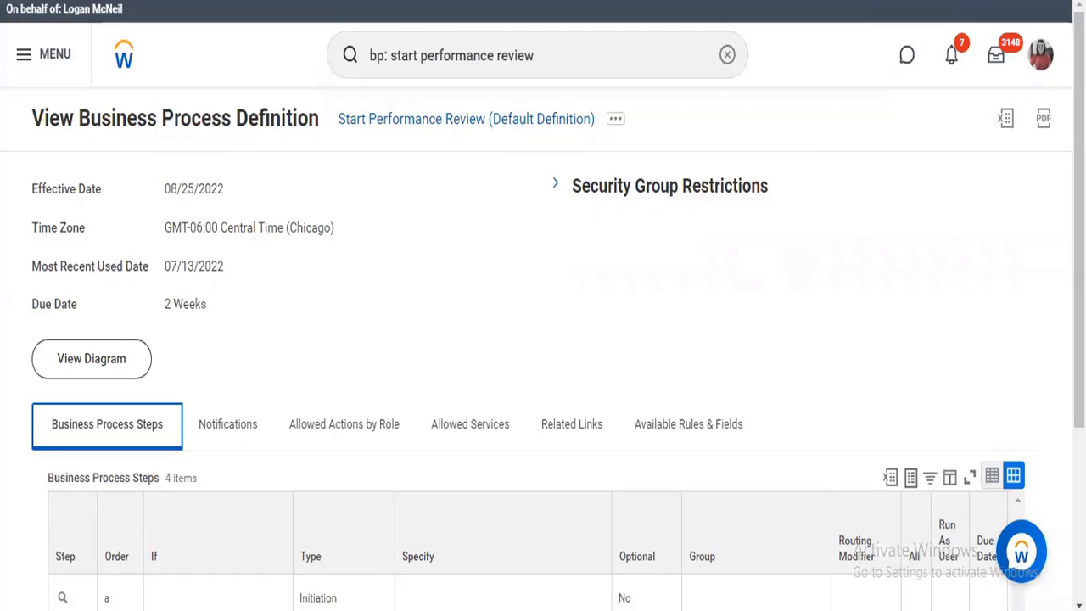
pyautogui.scroll(-3, 606, 477)
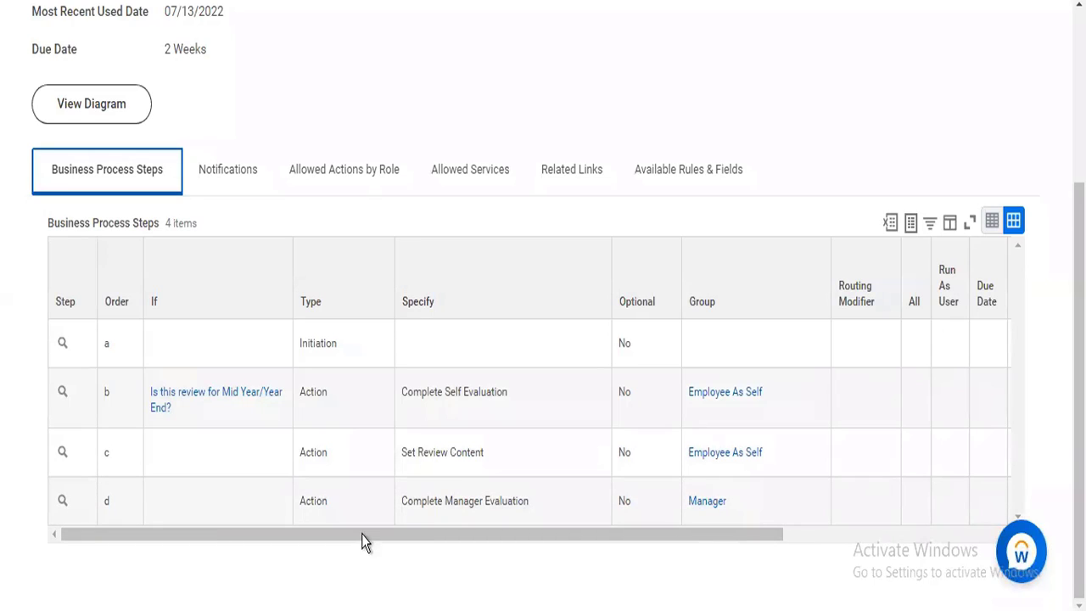
pyautogui.moveTo(450, 516)
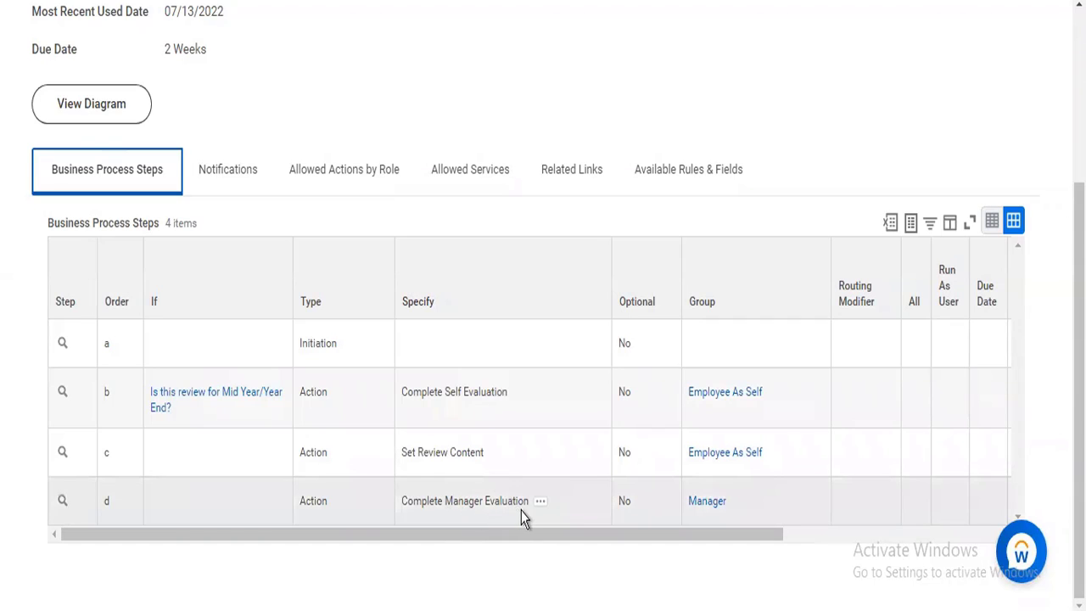
pyautogui.moveTo(737, 513)
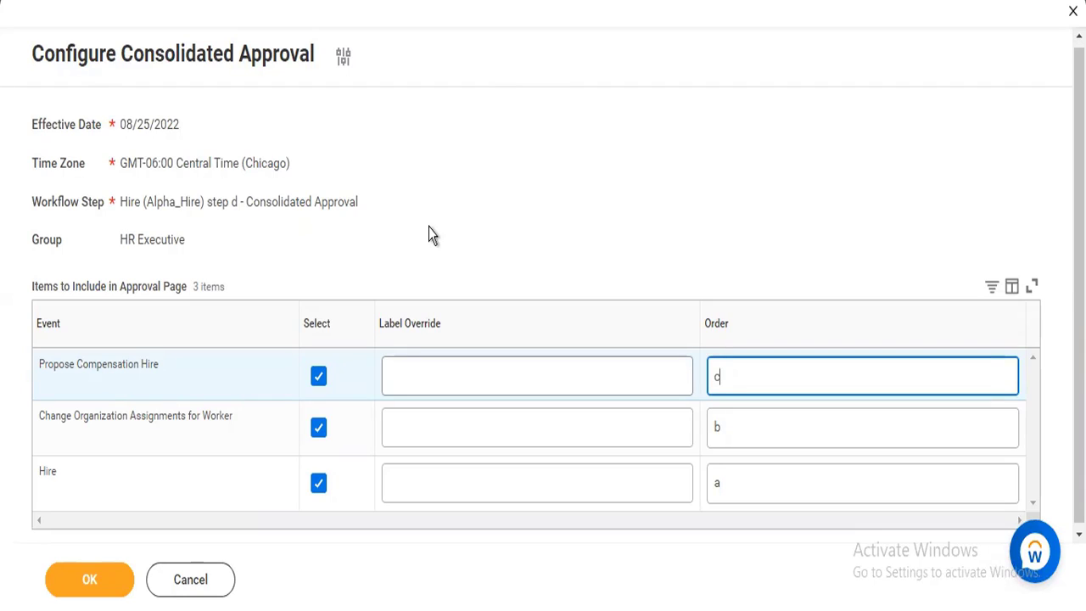
# Step: Cancel the consolidated approval configuration and go back over the Start Performance Review steps and their assigned groups
pyautogui.click(190, 579)
pyautogui.click(190, 579)
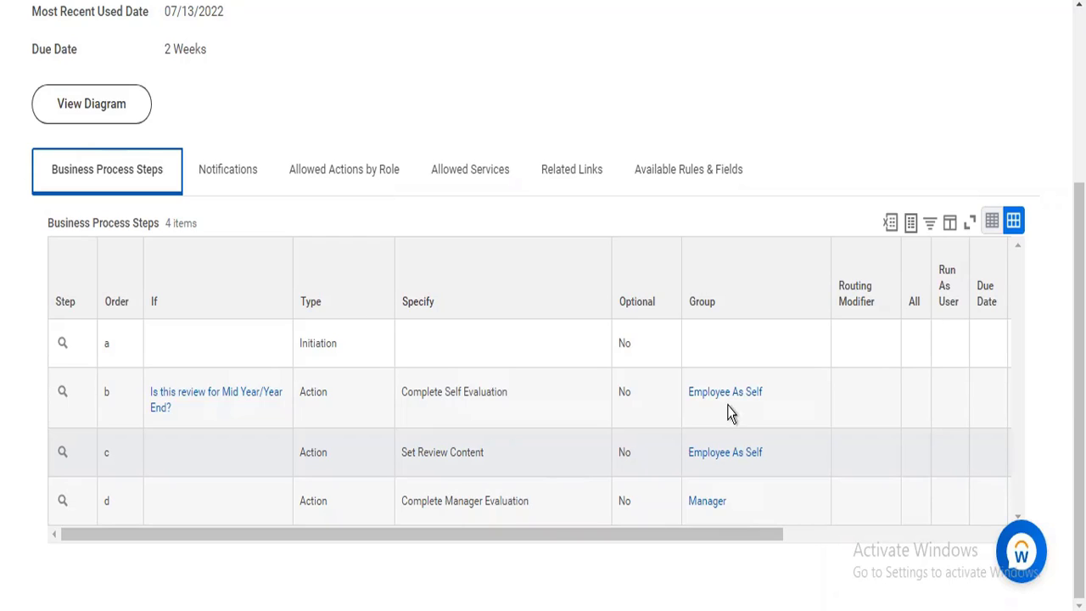
pyautogui.scroll(3, 730, 414)
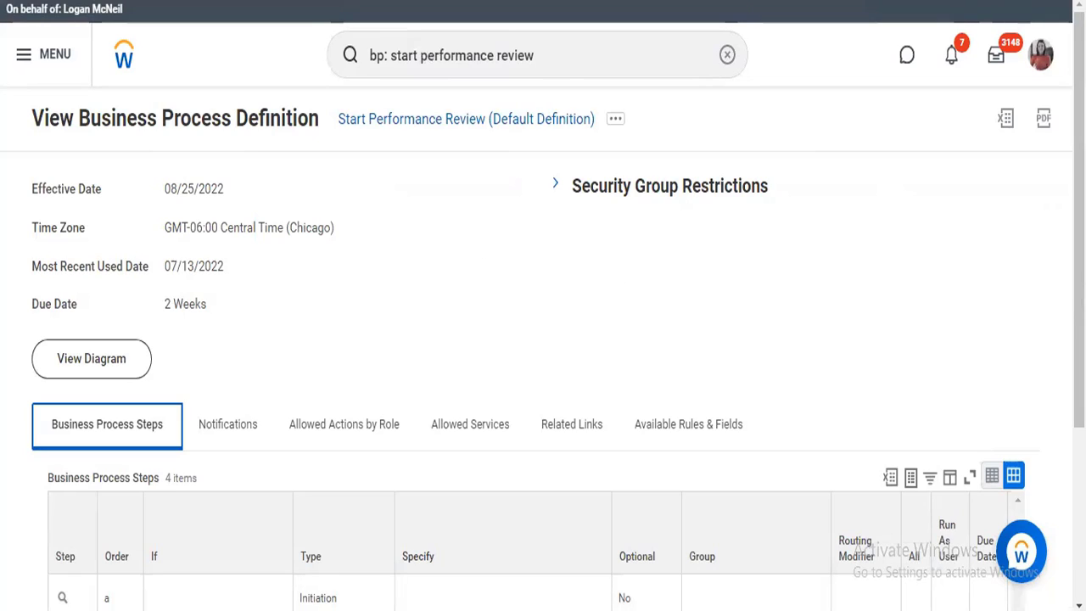
pyautogui.scroll(-3, 722, 438)
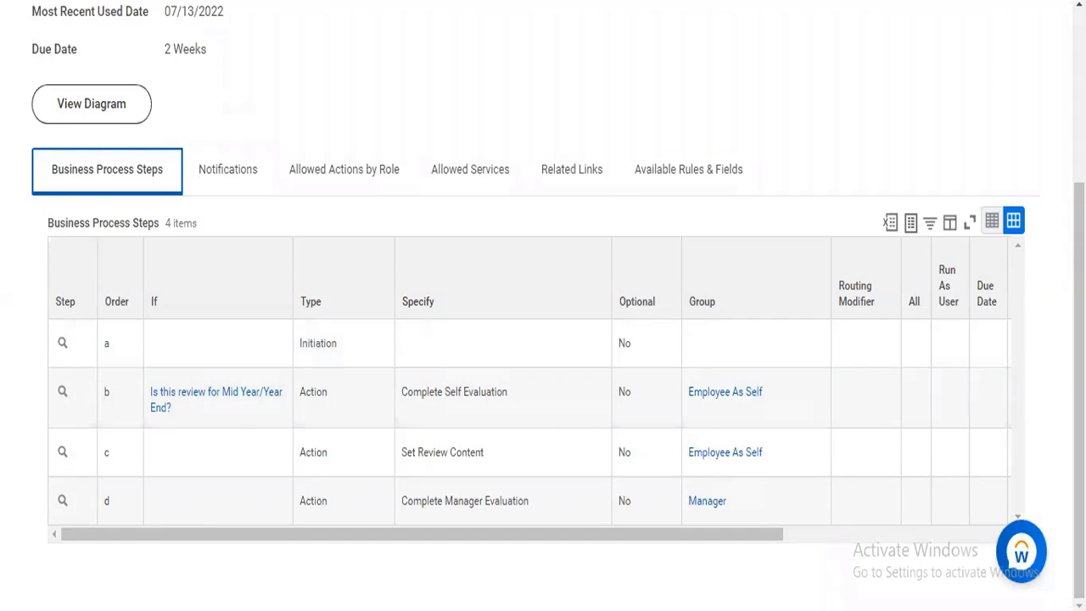
pyautogui.scroll(3, 789, 229)
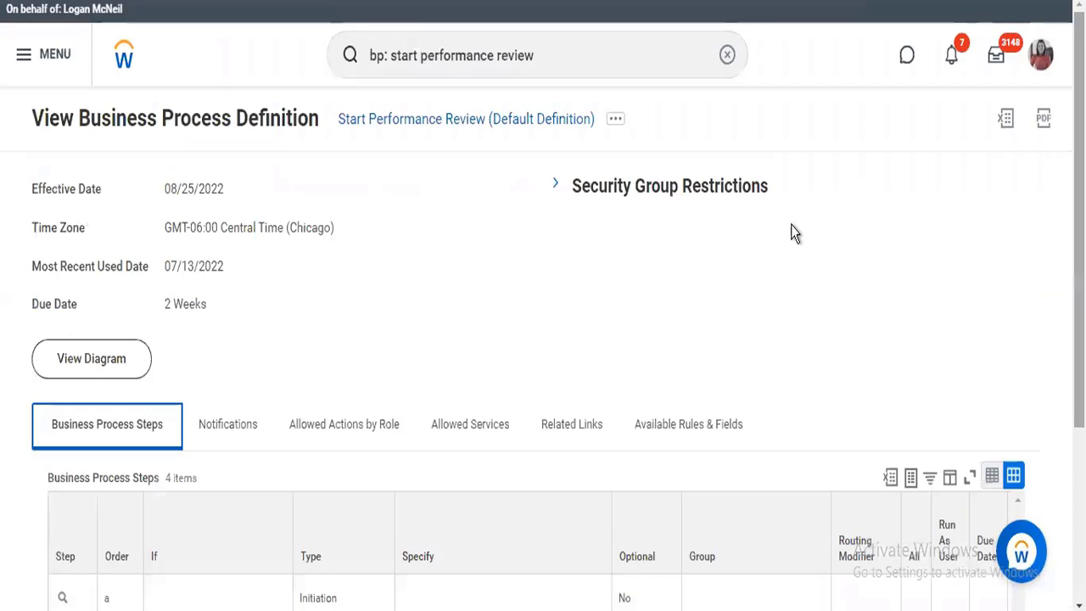
pyautogui.click(613, 123)
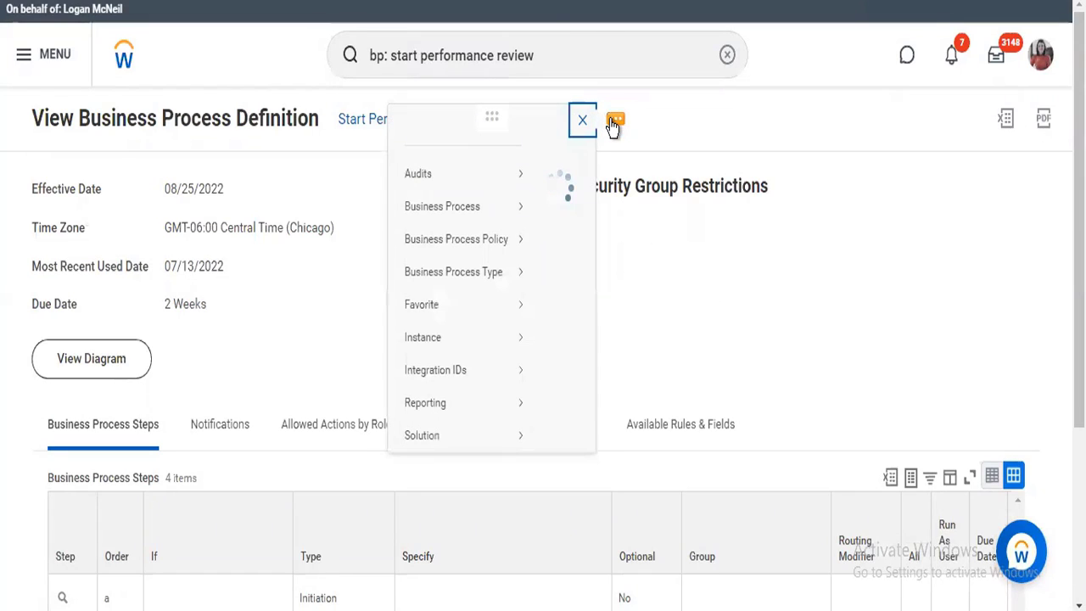
pyautogui.moveTo(166, 273)
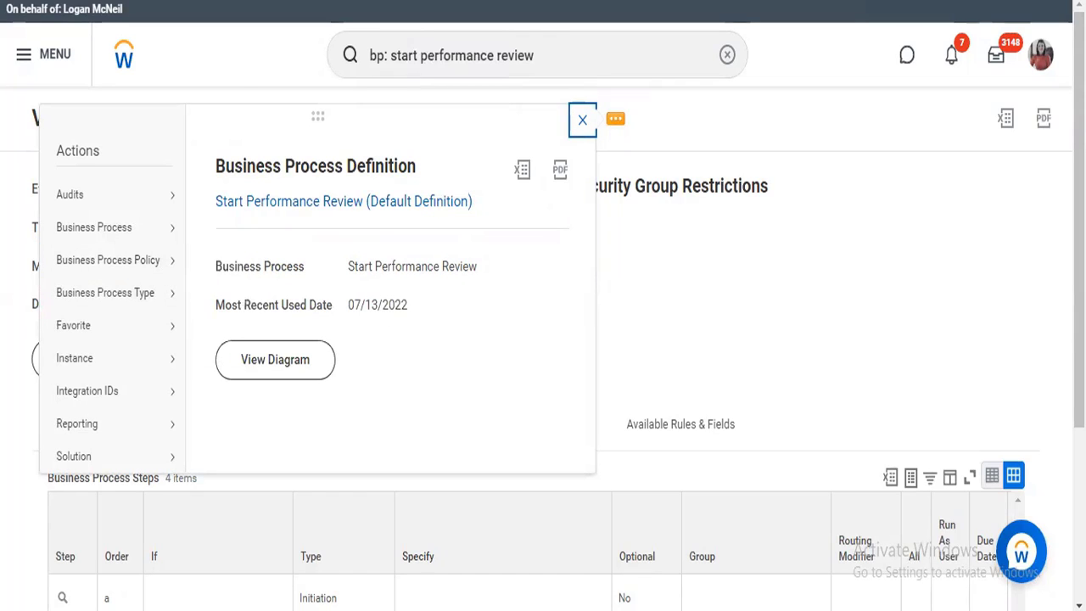
pyautogui.click(721, 306)
# Step: Check the groups assigned to the Start Performance Review steps and view the definition's business process security policy
pyautogui.scroll(-3, 1019, 393)
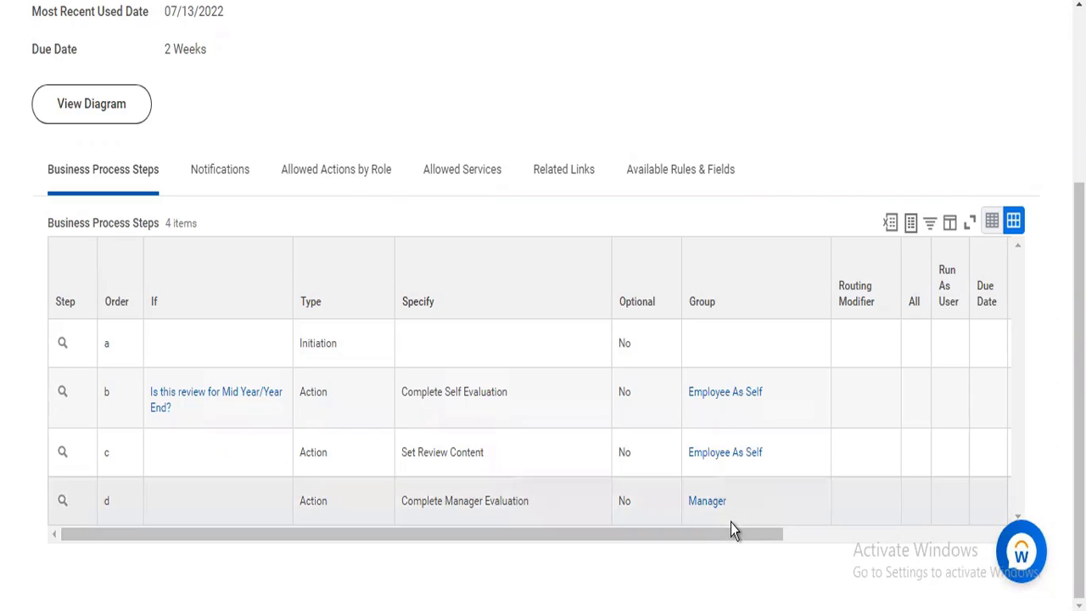
pyautogui.moveTo(701, 504)
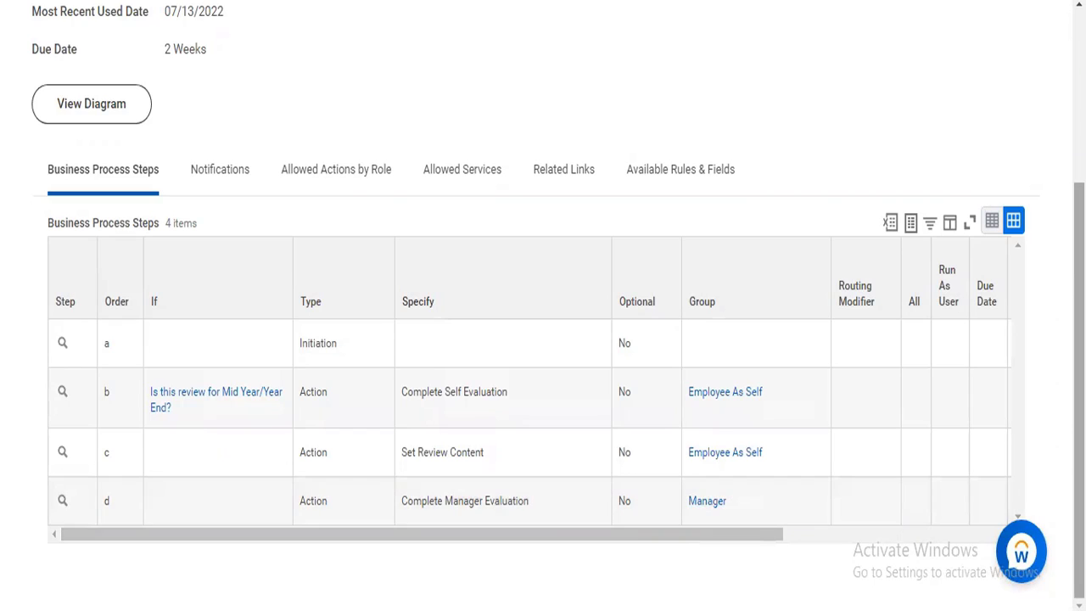
pyautogui.scroll(3, 509, 236)
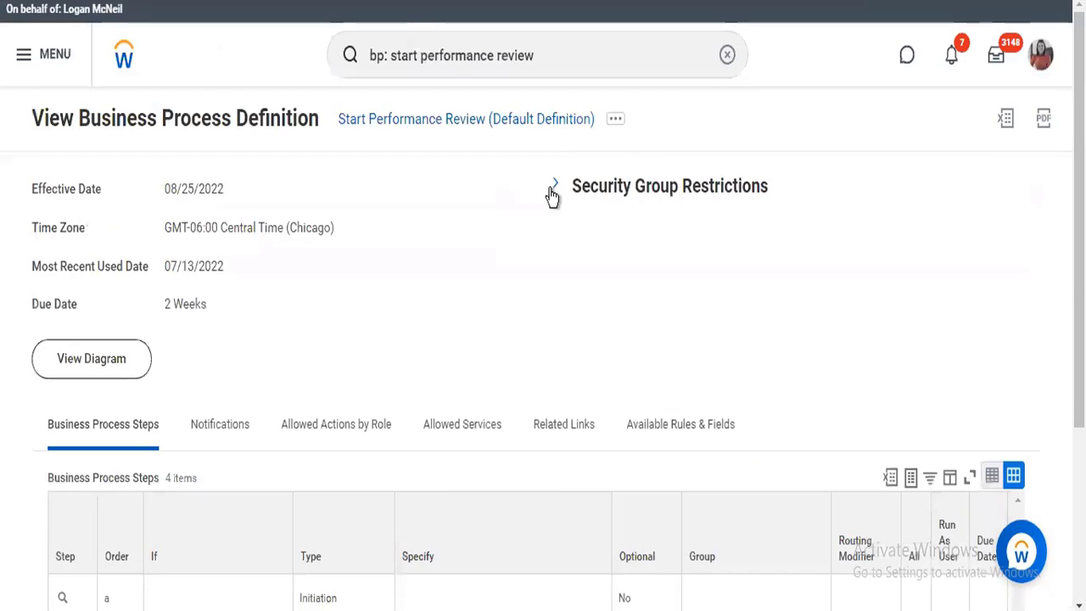
pyautogui.click(615, 126)
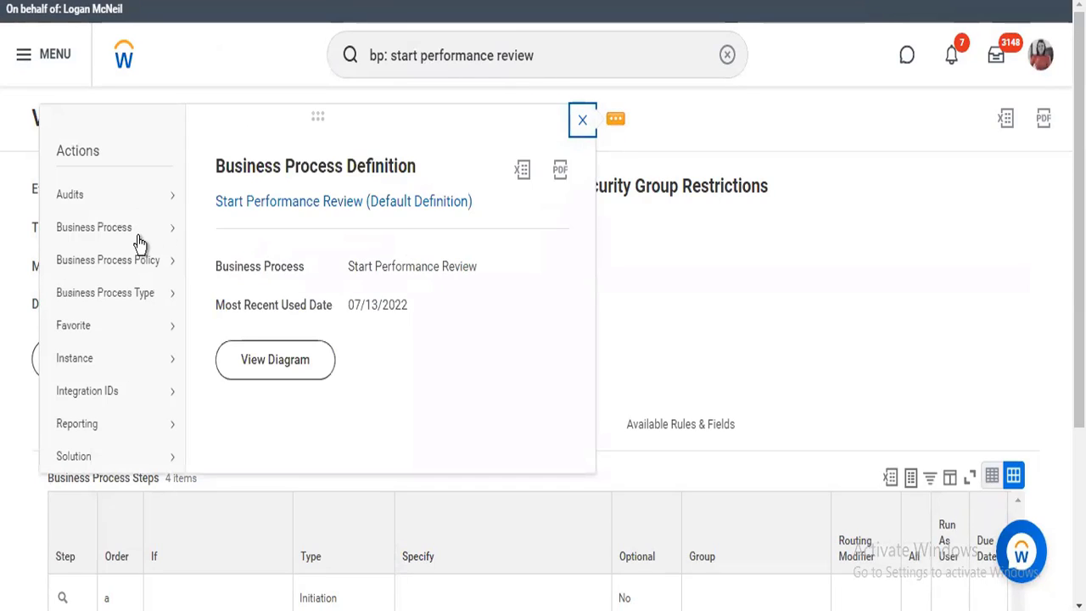
pyautogui.moveTo(139, 267)
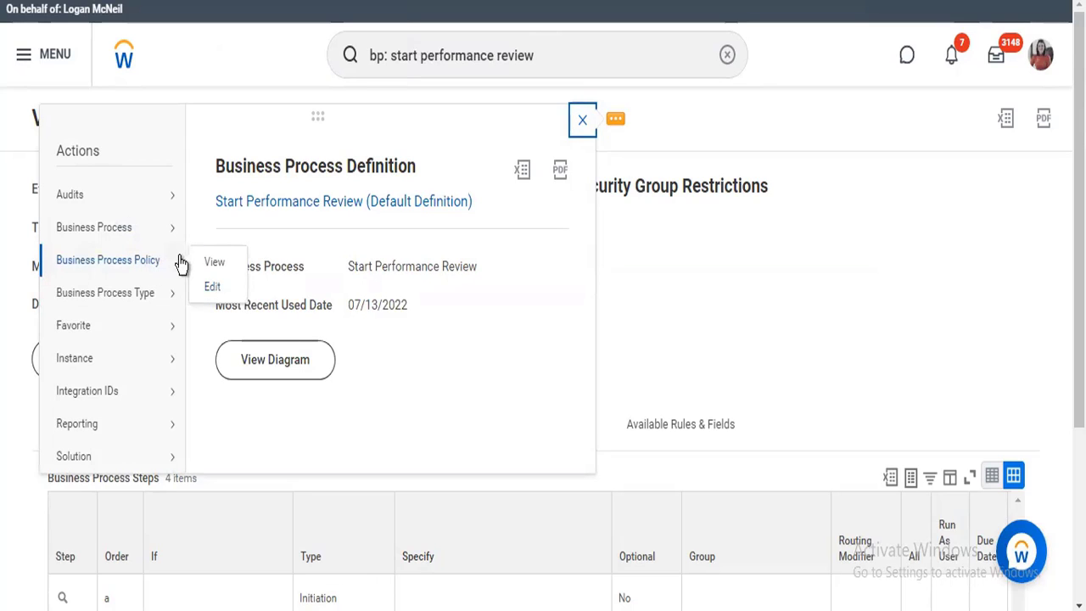
pyautogui.click(212, 272)
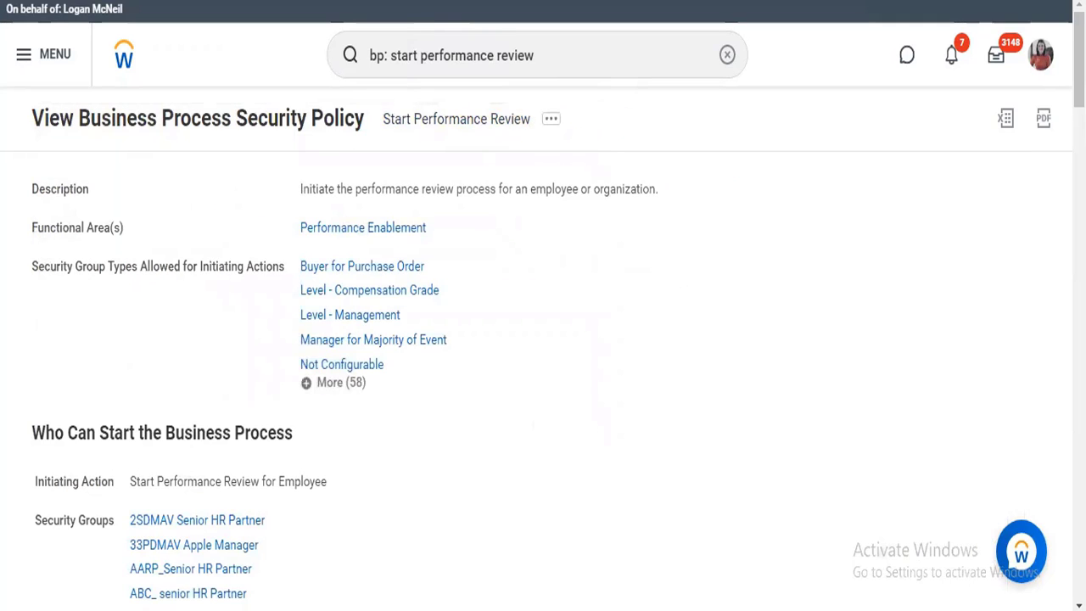
# Step: Examine which security groups can start Start Performance Review and do actions on the entire business process
pyautogui.scroll(-4, 543, 340)
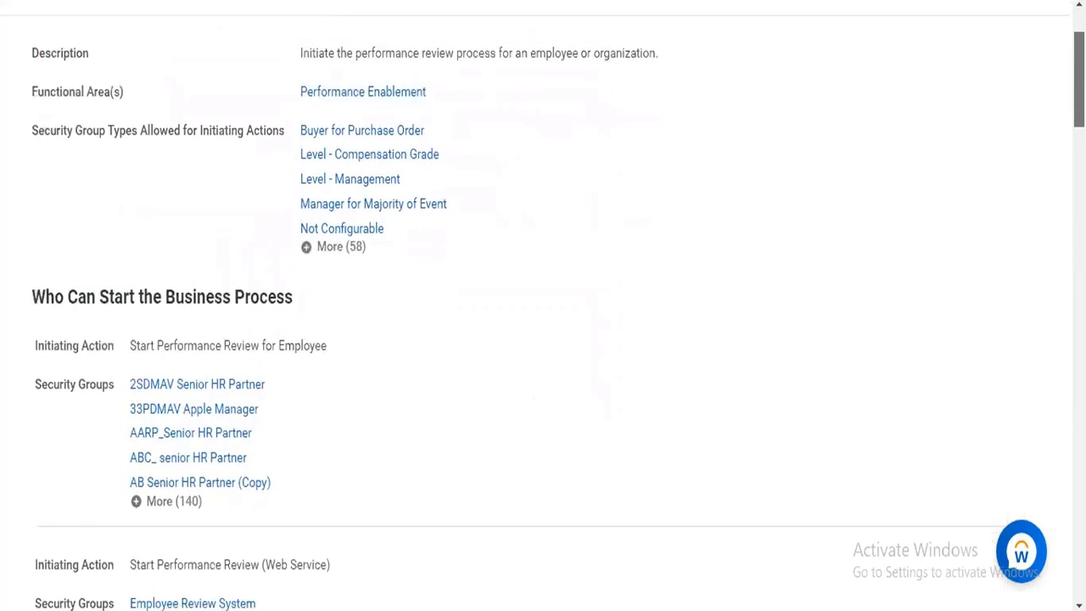
pyautogui.scroll(-1, 347, 353)
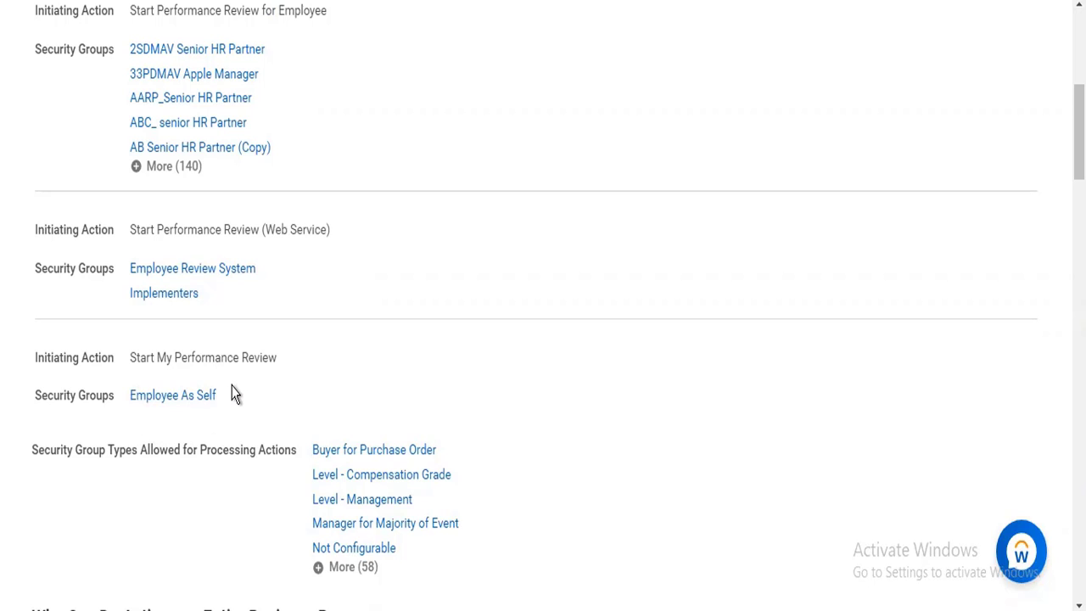
pyautogui.moveTo(231, 394)
pyautogui.scroll(-2, 543, 306)
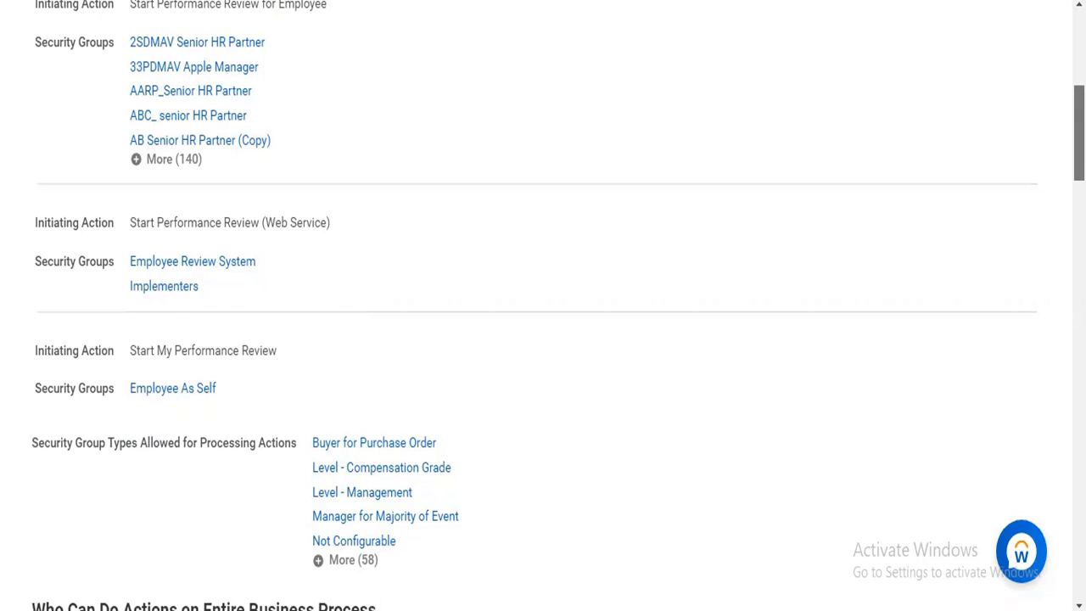
pyautogui.scroll(-2, 543, 305)
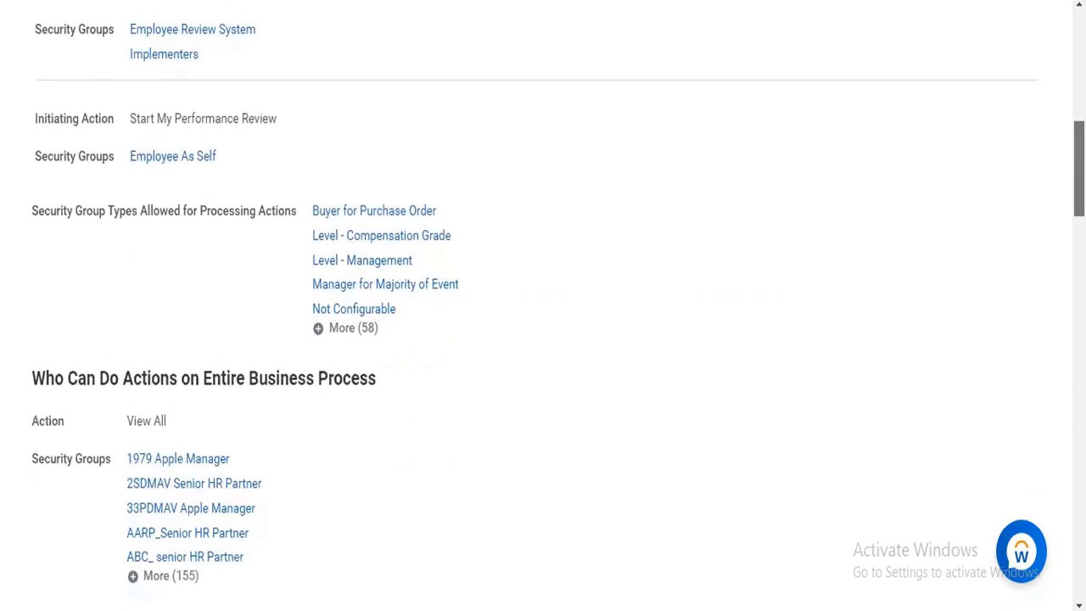
pyautogui.scroll(-1, 543, 305)
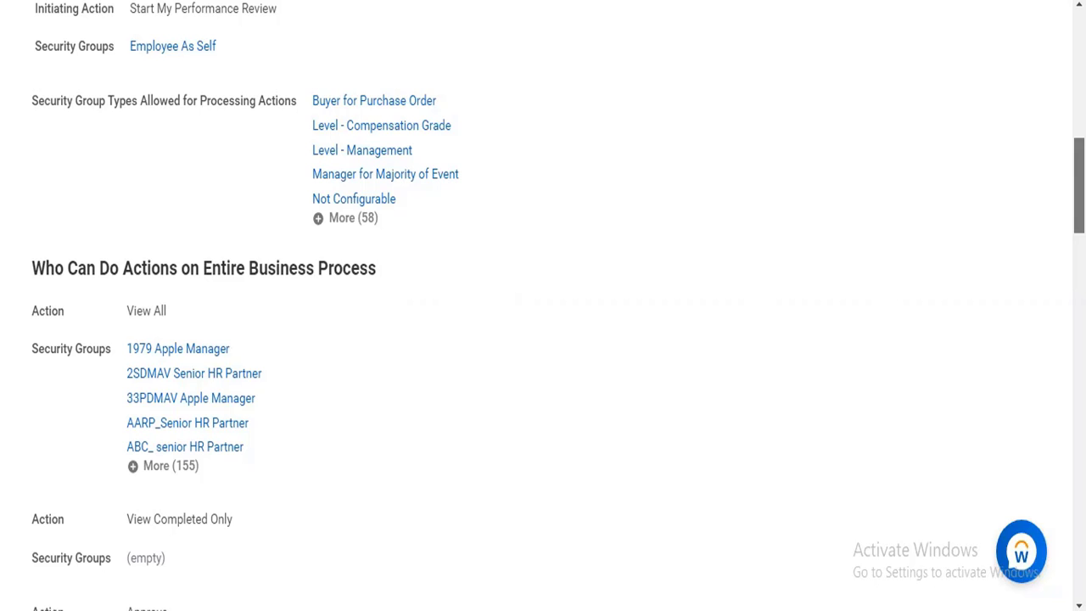
pyautogui.scroll(-3, 208, 462)
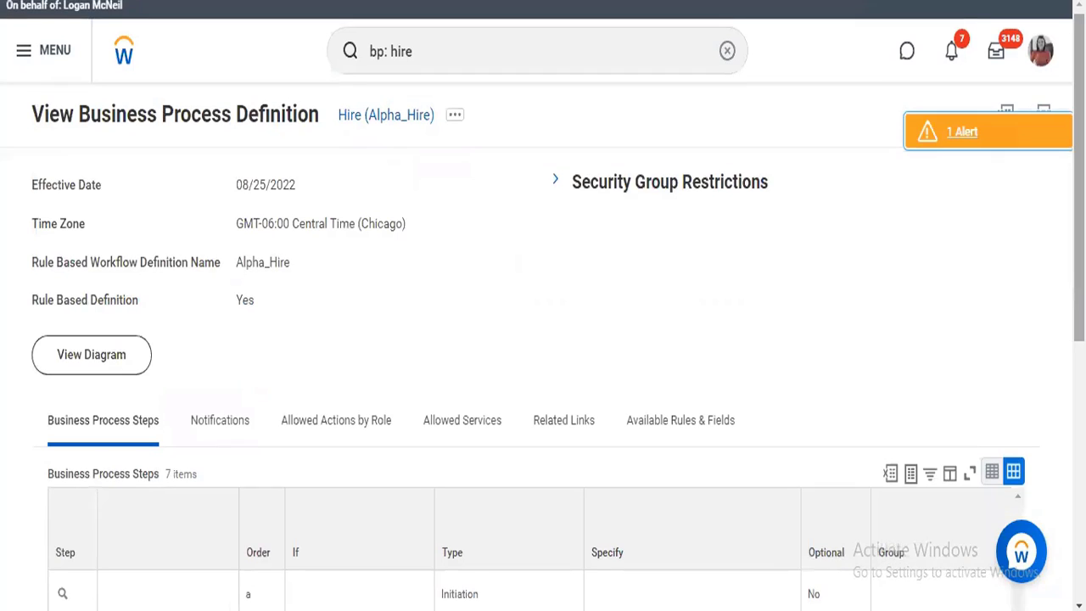
# Step: Review the security groups per action and the policy restrictions in the Start Performance Review security policy, and return to its business process definition
pyautogui.scroll(-3, 585, 247)
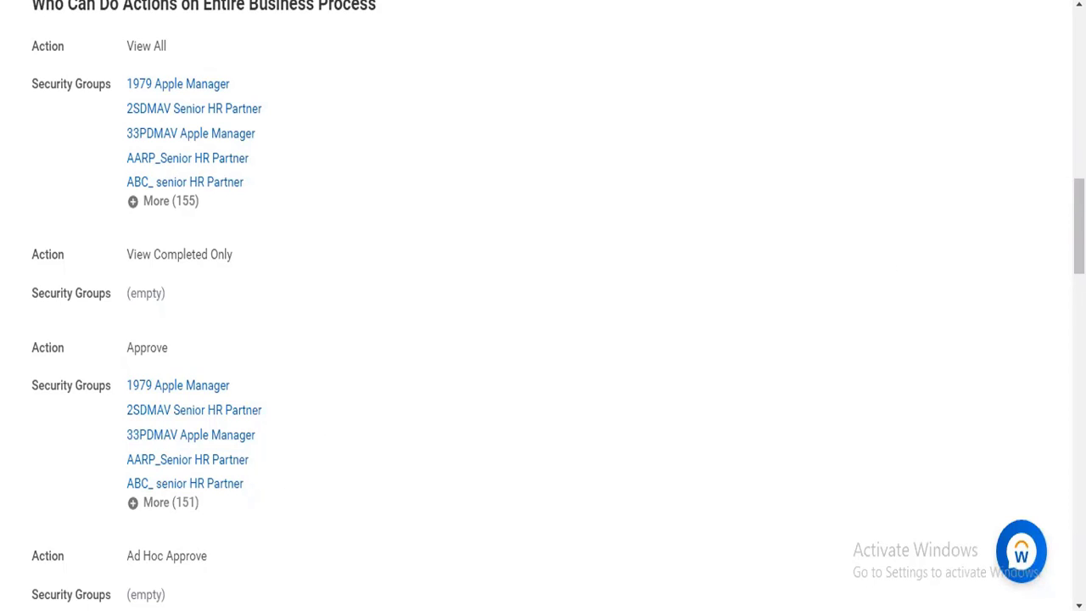
pyautogui.scroll(-4, 1077, 229)
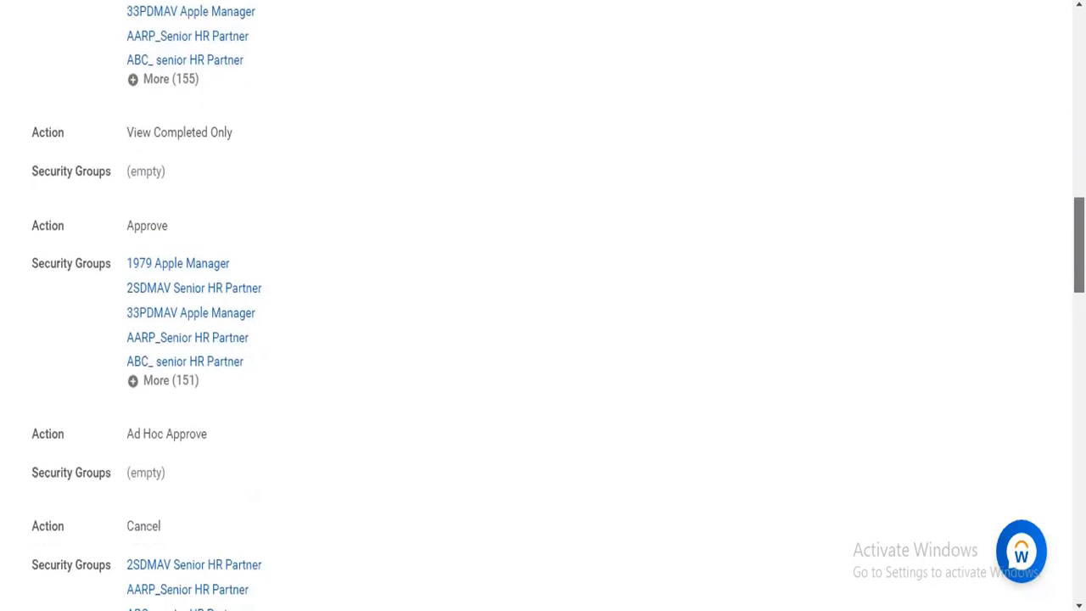
pyautogui.scroll(-3, 1077, 280)
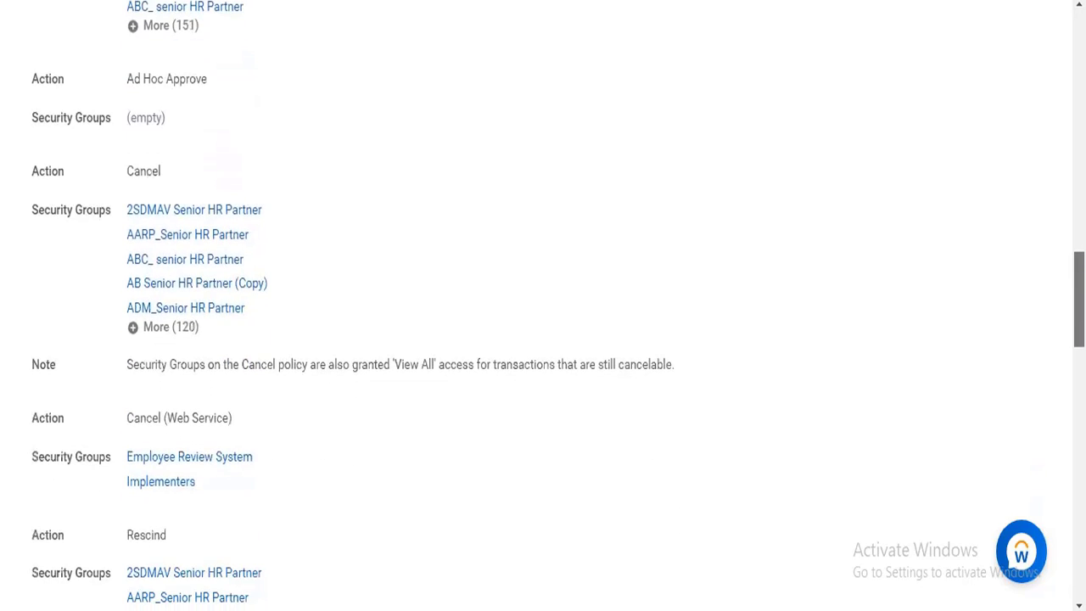
pyautogui.moveTo(1078, 297); pyautogui.dragTo(1079, 539)
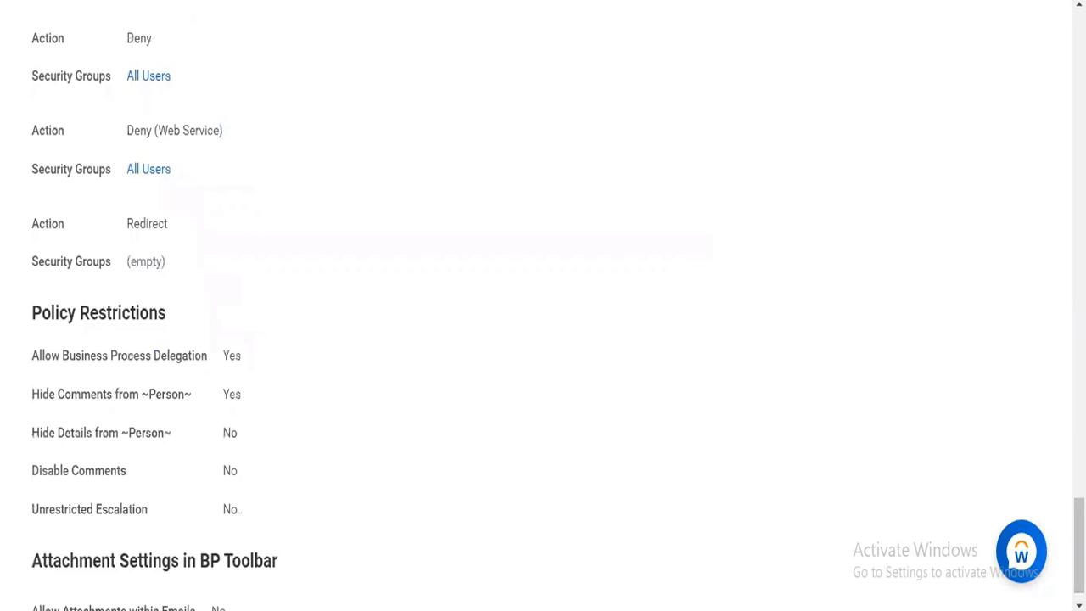
pyautogui.scroll(6, 359, 8)
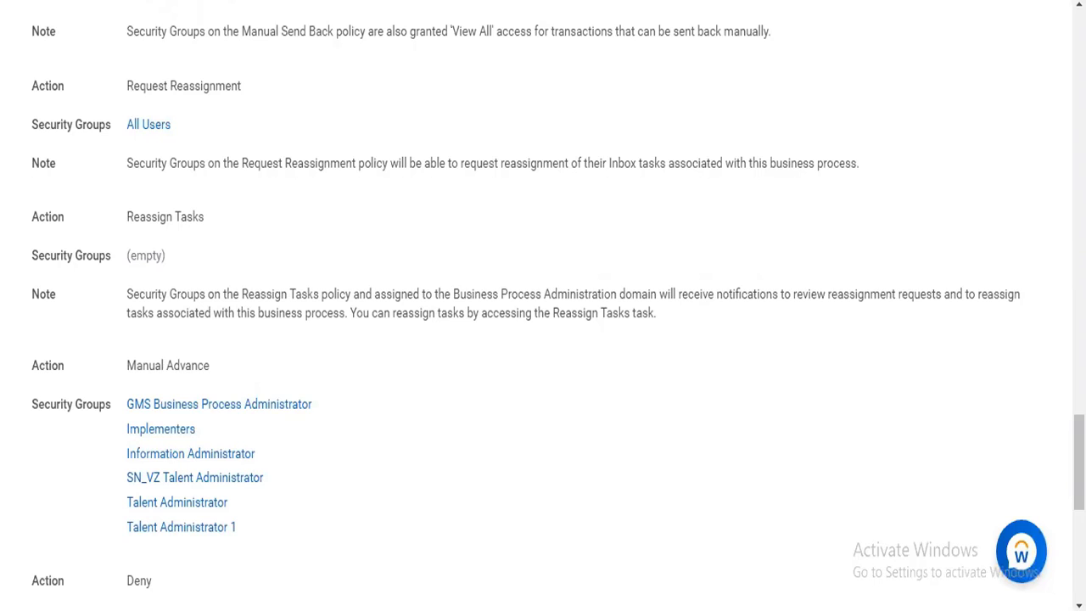
pyautogui.hotkey('alt', 'Left')
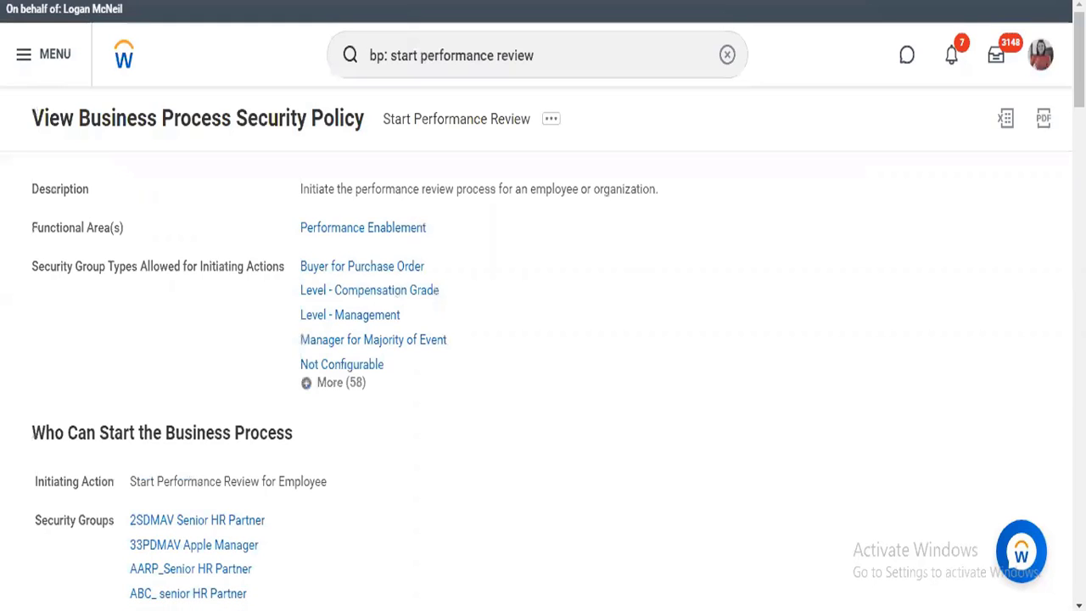
pyautogui.hotkey('alt', 'Left')
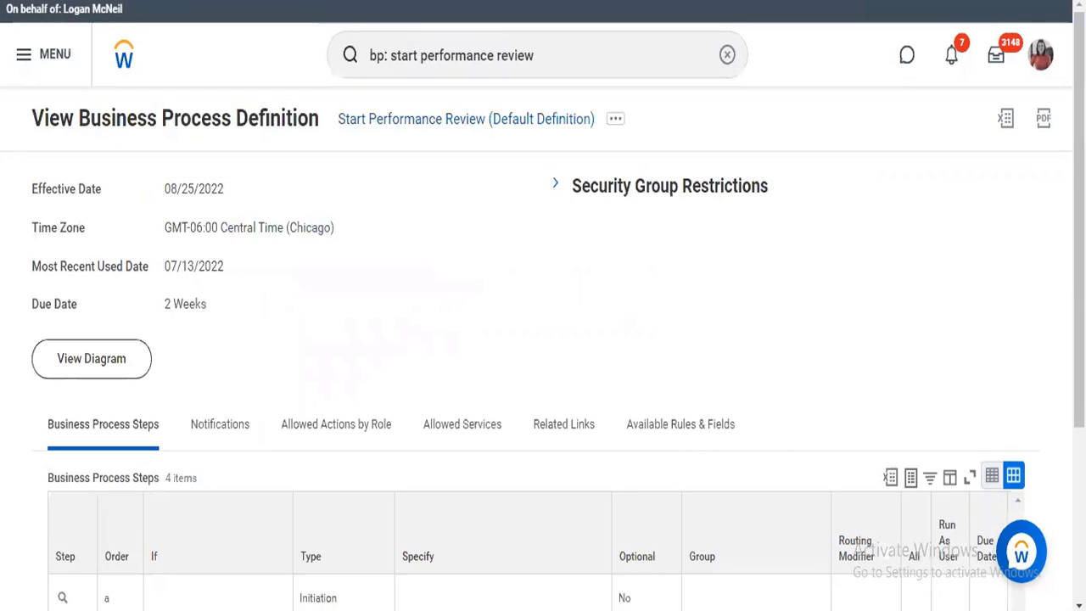
# Step: Search for "bp: set review content" and open Set Review Content for Performance Review (Default Definition)
pyautogui.click(555, 39)
pyautogui.press('BackSpace')
pyautogui.press('BackSpace')
pyautogui.press('BackSpace')
pyautogui.press('BackSpace')
pyautogui.press('BackSpace')
pyautogui.press('BackSpace')
pyautogui.press('BackSpace')
pyautogui.press('BackSpace')
pyautogui.press('BackSpace')
pyautogui.press('BackSpace')
pyautogui.press('BackSpace')
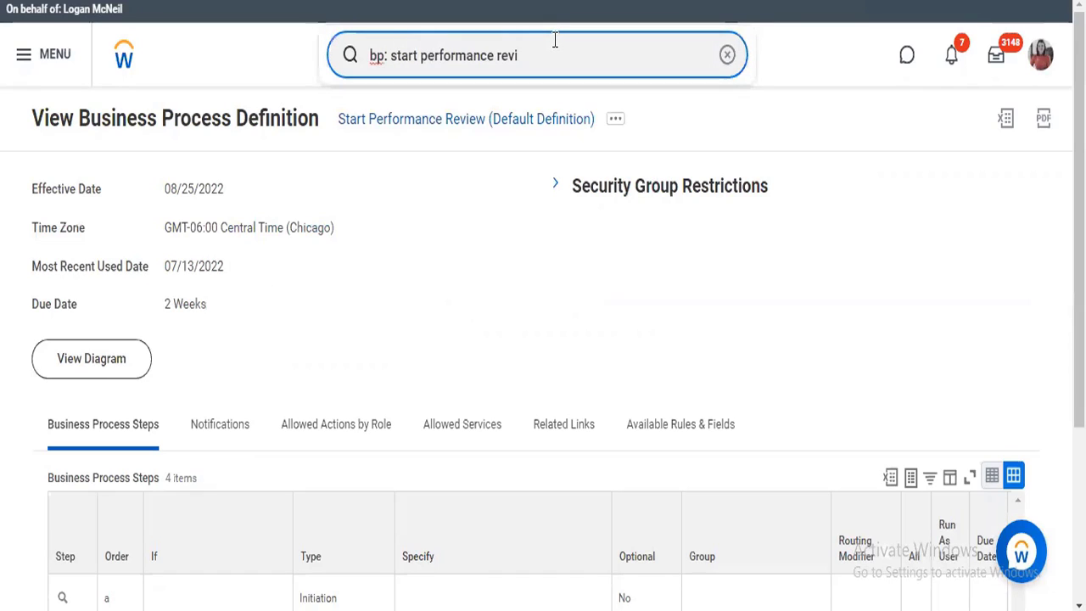
pyautogui.press('BackSpace')
pyautogui.press('BackSpace')
pyautogui.press('BackSpace')
pyautogui.press('BackSpace')
pyautogui.press('BackSpace')
pyautogui.press('BackSpace')
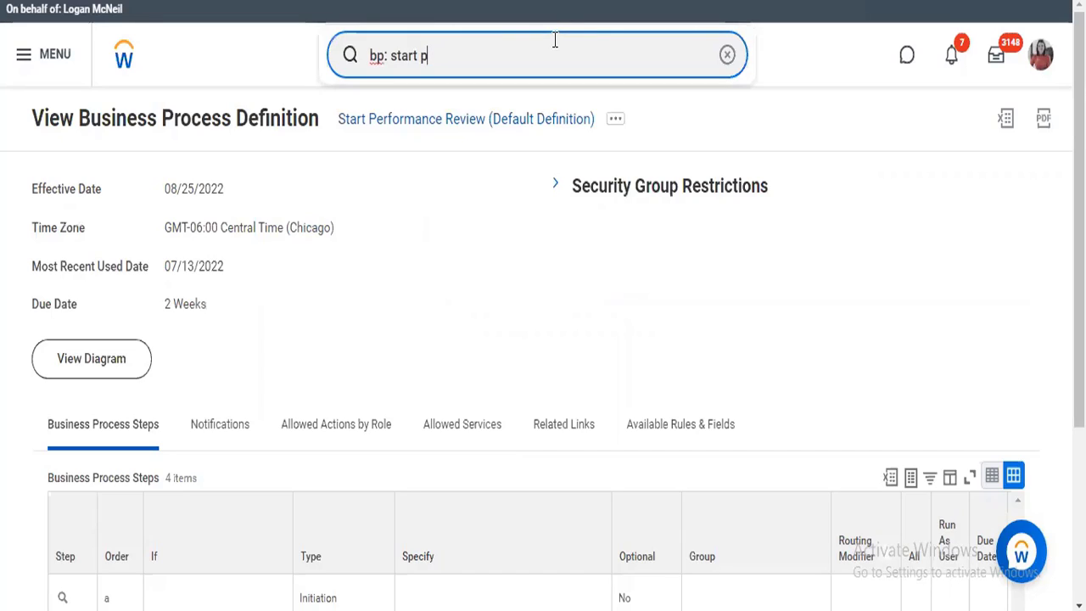
pyautogui.press('BackSpace')
pyautogui.press('BackSpace')
pyautogui.press('BackSpace')
pyautogui.press('BackSpace')
pyautogui.press('BackSpace')
pyautogui.press('BackSpace')
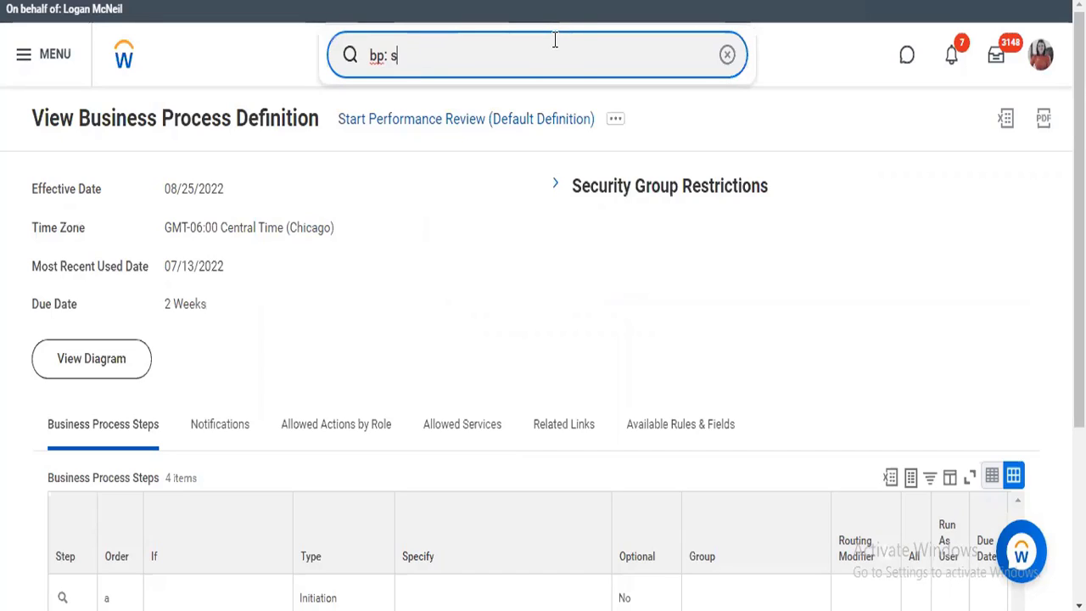
pyautogui.press('BackSpace')
pyautogui.press('BackSpace')
pyautogui.write('set review cont')
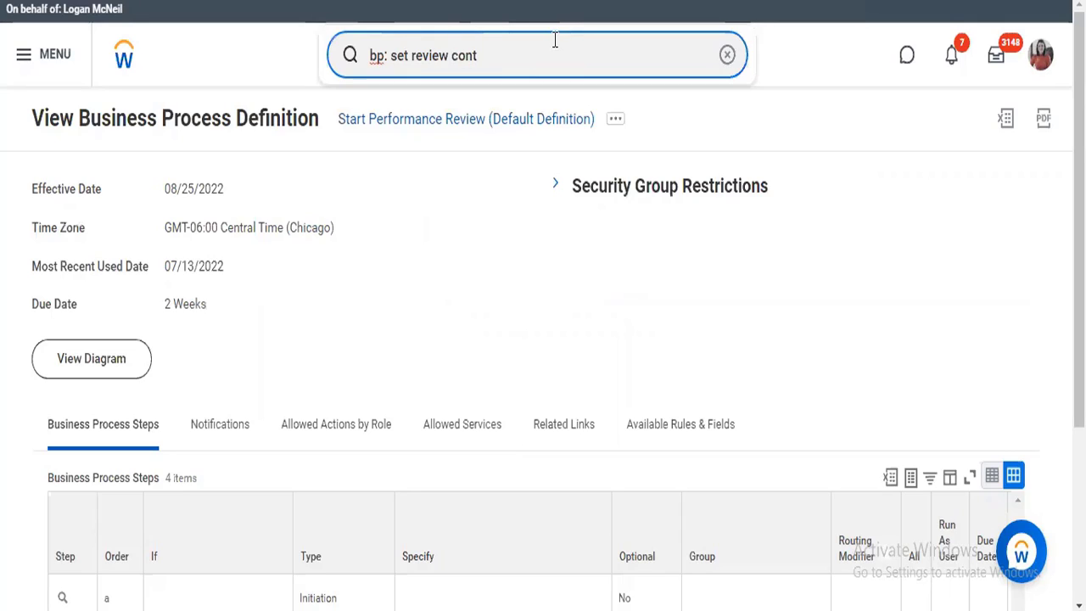
pyautogui.write('tent')
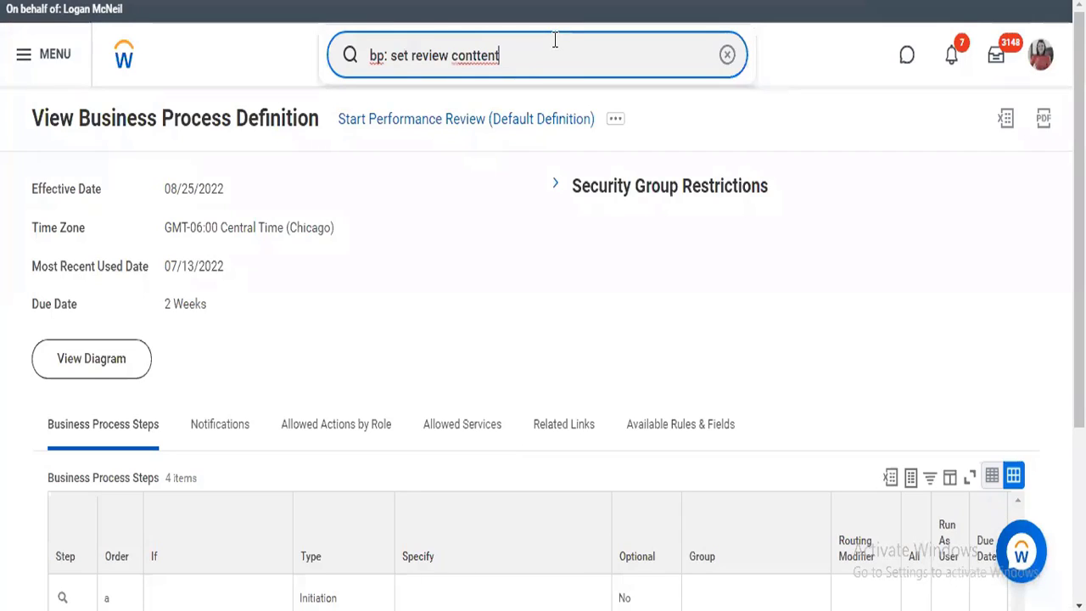
pyautogui.press('BackSpace')
pyautogui.press('BackSpace')
pyautogui.press('BackSpace')
pyautogui.press('BackSpace')
pyautogui.press('BackSpace')
pyautogui.write('te')
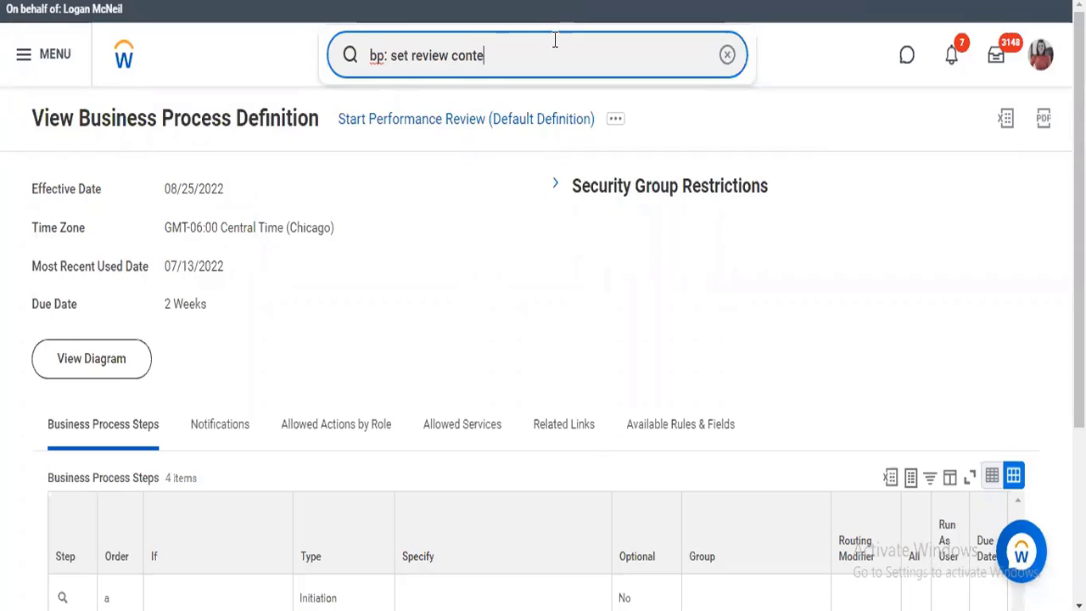
pyautogui.write('nt')
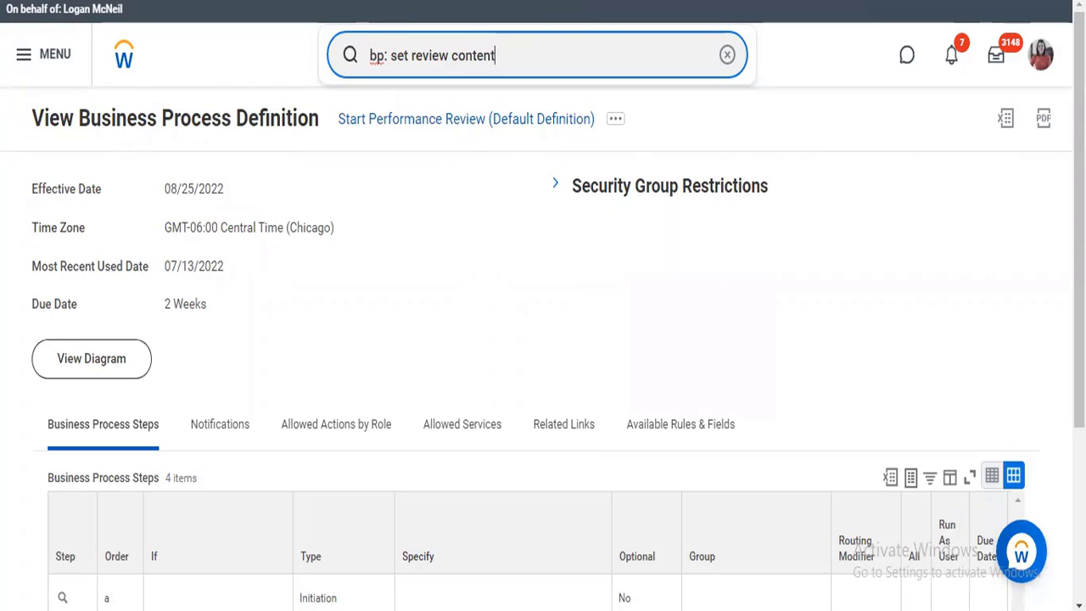
pyautogui.scroll(-3, 653, 398)
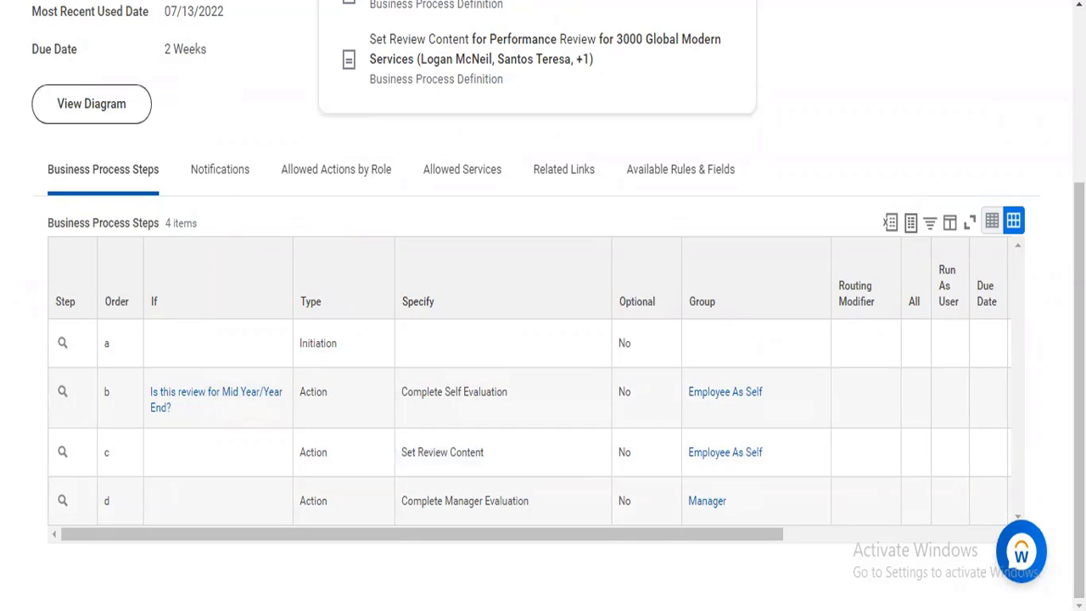
pyautogui.scroll(3, 543, 339)
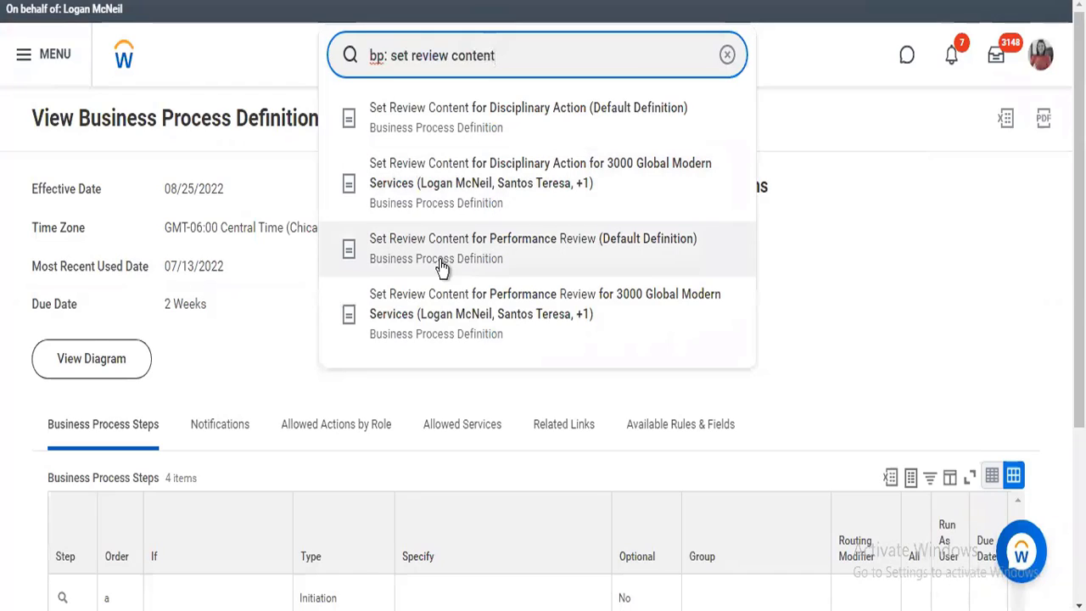
pyautogui.click(501, 256)
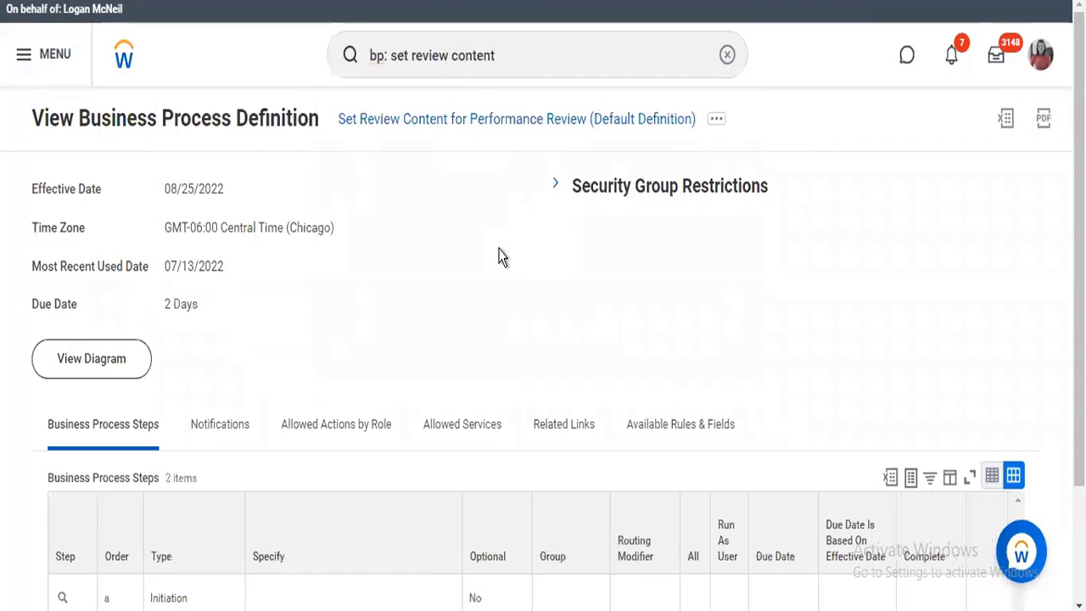
# Step: Examine the Set Review Content for Performance Review steps with their assigned group, and the definition's business process policy actions
pyautogui.scroll(-2, 406, 423)
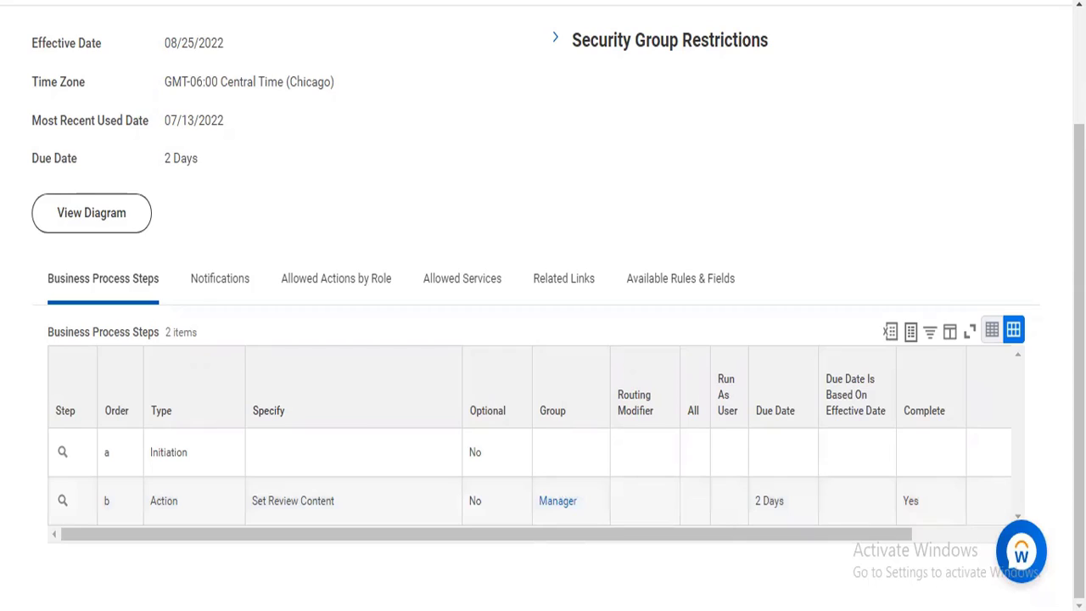
pyautogui.scroll(2, 614, 206)
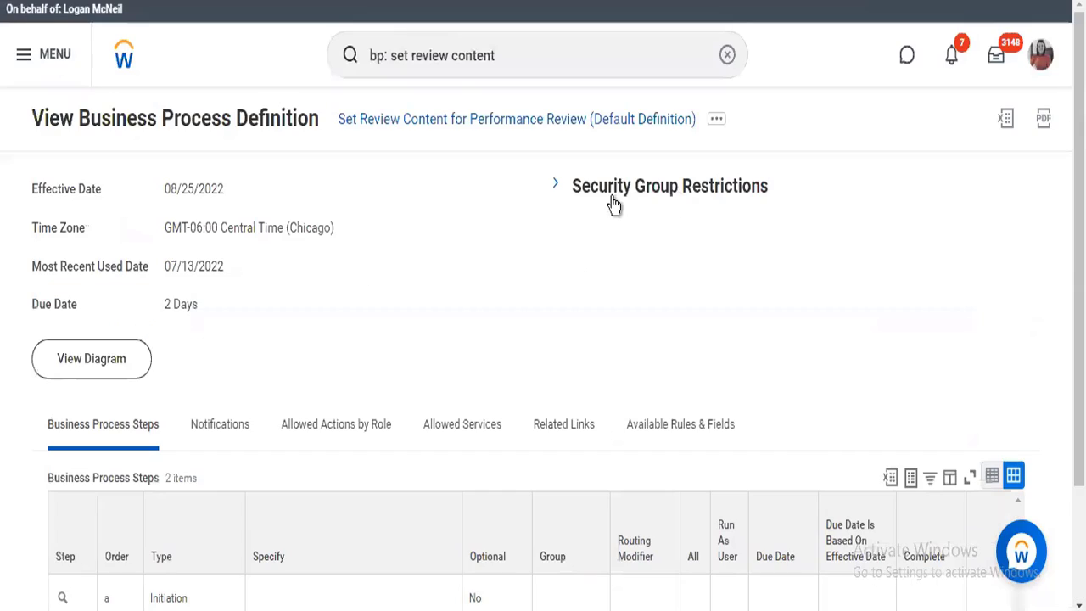
pyautogui.click(720, 120)
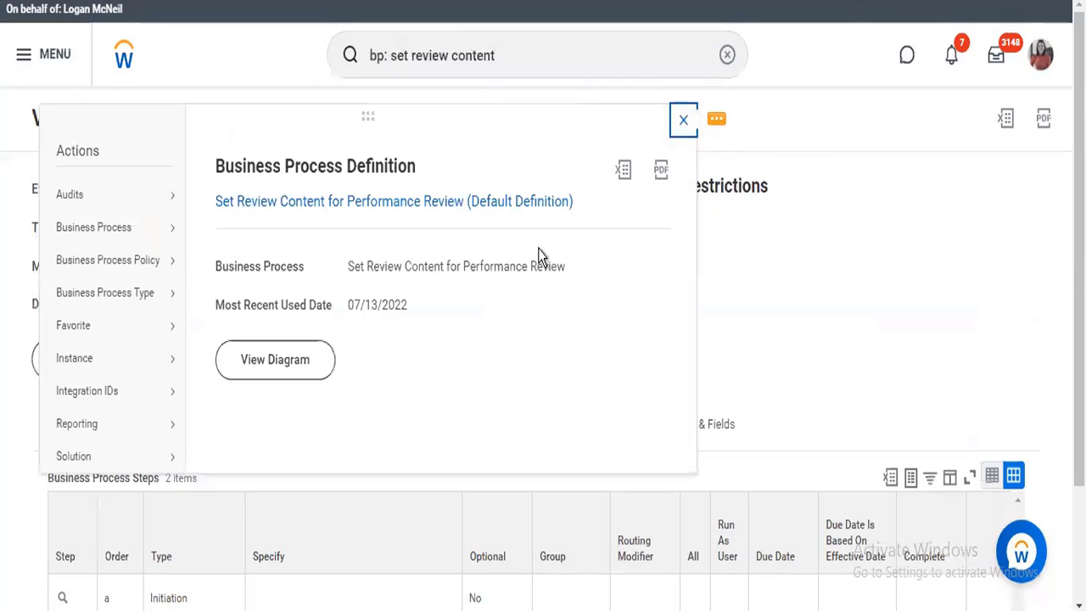
pyautogui.moveTo(172, 277)
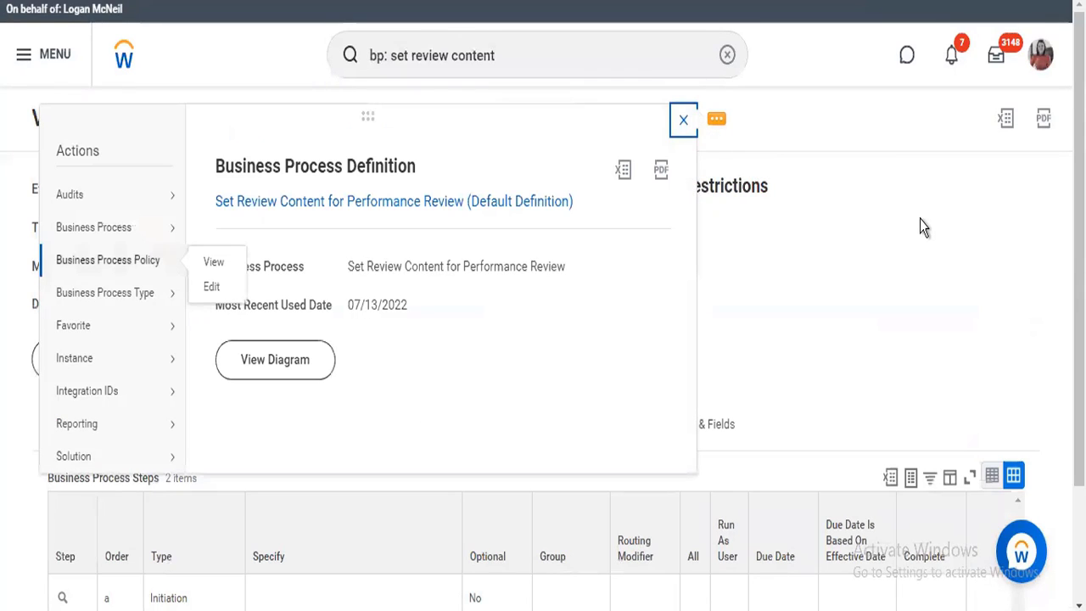
# Step: Look up the business process definitions matching "bp: get additional review" and clear the search without opening one
pyautogui.click(514, 61)
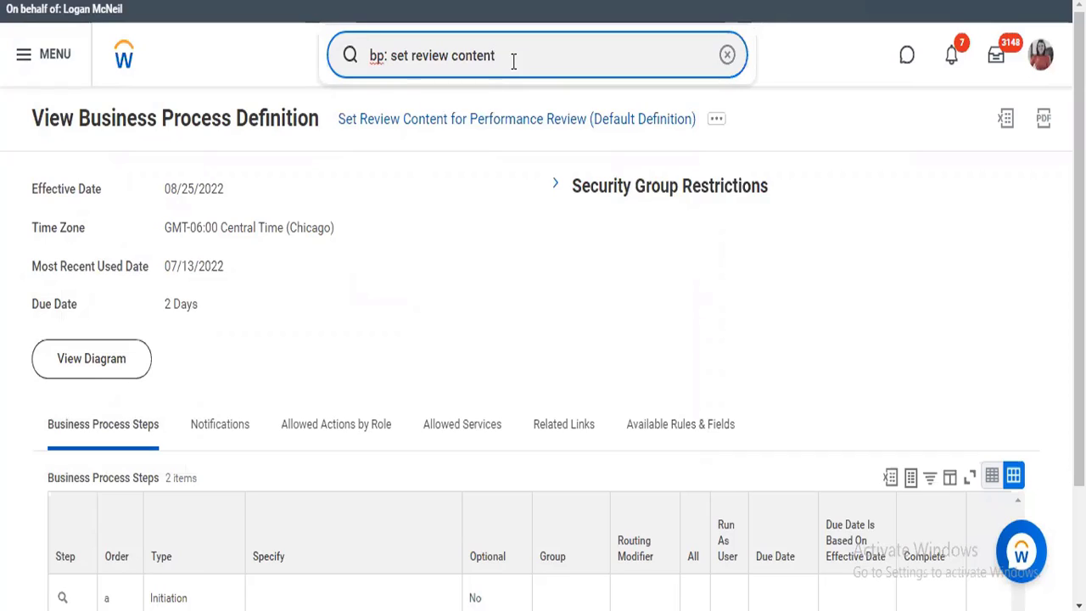
pyautogui.press('BackSpace')
pyautogui.press('BackSpace')
pyautogui.press('BackSpace')
pyautogui.press('BackSpace')
pyautogui.press('BackSpace')
pyautogui.press('BackSpace')
pyautogui.press('BackSpace')
pyautogui.press('BackSpace')
pyautogui.press('BackSpace')
pyautogui.press('BackSpace')
pyautogui.press('BackSpace')
pyautogui.press('BackSpace')
pyautogui.press('BackSpace')
pyautogui.press('BackSpace')
pyautogui.press('BackSpace')
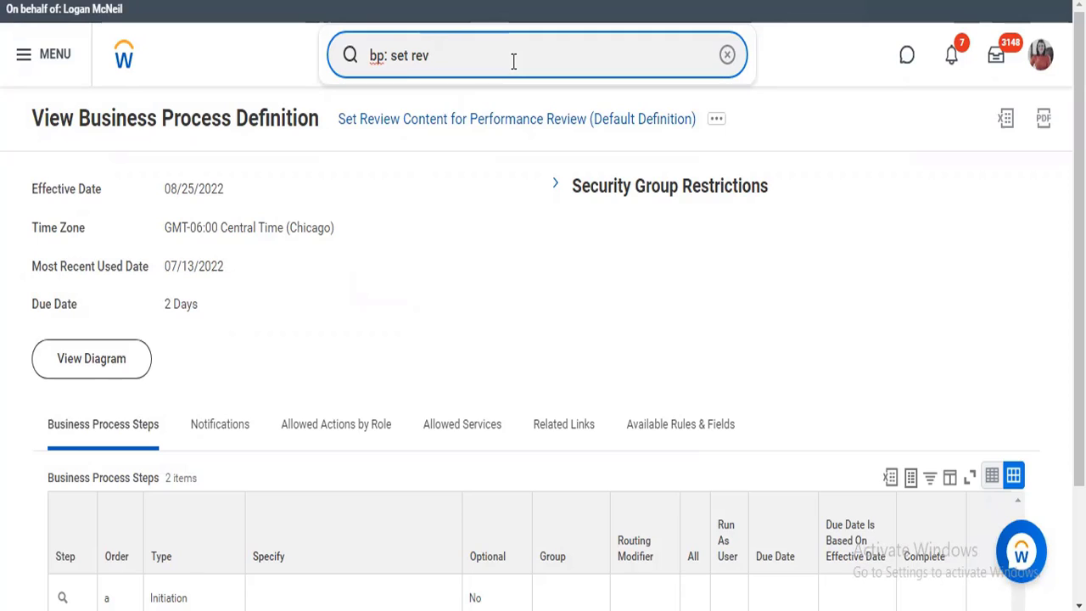
pyautogui.press('BackSpace')
pyautogui.press('BackSpace')
pyautogui.press('BackSpace')
pyautogui.write('get additional')
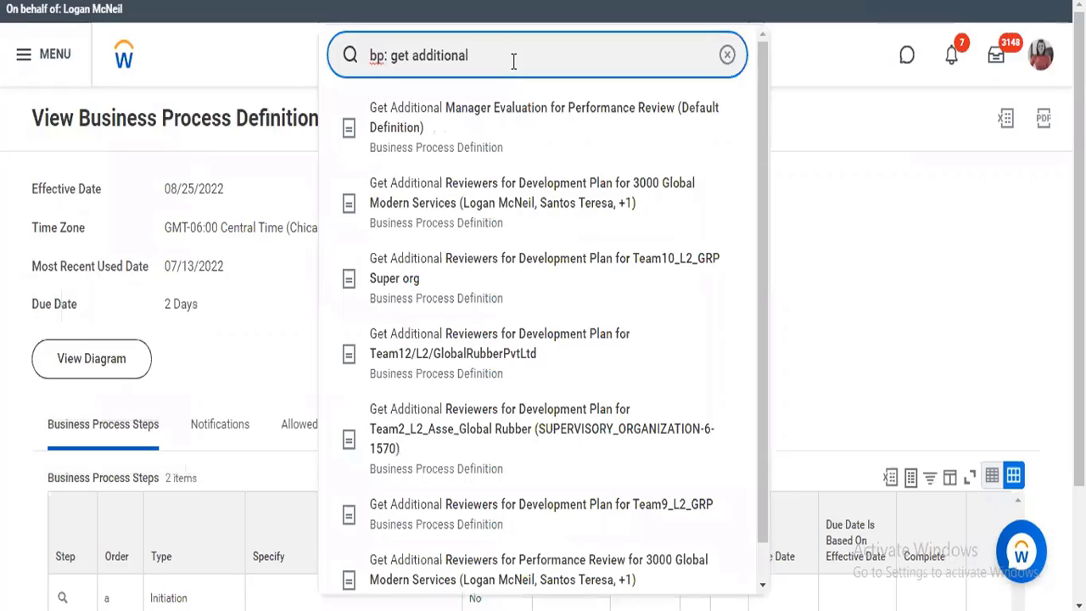
pyautogui.write(' review')
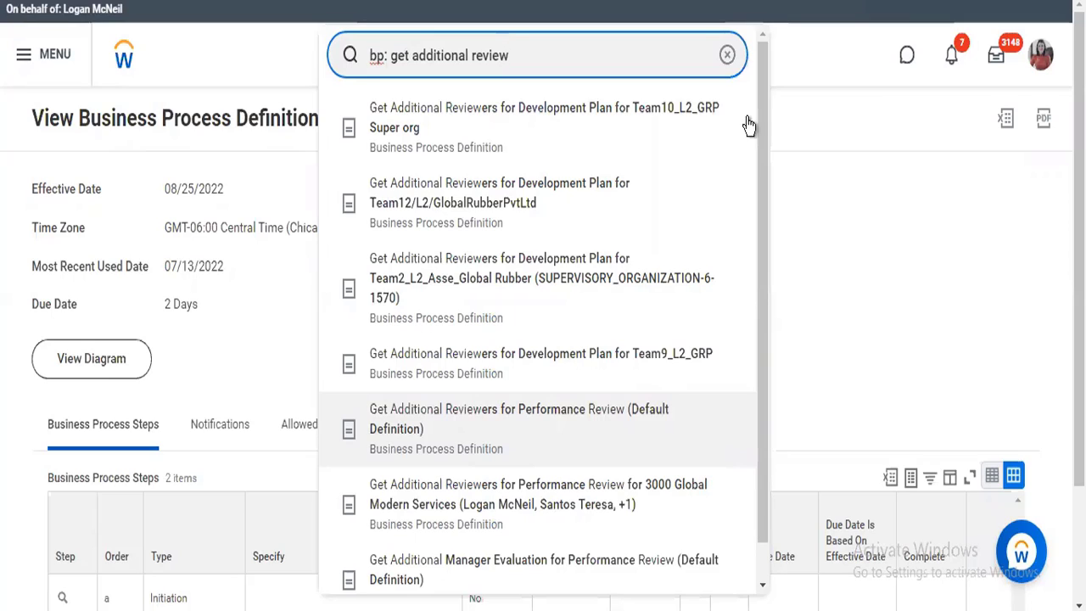
pyautogui.click(727, 55)
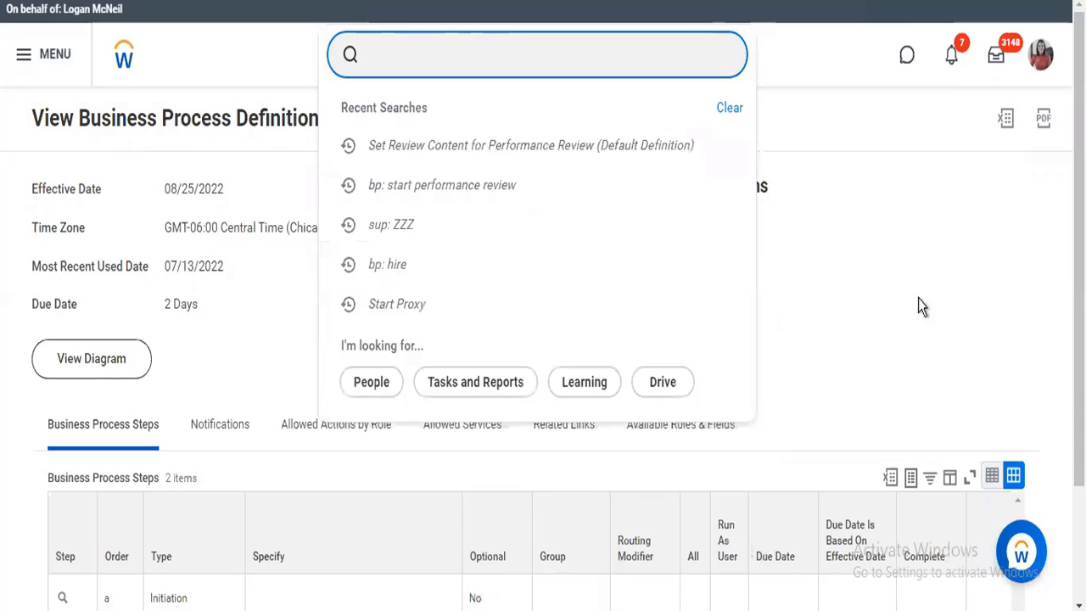
pyautogui.click(922, 306)
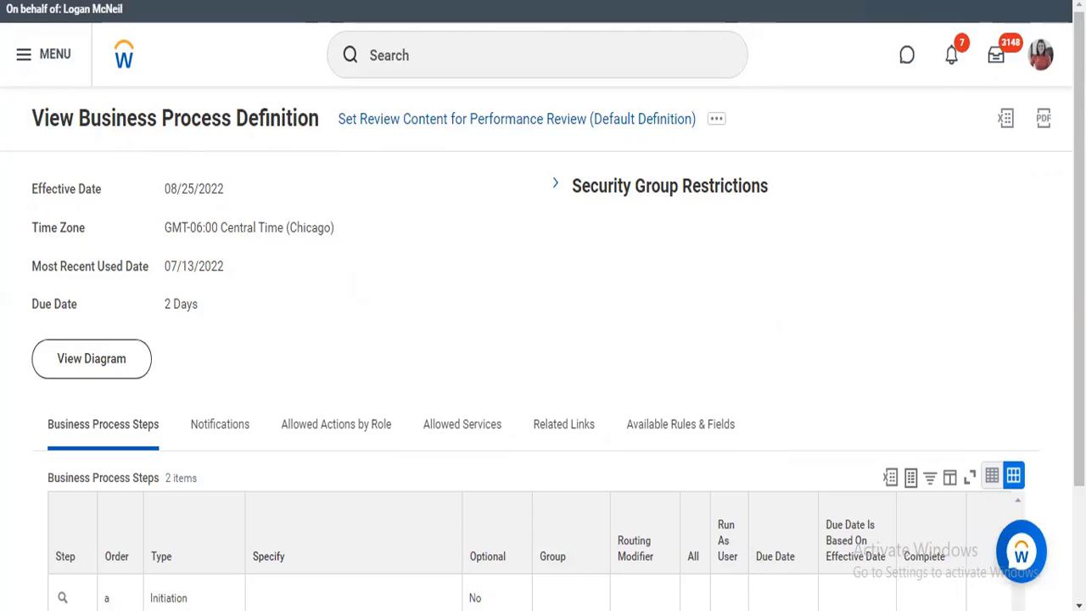
# Step: Go over the Set Review Content for Performance Review steps again and return to the Start Performance Review (Default Definition)
pyautogui.scroll(-1, 546, 266)
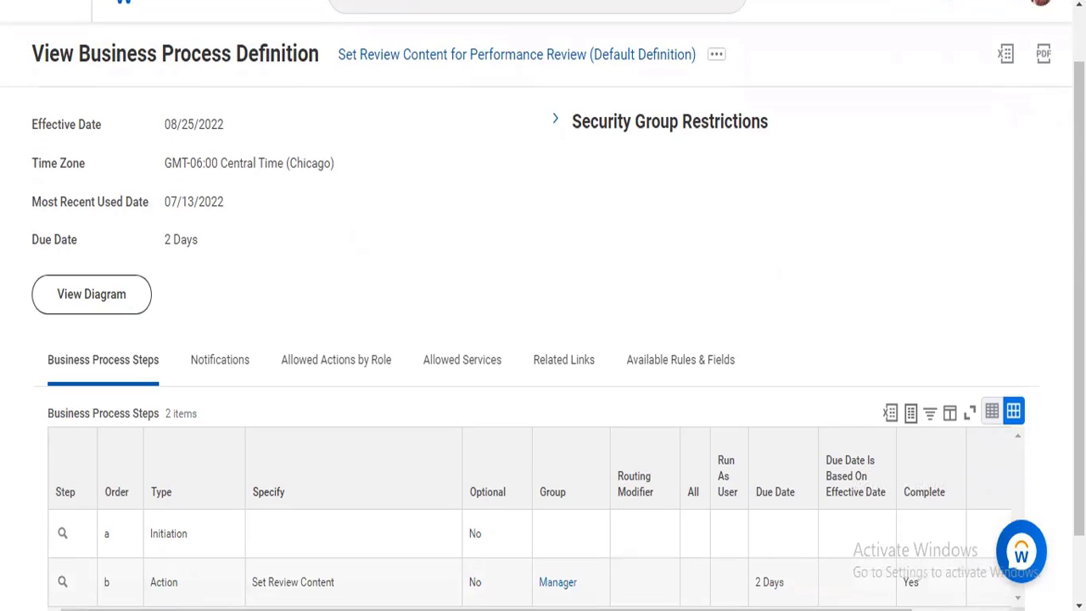
pyautogui.scroll(-1, 401, 586)
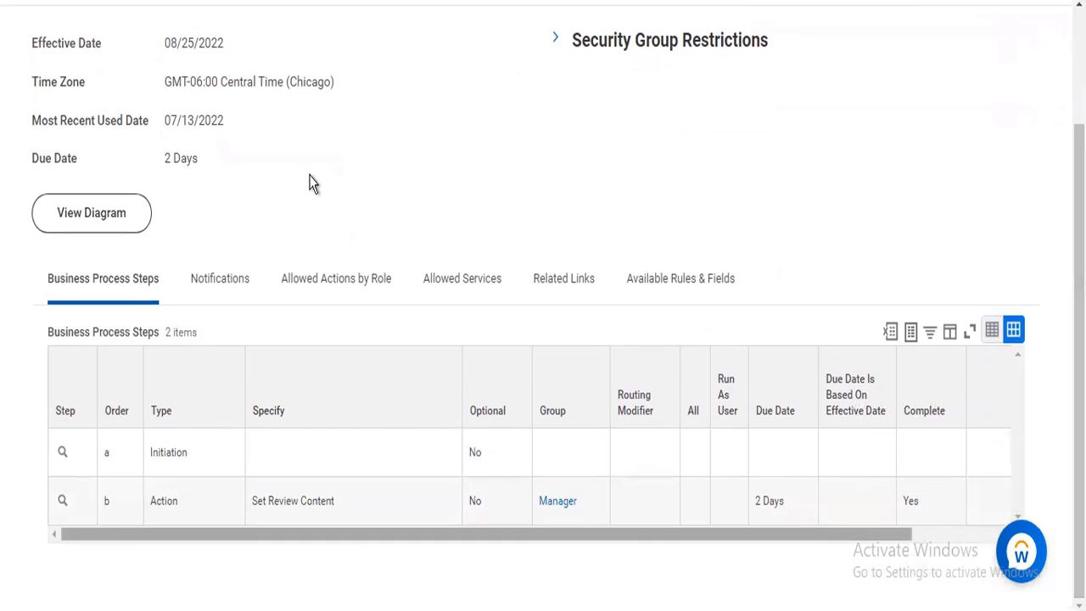
pyautogui.scroll(2, 448, 166)
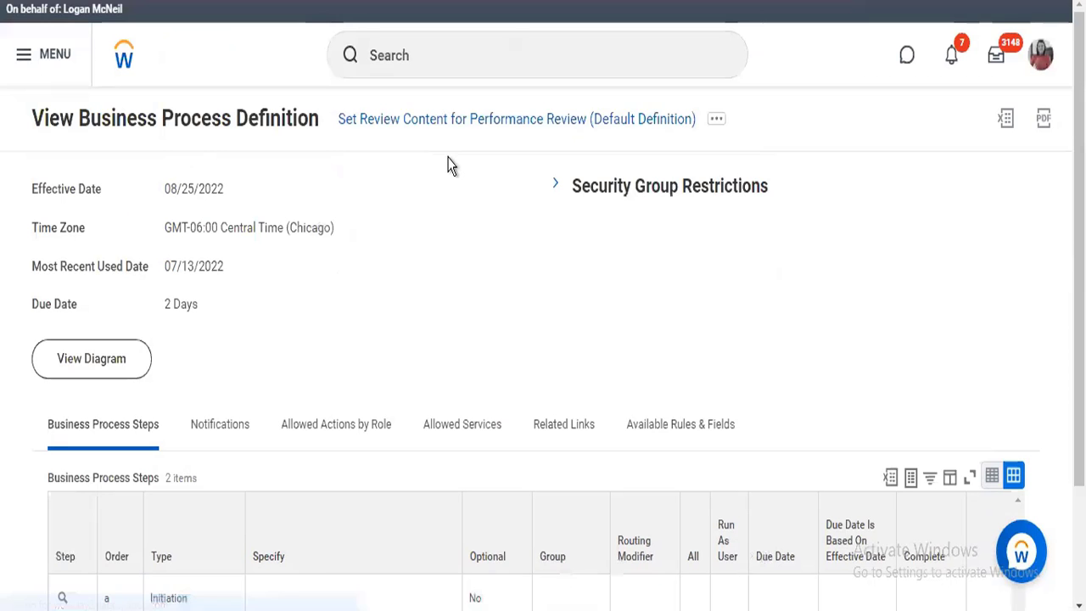
pyautogui.click(472, 442)
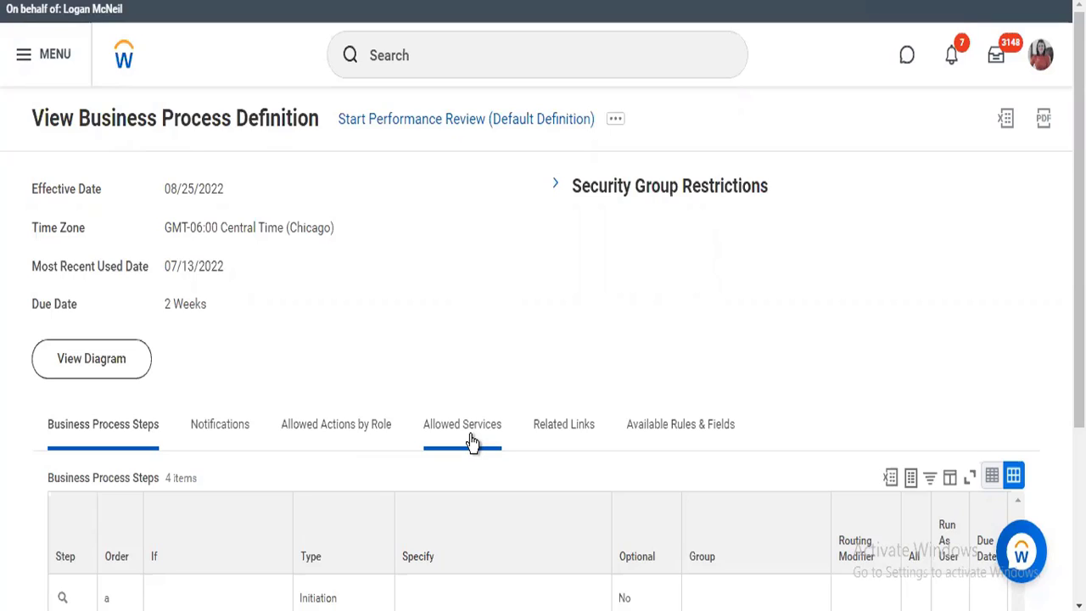
# Step: Run a global search for "peformance review"
pyautogui.click(434, 55)
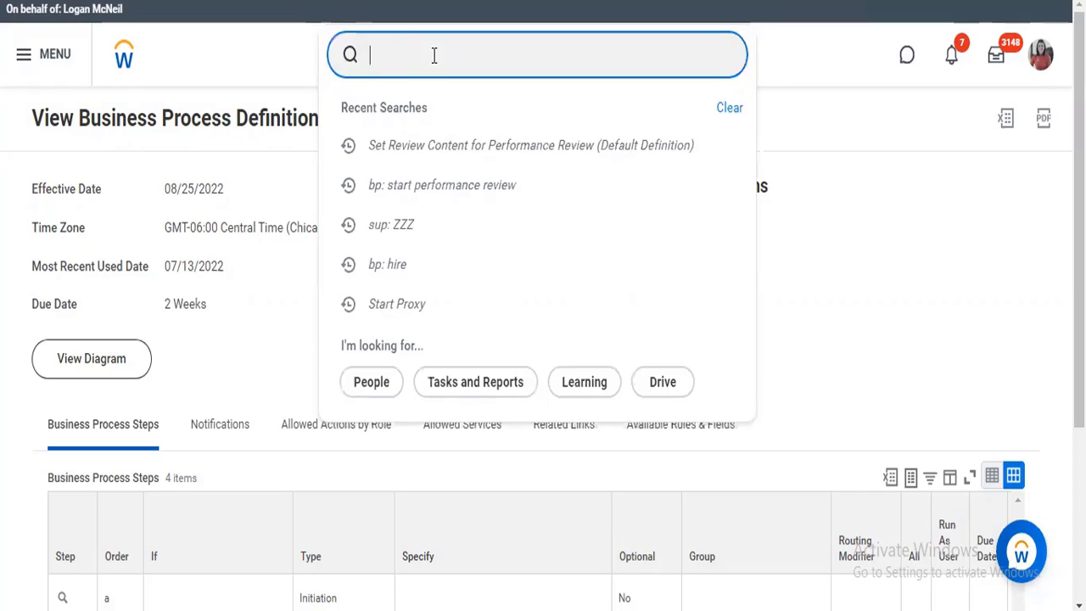
pyautogui.write('peformance r')
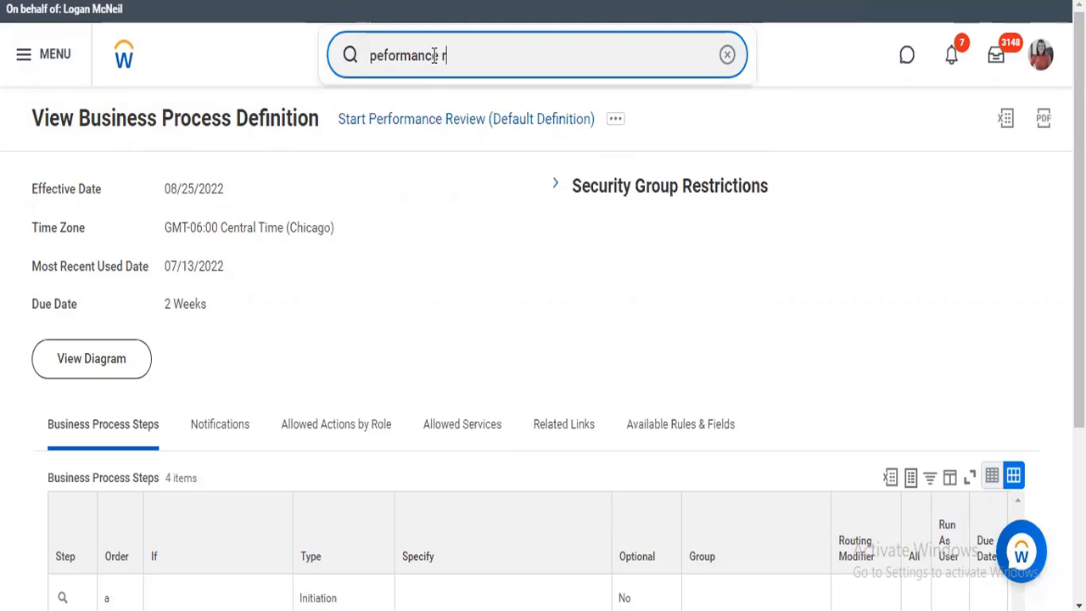
pyautogui.write('eview')
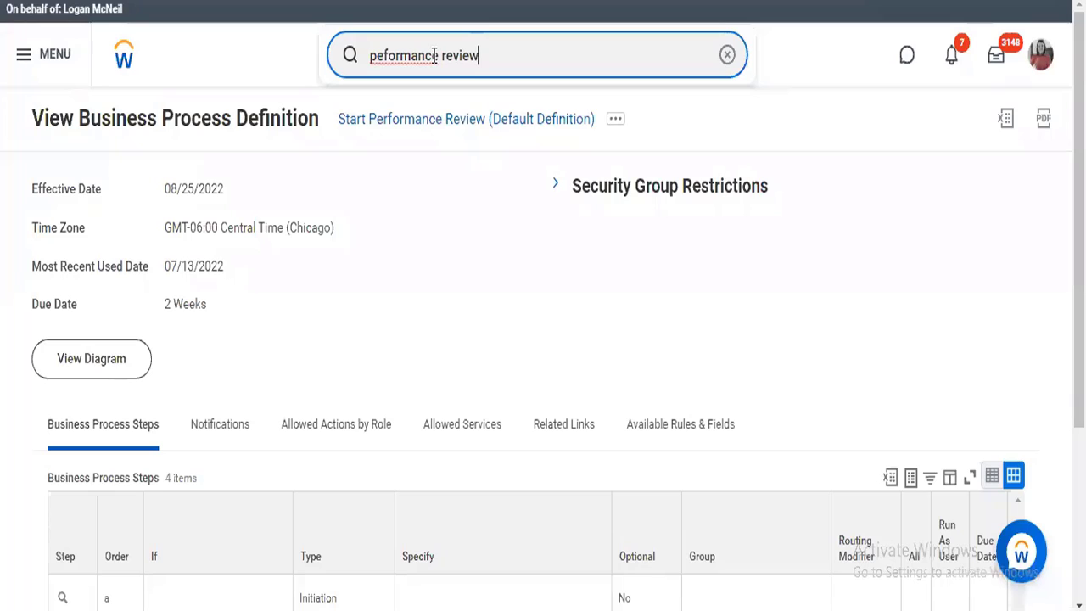
pyautogui.press('Return')
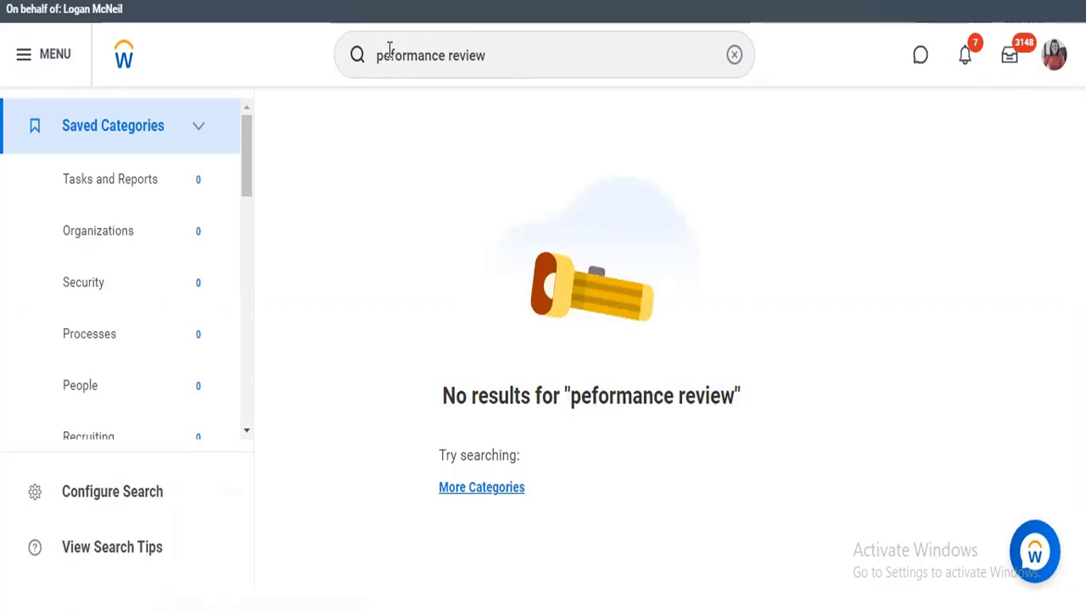
# Step: Correct the global search to "performance review" and open the Performance Review Status report definition from the results
pyautogui.click(389, 48)
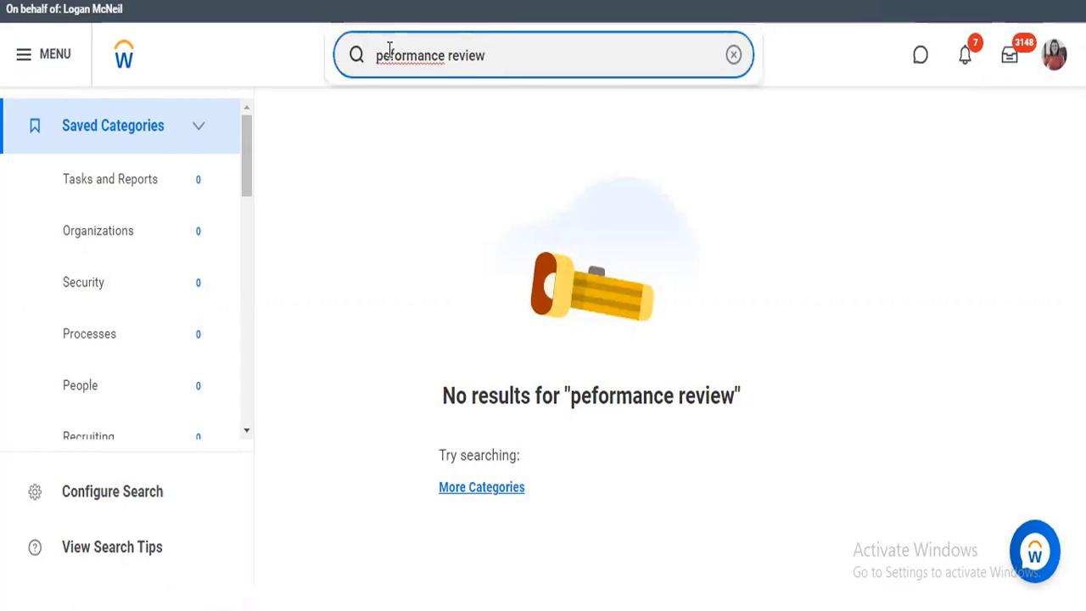
pyautogui.write('r')
pyautogui.press('Return')
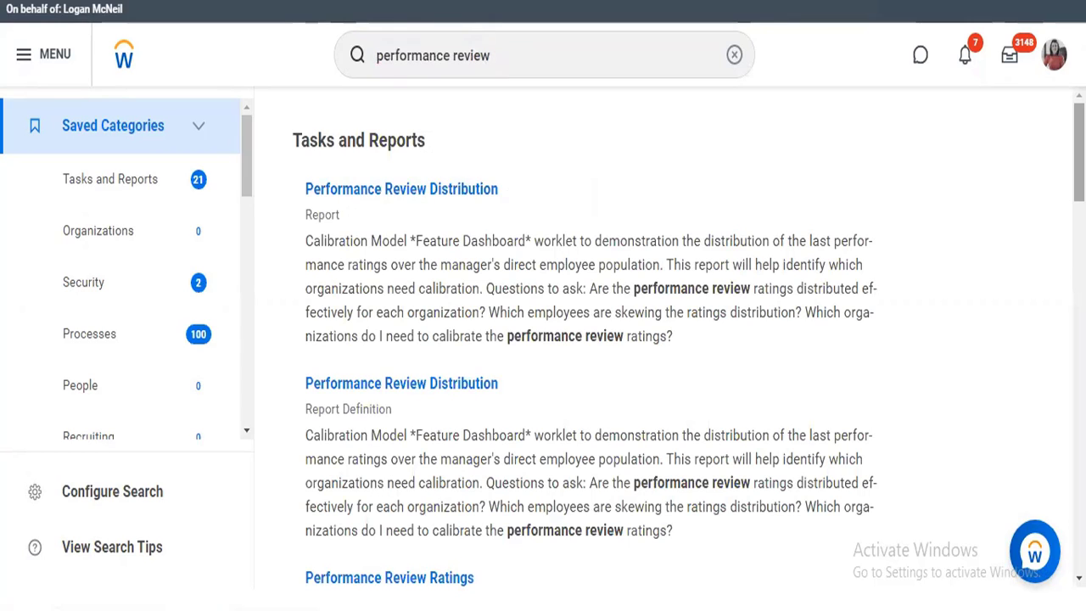
pyautogui.scroll(-1, 670, 340)
pyautogui.scroll(-3, 594, 339)
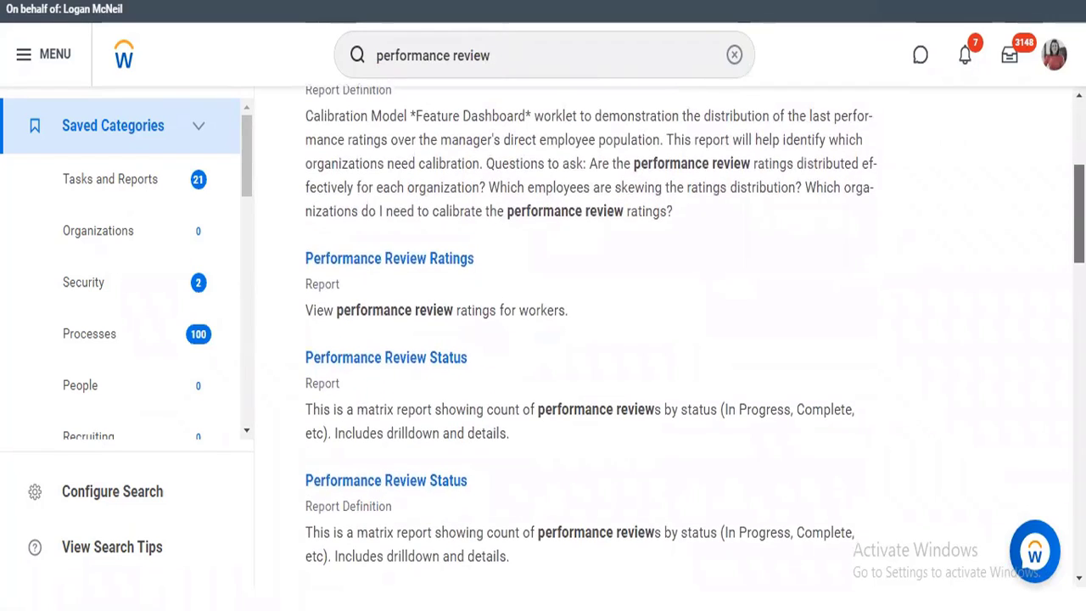
pyautogui.scroll(-1, 670, 339)
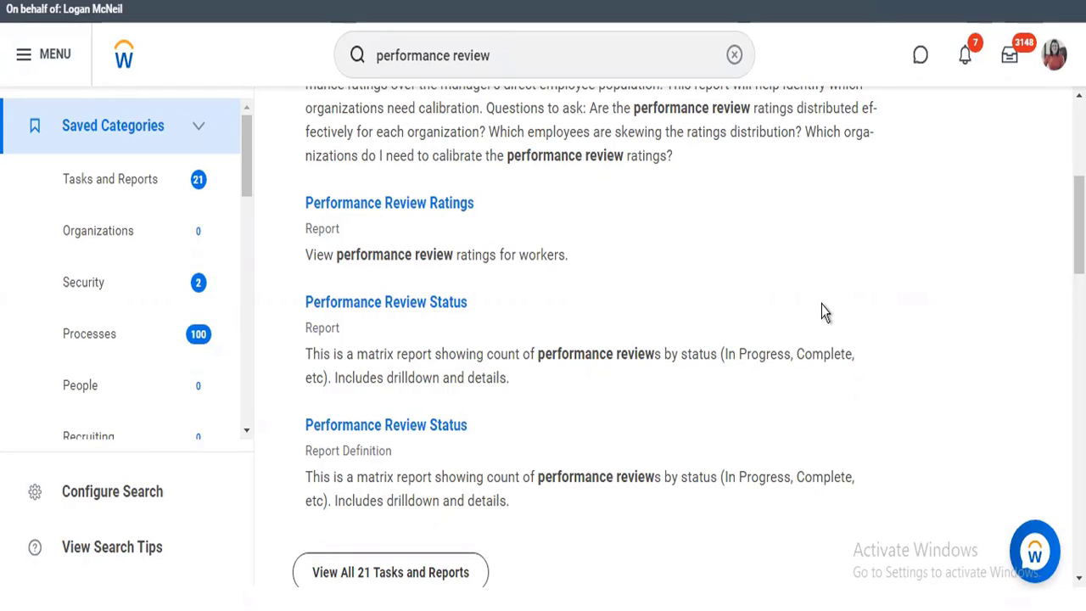
pyautogui.click(397, 432)
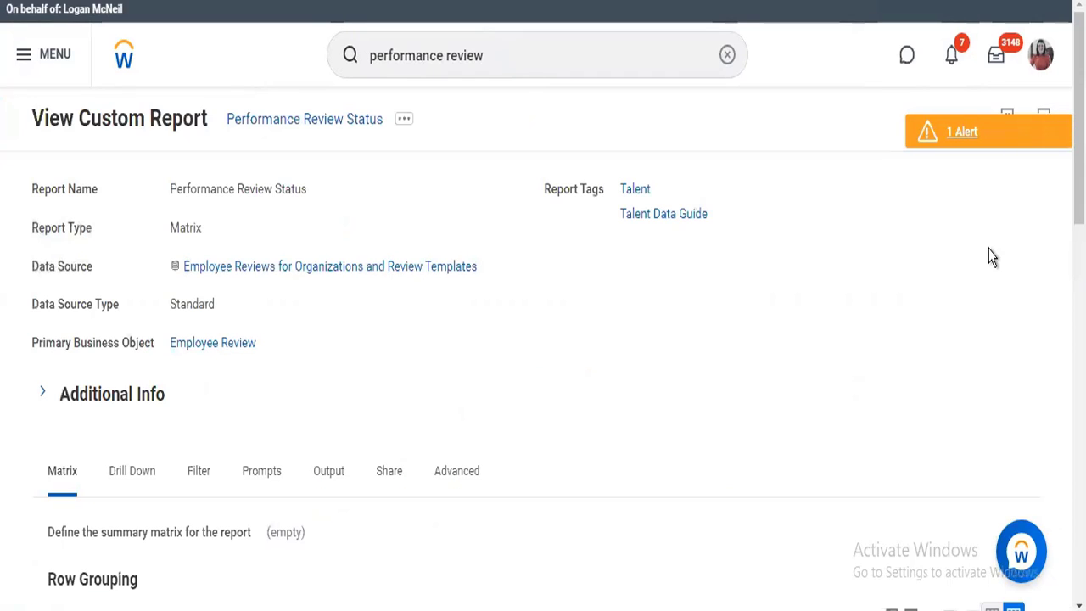
# Step: Look over the Performance Review Status definition and run the report for the 2013 Performance Appraisal and Mid Year 2015 review templates
pyautogui.scroll(-1, 993, 258)
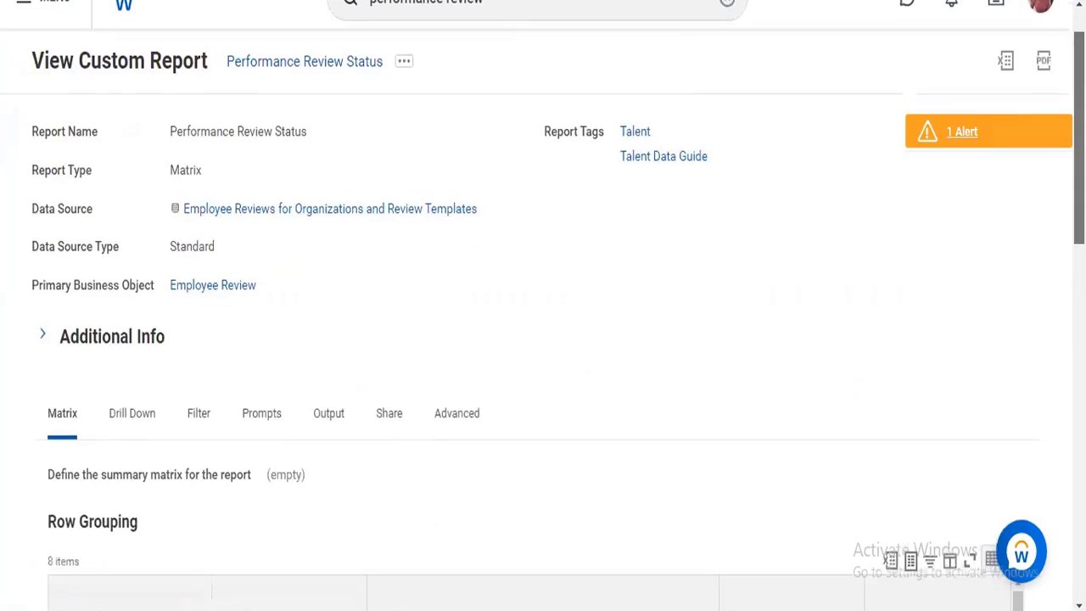
pyautogui.scroll(-4, 543, 339)
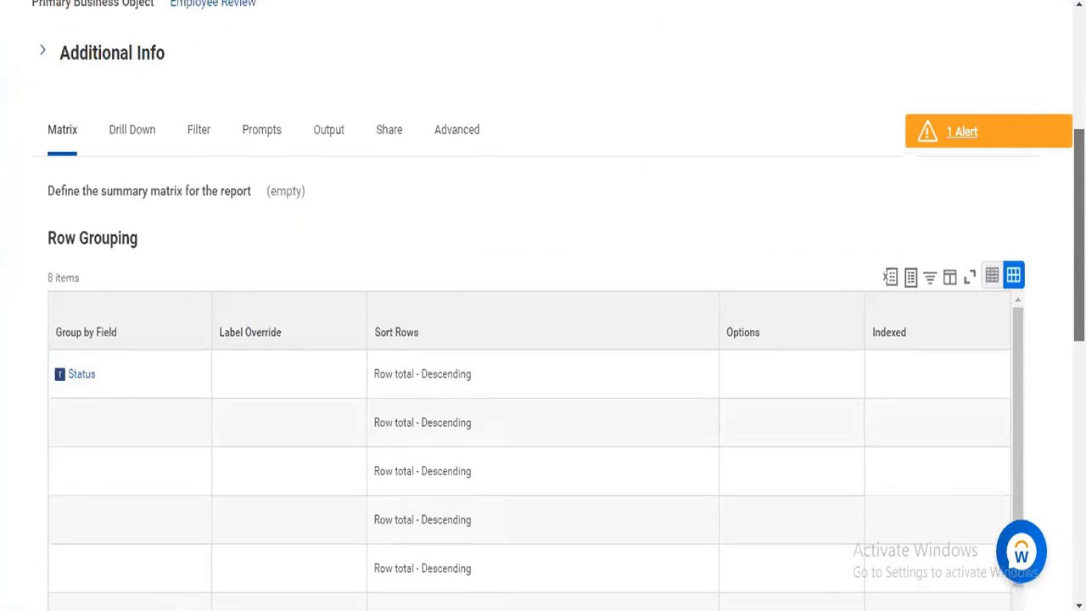
pyautogui.scroll(5, 1030, 128)
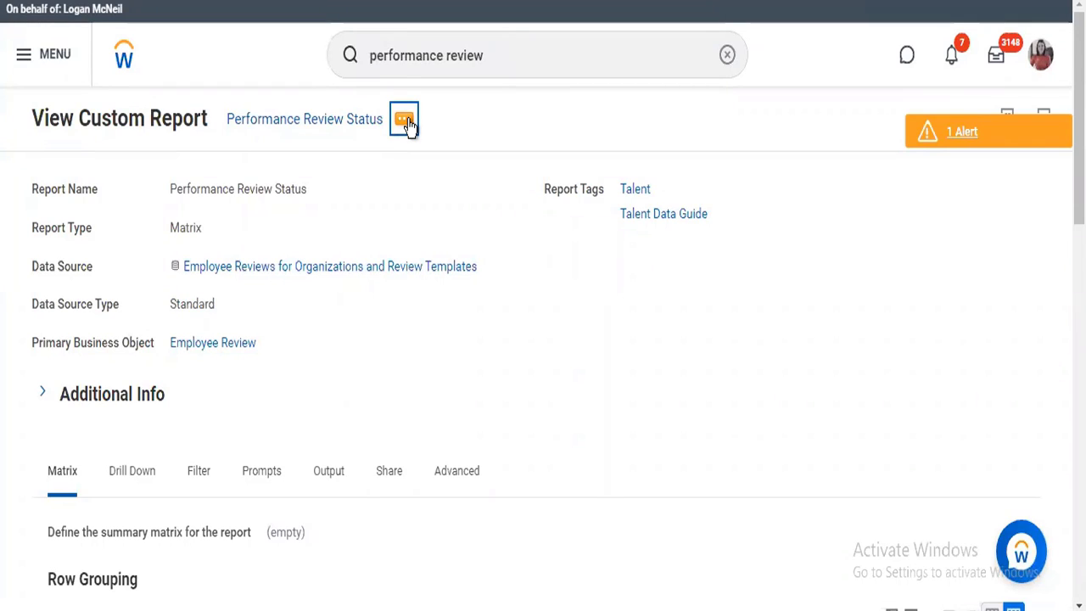
pyautogui.click(407, 123)
pyautogui.moveTo(519, 185)
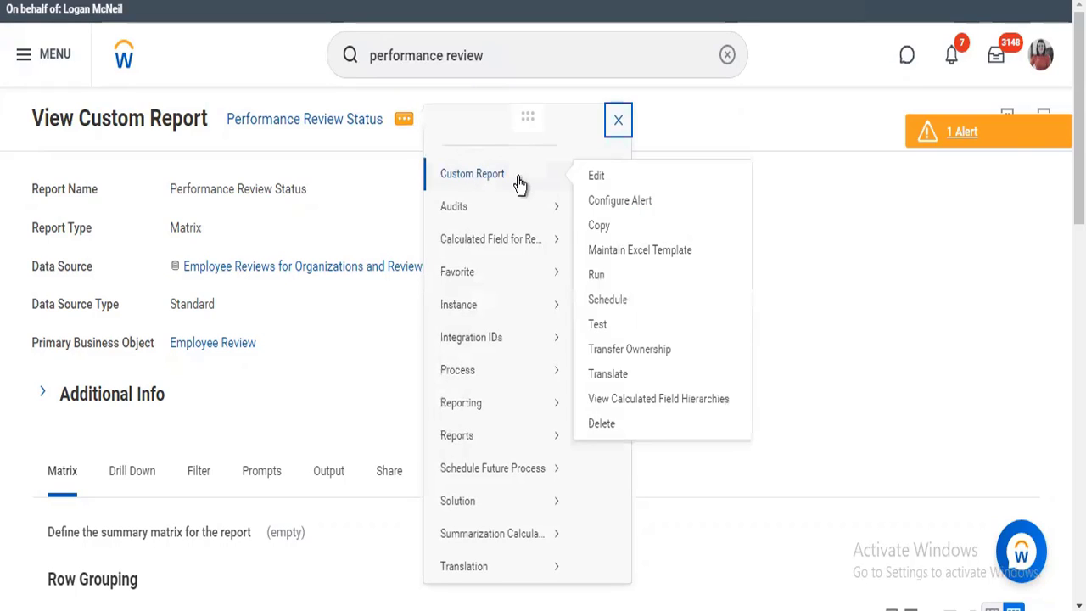
pyautogui.click(612, 283)
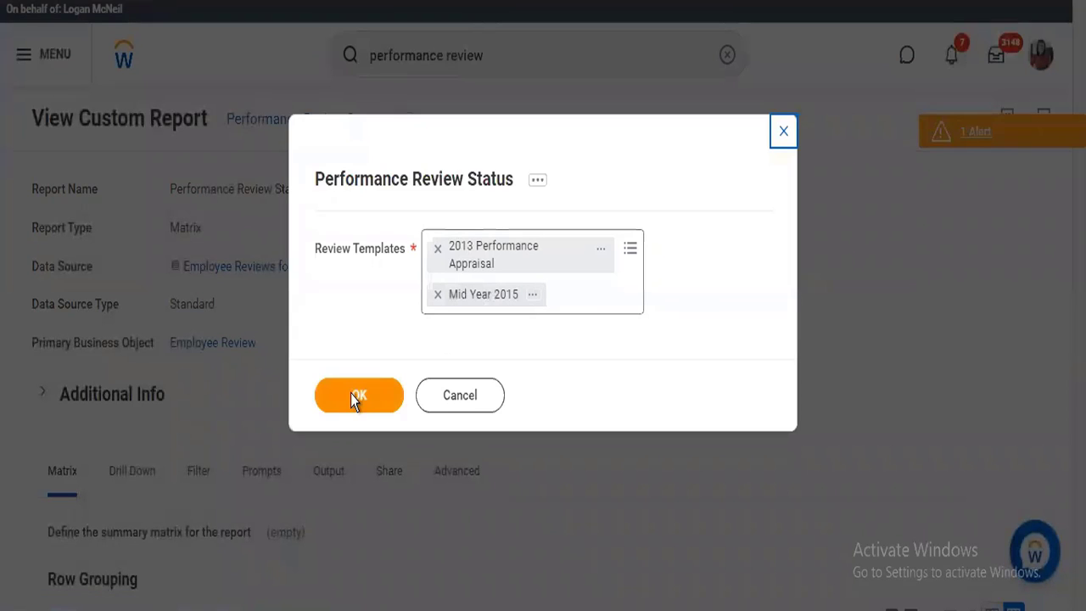
pyautogui.click(355, 396)
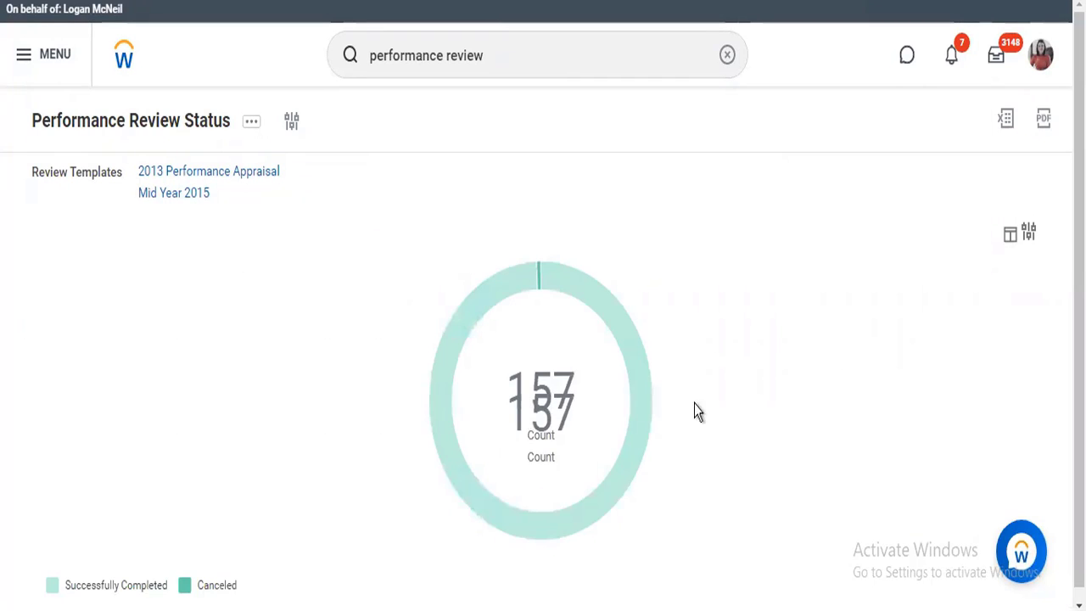
pyautogui.scroll(-1, 1079, 305)
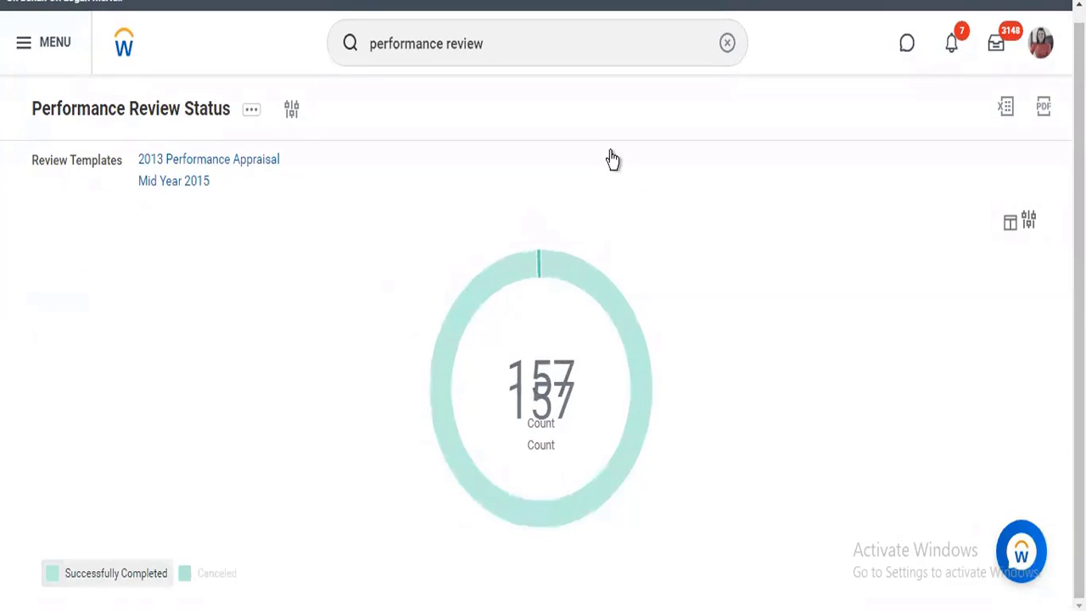
pyautogui.moveTo(575, 388)
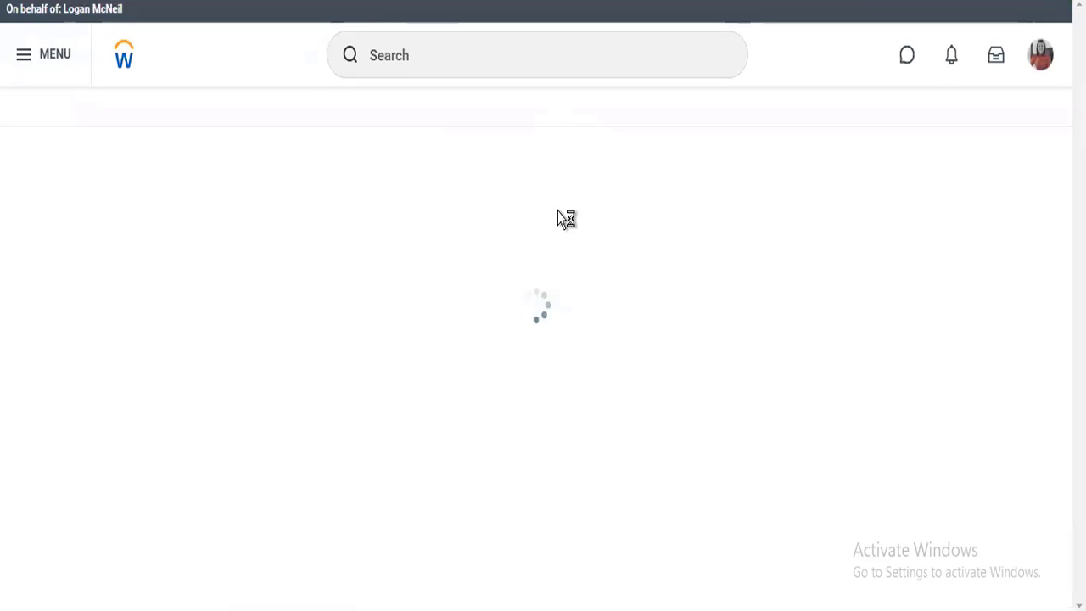
# Step: Search for "my team per review" and open the My Team's Performance Reviews report
pyautogui.click(386, 42)
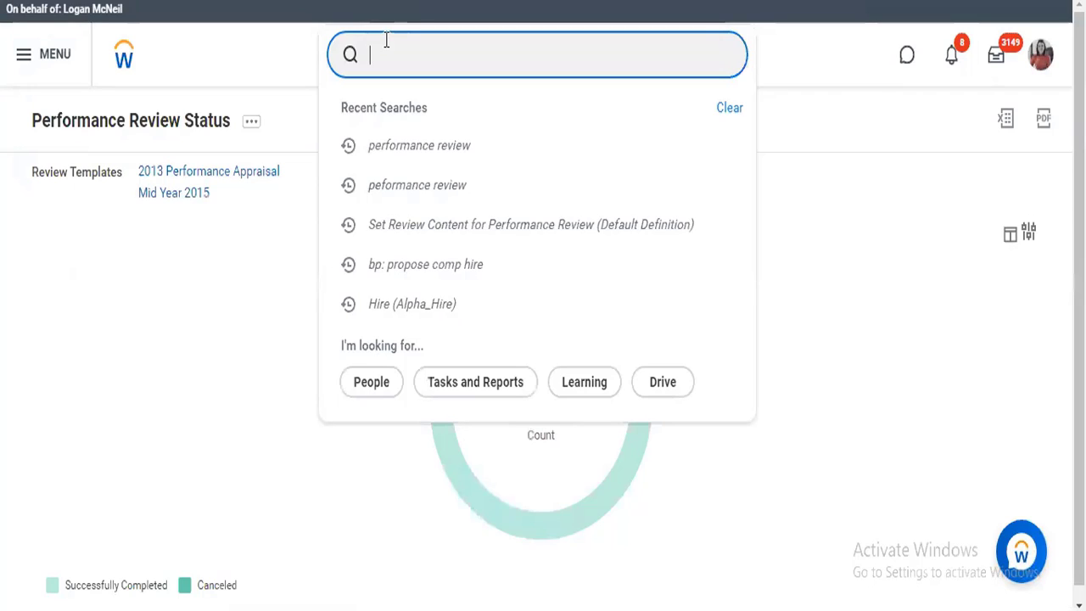
pyautogui.write('my team ')
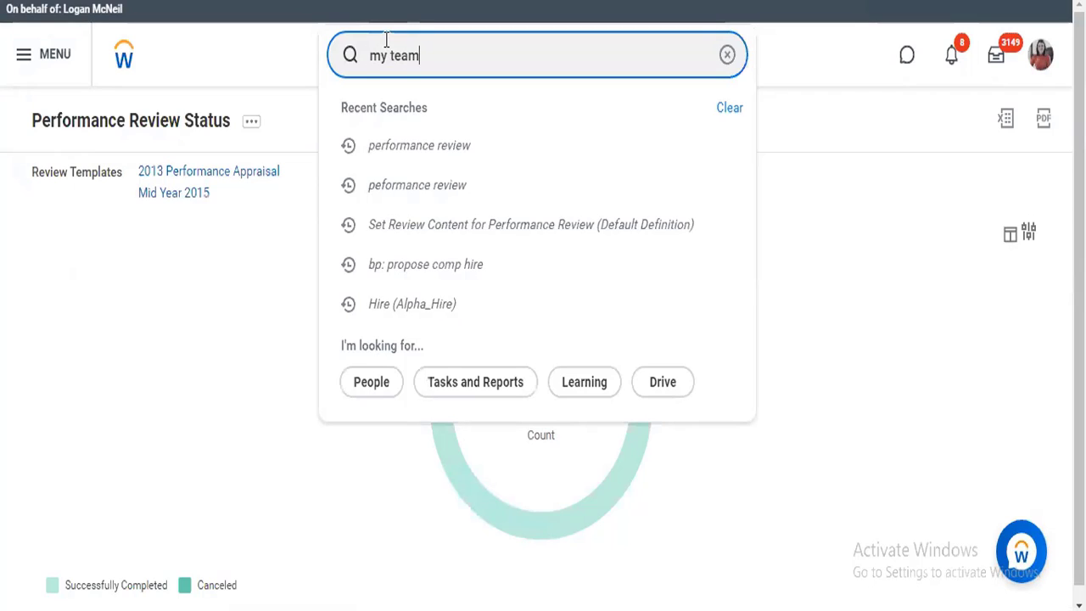
pyautogui.write('per')
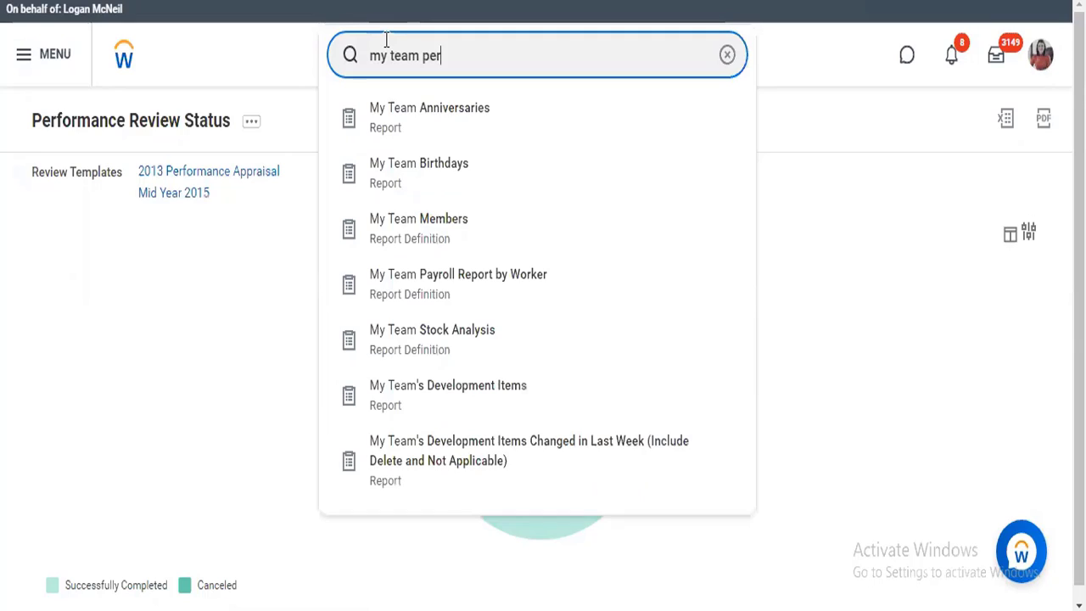
pyautogui.write(' re')
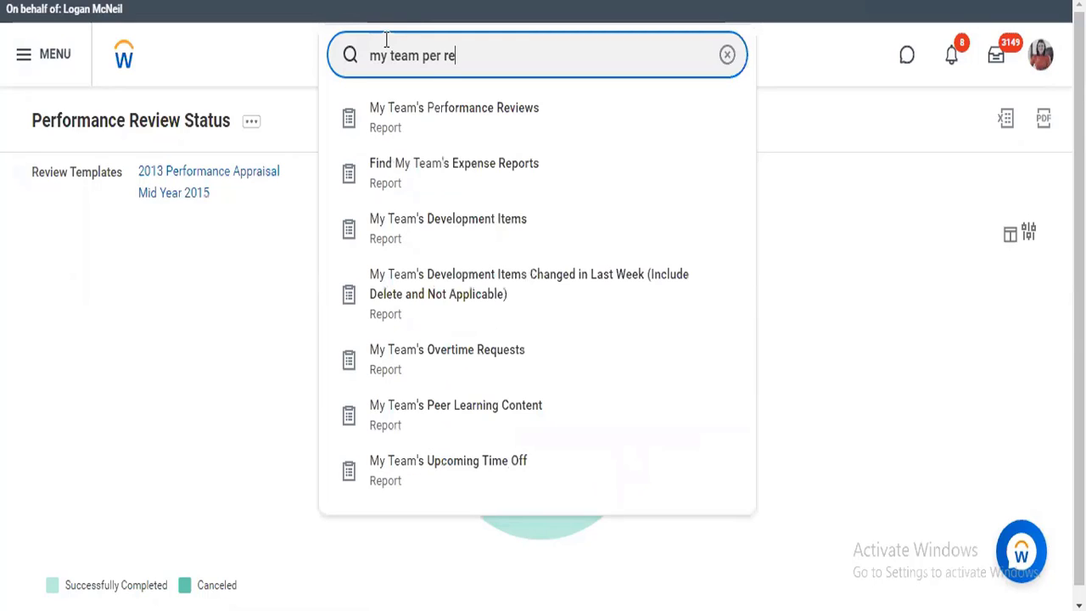
pyautogui.write('view')
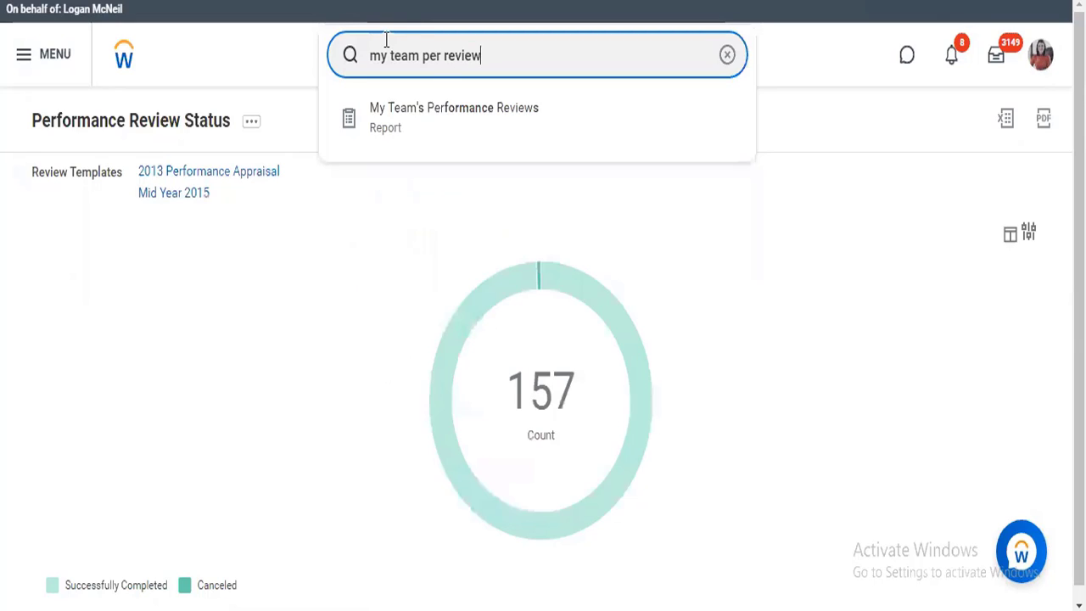
pyautogui.click(415, 113)
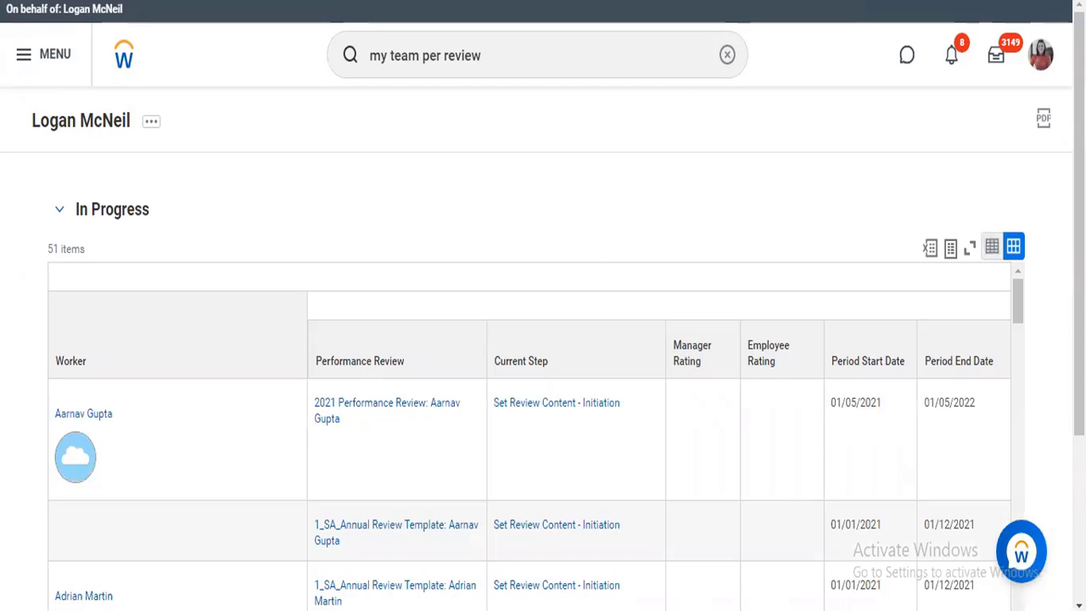
# Step: Examine the team's in-progress performance reviews with their current steps, and expand the section of completed reviews
pyautogui.scroll(-2, 751, 386)
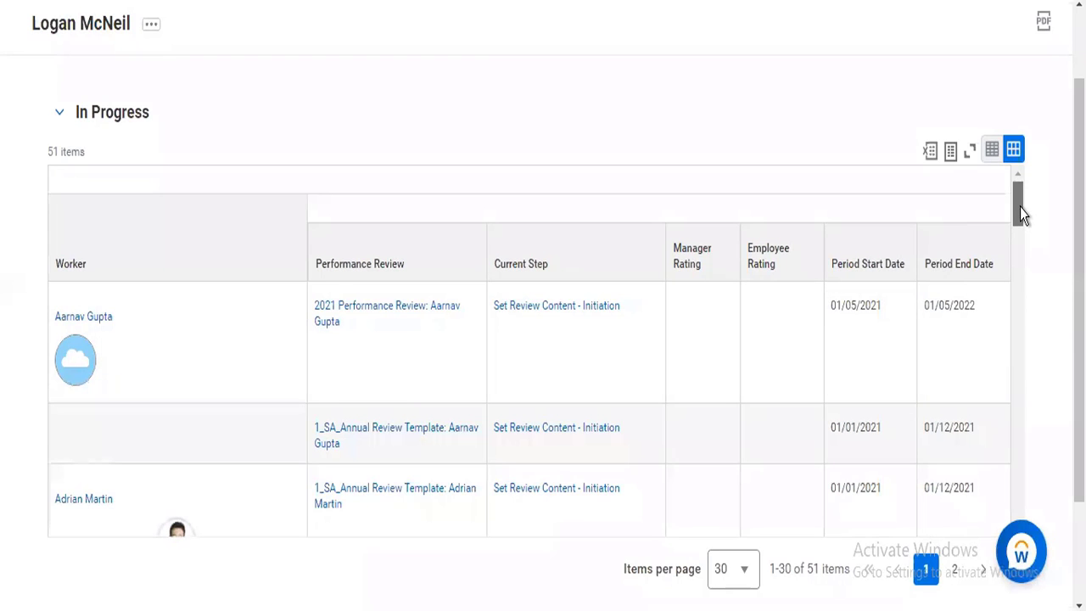
pyautogui.moveTo(1019, 207); pyautogui.dragTo(1020, 217)
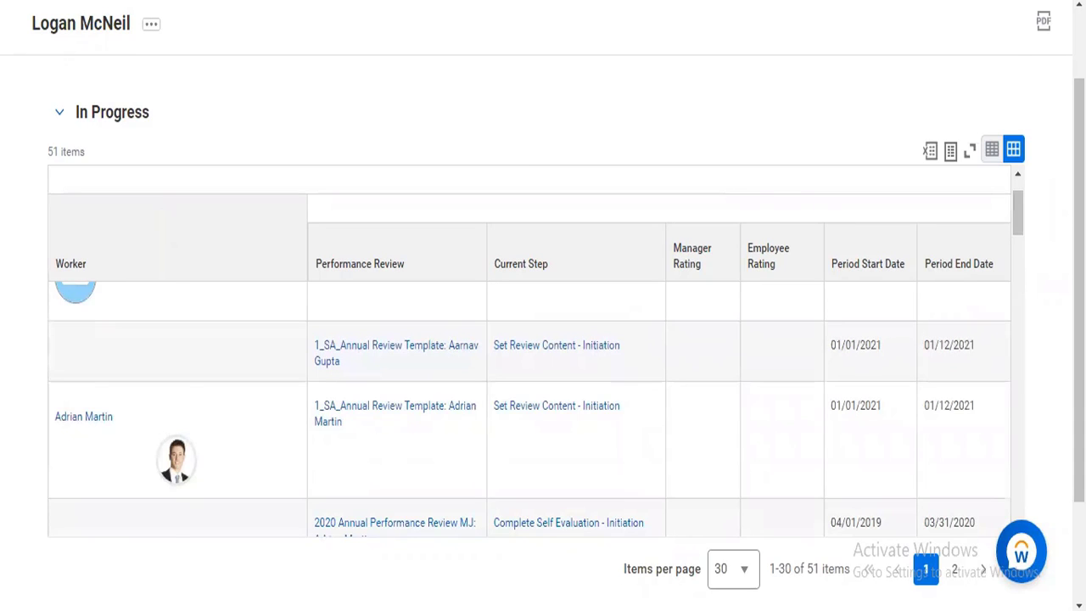
pyautogui.scroll(1, 543, 339)
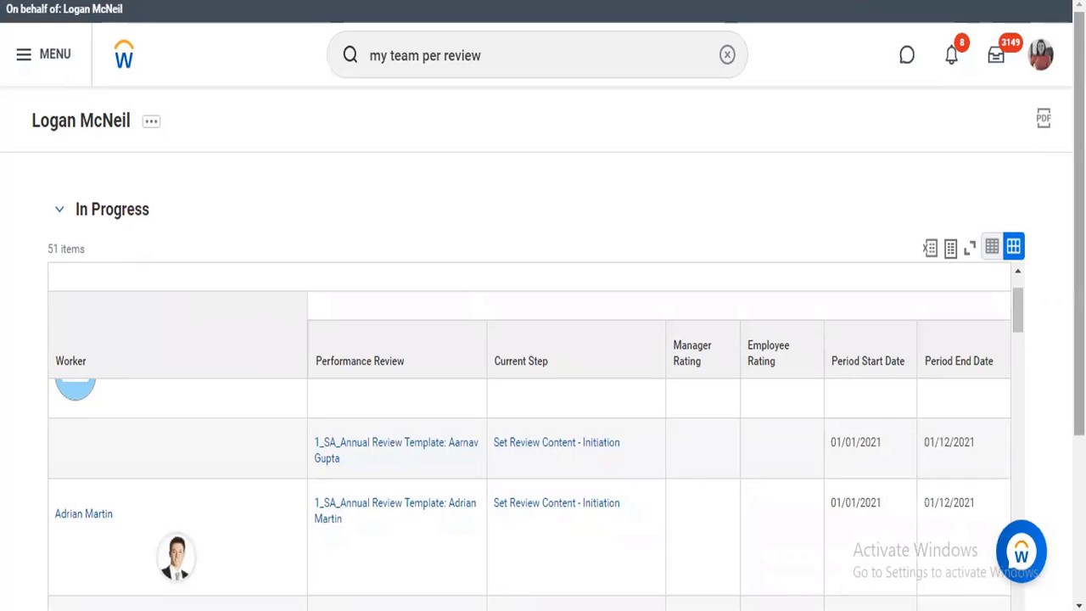
pyautogui.scroll(-3, 1079, 306)
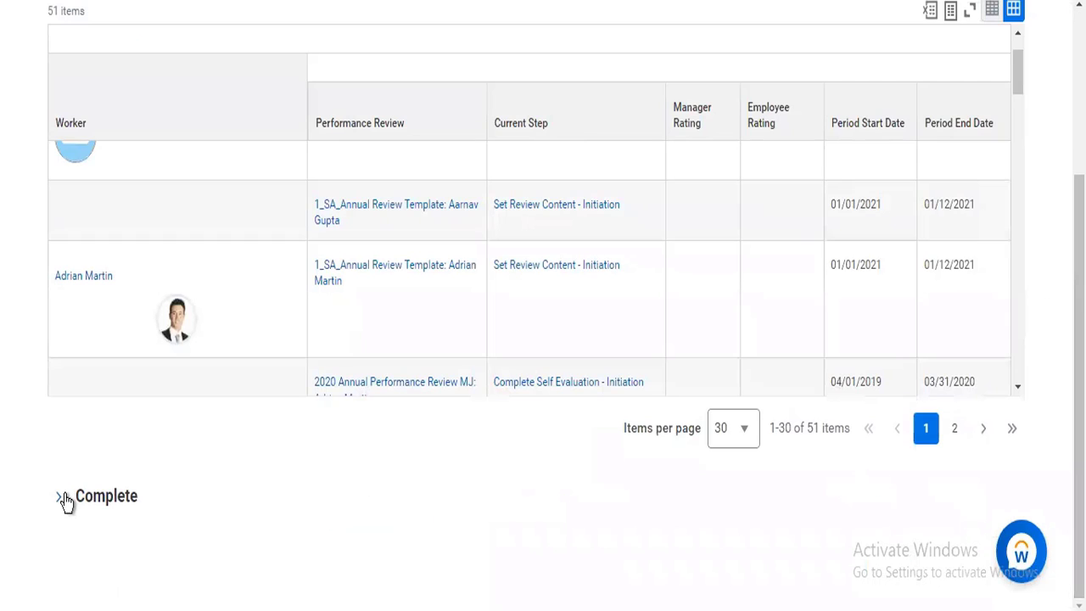
pyautogui.click(64, 501)
pyautogui.scroll(-3, 543, 305)
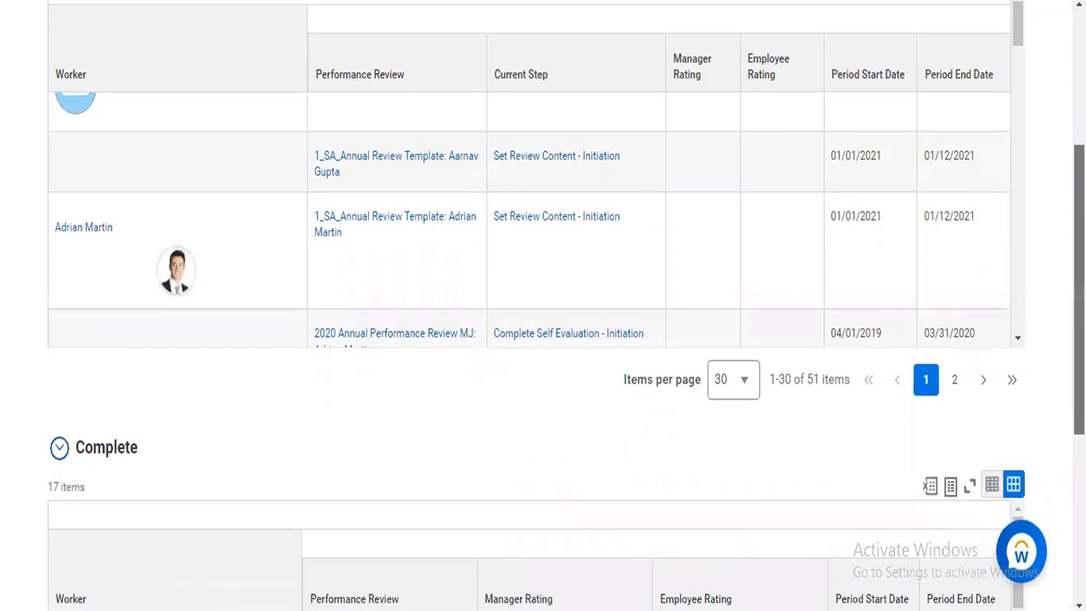